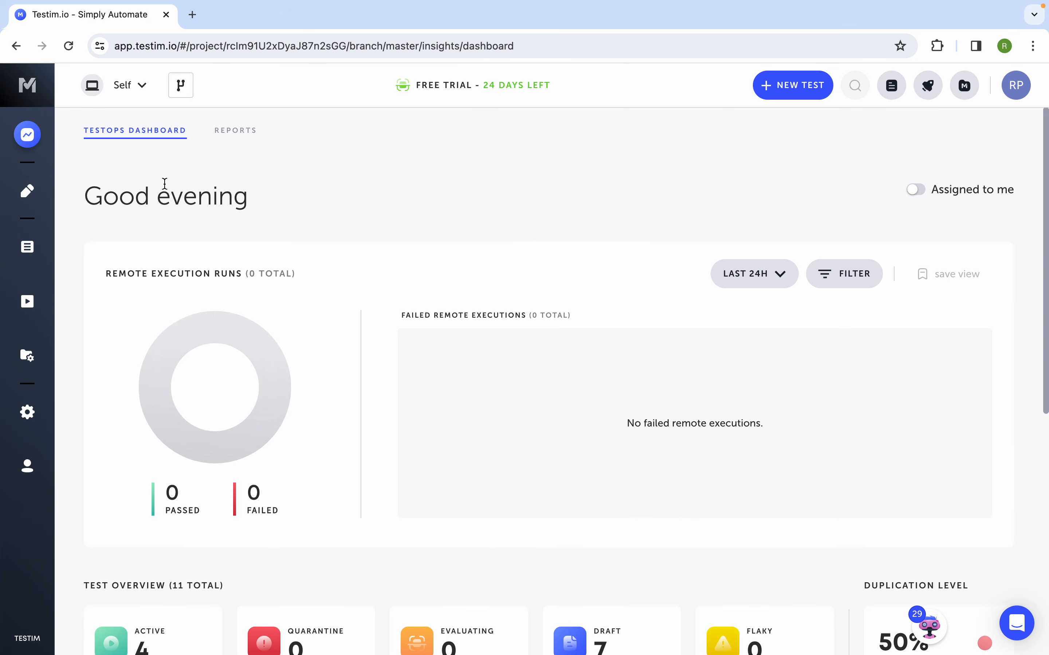
Step: Review the Reports page and the TestOps dashboard, including the dashboard limited to items assigned to me
left_click(236, 130)
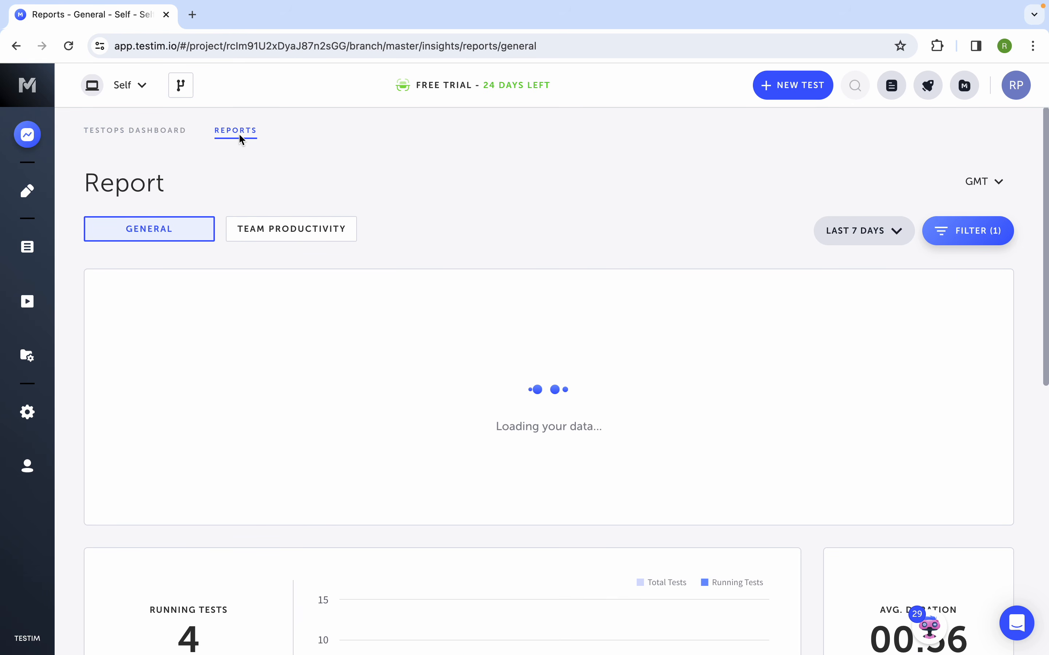
left_click(156, 131)
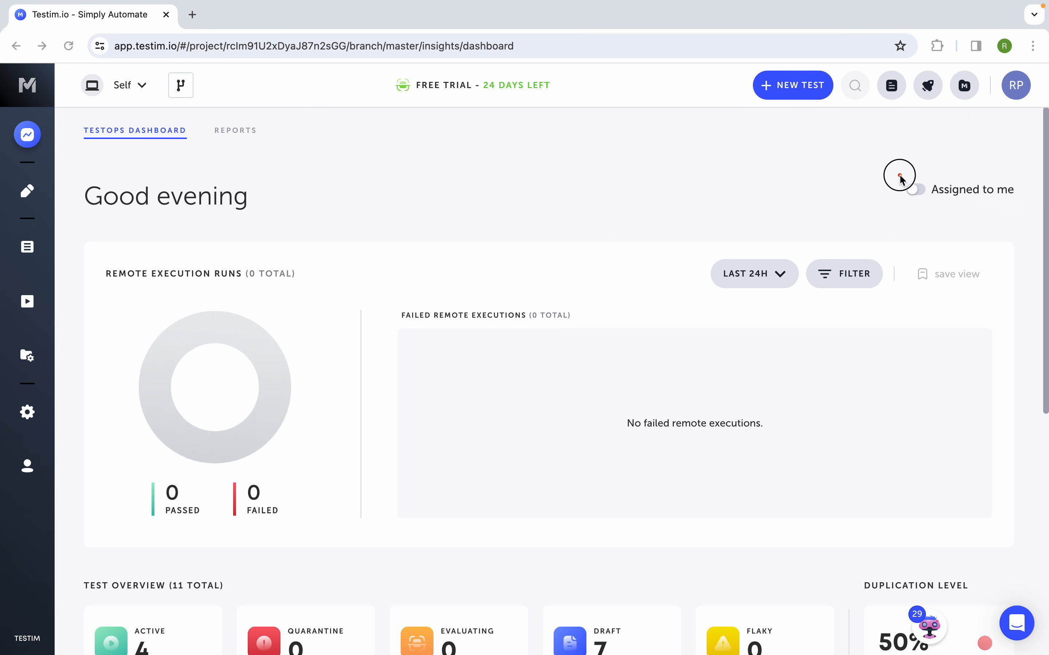
mouse_move(898, 175)
left_mouse_down()
mouse_move(1041, 213)
mouse_move(1032, 208)
left_mouse_up()
key("Escape")
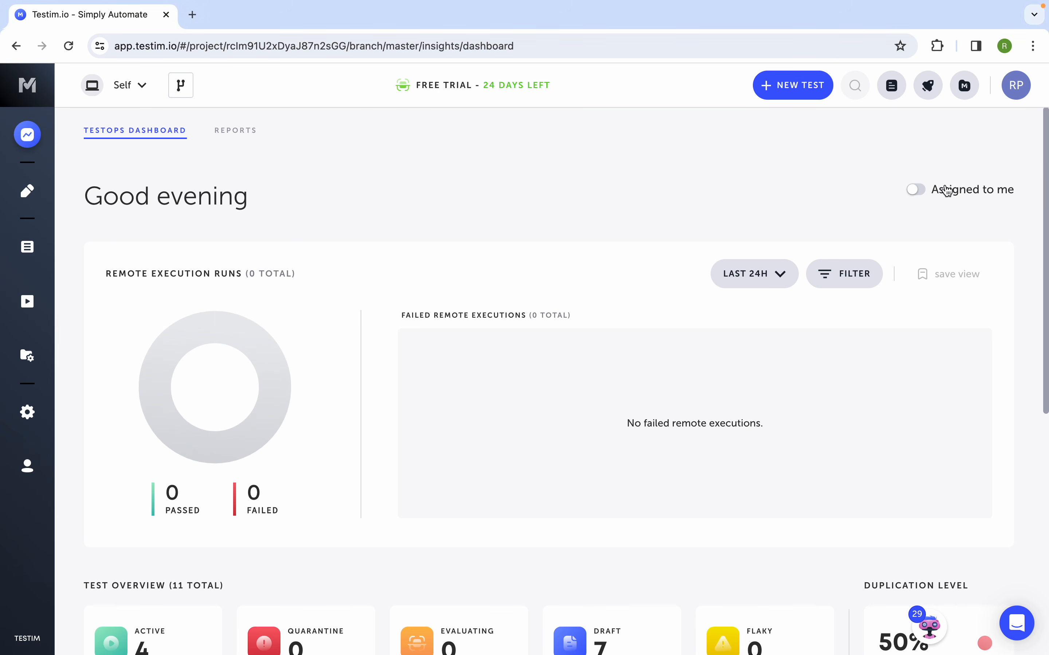
left_click(915, 191)
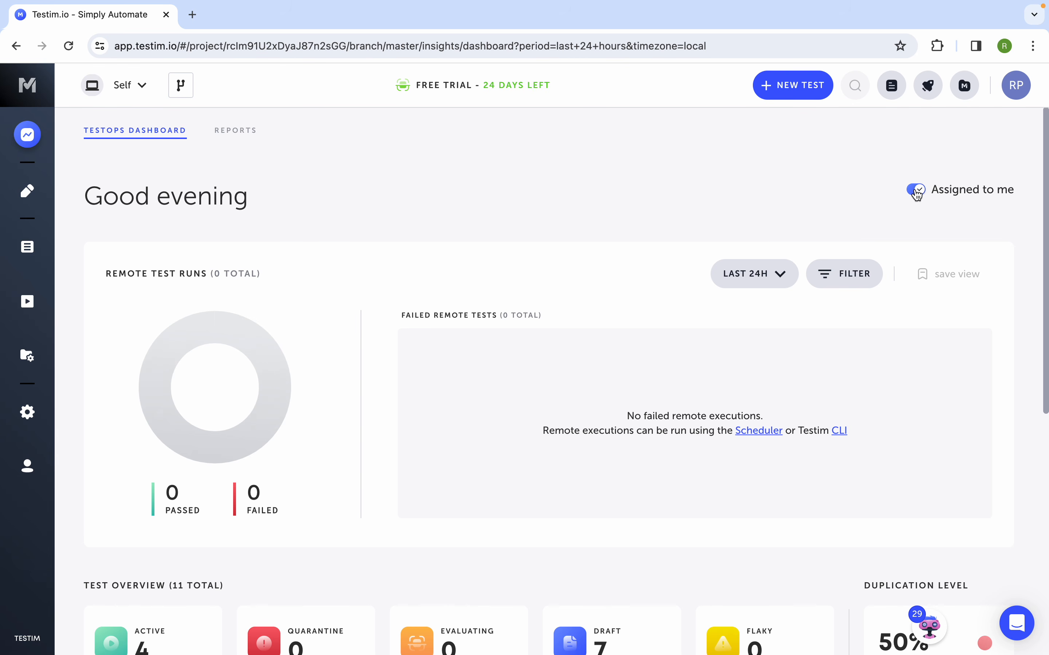
left_click(916, 191)
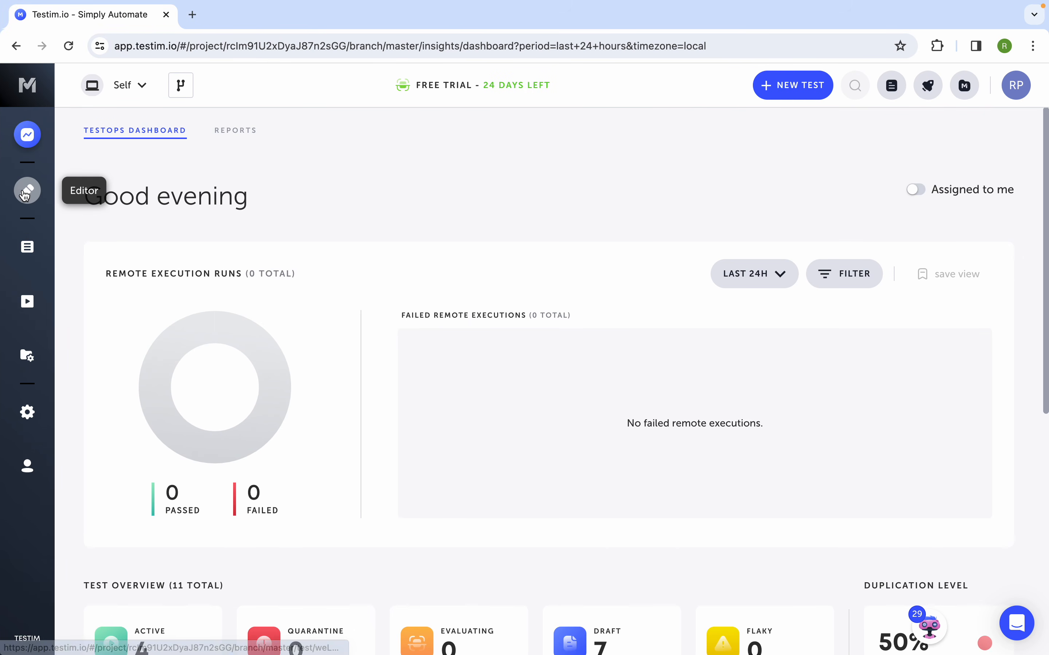
Step: Open the untitled test in the editor and rename it "My First Demo"
left_click(27, 191)
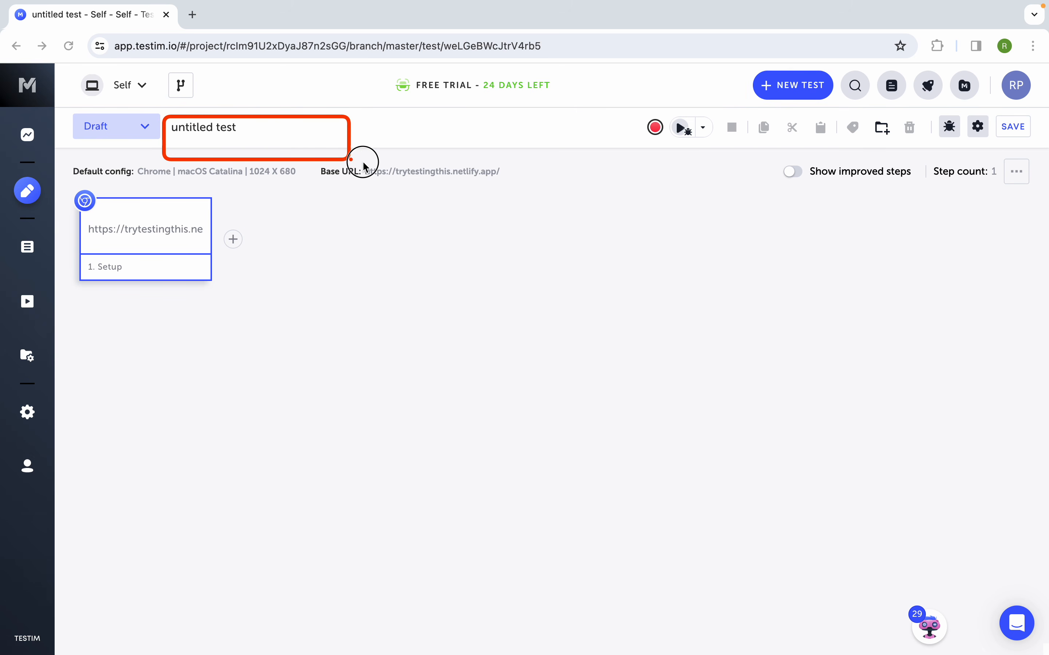
left_click(200, 133)
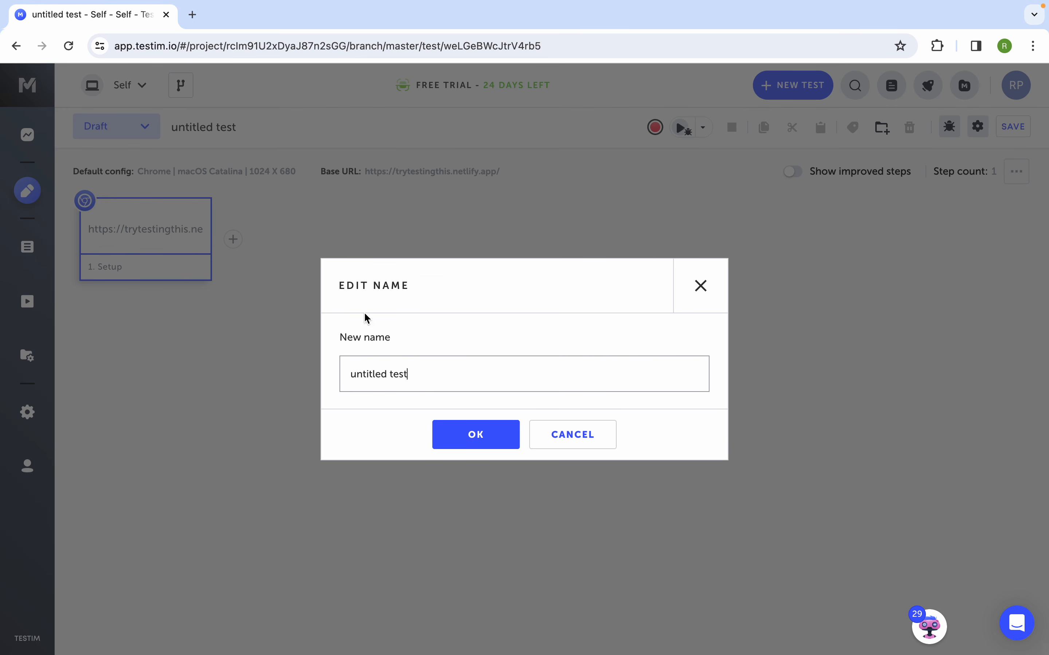
left_click_drag(419, 374, 281, 375)
type("My First Demo")
left_click(484, 444)
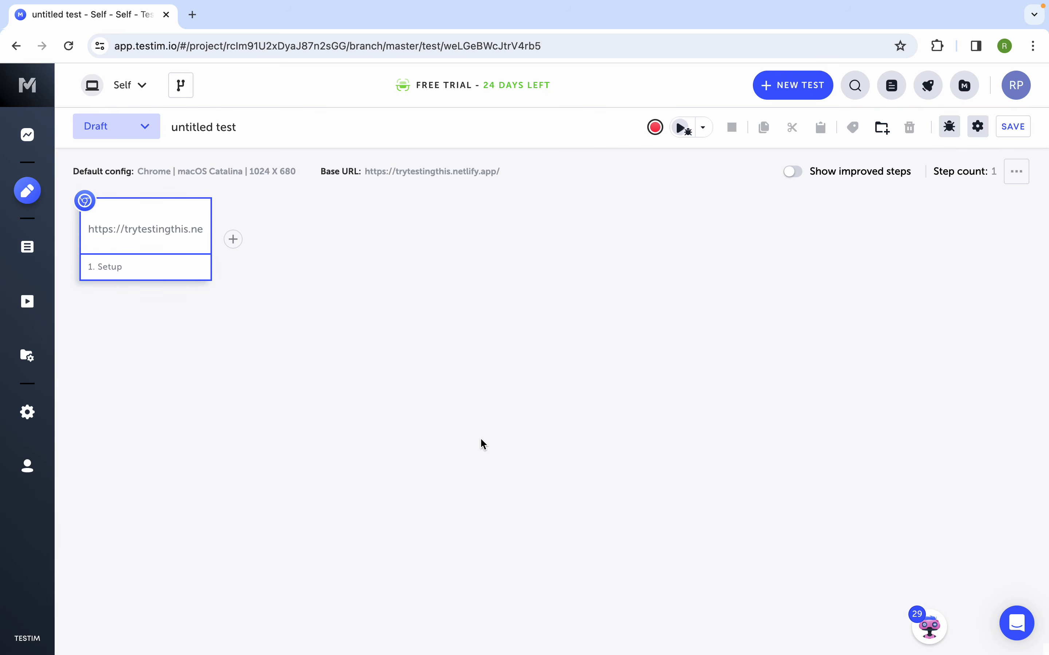
Step: Review the status options available for the test, keeping it as Draft
left_click(147, 130)
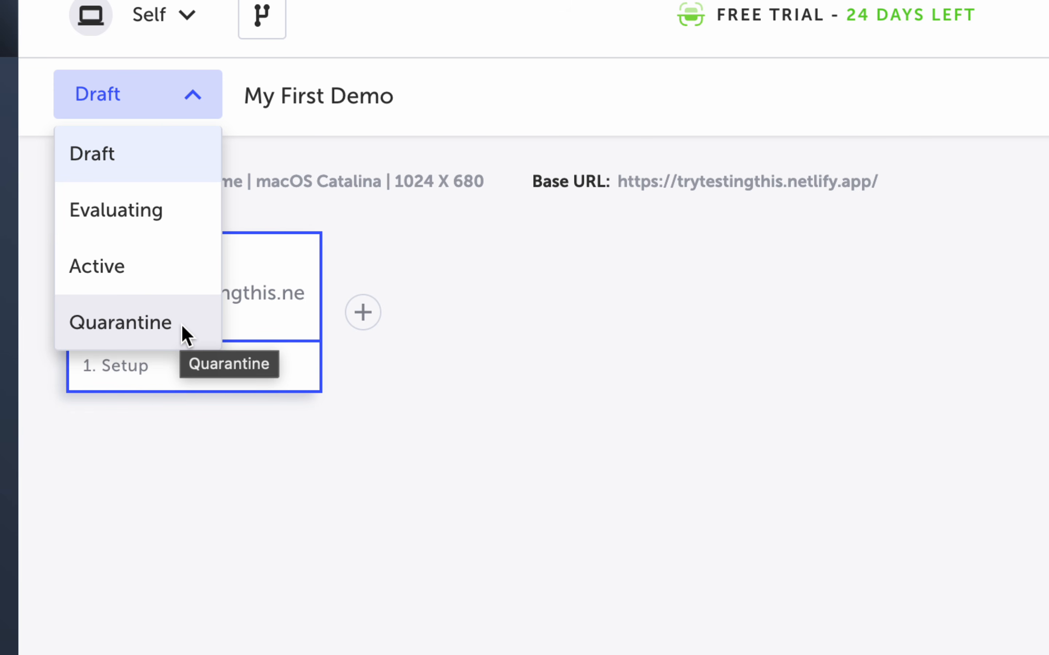
left_click(405, 244)
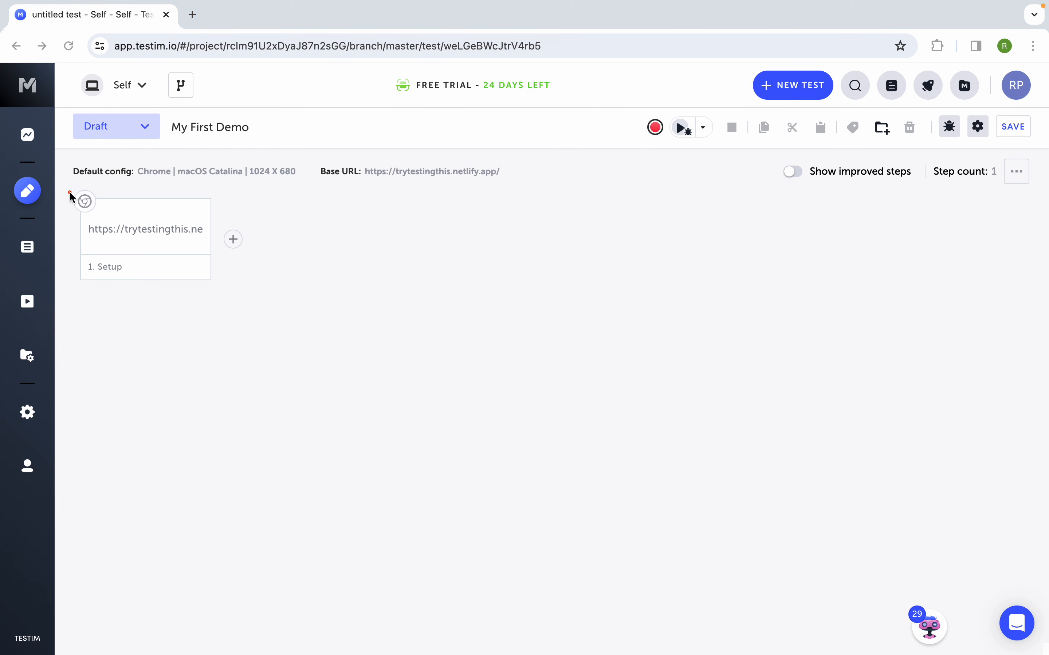
left_click_drag(71, 196, 224, 289)
left_click_drag(253, 203, 370, 291)
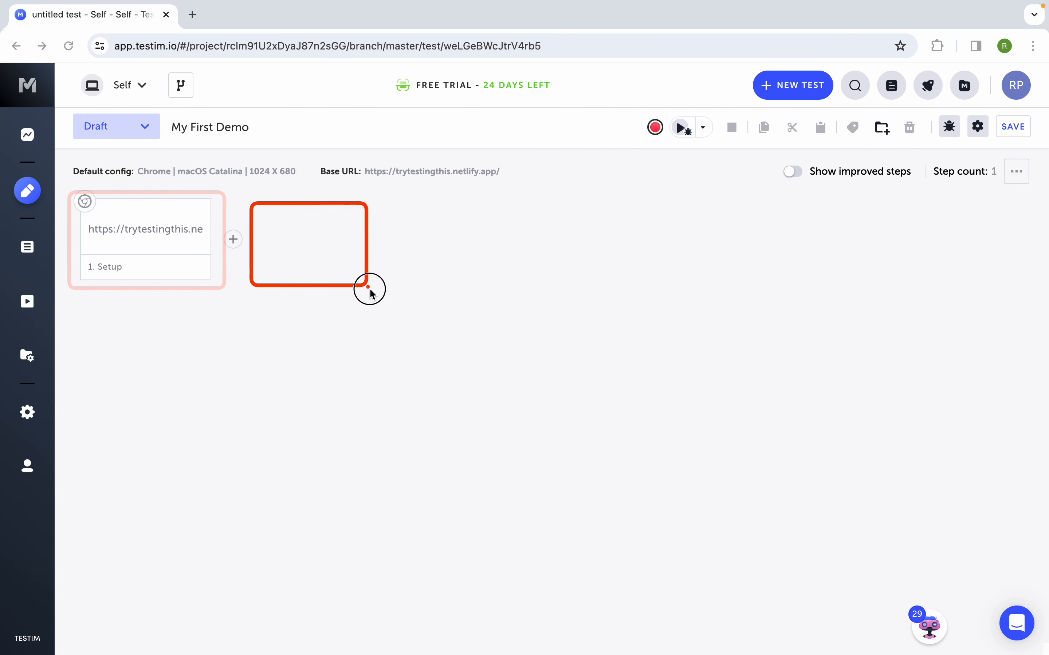
left_click_drag(428, 205, 662, 300)
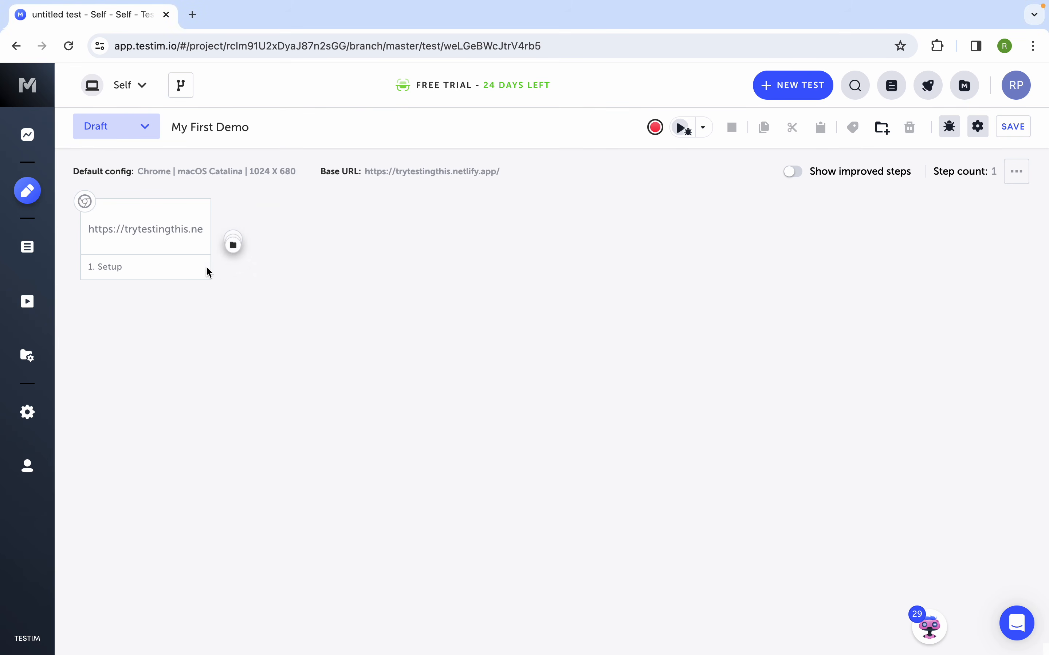
Step: Show the properties of the Setup step and examine the test configuration, including the expanded Mock network options
left_click(159, 243)
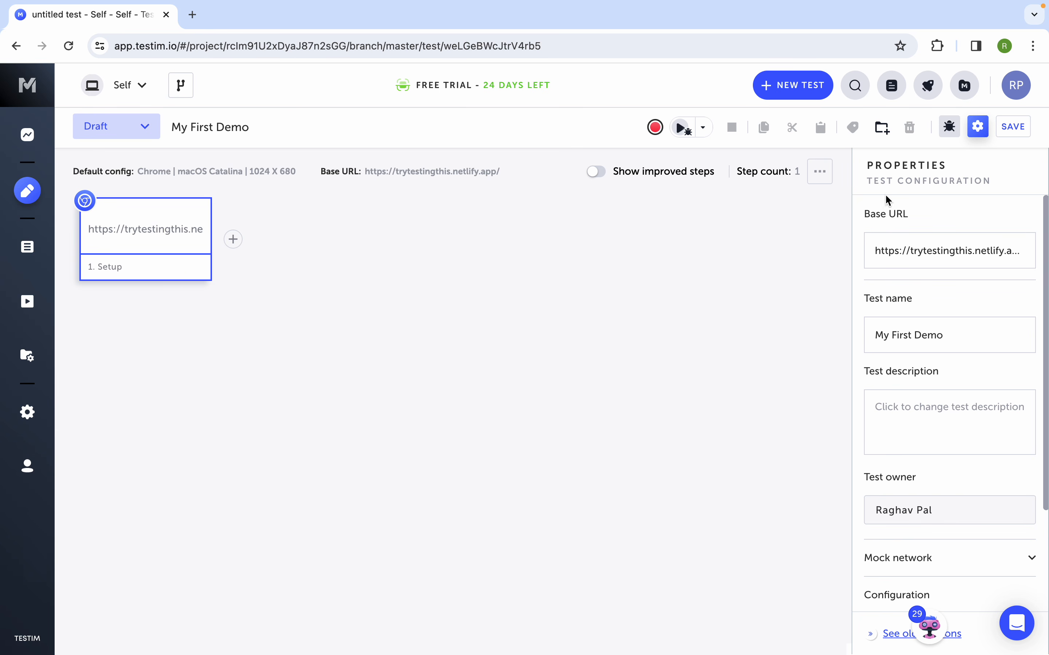
mouse_move(852, 154)
left_mouse_down()
mouse_move(1028, 446)
mouse_move(1037, 567)
left_mouse_up()
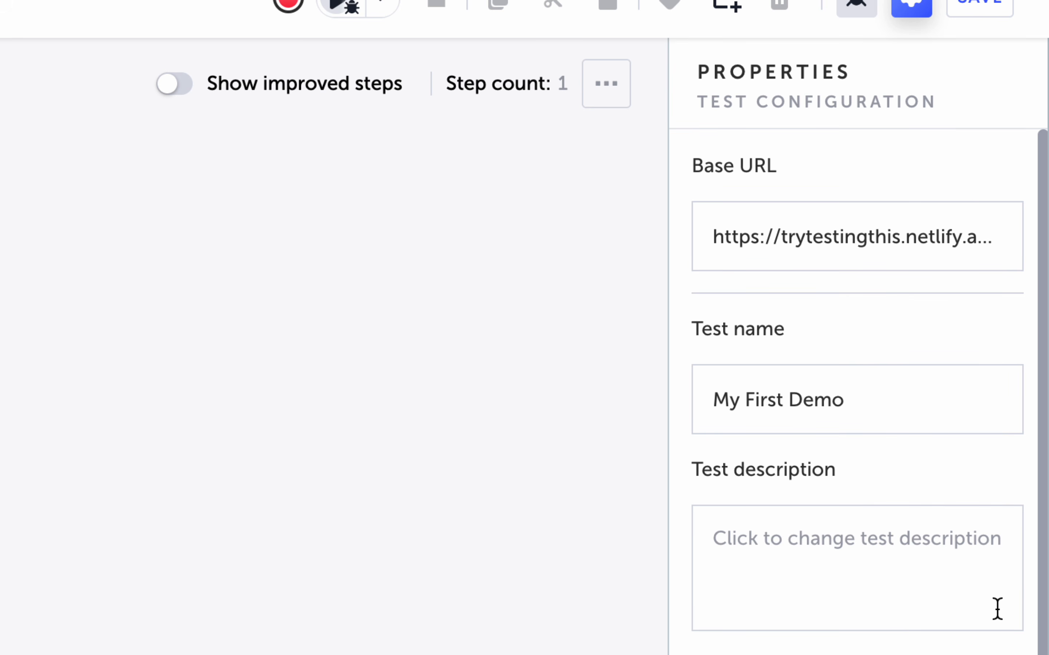
scroll(997, 609, "down", 5)
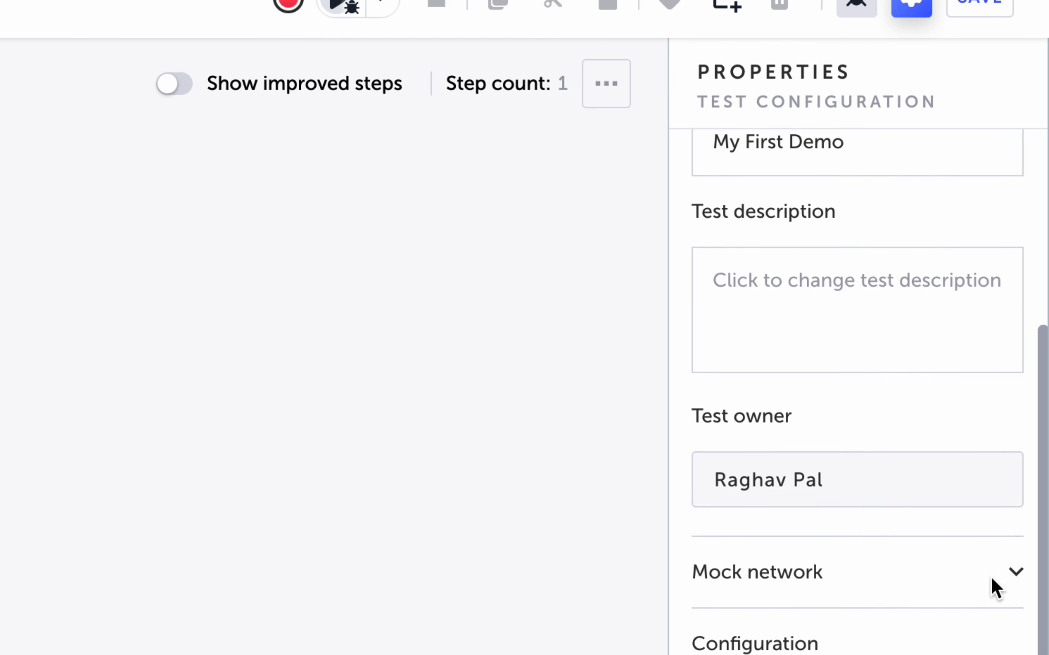
left_click(1015, 569)
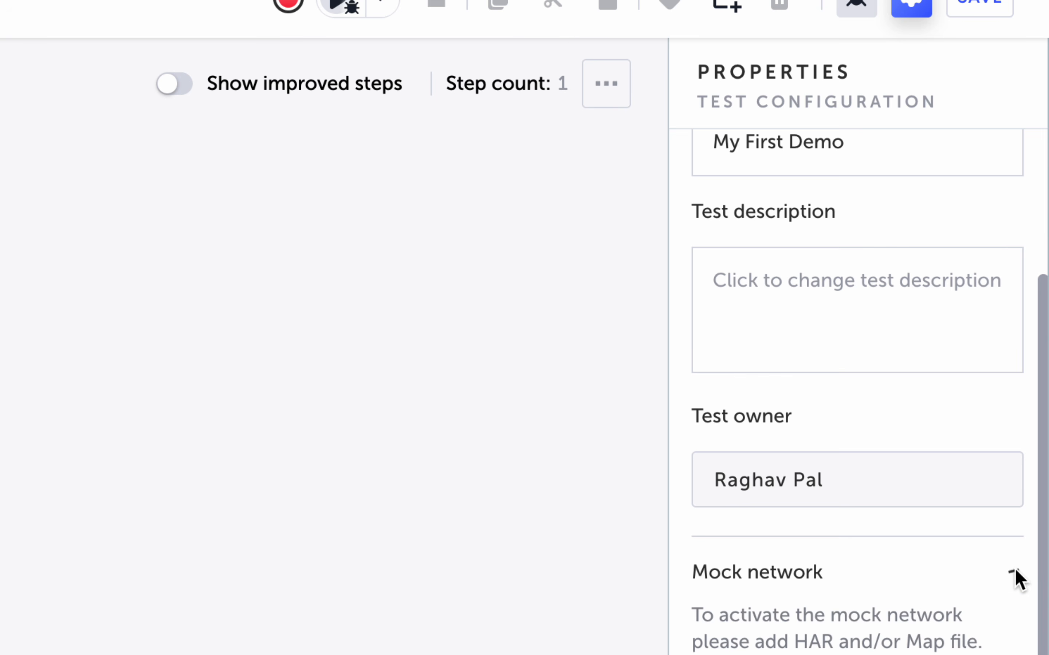
left_click(1015, 569)
left_click(1014, 568)
scroll(1015, 568, "down", 10)
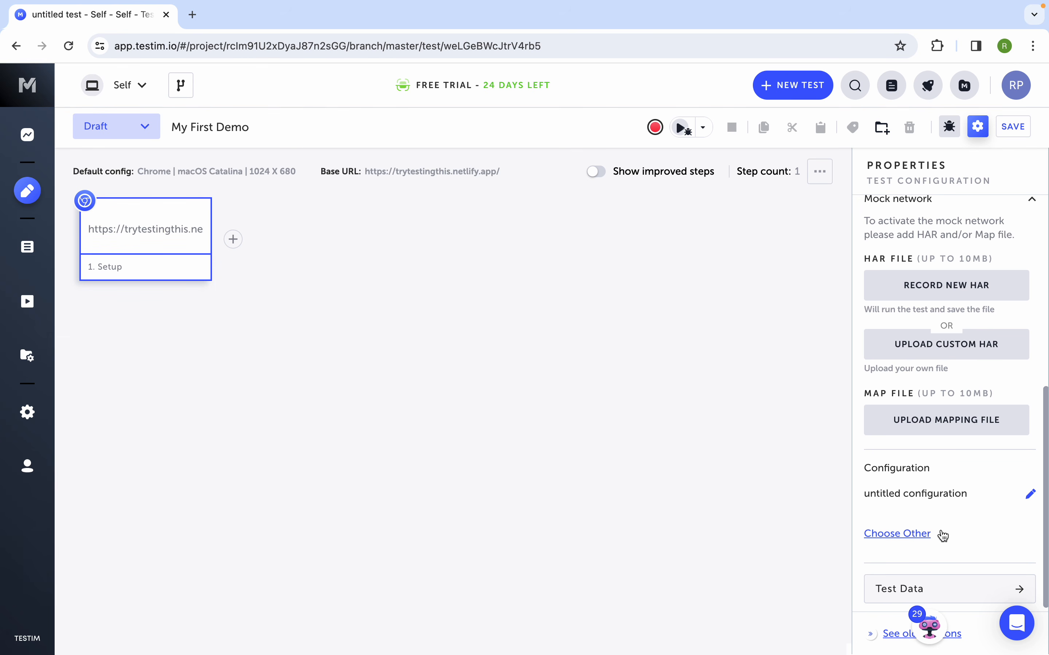
Step: Edit the untitled configuration, setting its step timeout to 10000 ms, and return to the test properties
left_click(1031, 496)
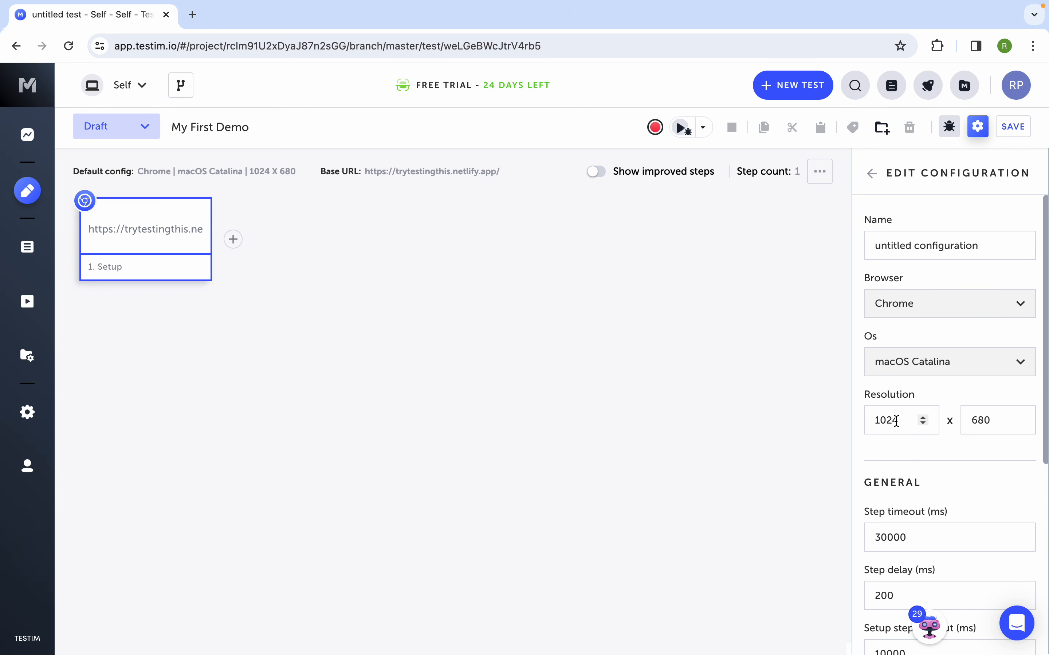
scroll(889, 477, "down", 3)
scroll(889, 466, "down", 1)
left_click(881, 383)
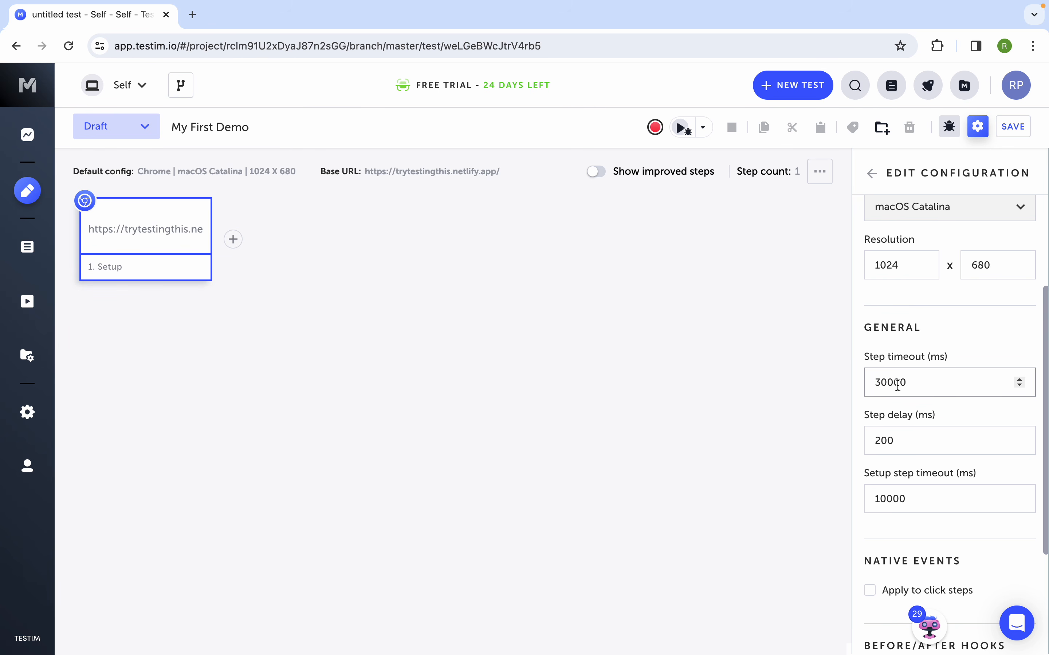
key("BackSpace")
type("1")
scroll(932, 511, "down", 5)
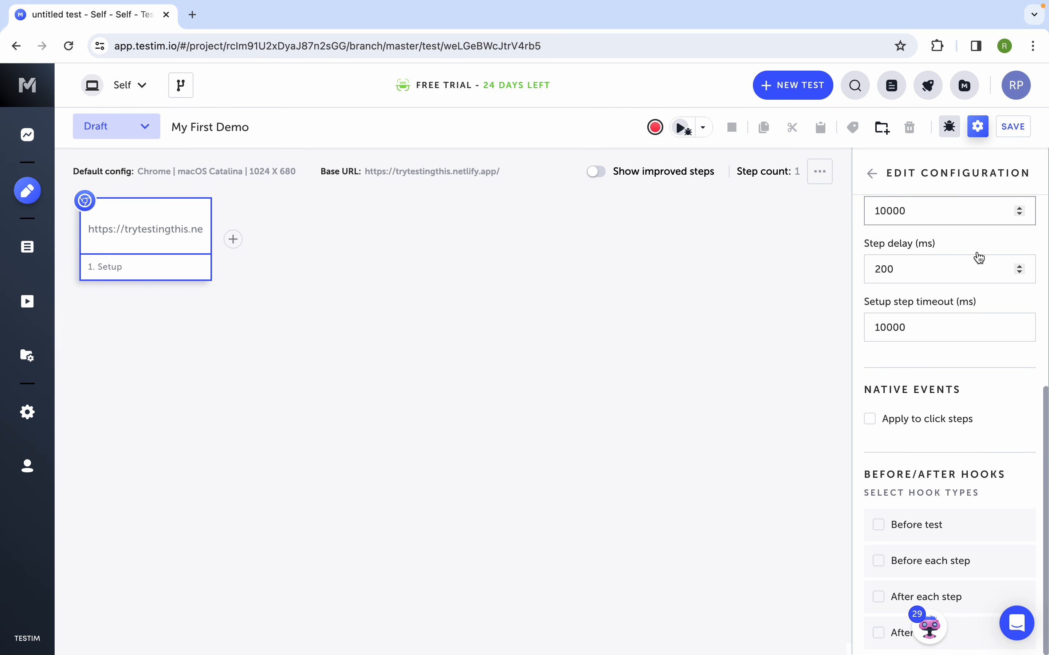
left_click(871, 175)
Step: Inspect the Test Data script editor and its file upload option, leaving the script as is, and return to the test properties
key("ctrl+a")
left_click_drag(865, 562, 1037, 618)
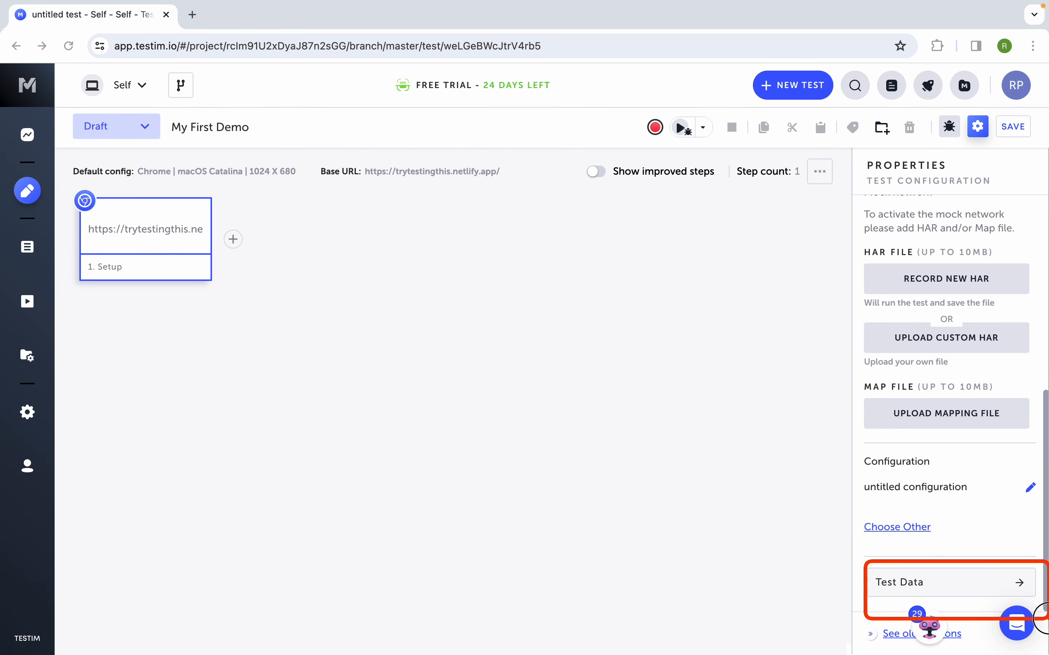
left_click(992, 588)
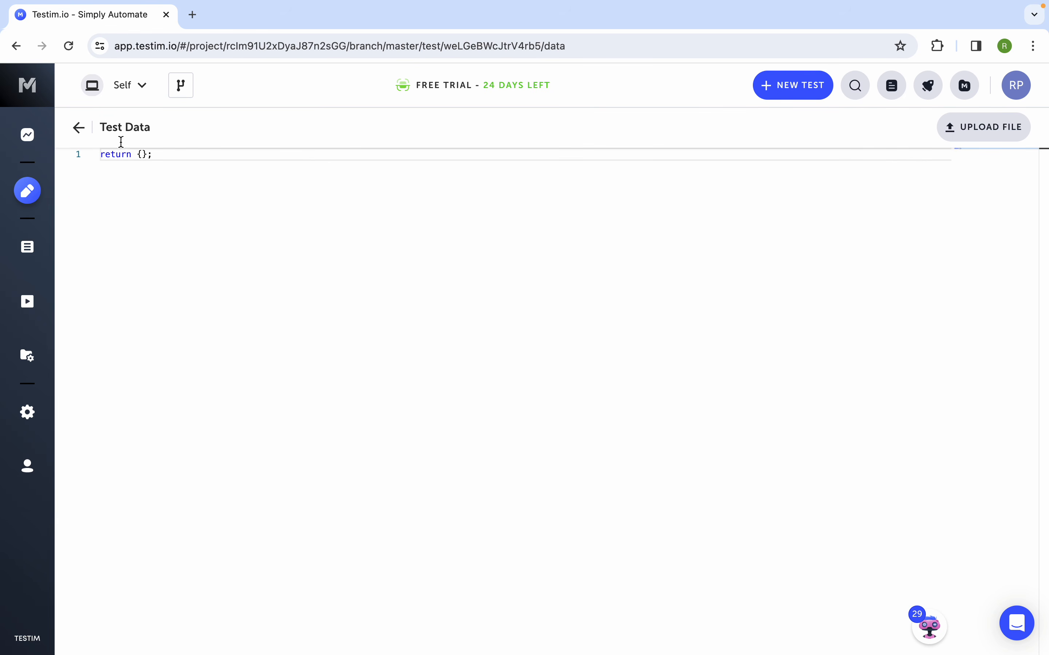
left_click(142, 155)
key("Return")
key("Delete")
key("BackSpace")
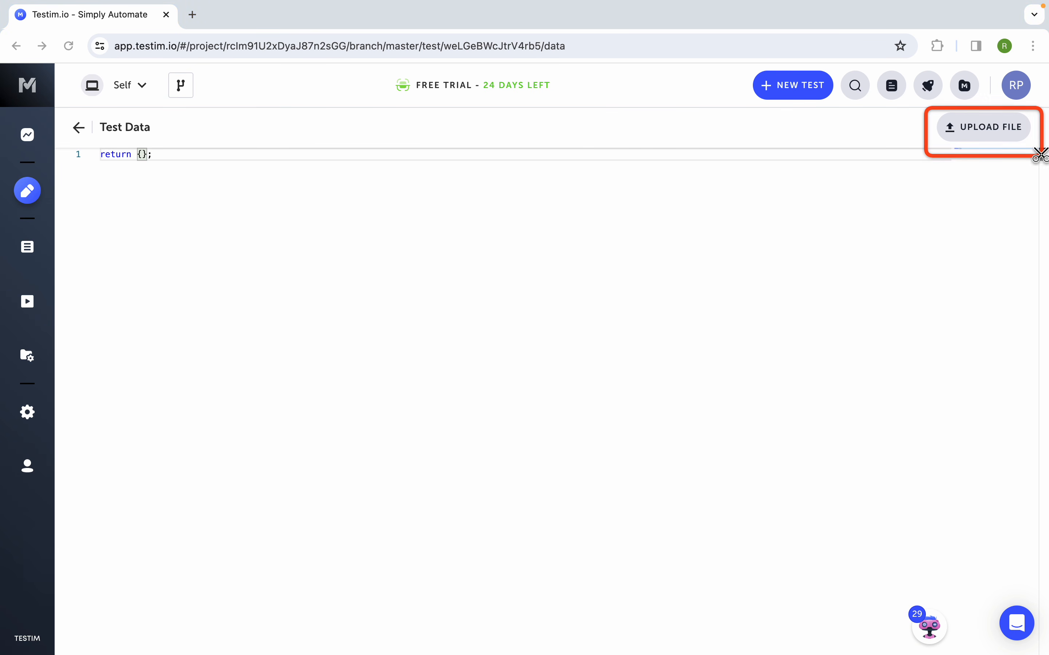
left_click(79, 130)
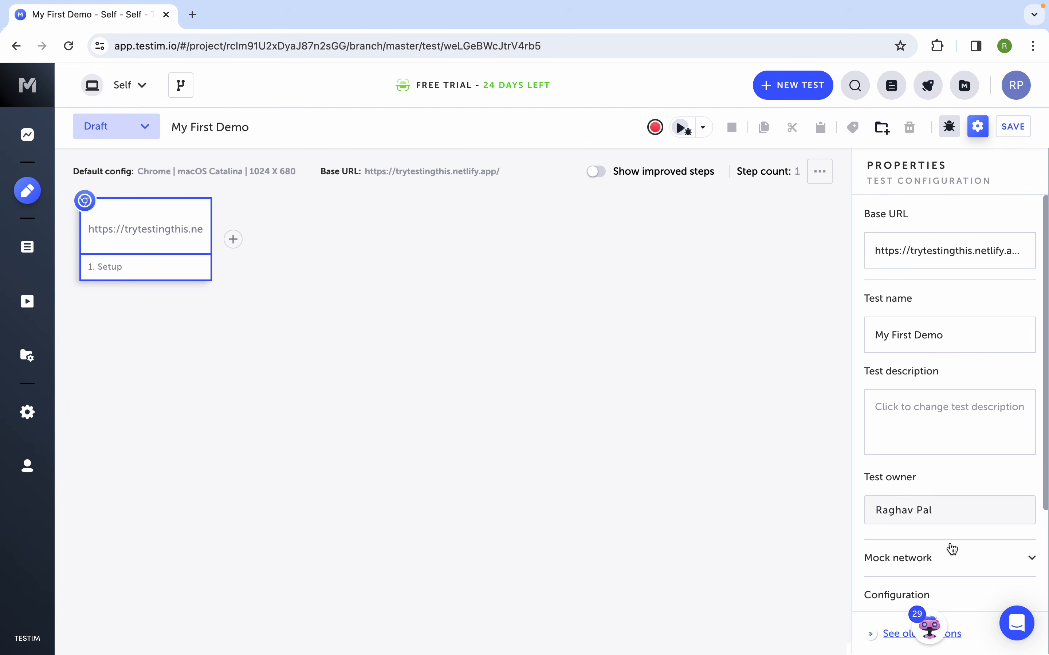
scroll(886, 490, "down", 3)
scroll(887, 490, "down", 1)
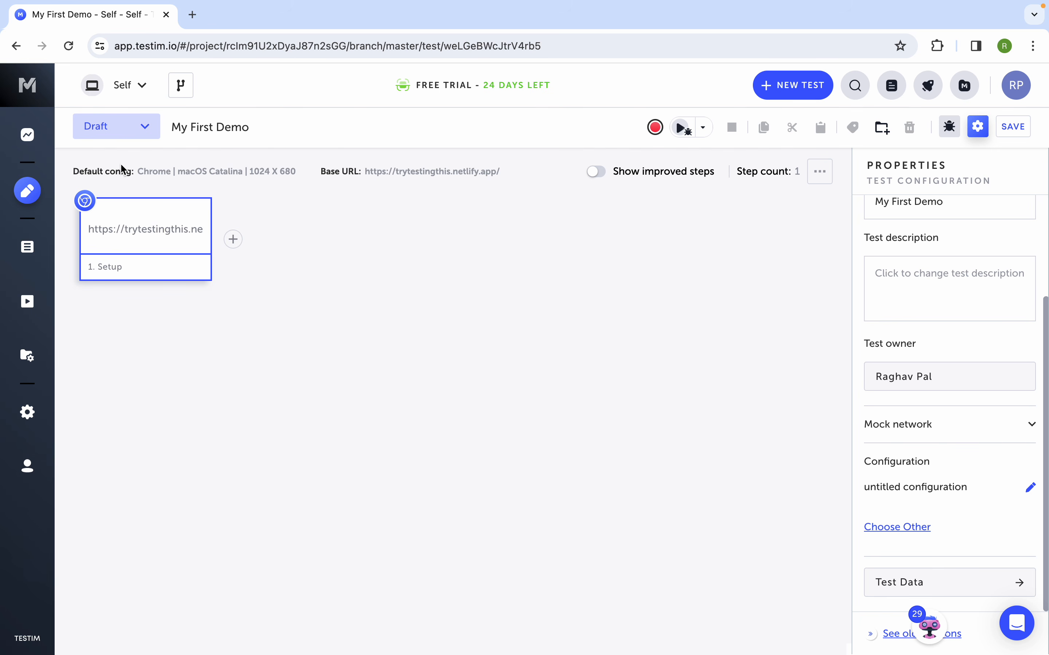
mouse_move(71, 164)
left_mouse_down()
mouse_move(282, 159)
mouse_move(299, 178)
mouse_move(494, 189)
left_mouse_up()
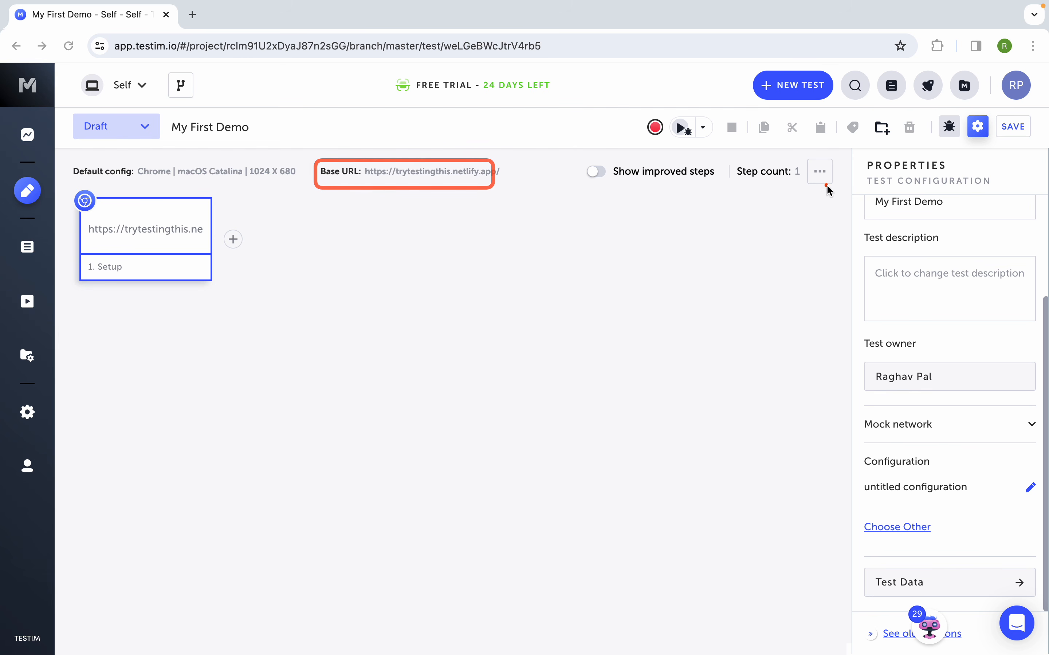
left_click_drag(739, 156, 809, 194)
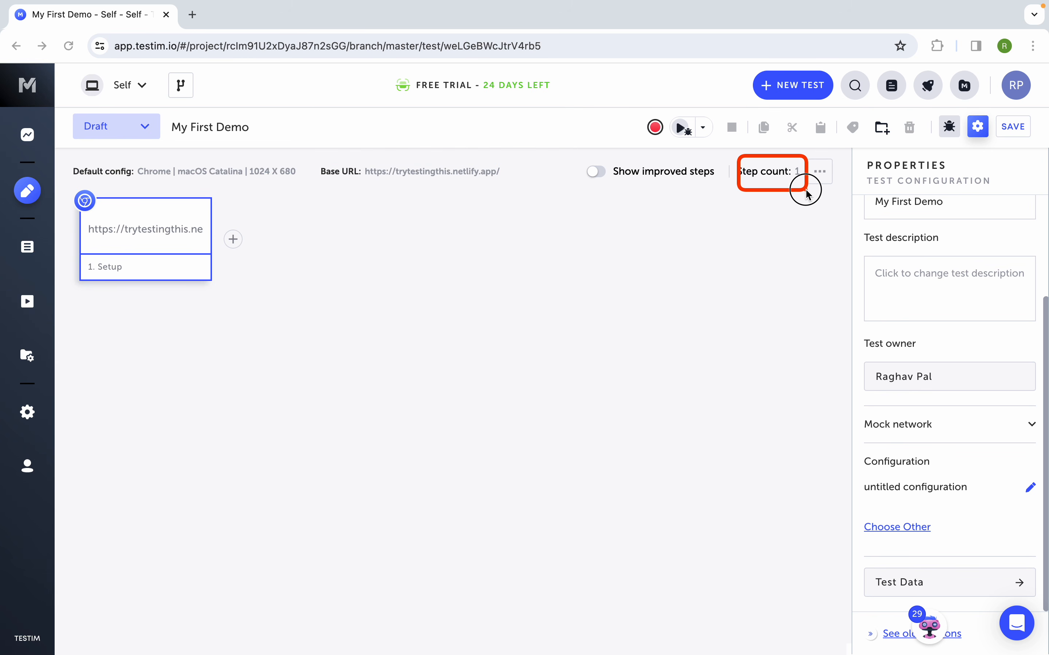
mouse_move(157, 213)
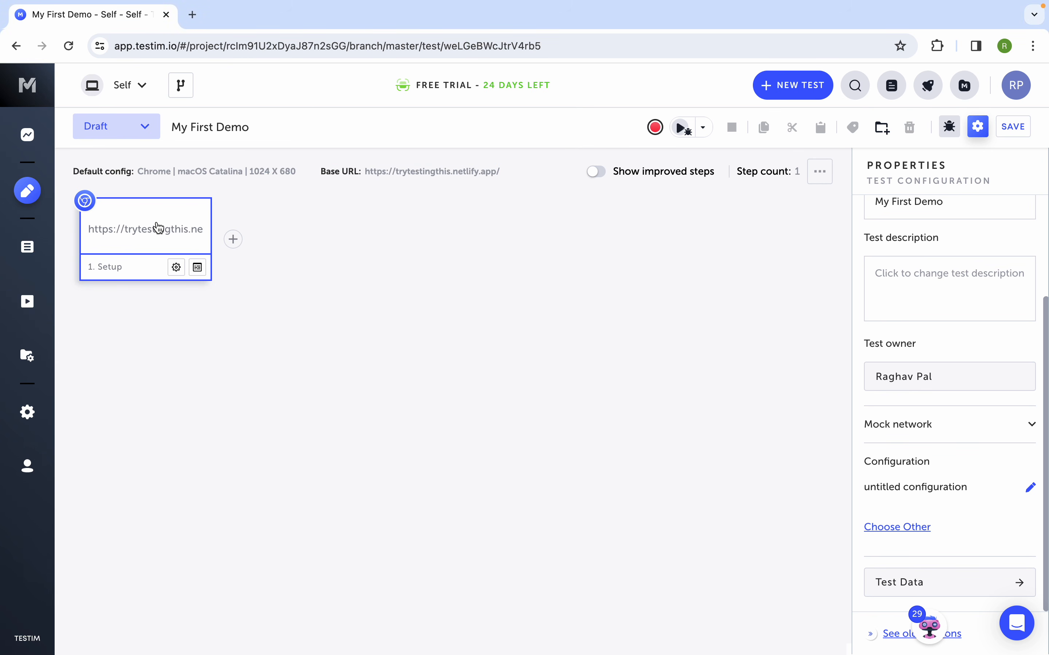
scroll(998, 247, "up", 3)
left_click(913, 253)
left_click_drag(911, 252, 1023, 248)
key("BackSpace")
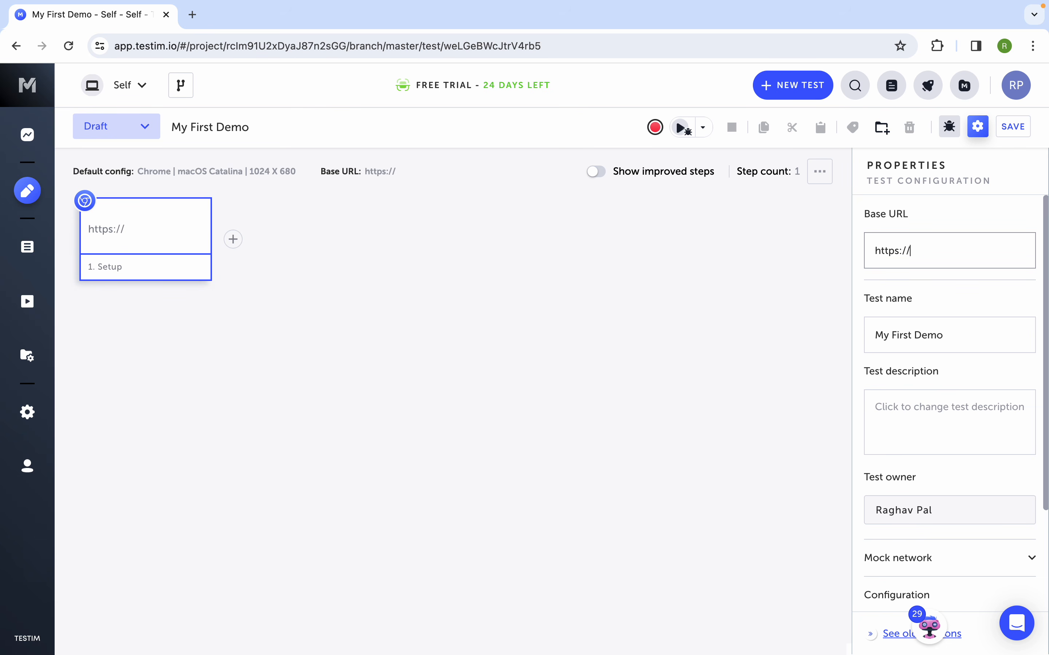
type("google.com")
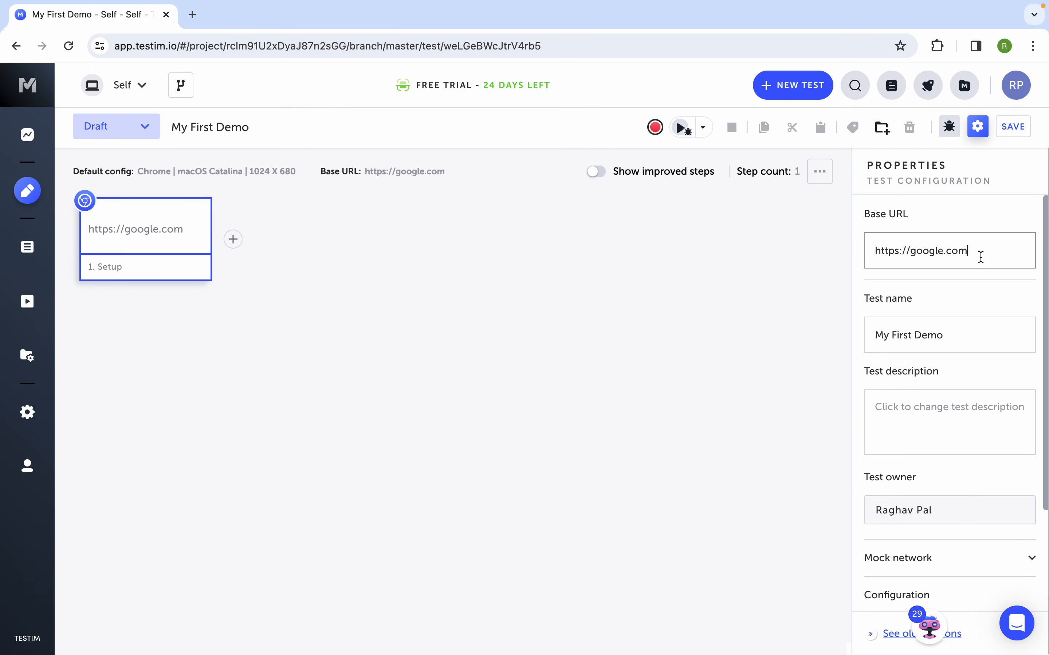
Step: Save the test with the revision message "updated base url"
left_click(1012, 133)
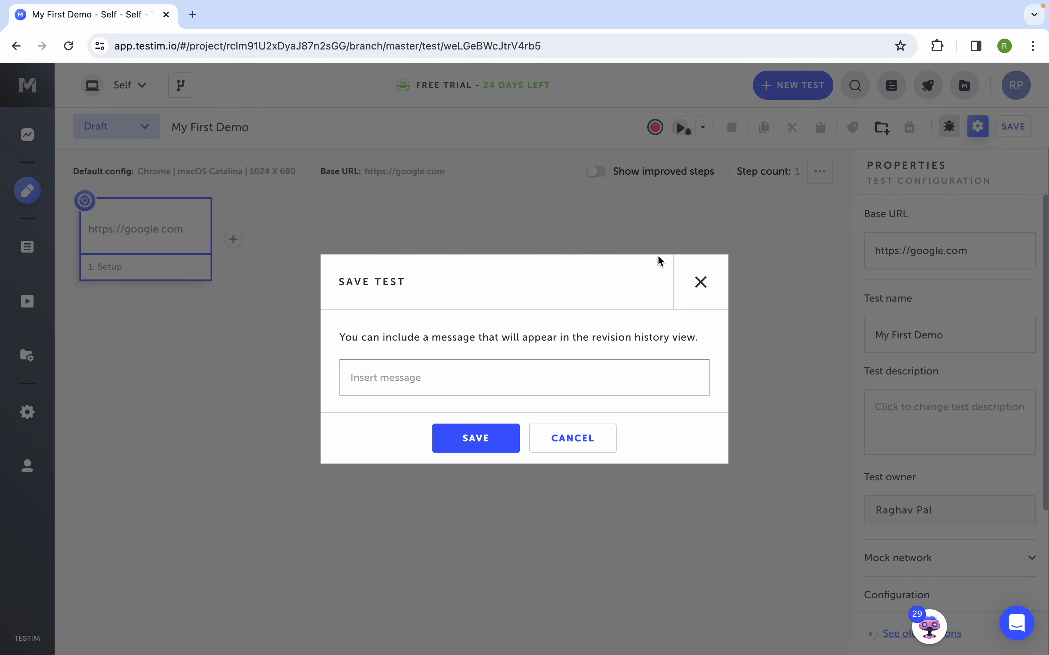
key("ctrl+a")
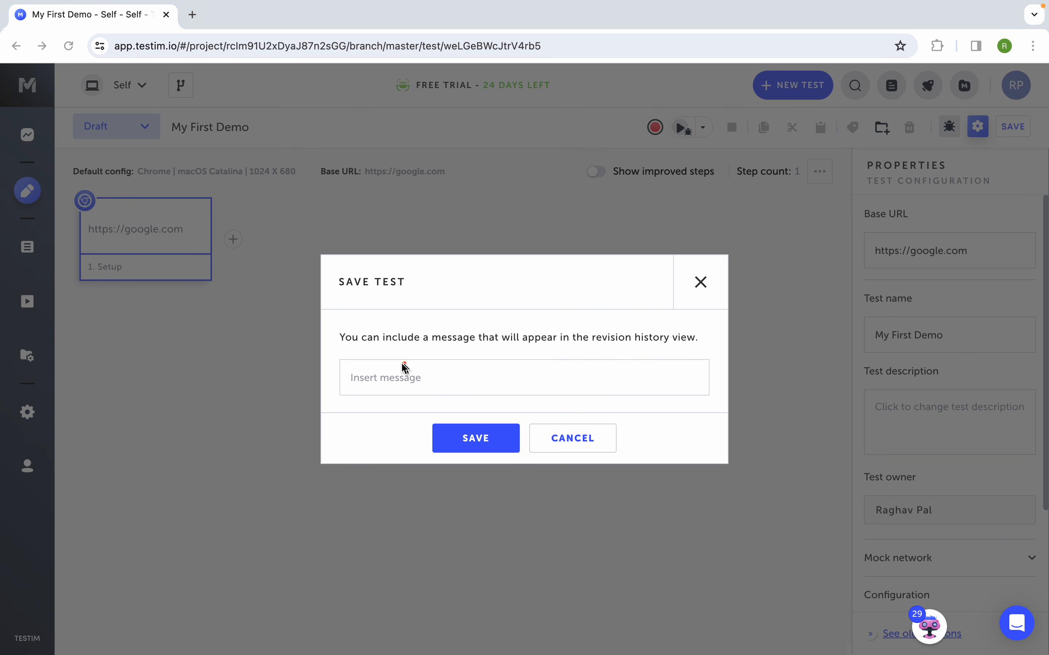
left_click_drag(343, 364, 626, 397)
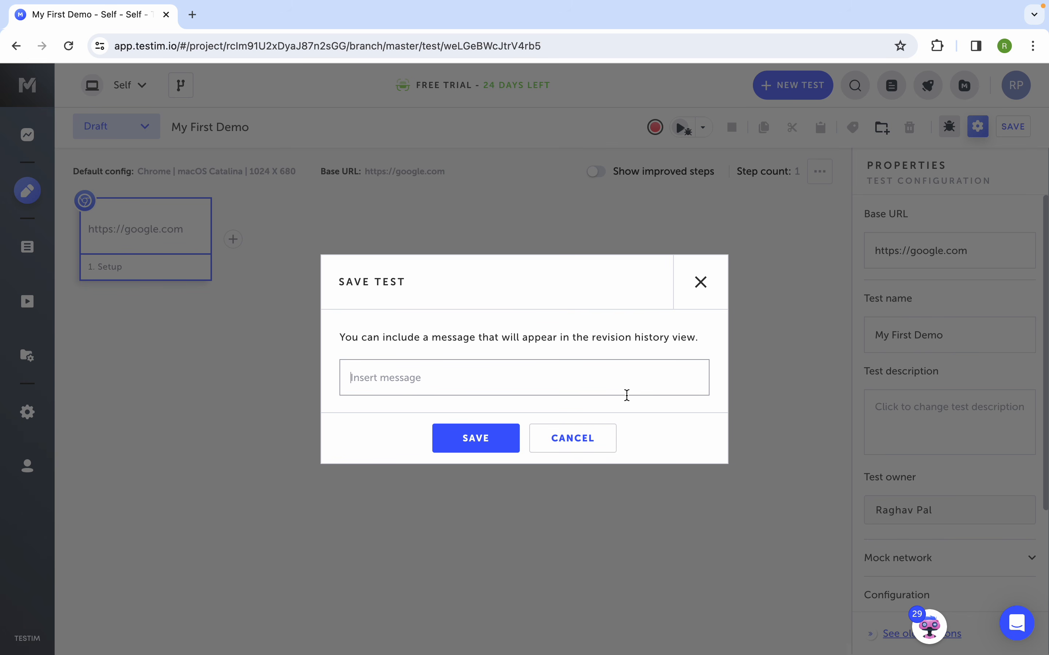
type("updated base url")
left_click_drag(435, 381, 318, 386)
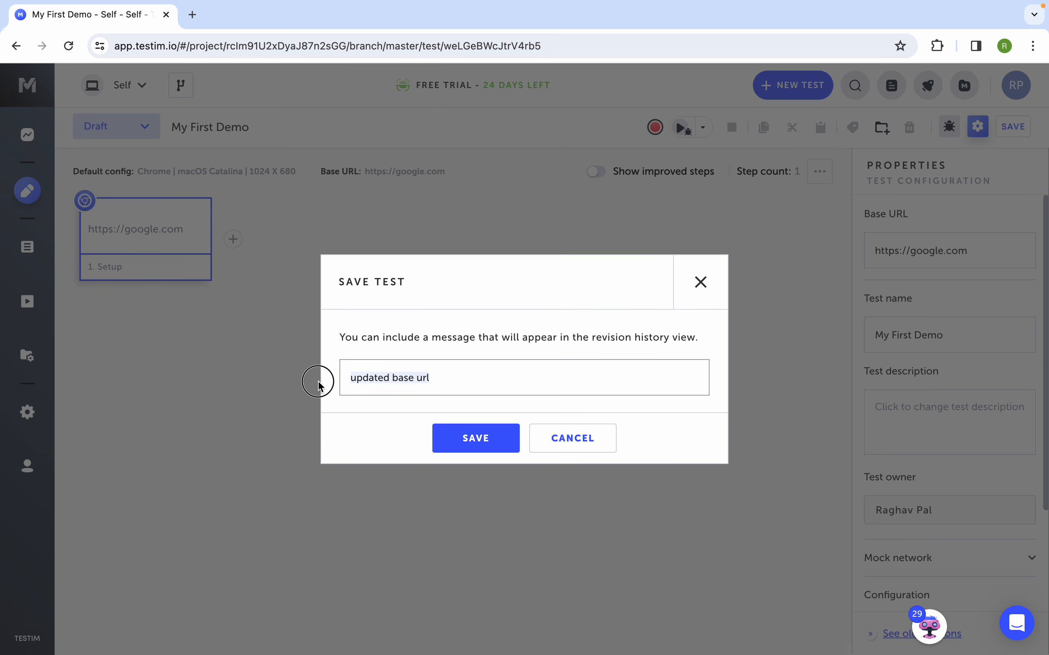
left_click(467, 444)
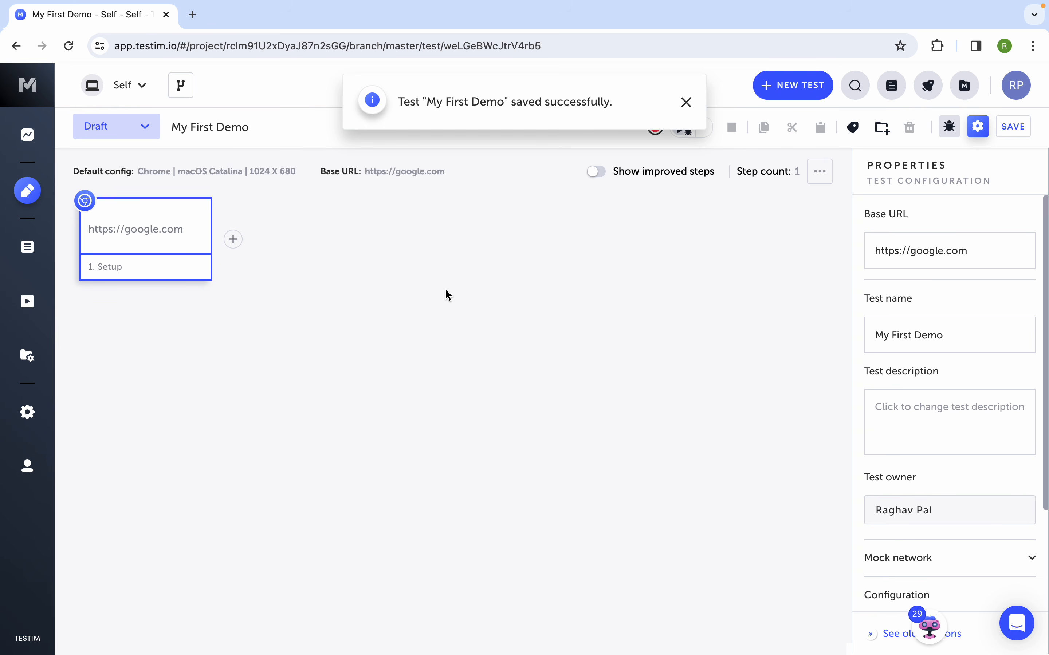
Step: Start recording the test and capture a Google search for "testim" that opens the Testim.io: Automated UI and Functional Testing result
left_click(686, 103)
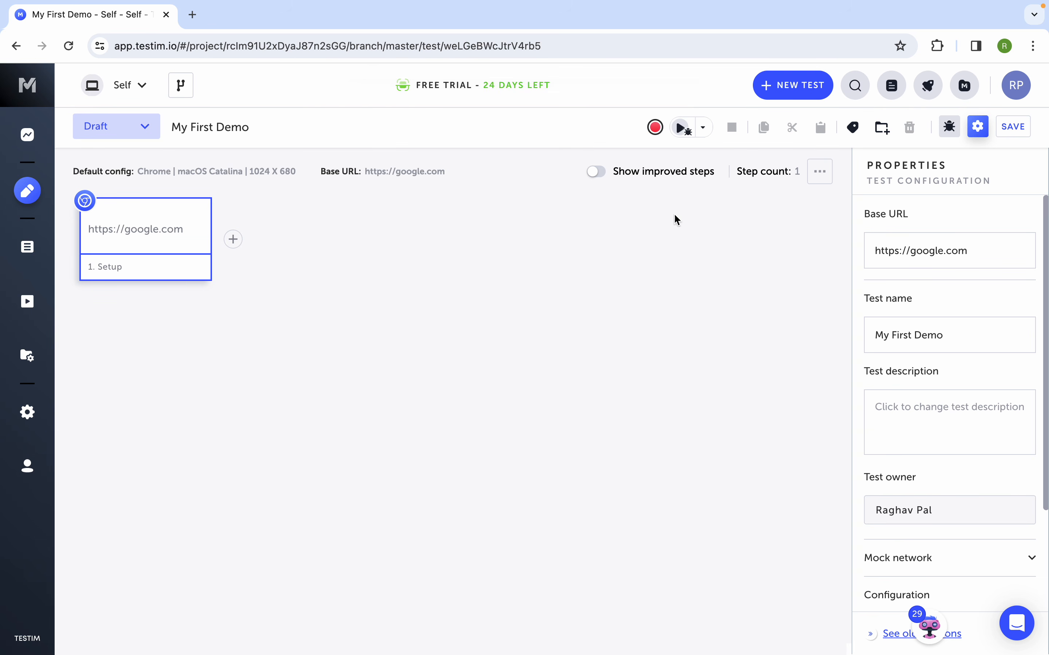
left_click(656, 129)
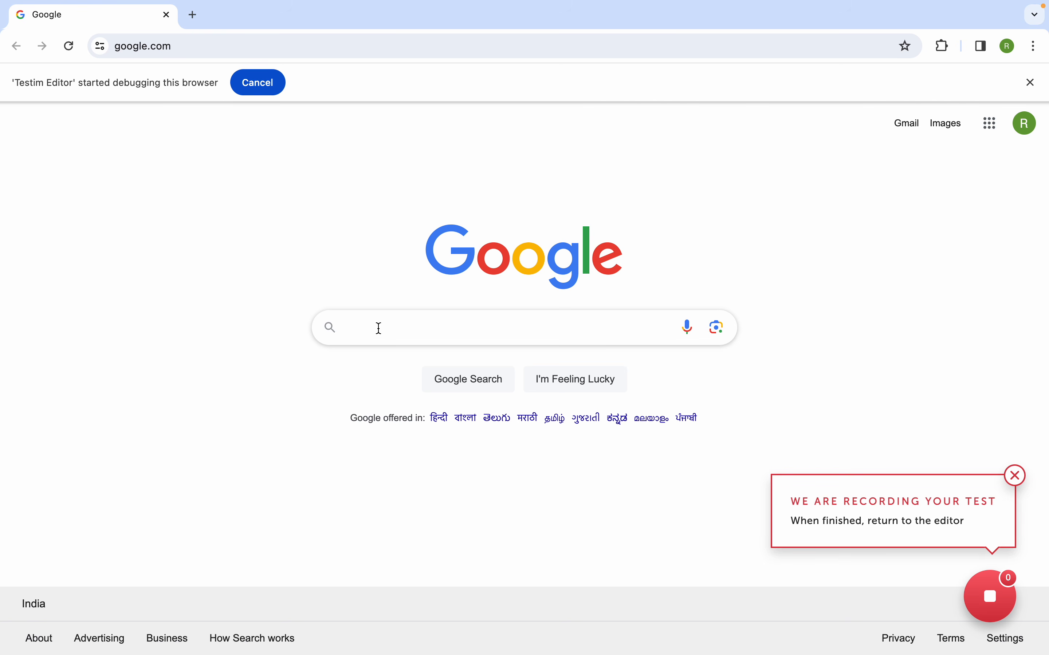
left_click(379, 328)
type("test")
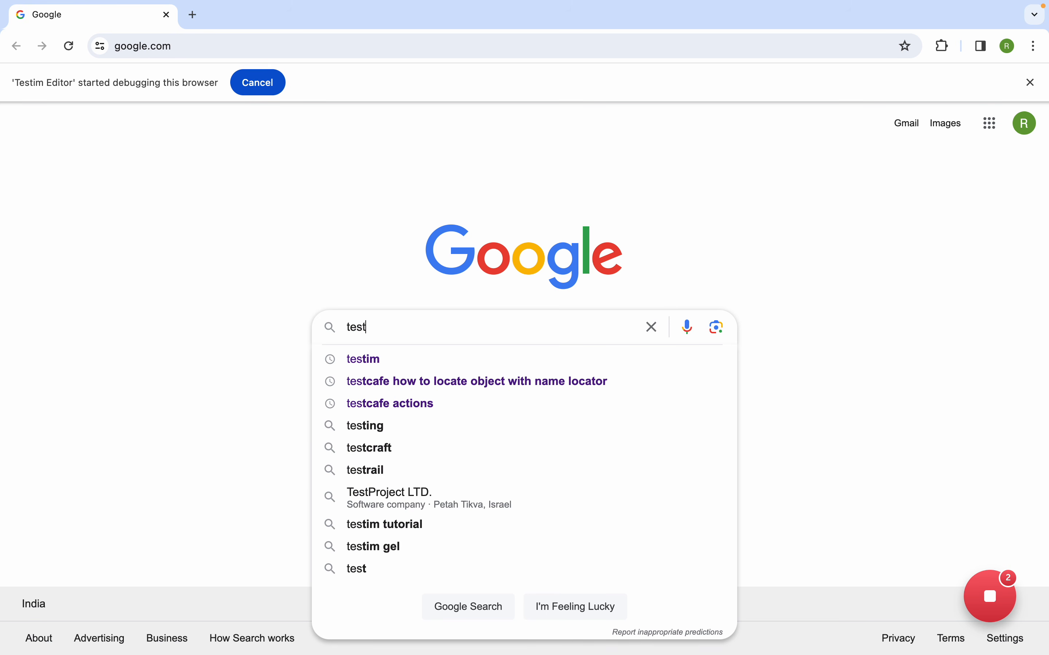
type("im")
key("Return")
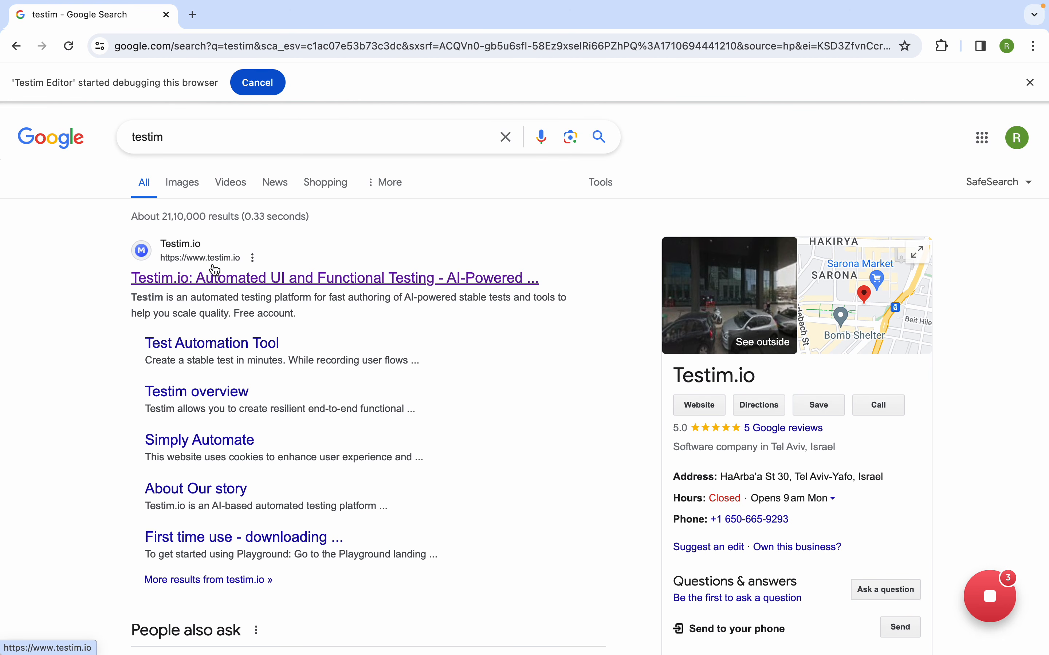
left_click(189, 280)
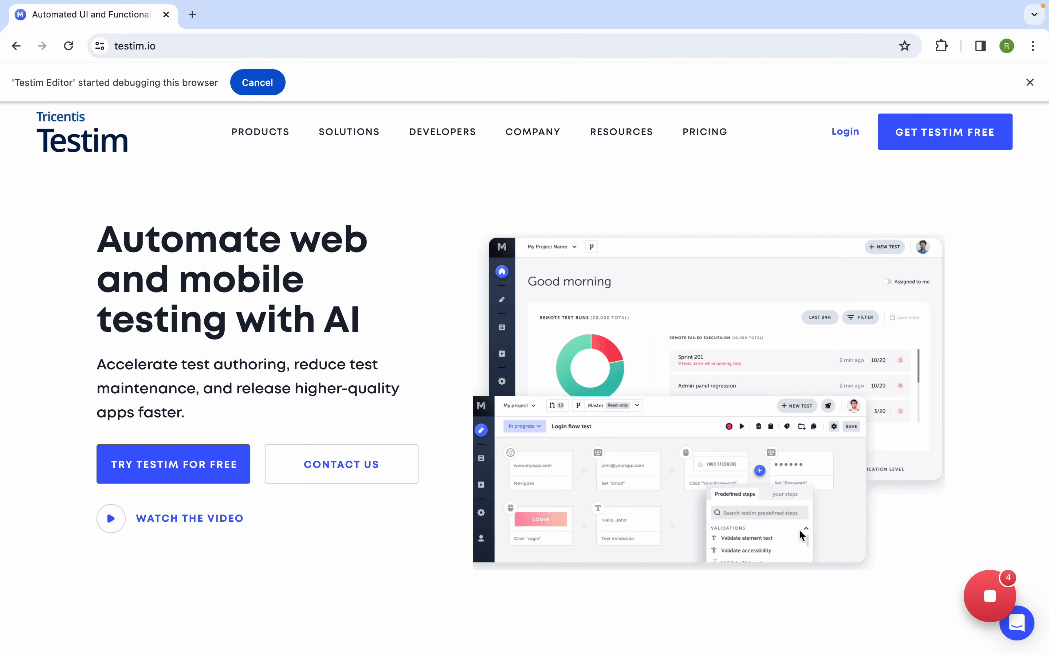
Step: Record opening the Record test documentation under Developers on the Testim site, and stop the recording
key("ctrl+Left")
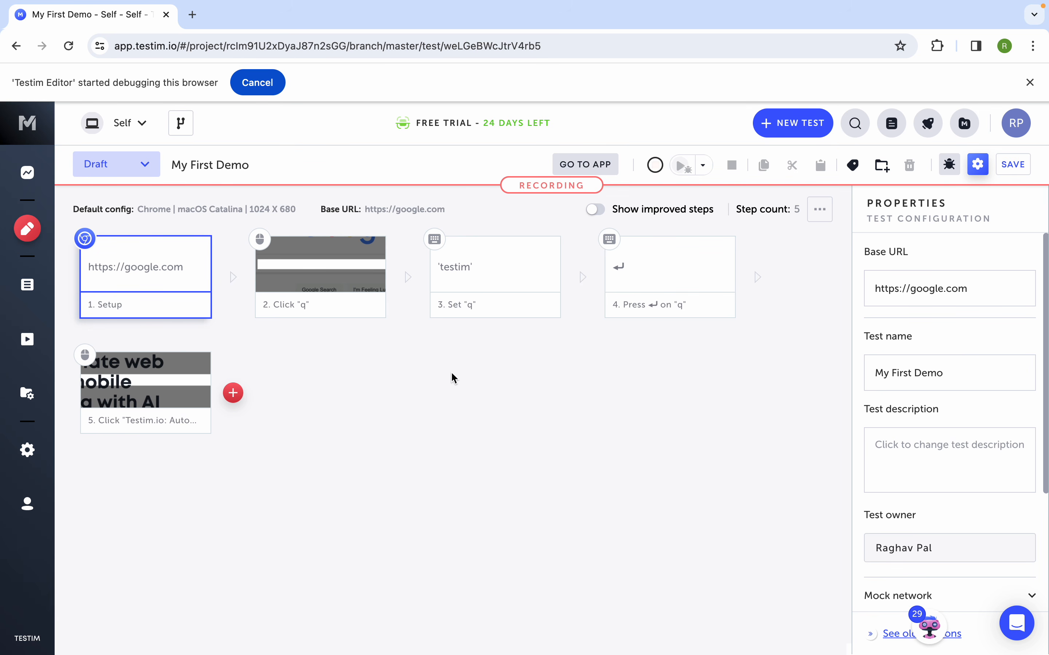
key("ctrl+Right")
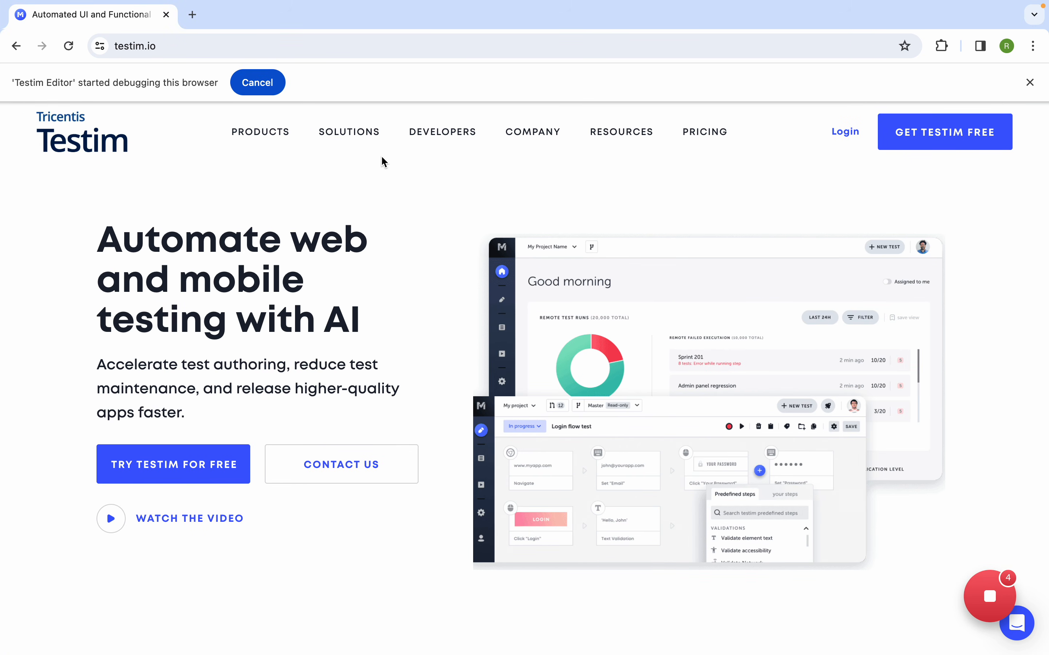
mouse_move(452, 134)
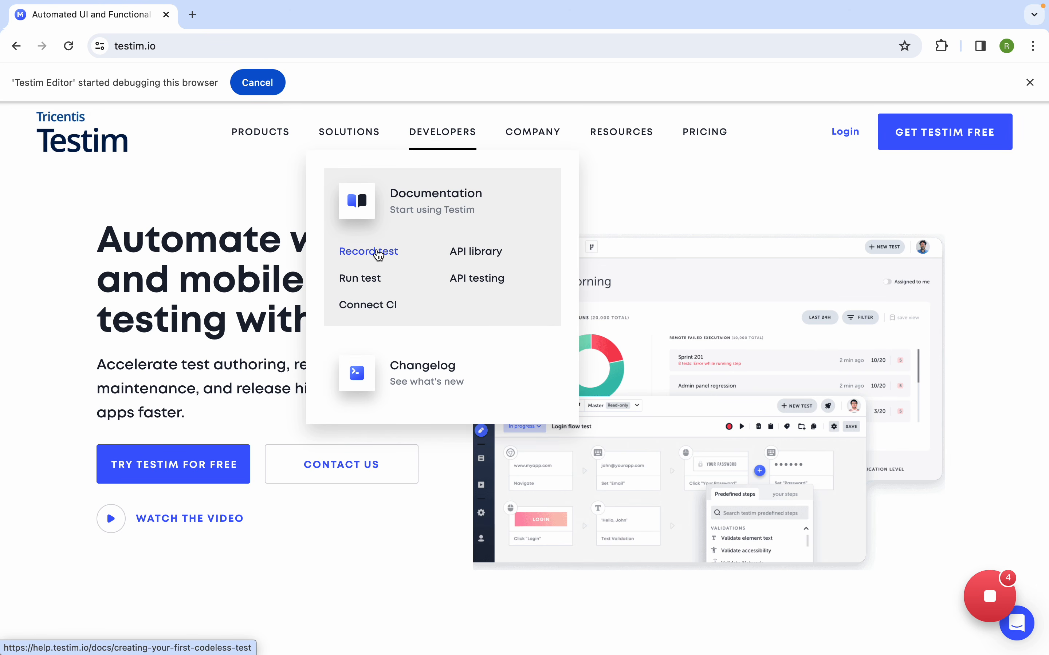
left_click(378, 257)
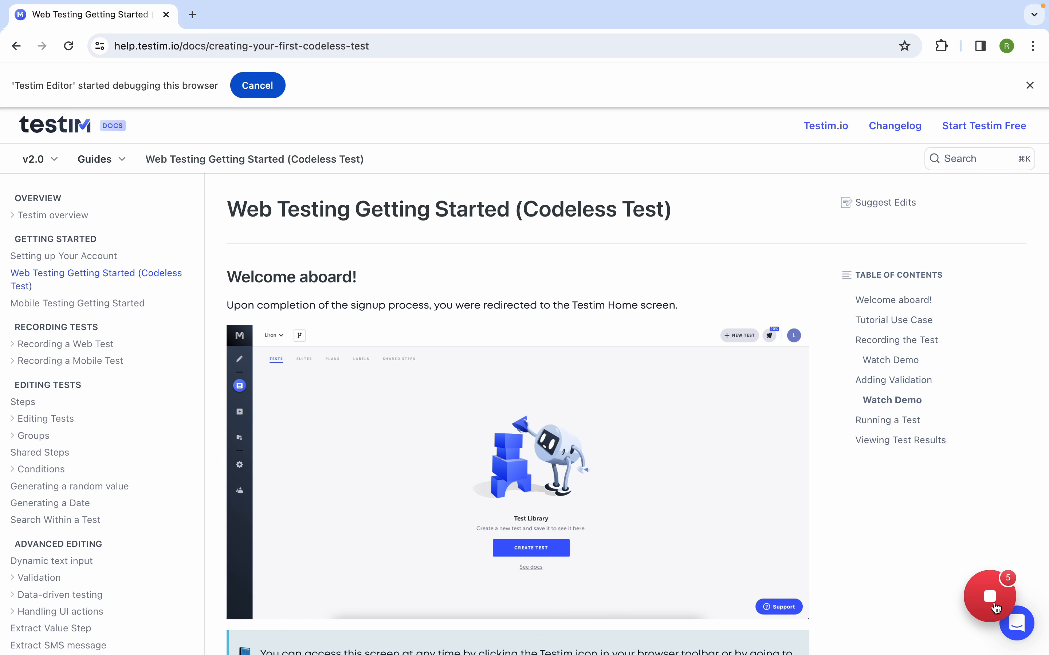
left_click(991, 606)
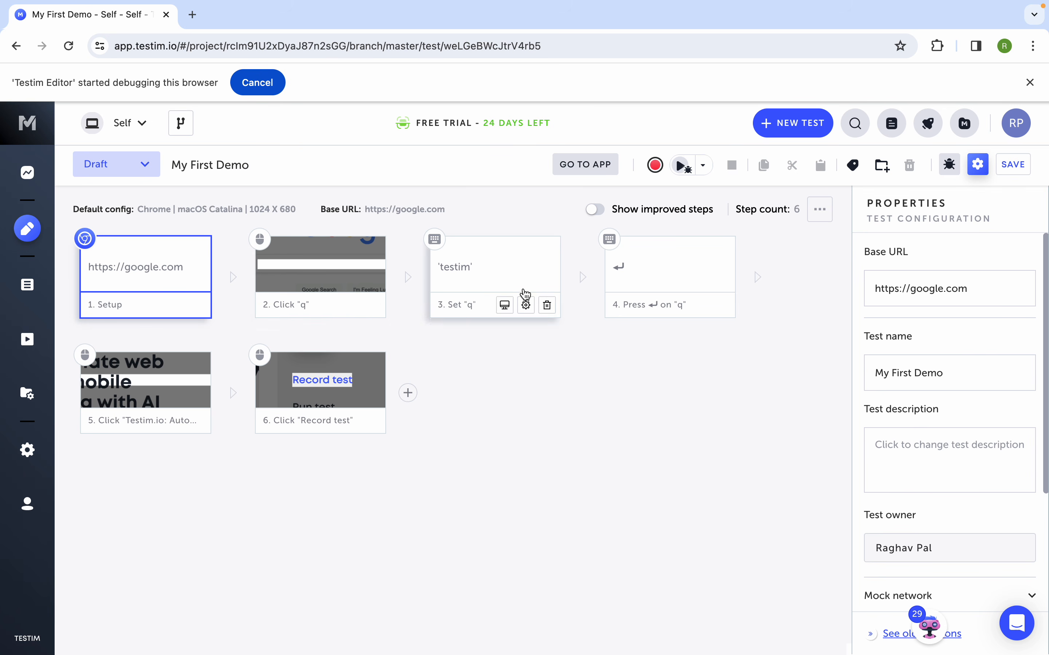
Step: Save the test with the revision message "recorded steps"
left_click(820, 210)
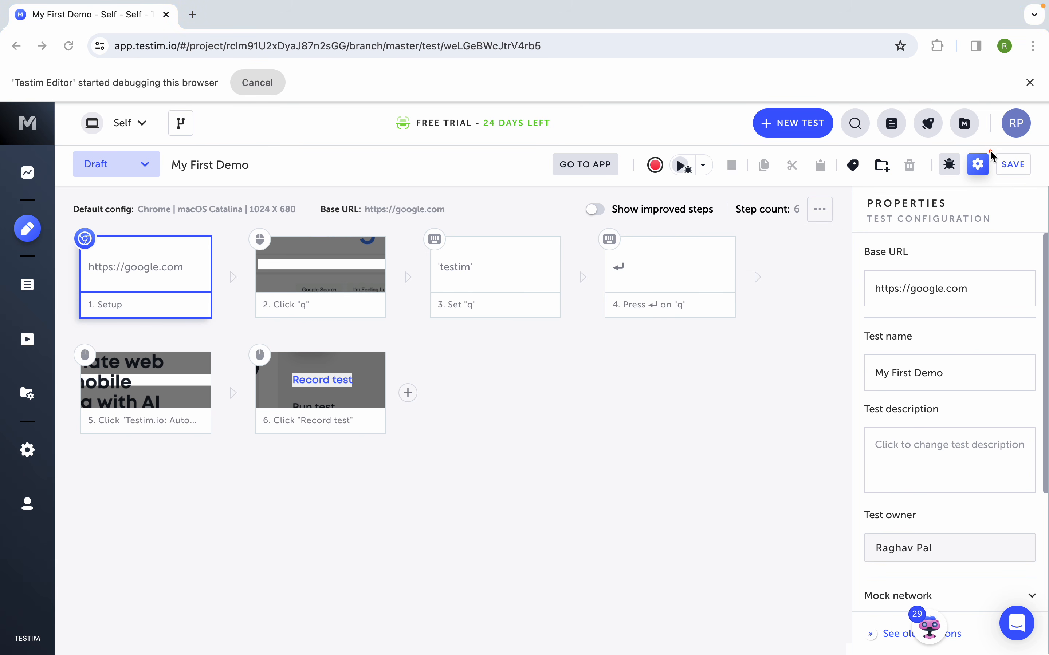
left_click(1012, 171)
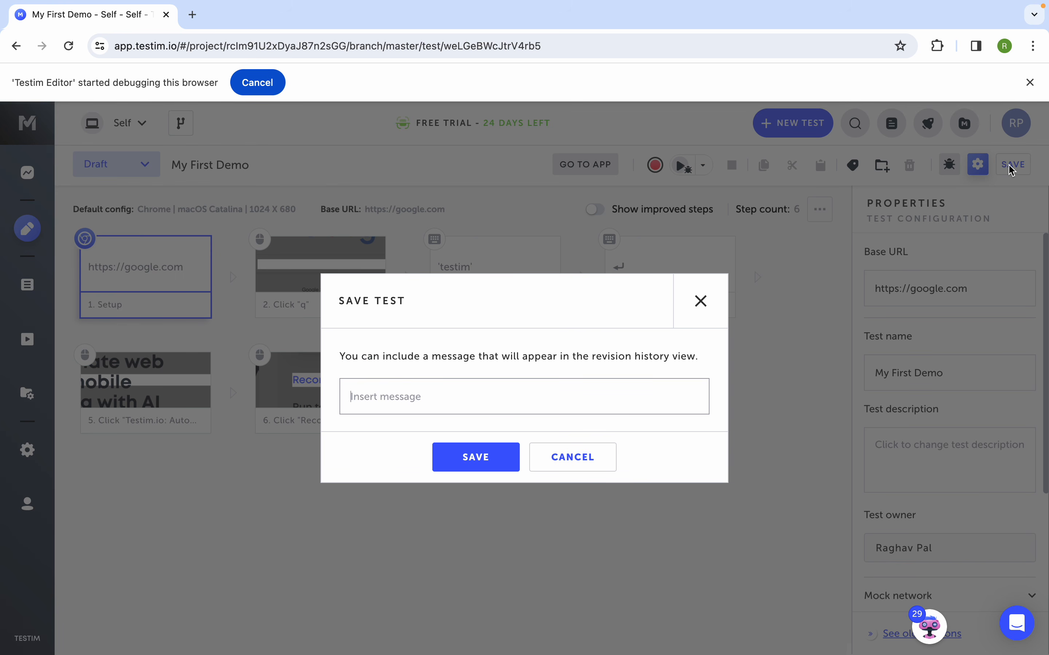
type("recorded steps")
left_click(489, 464)
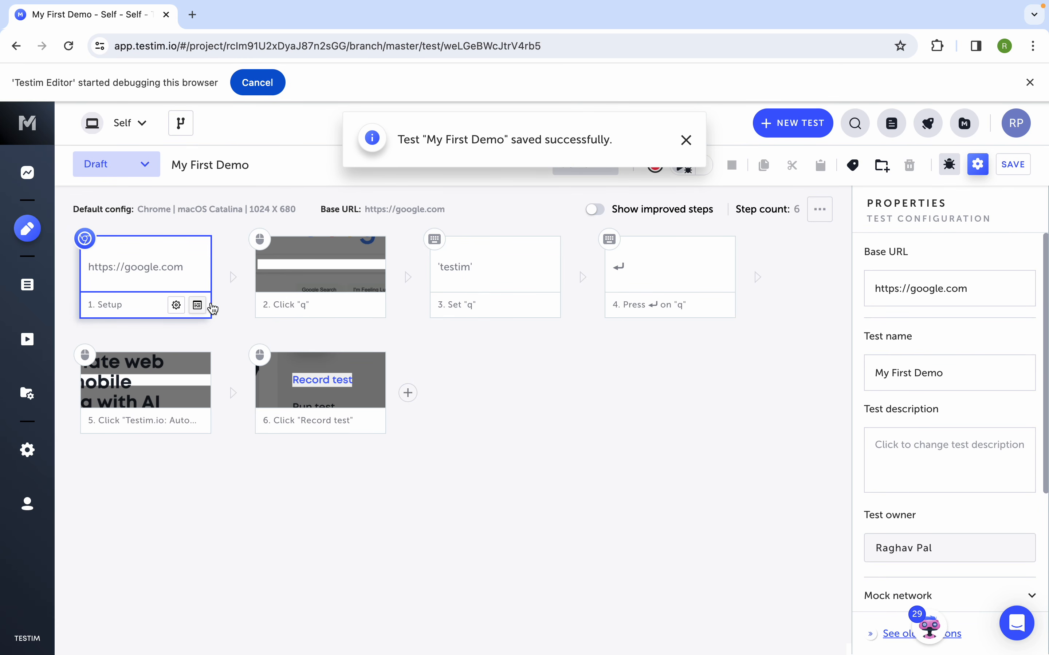
Step: Examine the properties of the recorded click, set-text and key-press steps on the Google search field
left_click(314, 277)
left_click(468, 282)
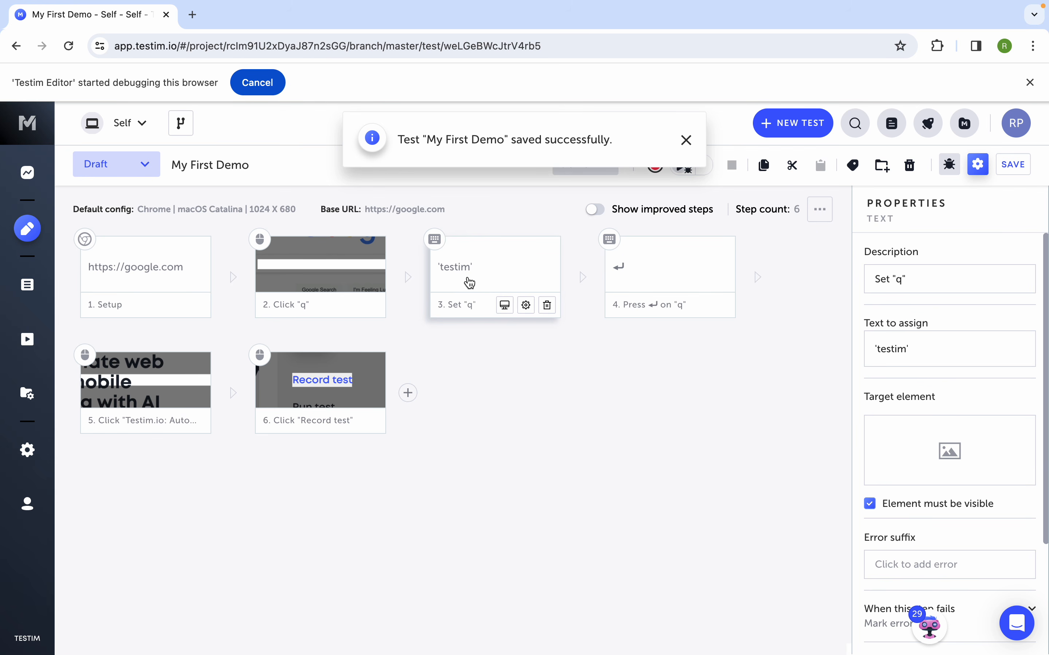
left_click(627, 281)
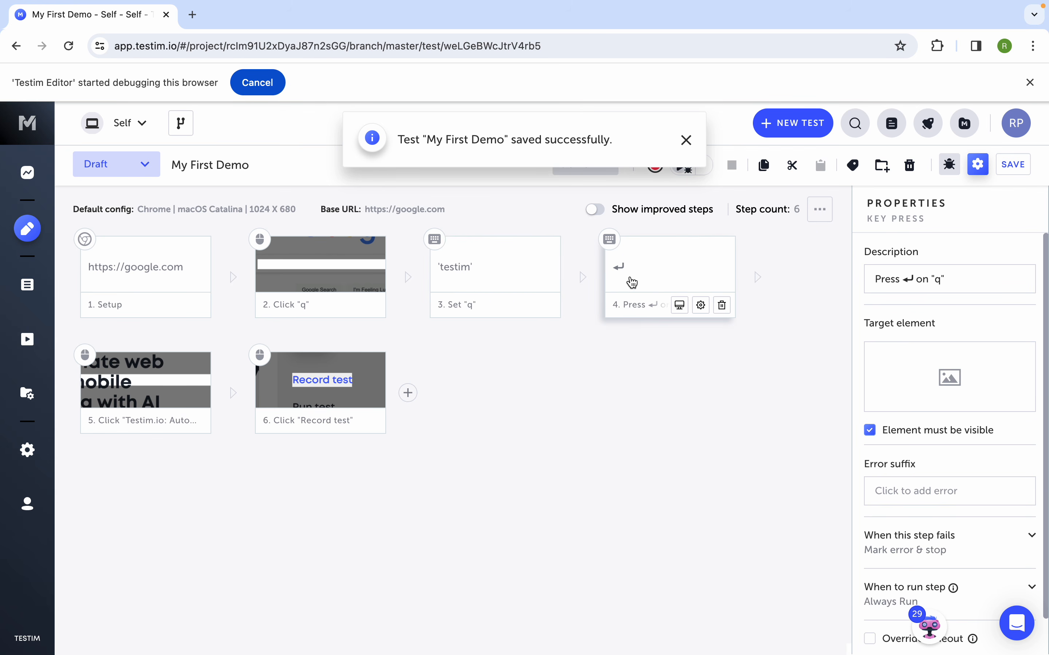
left_click(344, 289)
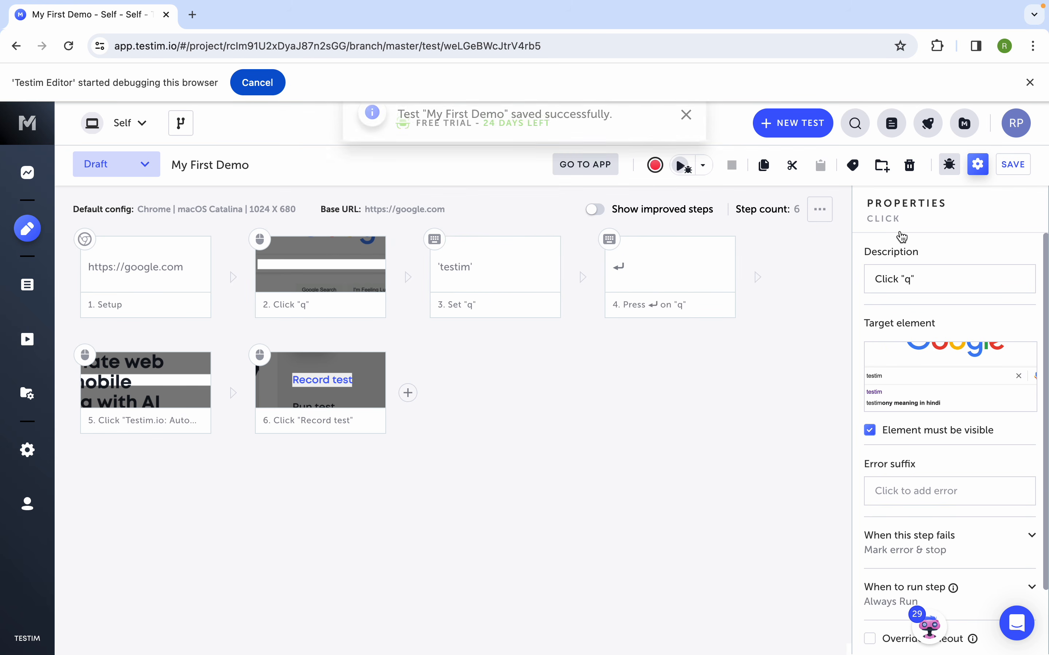
scroll(903, 325, "down", 2)
scroll(903, 326, "up", 2)
left_click(524, 258)
left_click(678, 269)
scroll(958, 368, "down", 1)
scroll(957, 368, "up", 1)
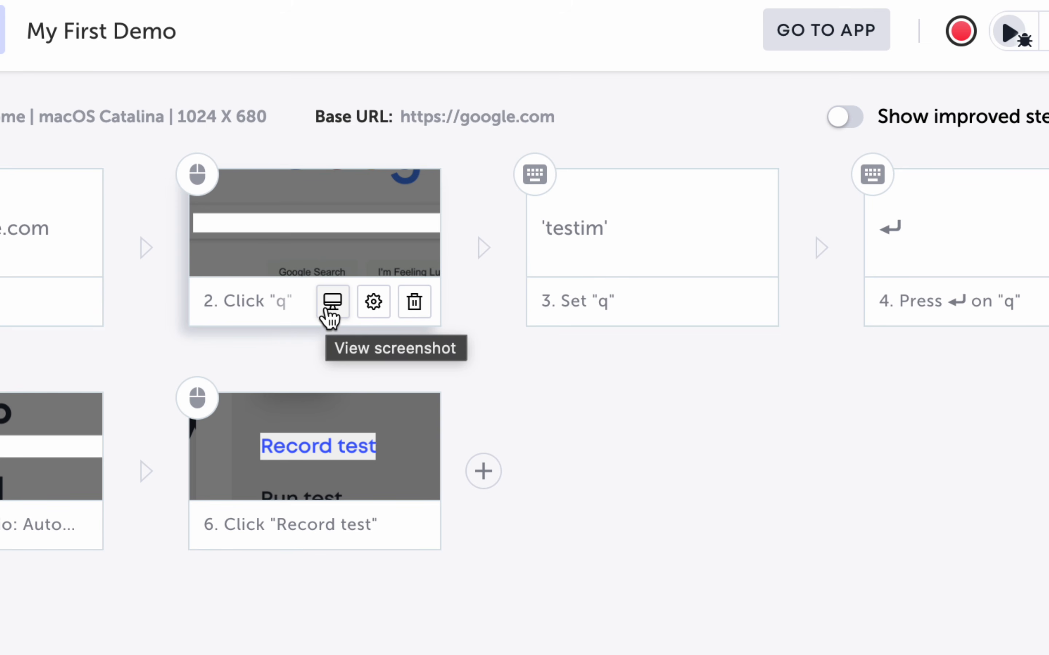
Step: View the baseline screenshots of step 2, Click "q", and step 5, the Testim.io result click, and return to the editor
left_click(331, 311)
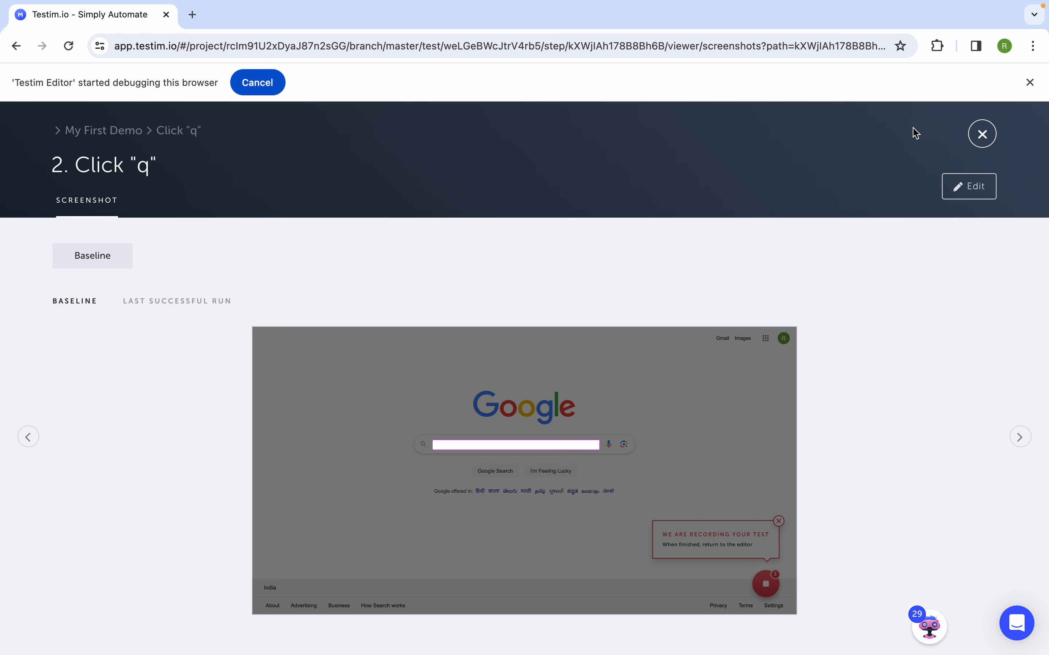
left_click(982, 134)
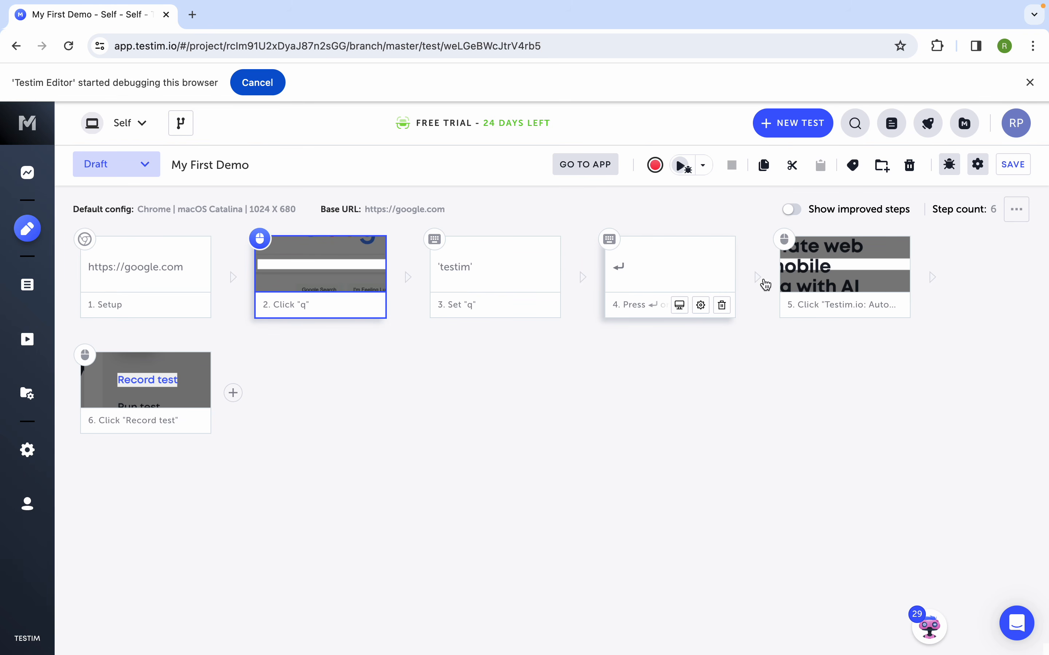
left_click(854, 304)
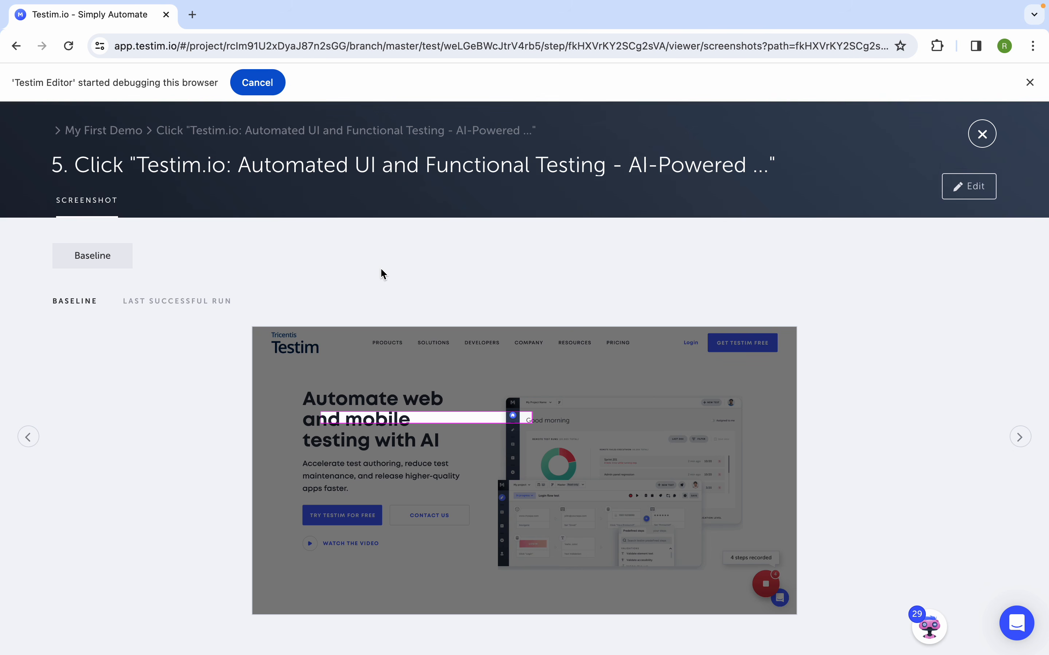
left_click(983, 135)
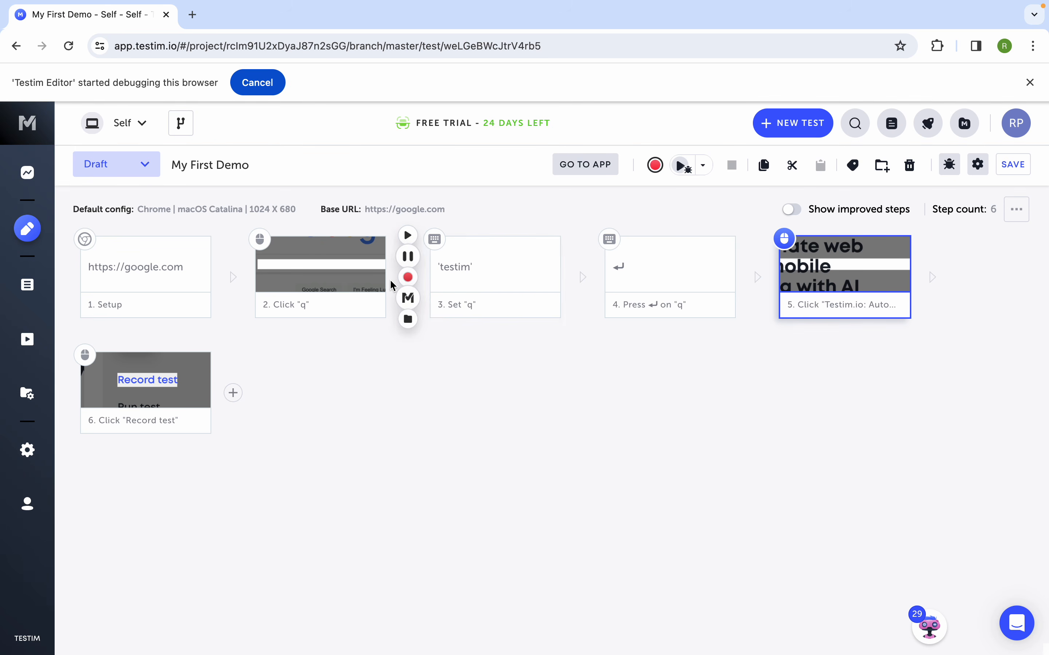
Step: Save the test without a revision message and run it locally with debugging
left_click(1013, 167)
left_click(497, 460)
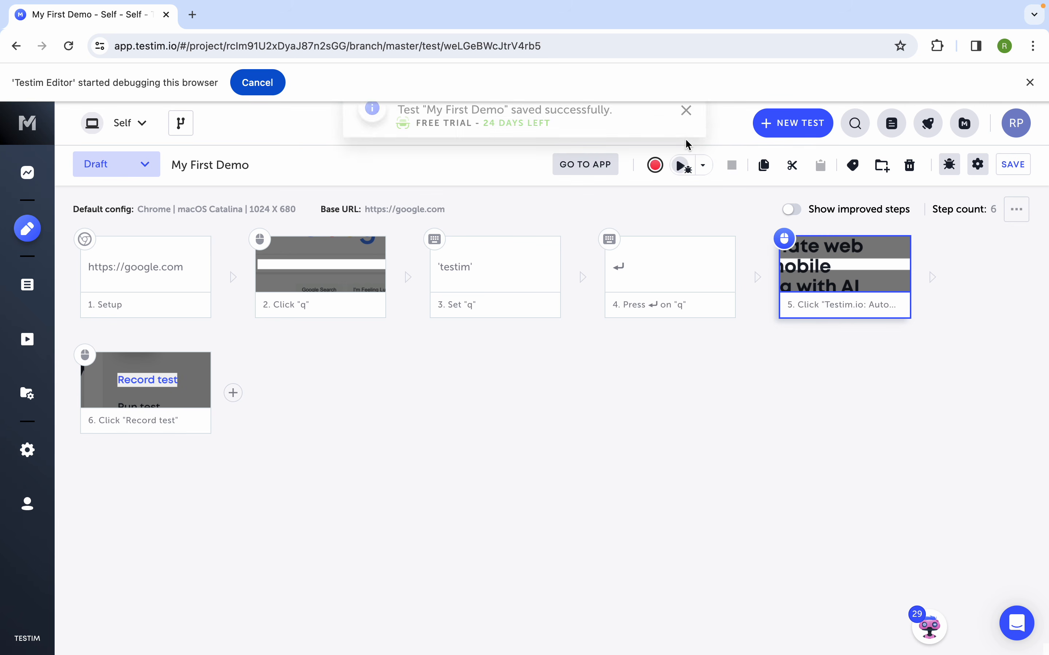
left_click(707, 168)
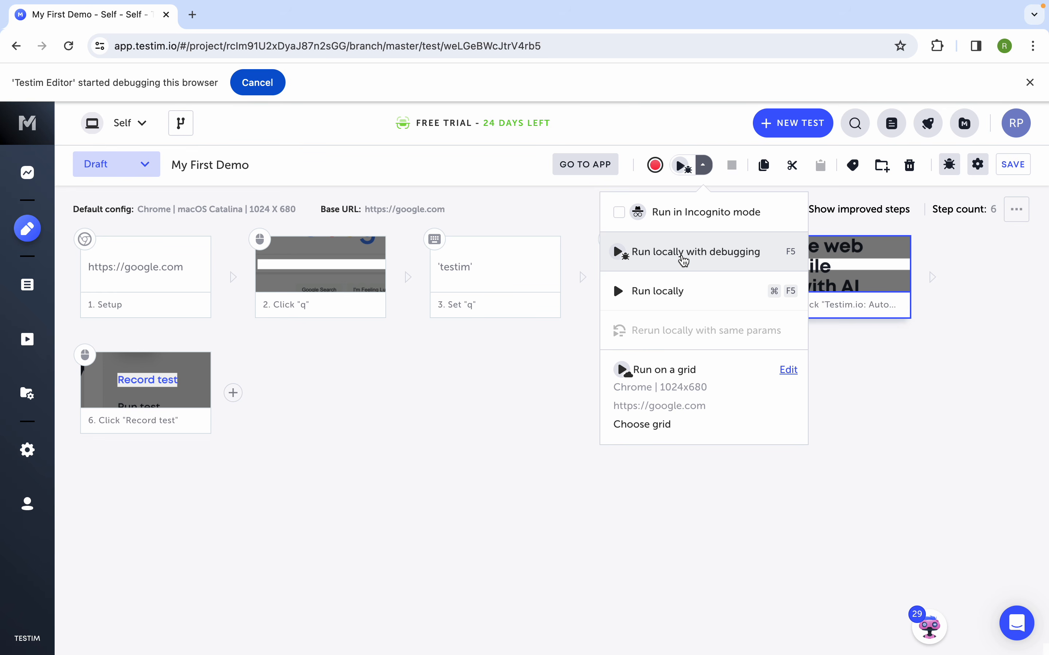
left_click(684, 260)
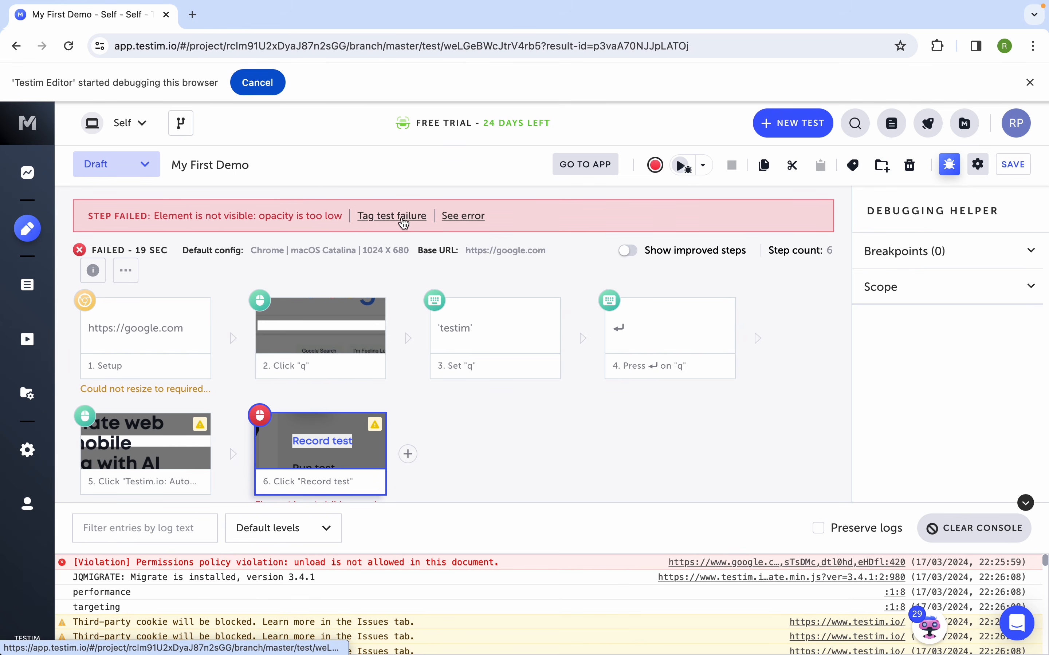
Step: Examine the error of the Click "Record test" step, comparing its baseline and result screenshots side by side, and return to the editor
left_click(454, 216)
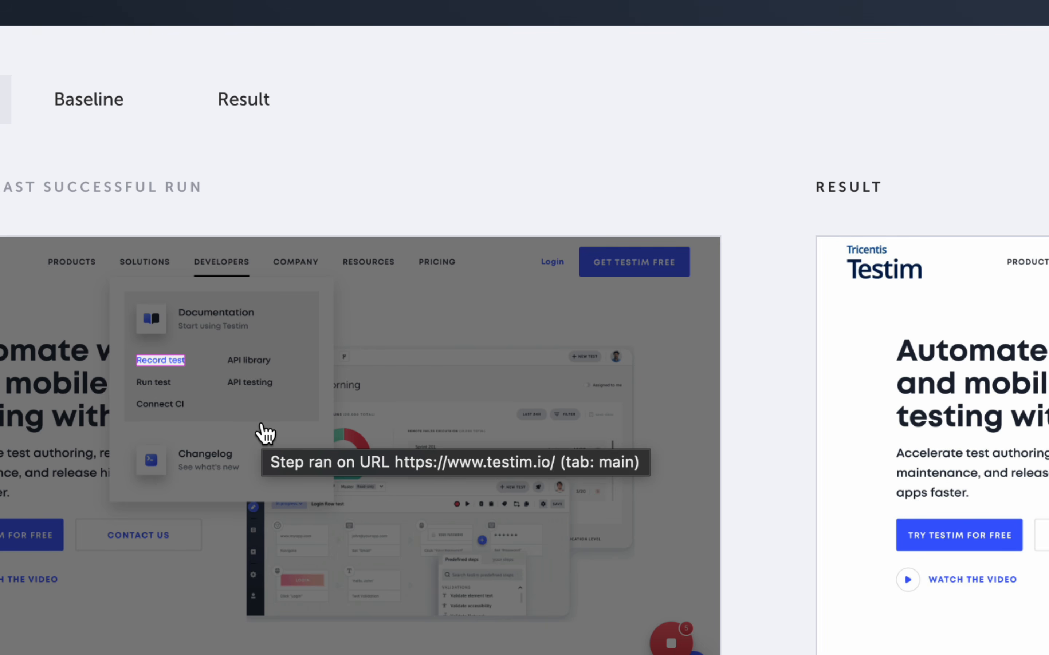
left_click(174, 359)
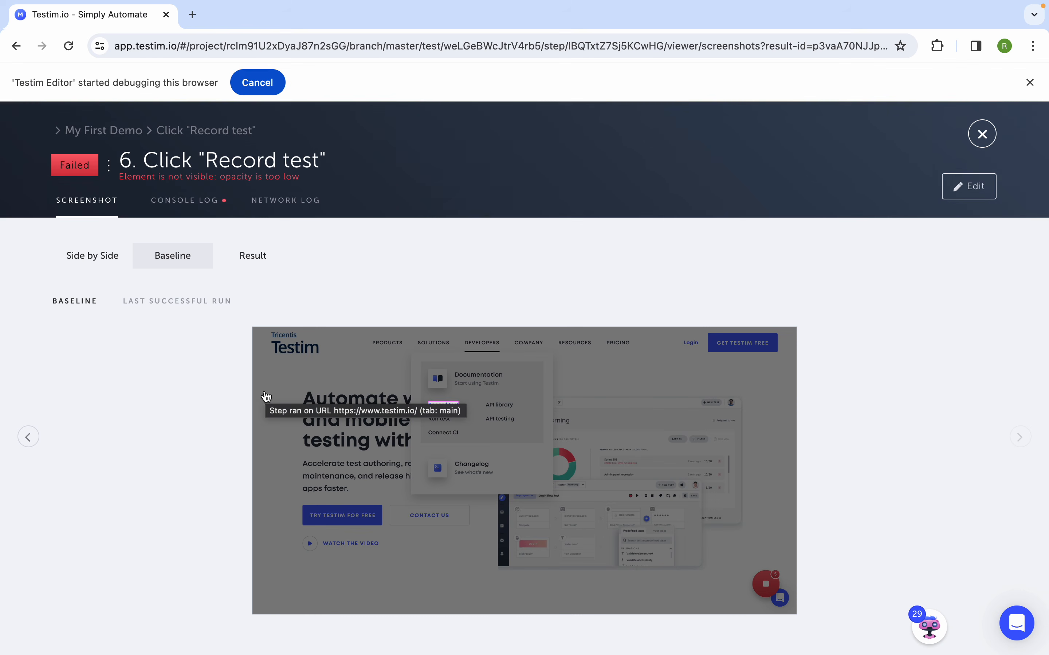
left_click(101, 262)
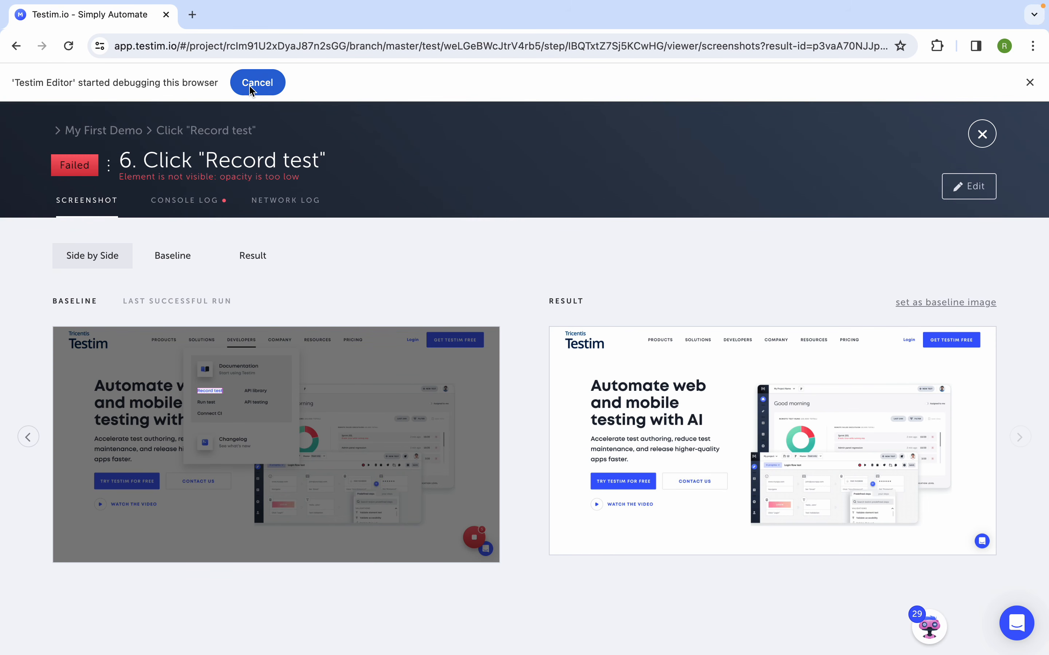
left_click(981, 134)
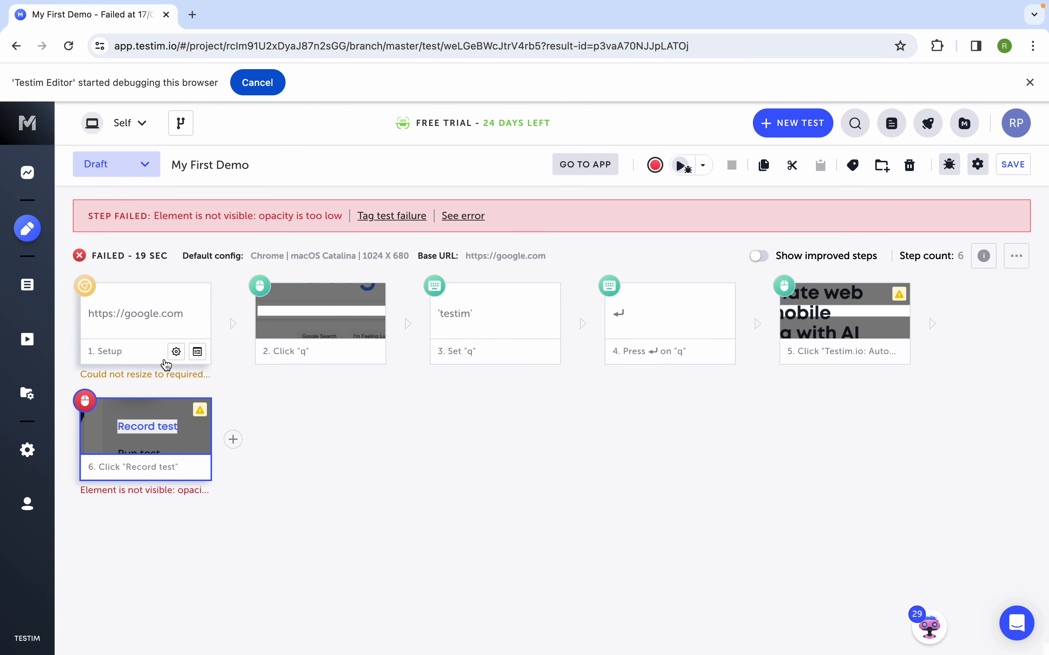
Step: Insert a predefined hover action targeting the DEVELOPERS item of the Testim site between the Testim.io click and Record test click steps
left_click(831, 326)
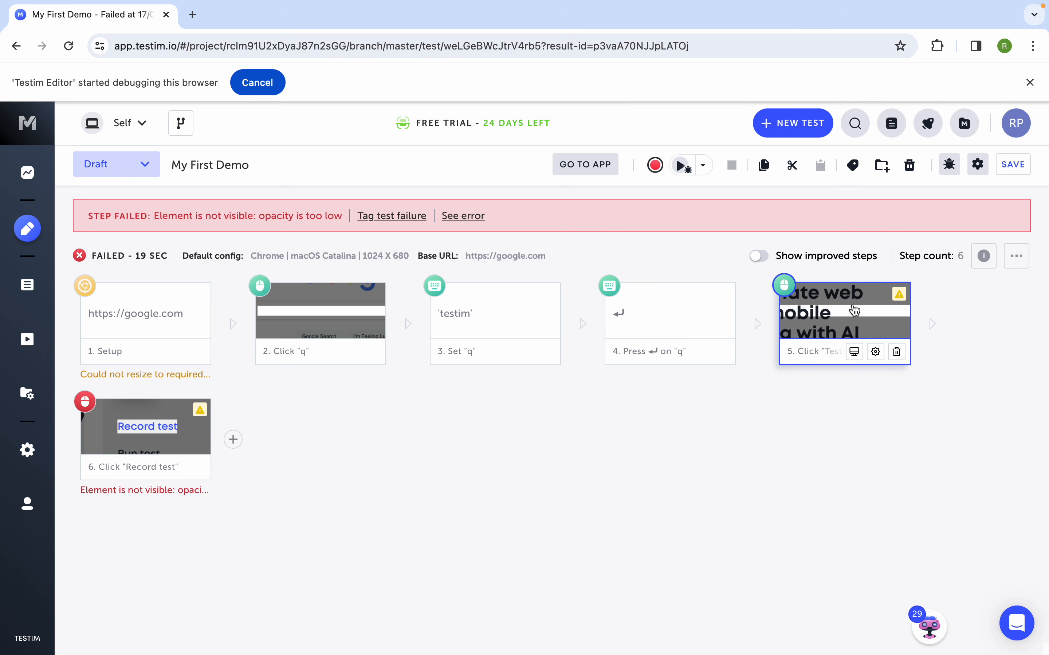
mouse_move(933, 323)
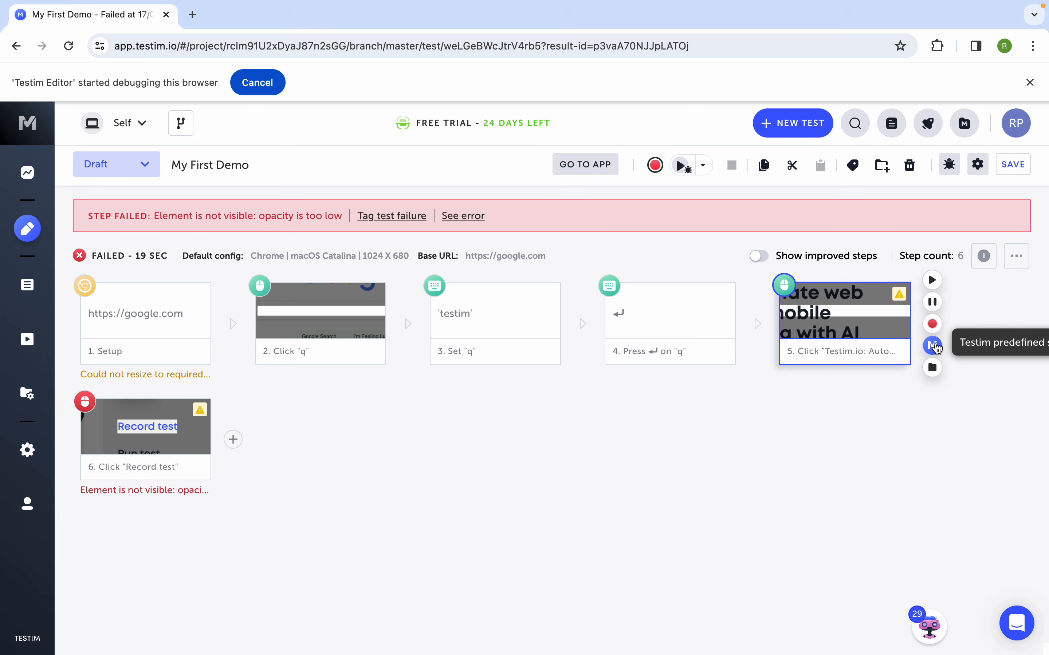
left_click(934, 346)
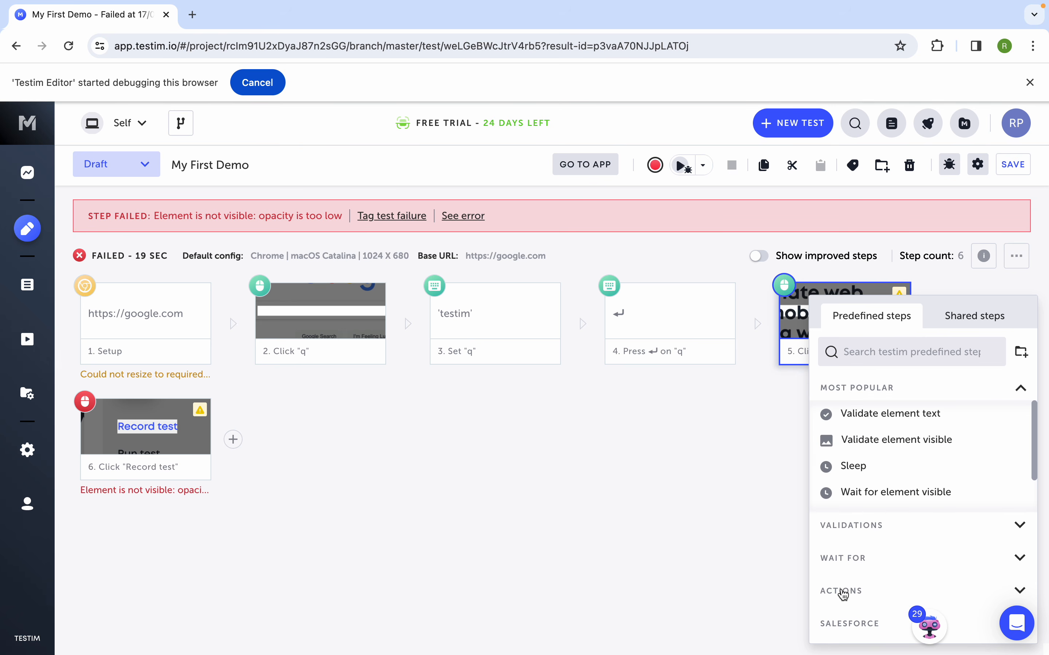
left_click(856, 353)
type("hover")
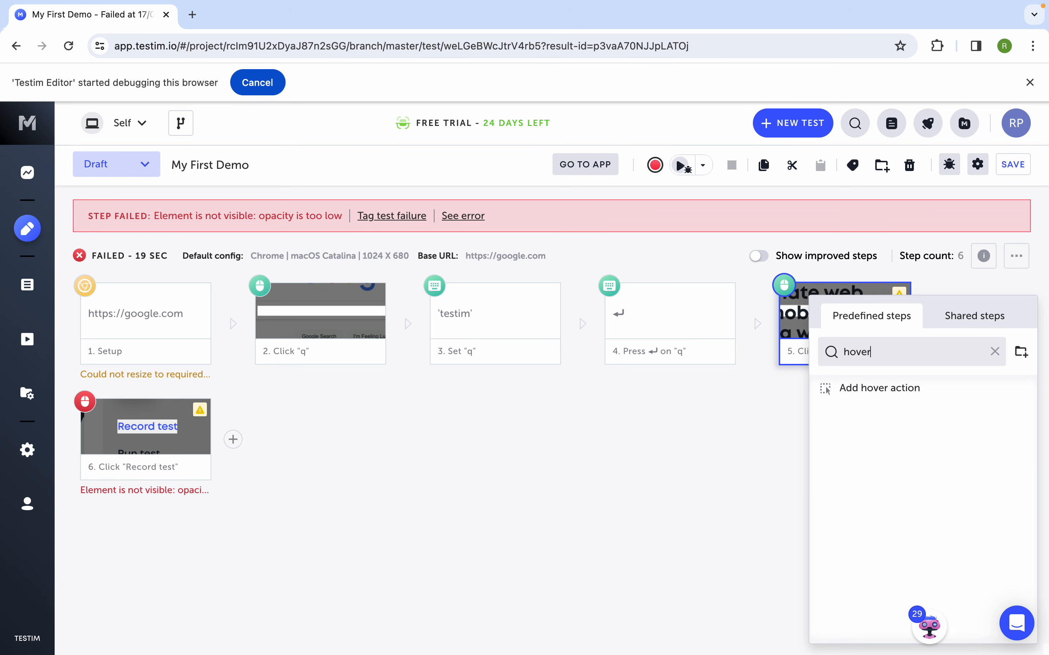
left_click(868, 397)
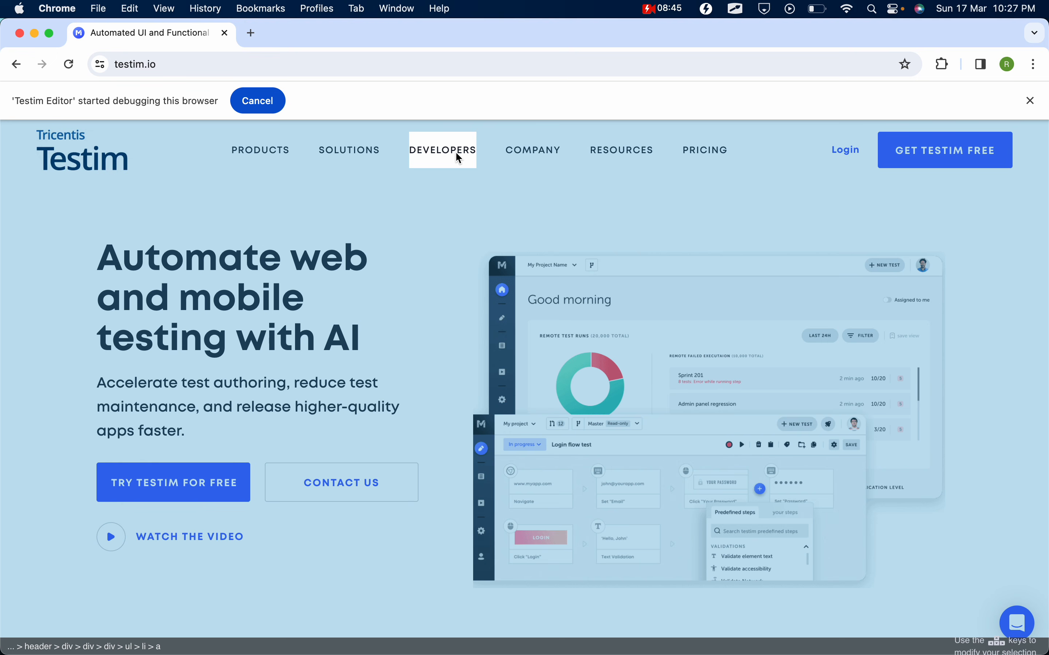
left_click(429, 151)
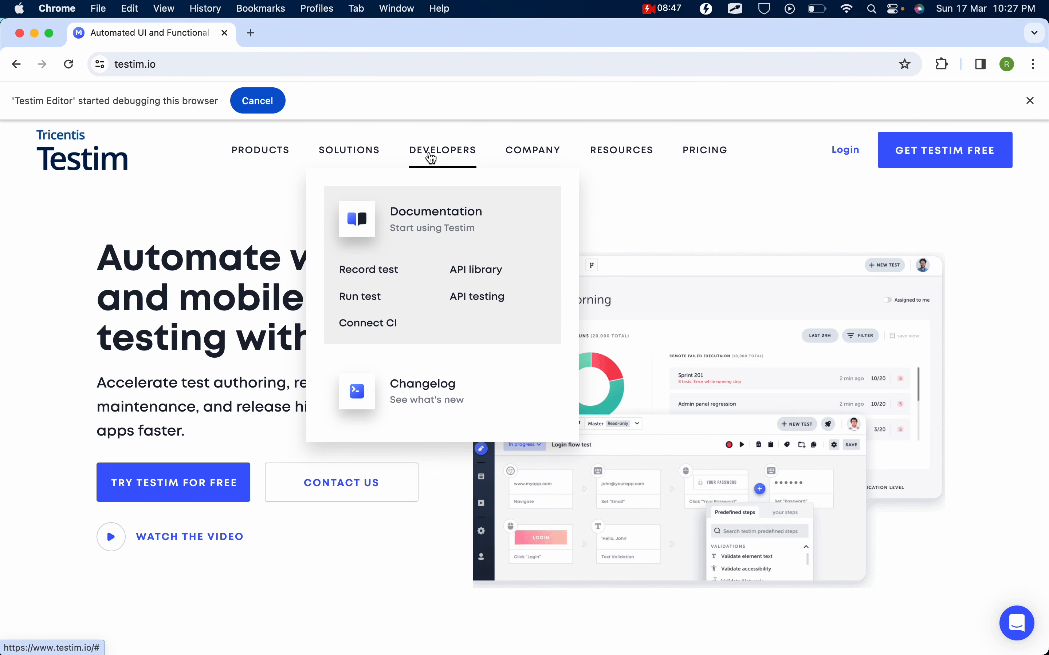
key("ctrl+Right")
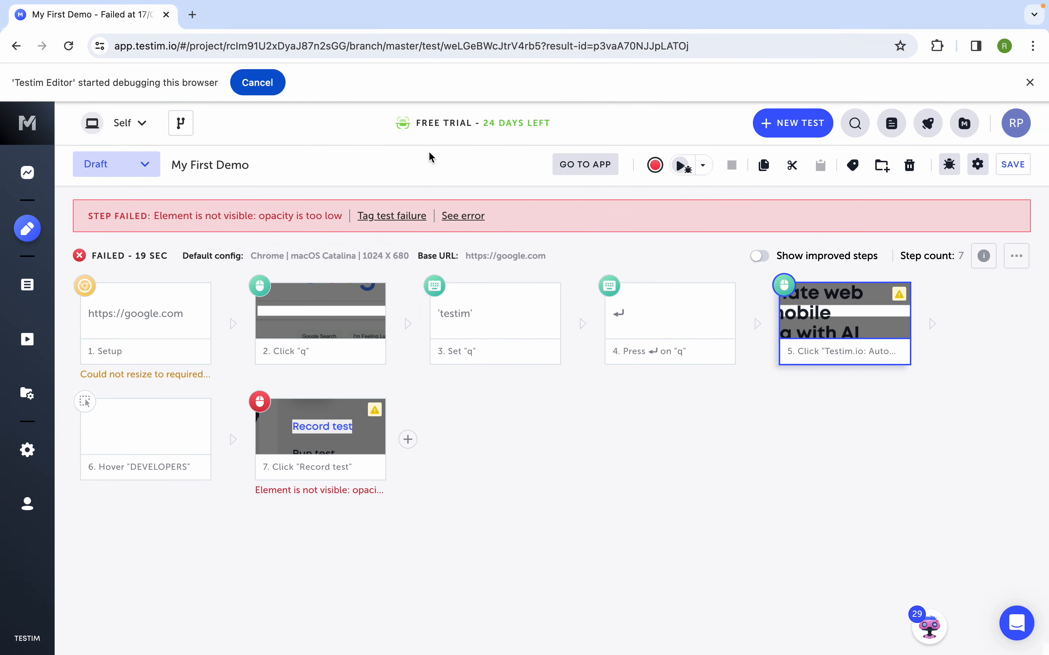
Step: Review the properties of the Hover "DEVELOPERS" step, including its target element and failure options
mouse_move(117, 431)
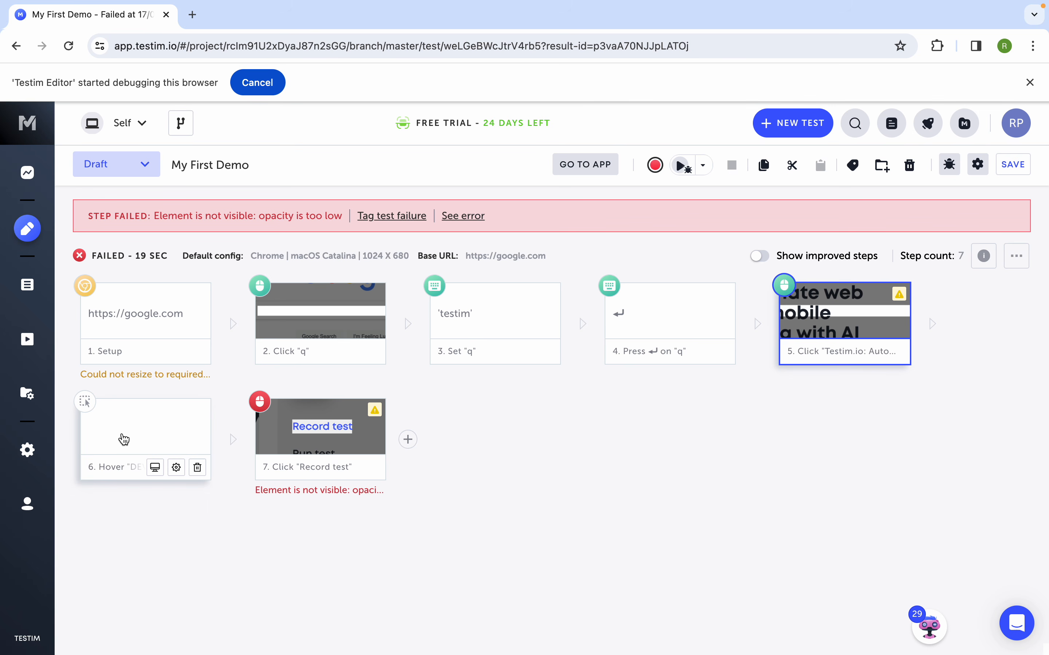
left_click(153, 437)
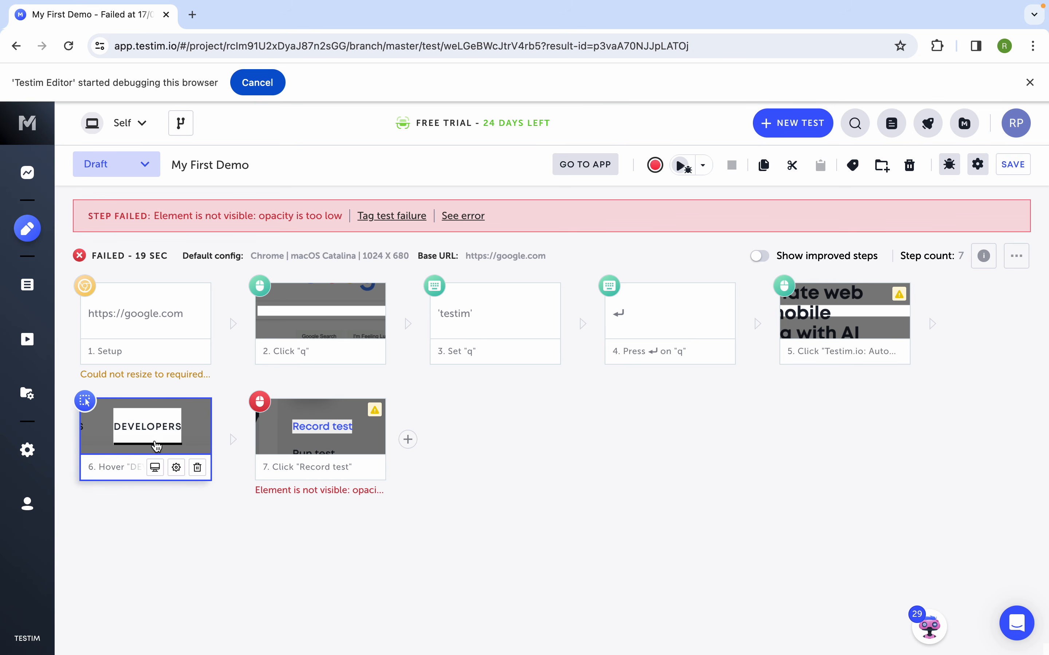
left_click(176, 467)
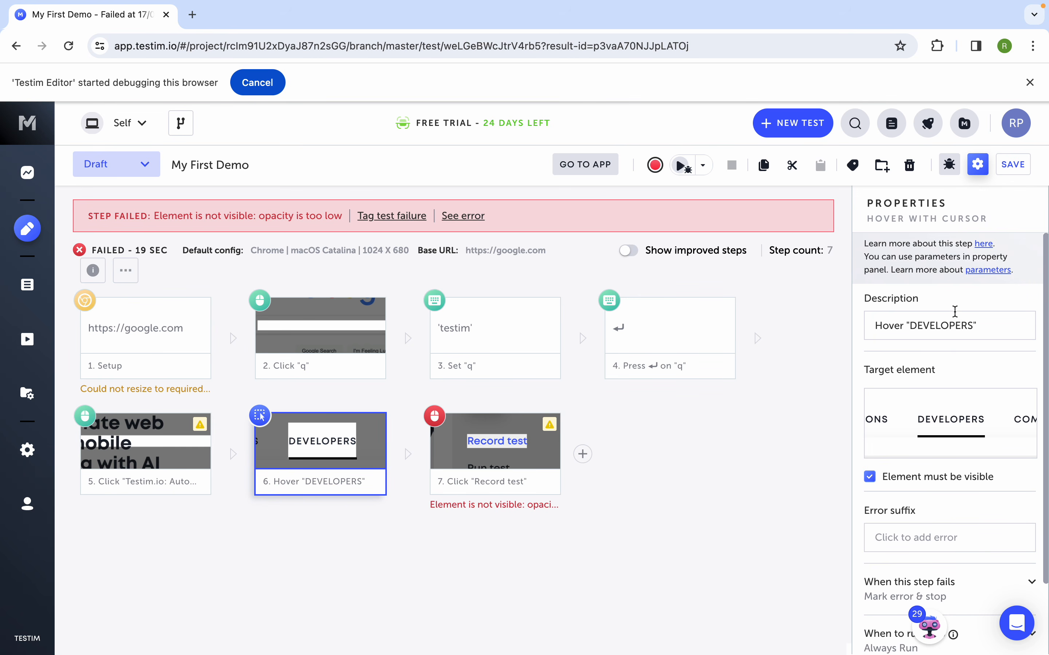
scroll(951, 411, "down", 3)
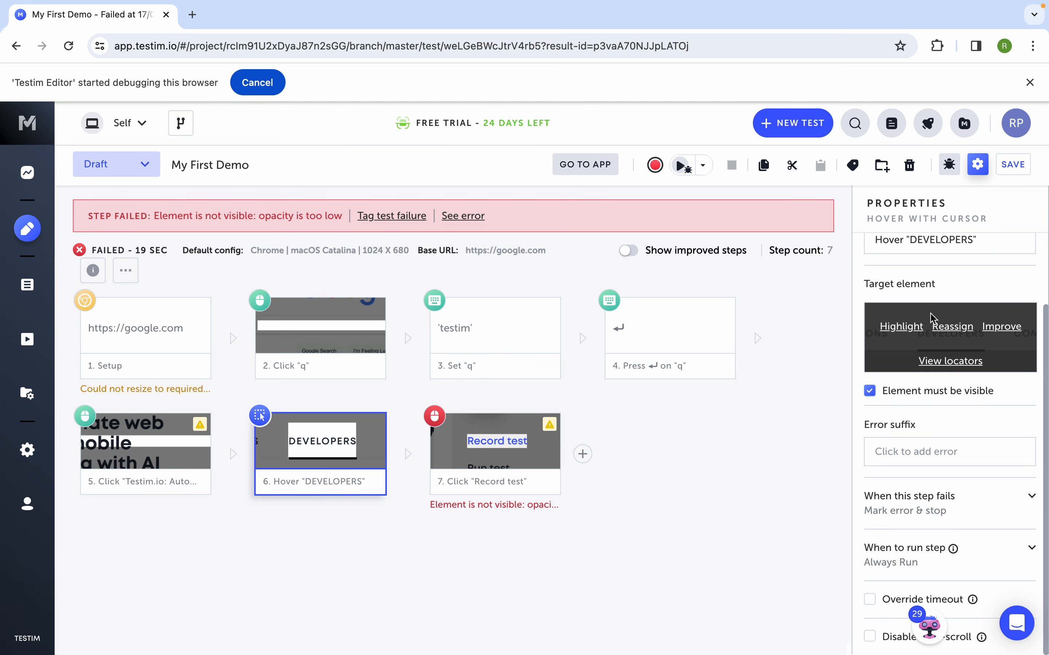
scroll(934, 321, "up", 3)
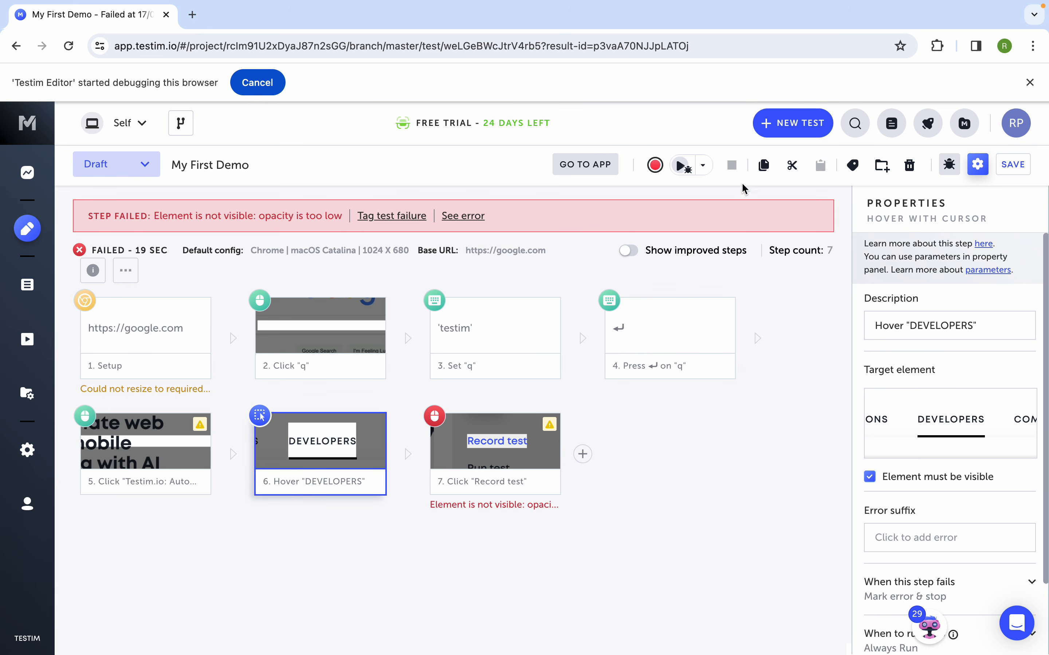
Step: Save the test with the revision message "added hover step 5"
left_click(1002, 172)
left_click(502, 393)
type("a")
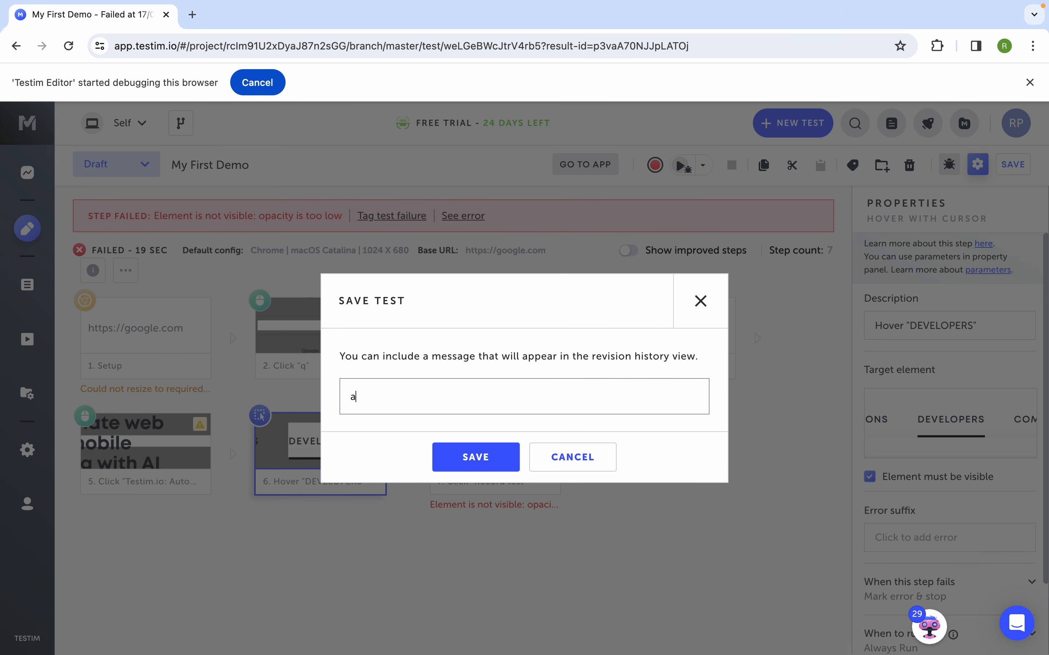
type("dded hover step 5")
left_click(476, 460)
Step: Dismiss the save notification and run the test locally, letting it search Google for "testim"
mouse_move(702, 2)
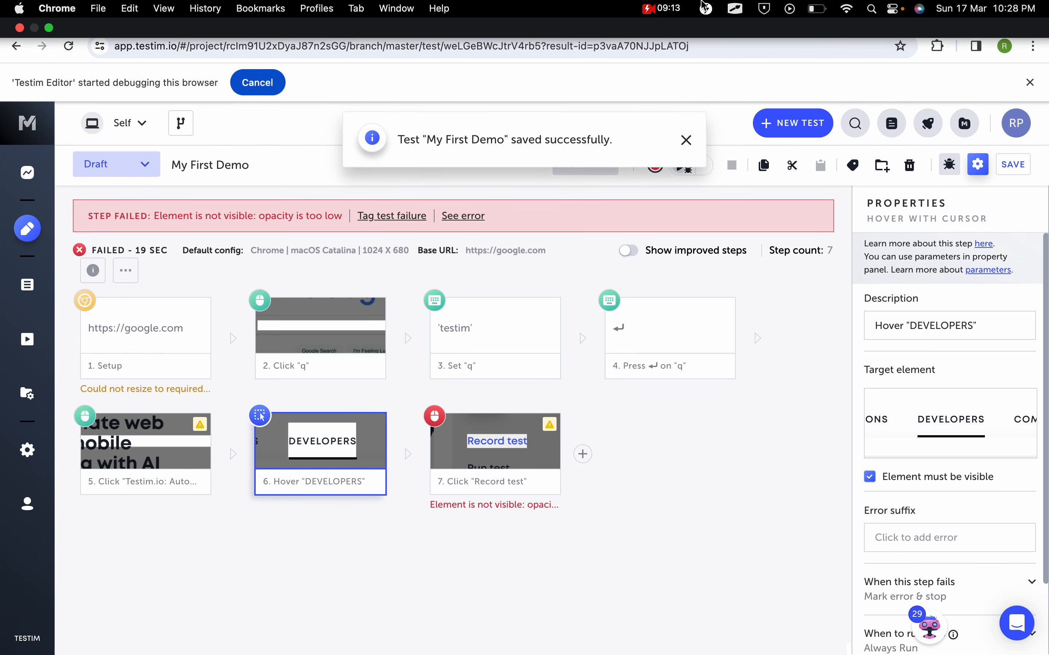
left_click(686, 139)
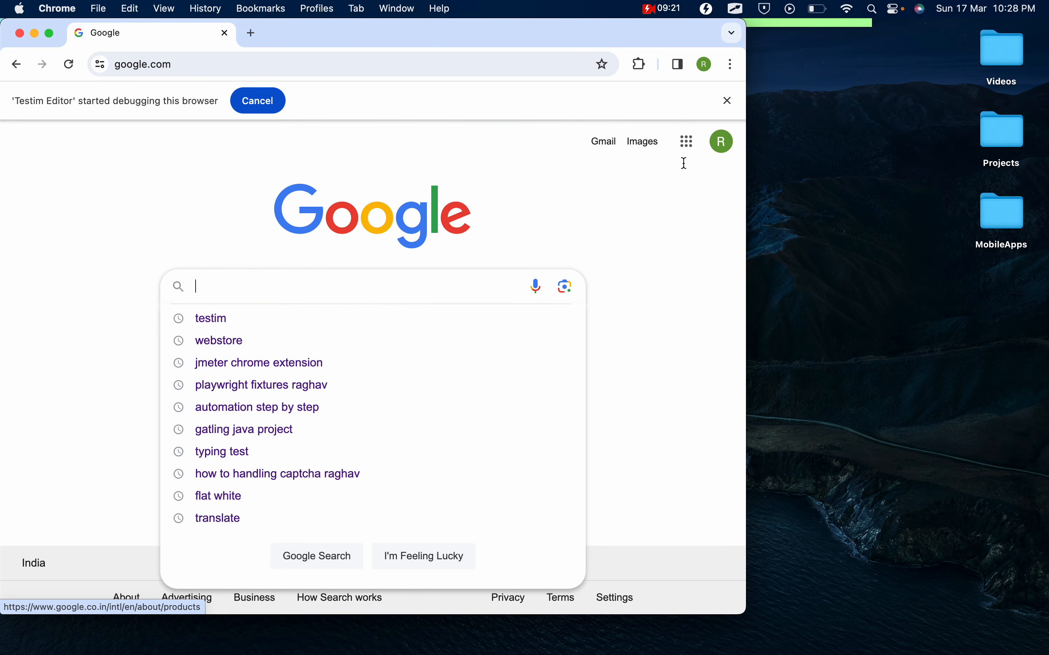
type("testim")
key("Return")
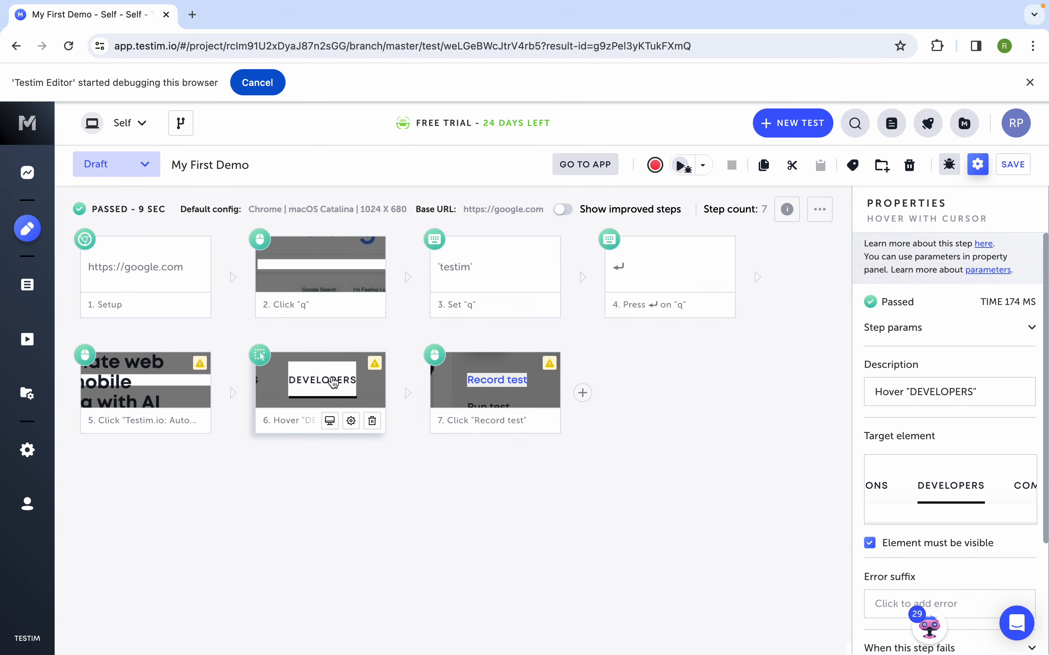
Step: Inspect the run results and properties of the Set "q", Press Enter, Hover "DEVELOPERS" and Click "Record test" steps
left_click(495, 280)
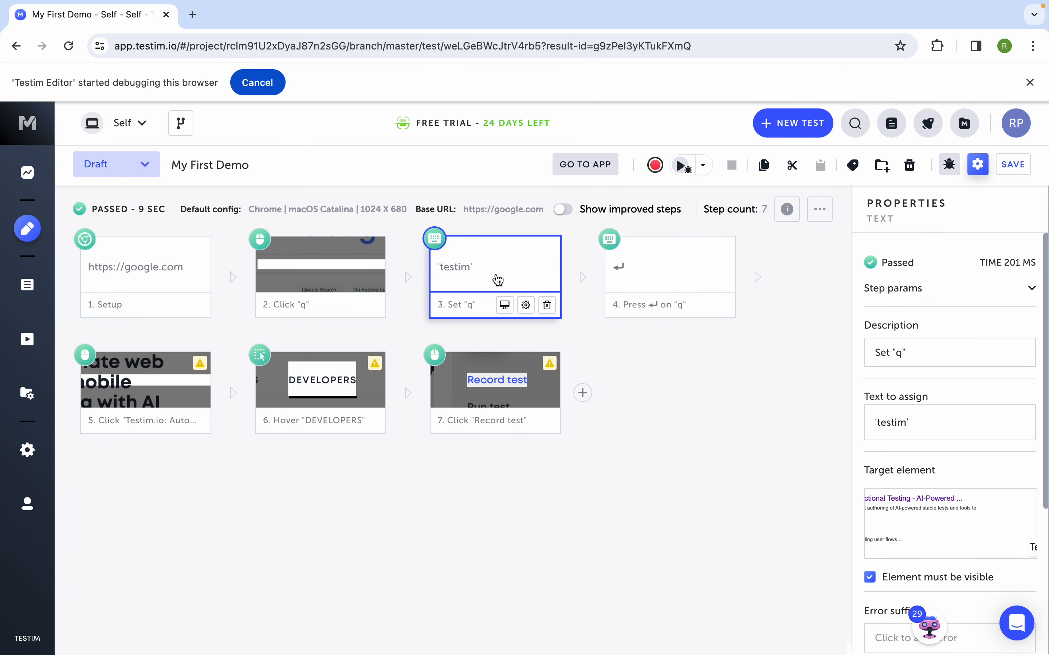
left_click(660, 279)
left_click(293, 383)
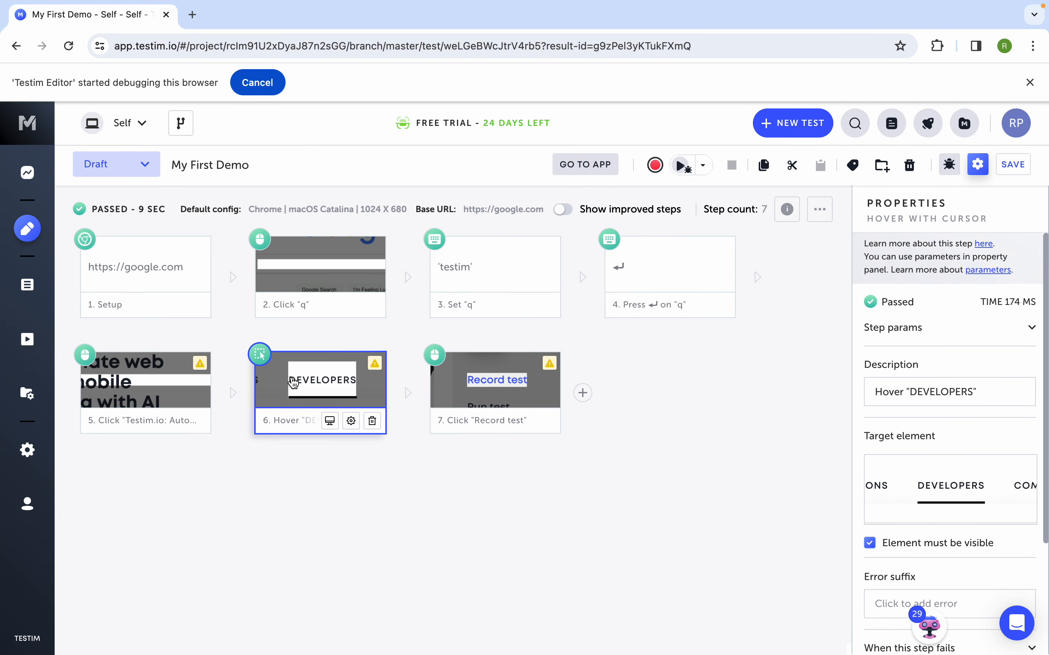
left_click(487, 390)
left_click(327, 384)
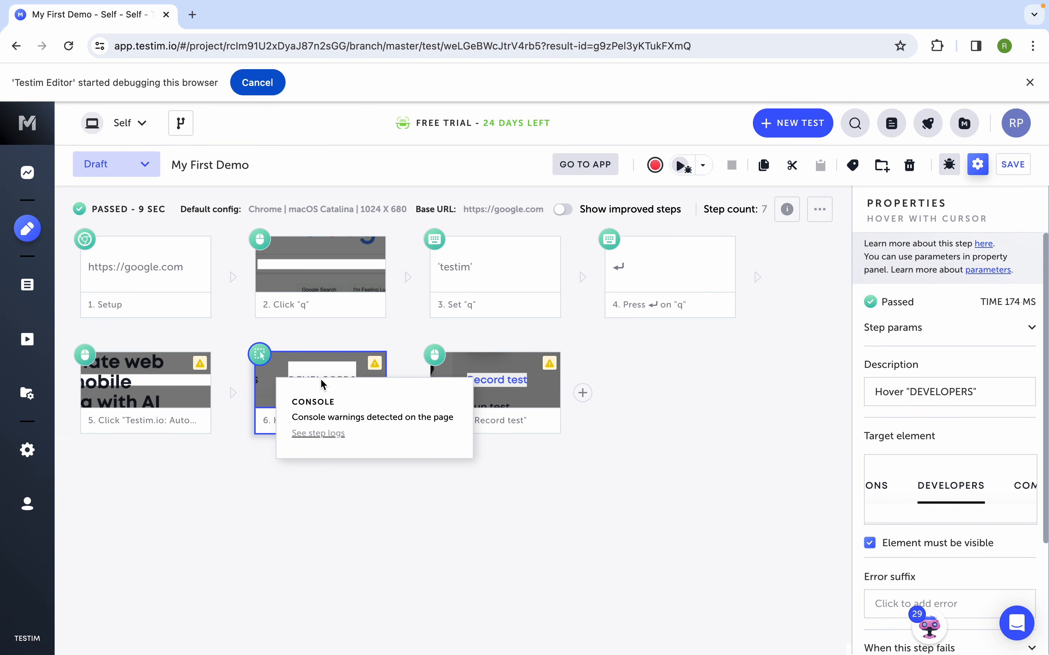
mouse_move(311, 422)
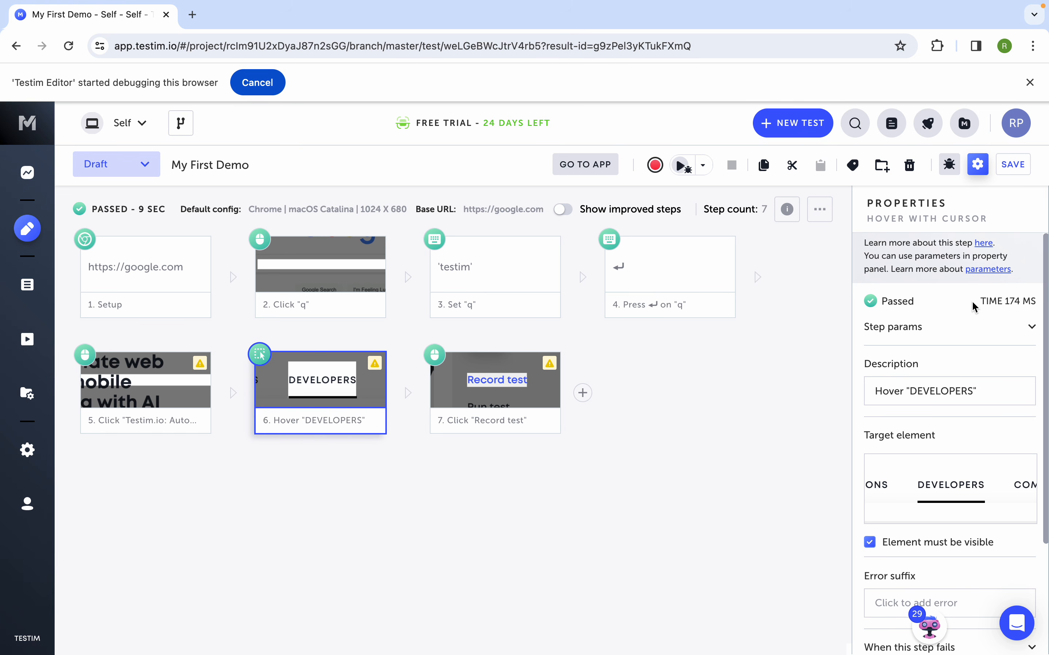
scroll(967, 330, "down", 2)
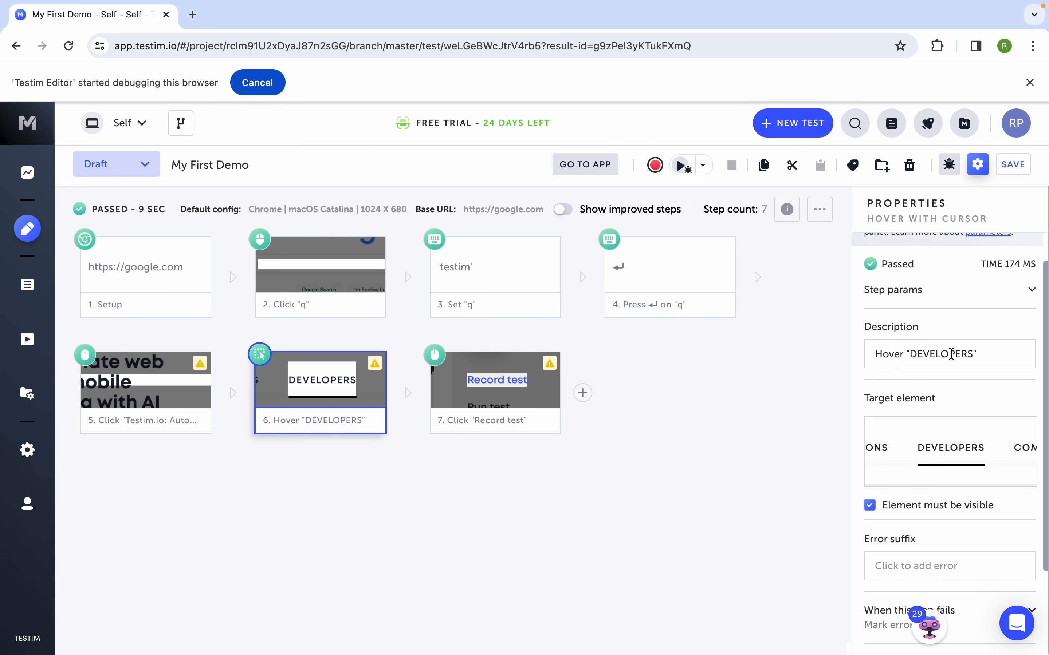
left_click(951, 354)
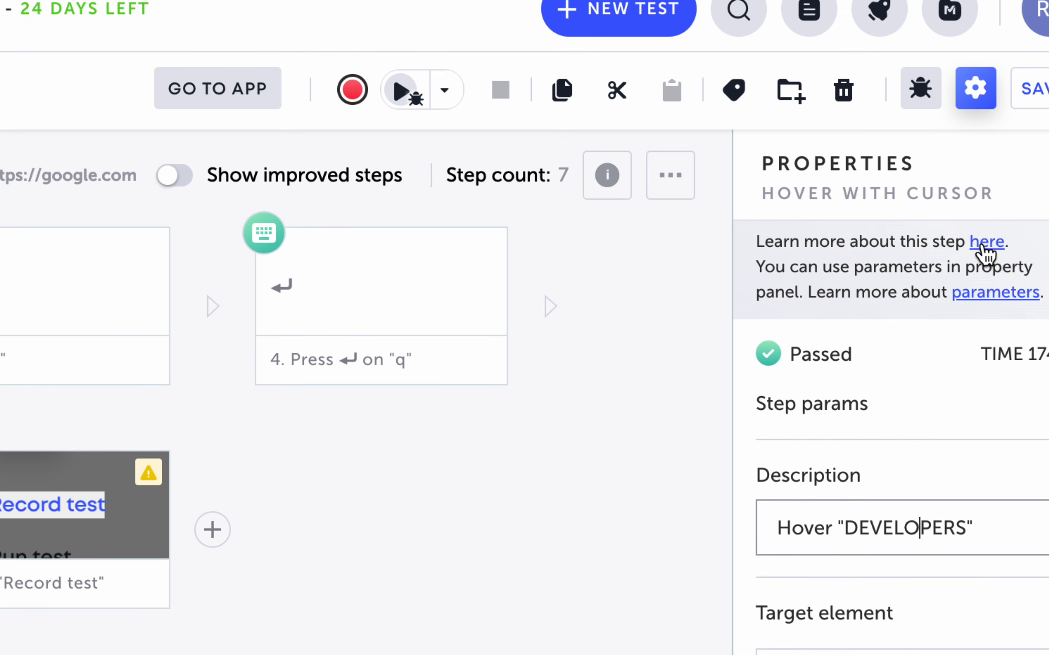
Step: Open the Hover Step documentation from the step's properties, skim its instructions and return to the test editor
left_click(985, 245)
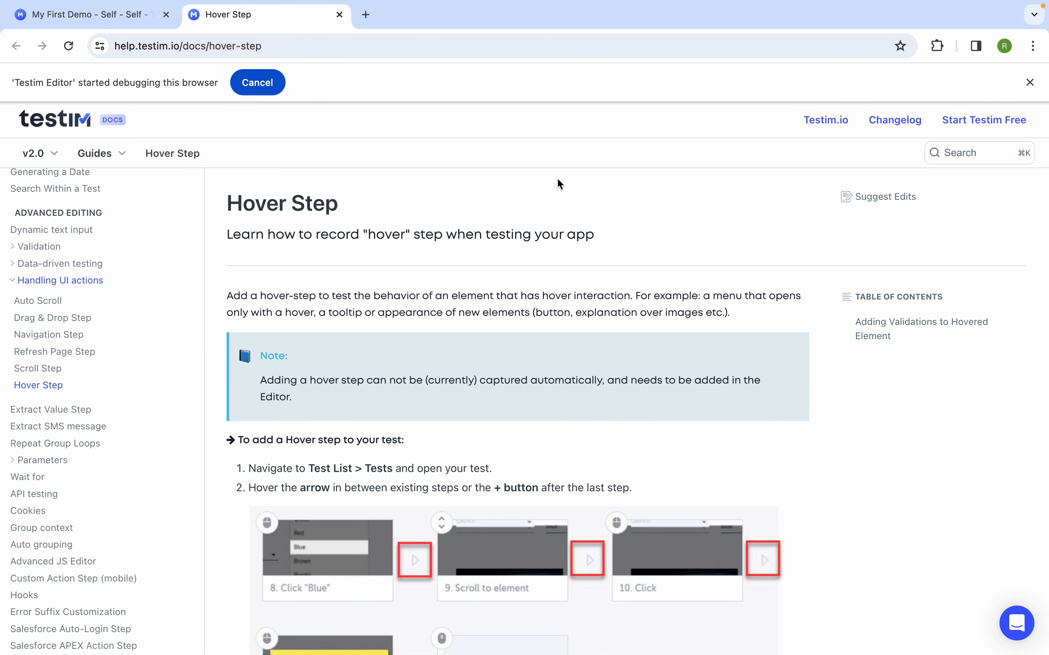
left_click_drag(351, 202, 246, 204)
scroll(288, 313, "down", 10)
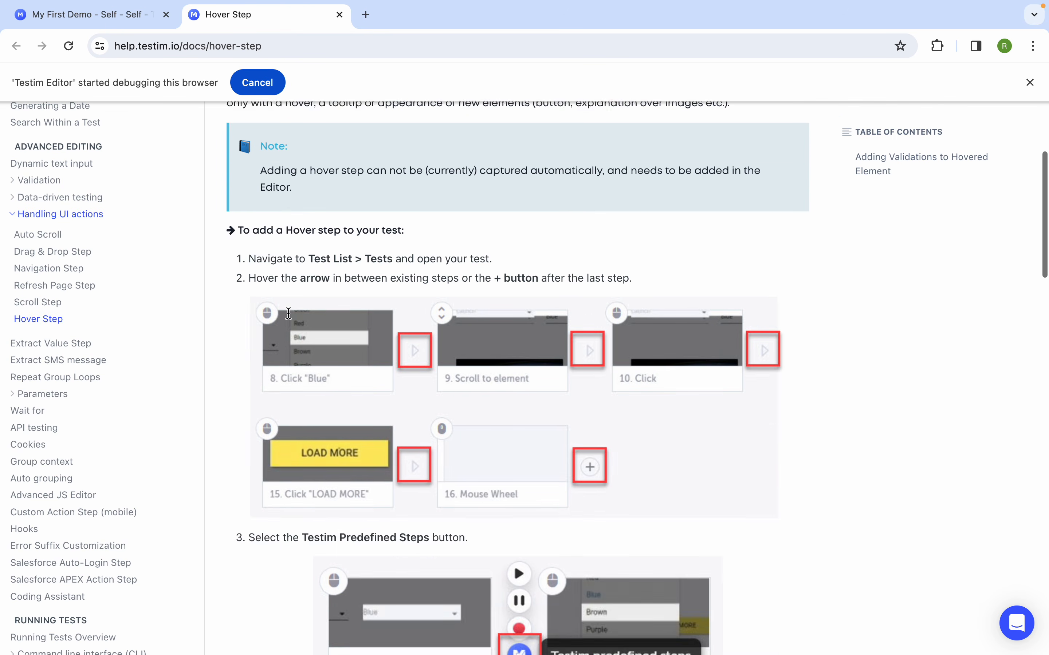
scroll(288, 313, "up", 5)
left_click(89, 15)
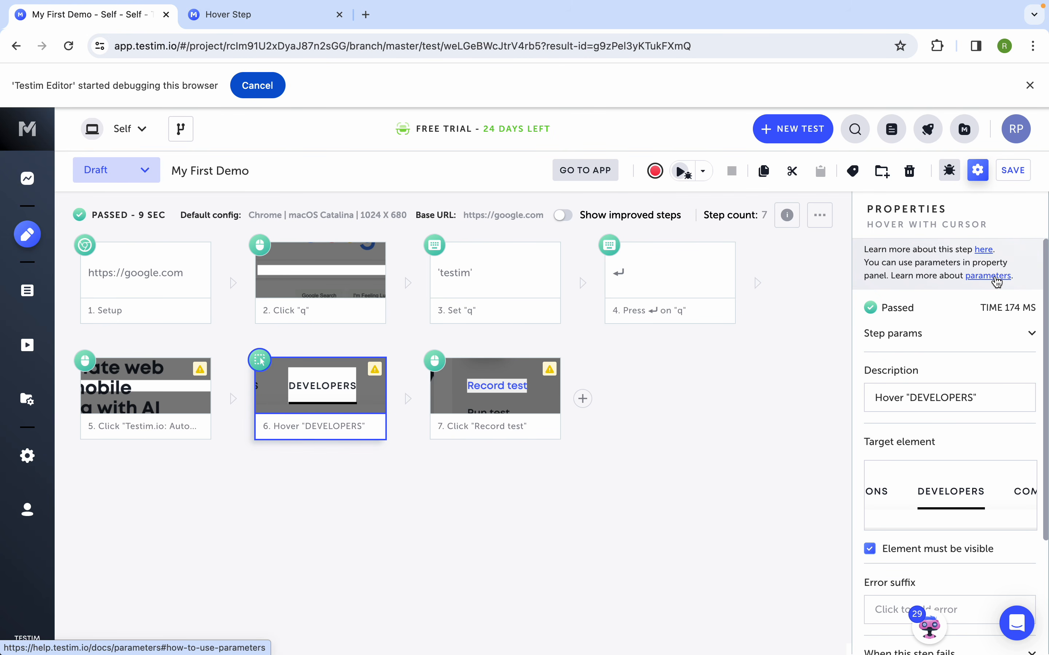
Step: Return the test browser to the testim.io home page and highlight the hover step's DEVELOPERS target element on it
scroll(969, 392, "down", 3)
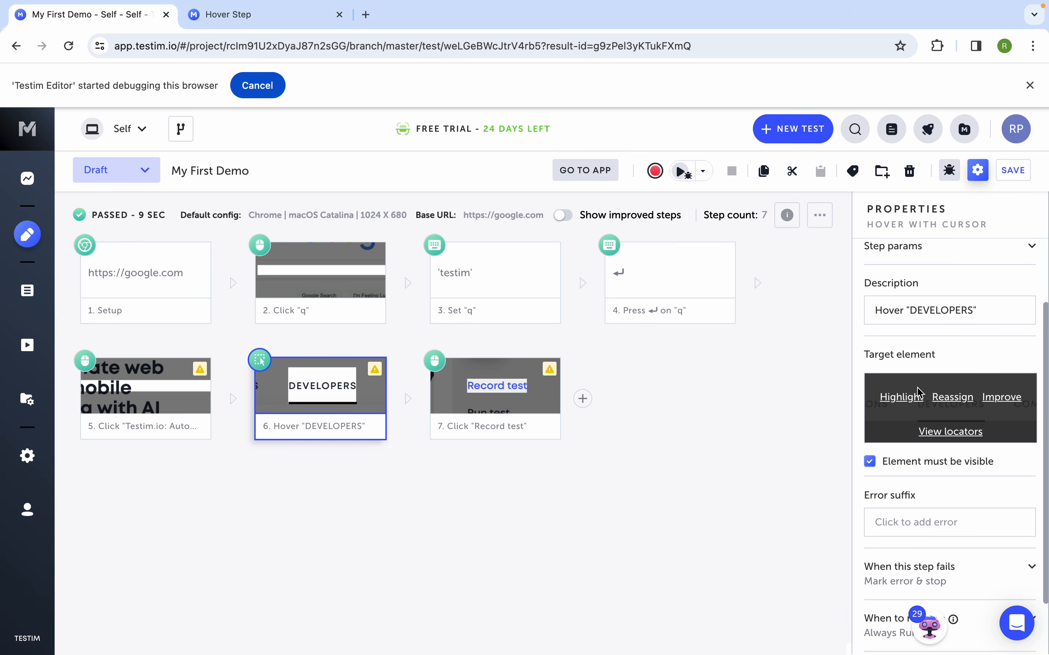
scroll(914, 426, "down", 2)
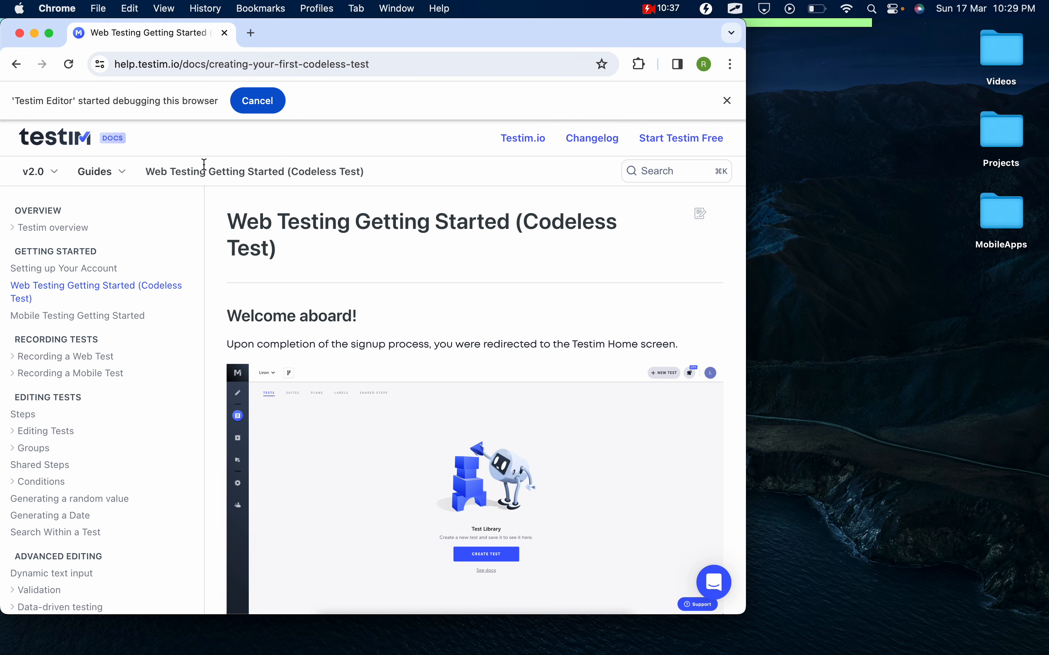
left_click(15, 65)
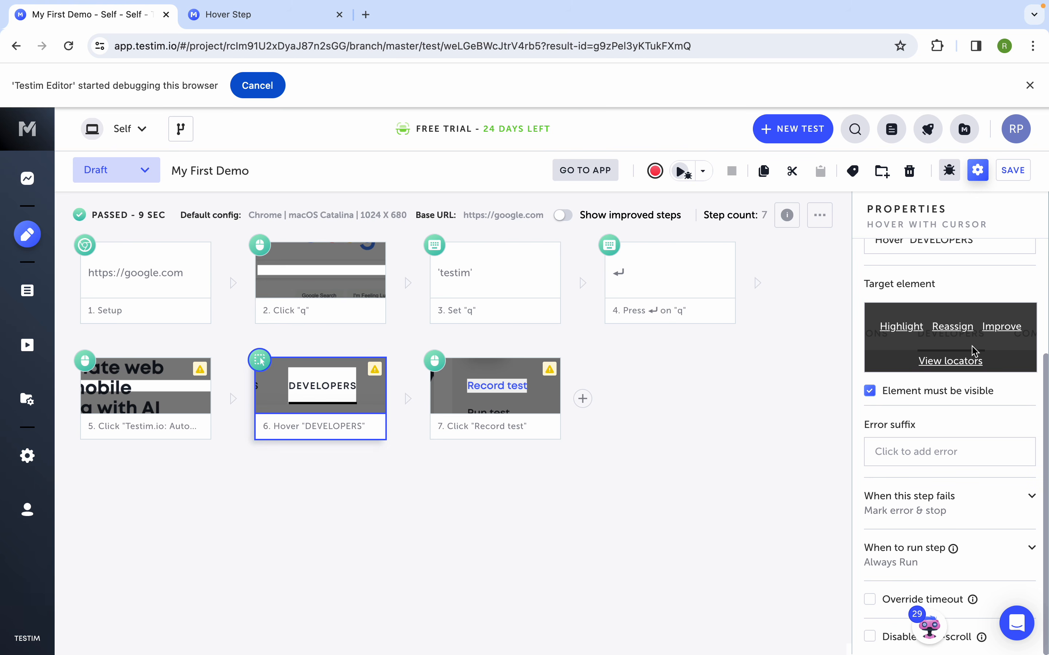
left_click(904, 328)
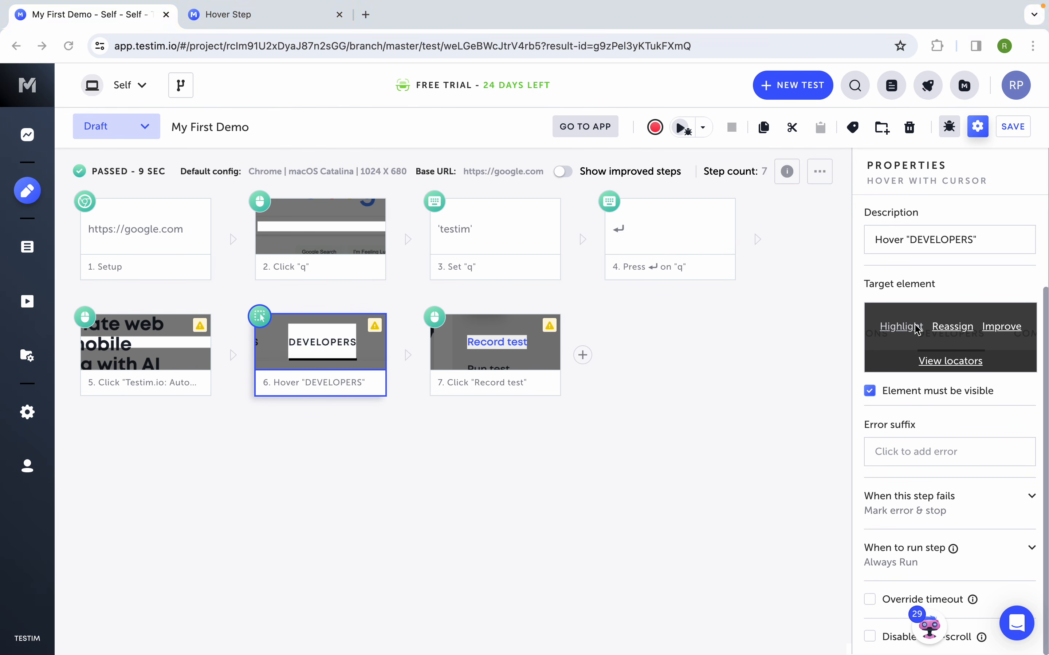
left_click(915, 328)
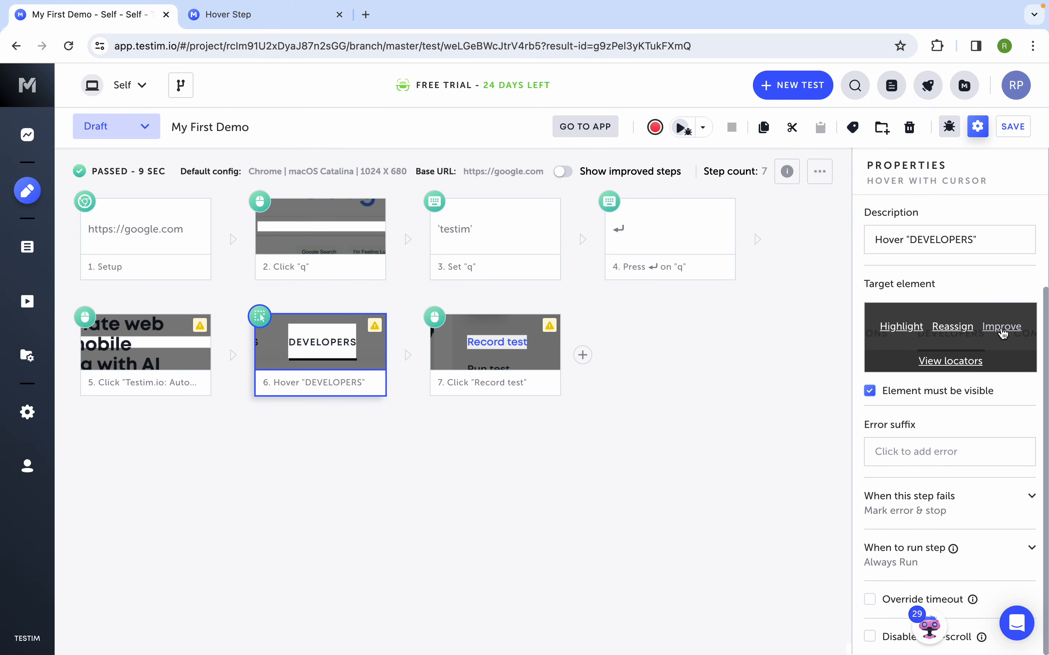
Step: View the hover step's locators, expand Target Element, highlight it on the tested page and return to the editor
left_click(951, 361)
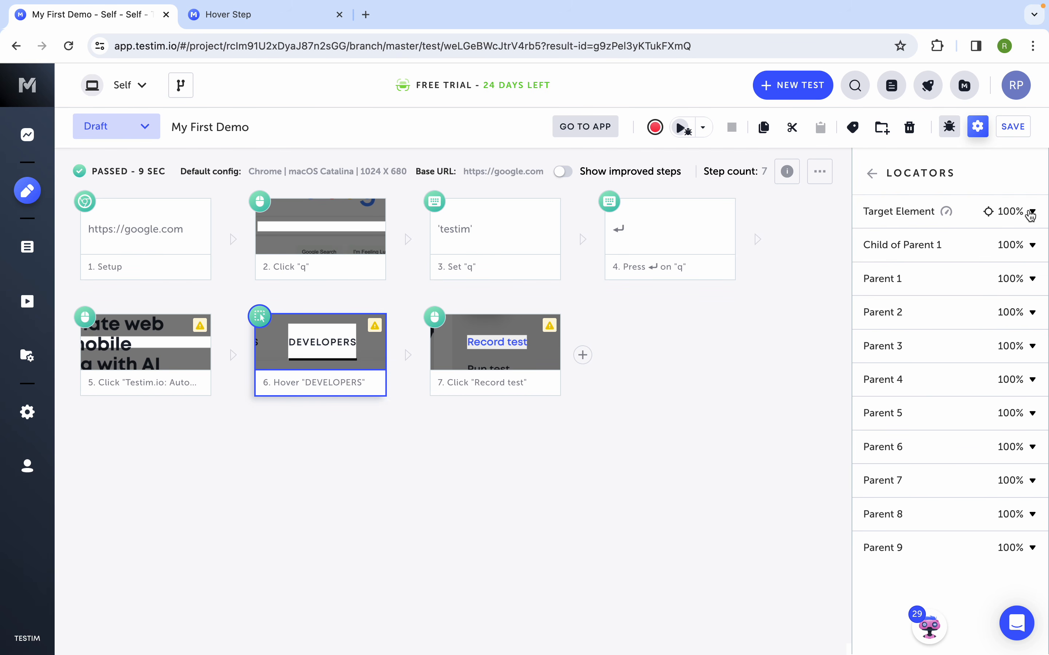
left_click(1032, 211)
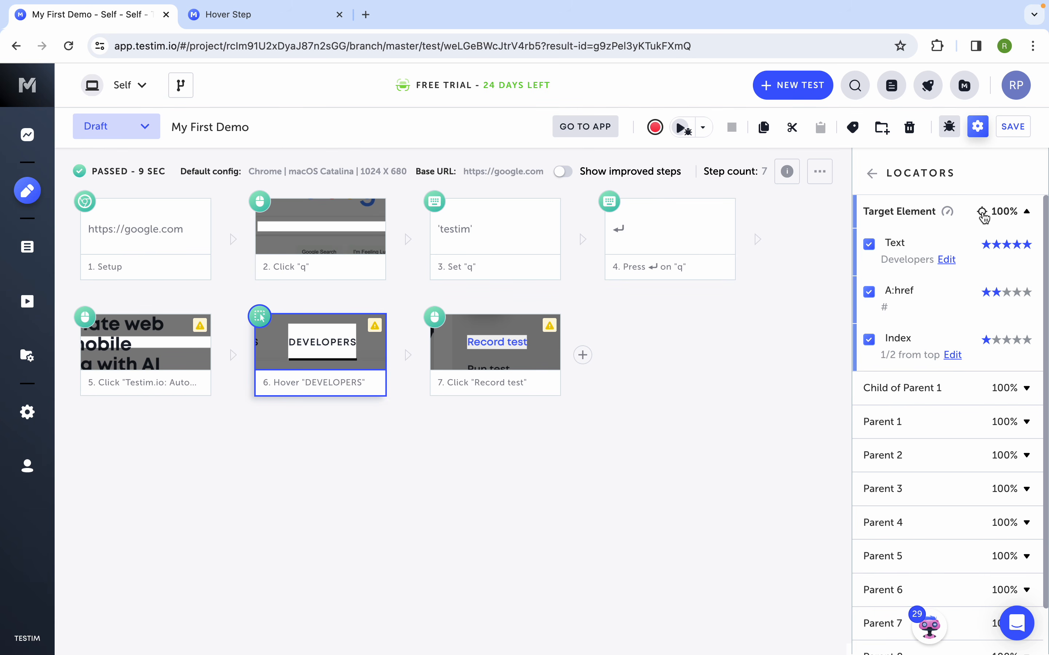
left_click(983, 212)
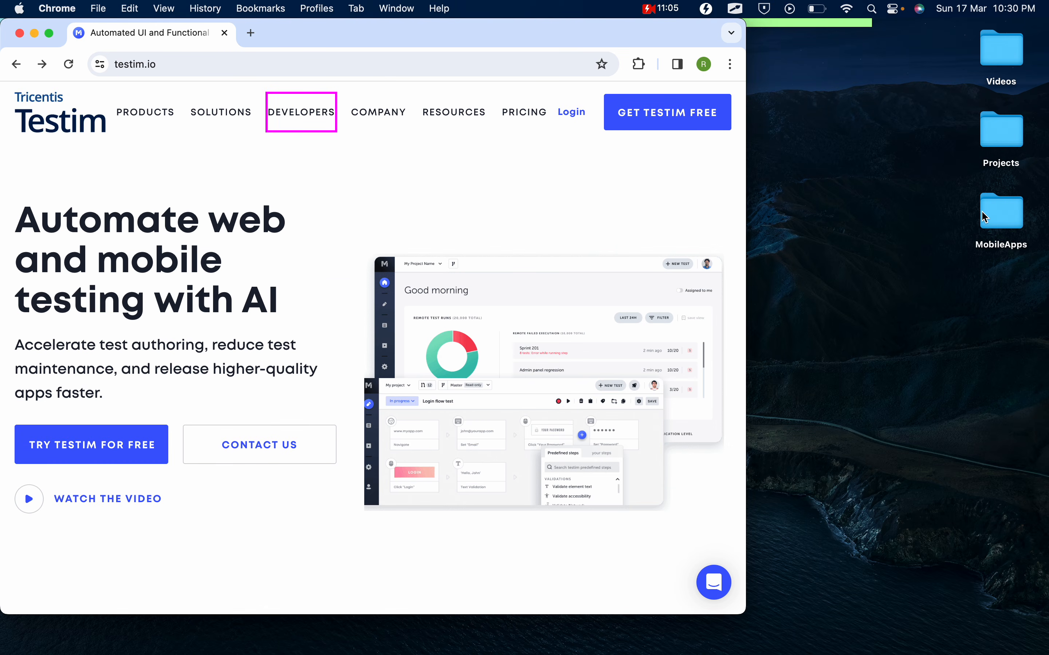
key("ctrl+Right")
scroll(959, 341, "down", 2)
scroll(930, 290, "up", 2)
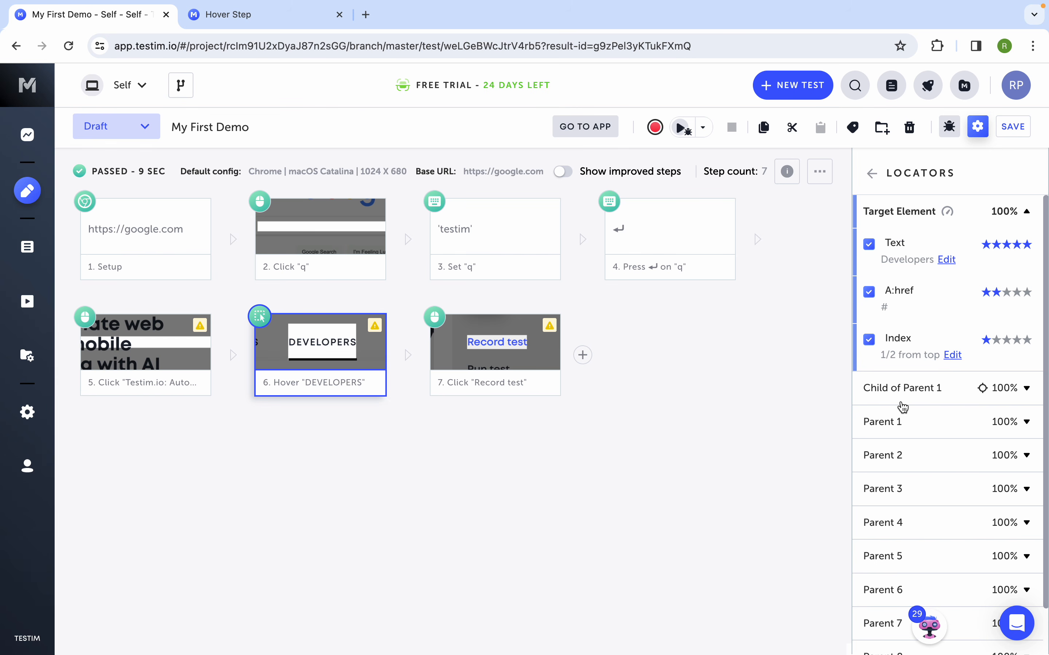
Step: Expand the Parent 1 through Parent 7 locators of the hover step and examine their attributes and star ratings
scroll(901, 405, "down", 2)
left_click(1011, 373)
scroll(1010, 371, "down", 3)
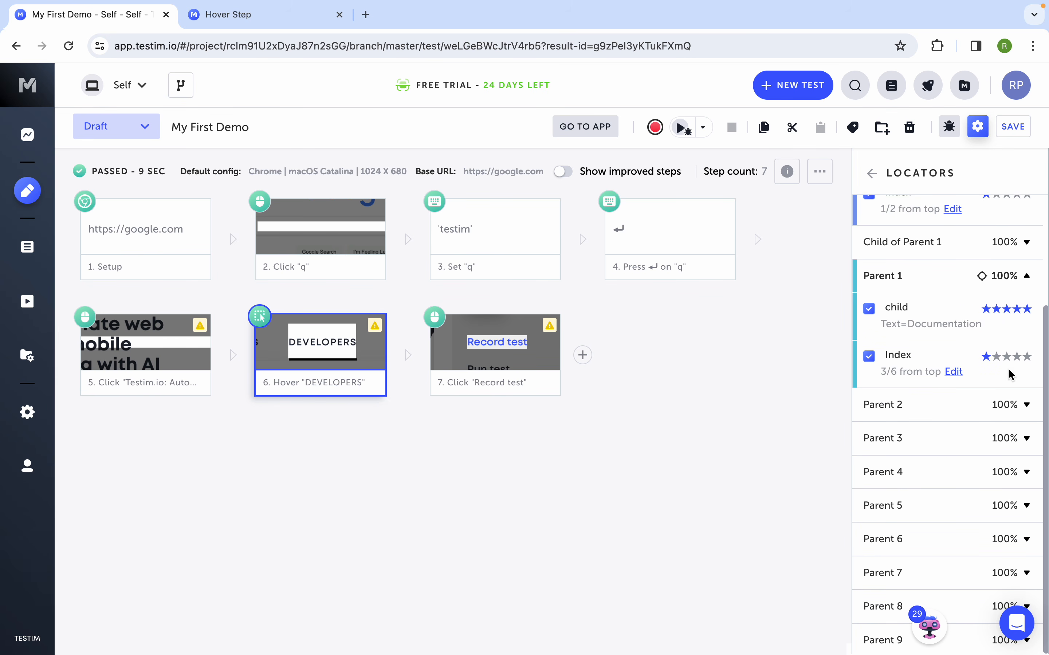
left_click(1011, 407)
scroll(1010, 410, "down", 3)
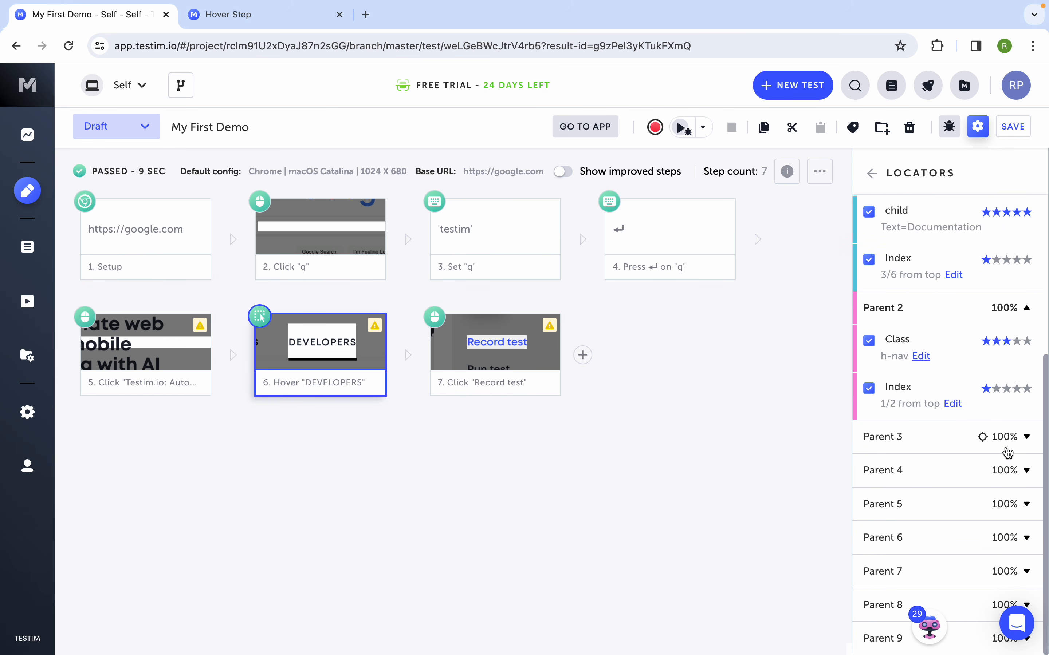
left_click(1008, 449)
scroll(1006, 446, "down", 3)
left_click(1006, 470)
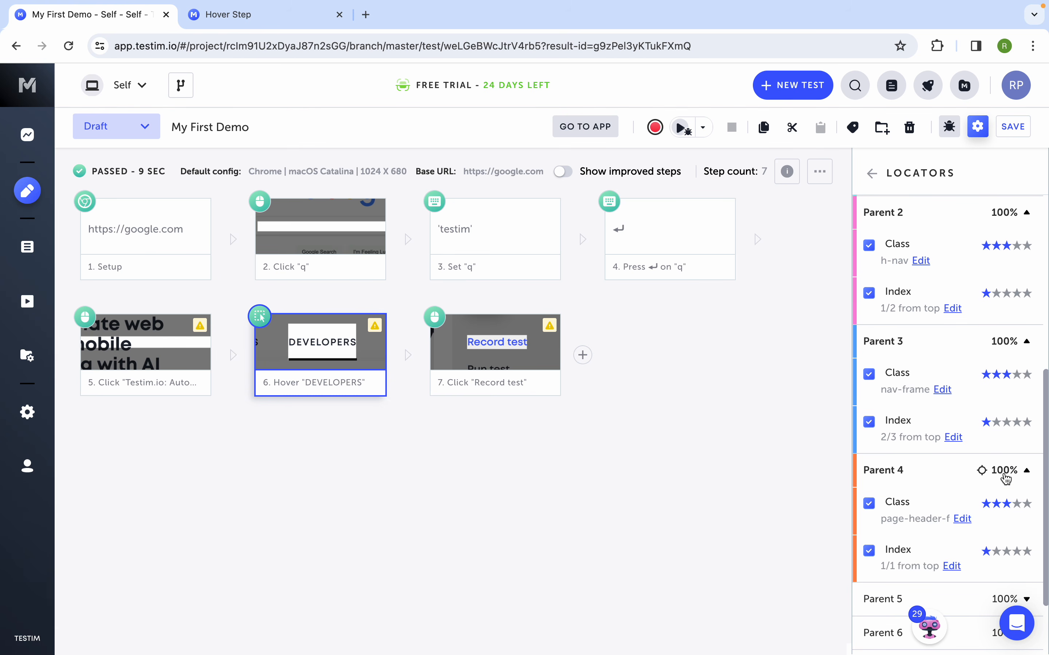
scroll(1005, 475, "down", 3)
left_click(1001, 514)
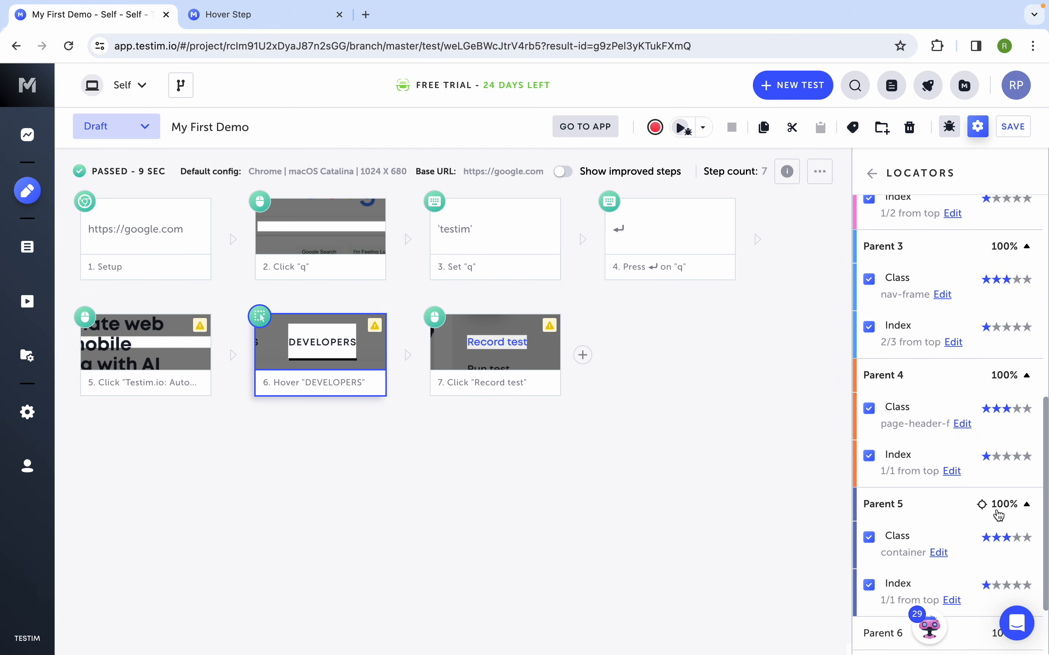
scroll(1003, 526, "down", 3)
left_click(1005, 550)
scroll(1004, 551, "down", 4)
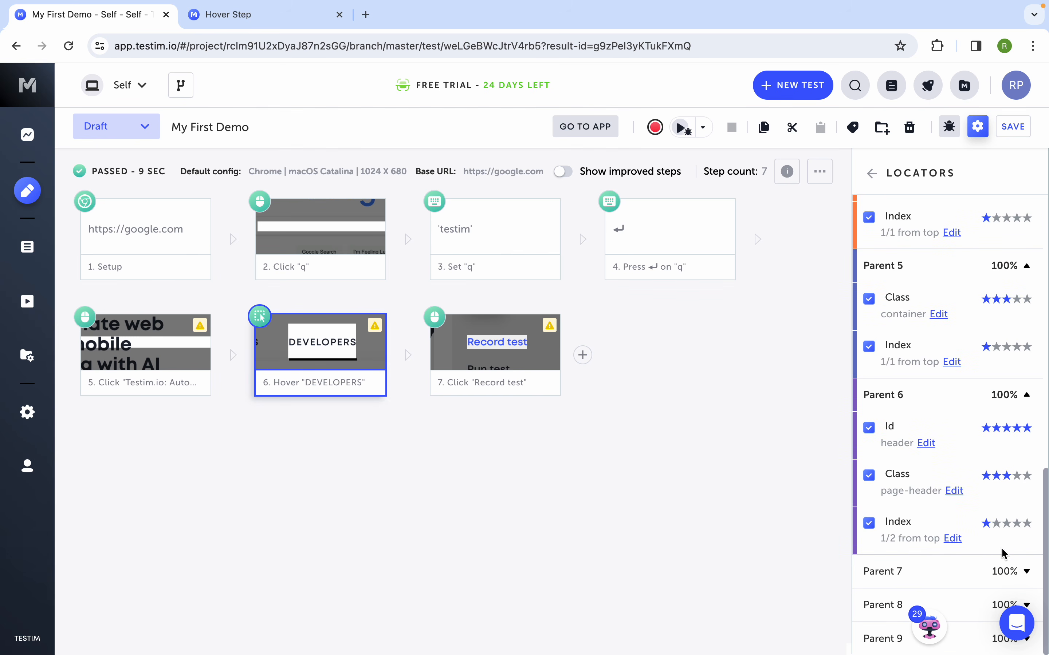
left_click(1002, 575)
scroll(1005, 581, "down", 1)
scroll(1004, 582, "down", 3)
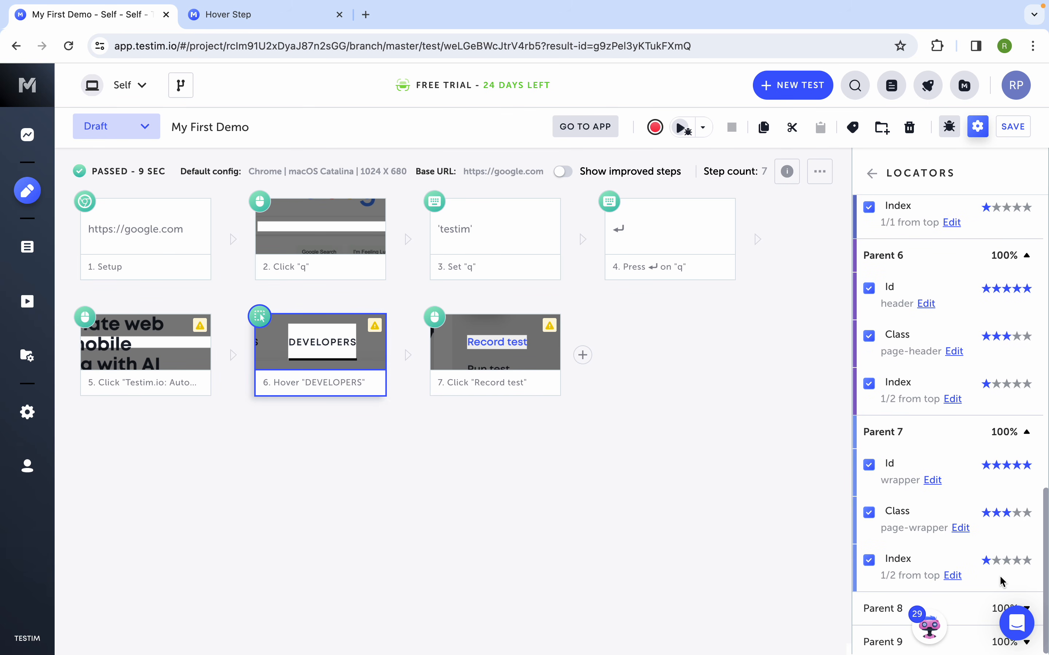
Step: Check the Testim home page in the test browser, return to the editor and collapse the Parent 7 locators
key("ctrl+Left")
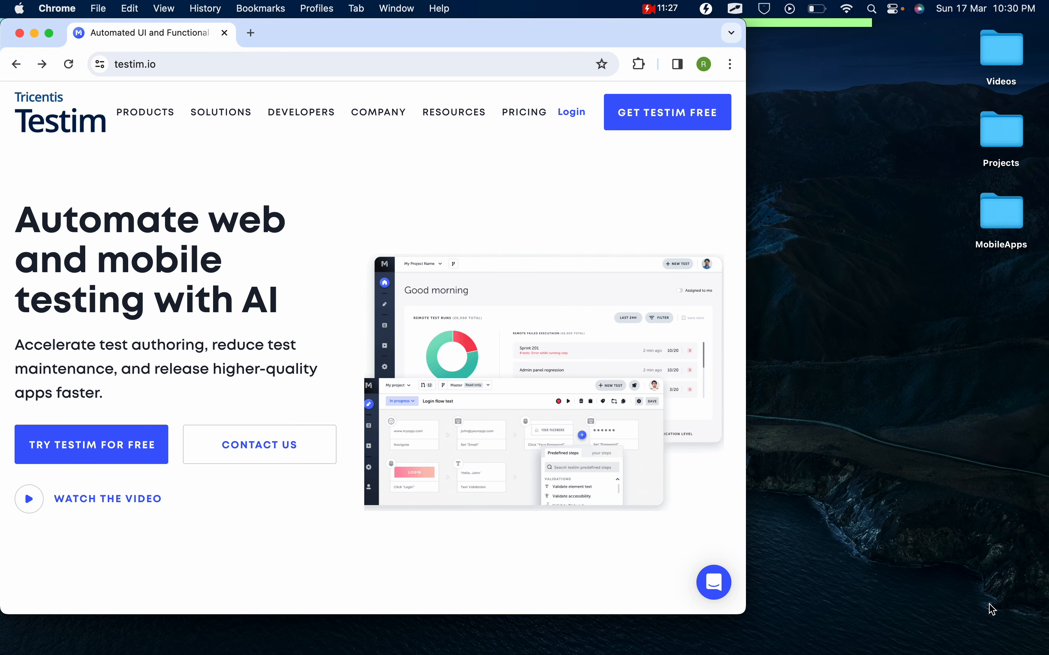
key("ctrl+Right")
left_click(1020, 434)
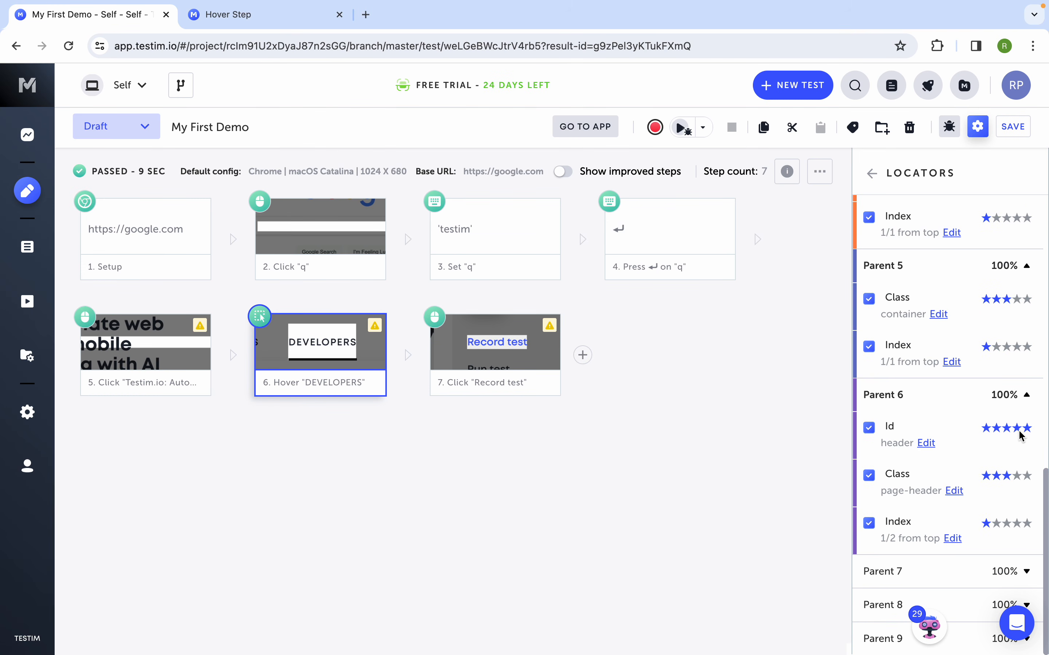
Step: Highlight the hover step's Parent 5, Parent 4 and Parent 2 elements one by one on the tested page, returning to the editor each time
scroll(974, 396, "up", 2)
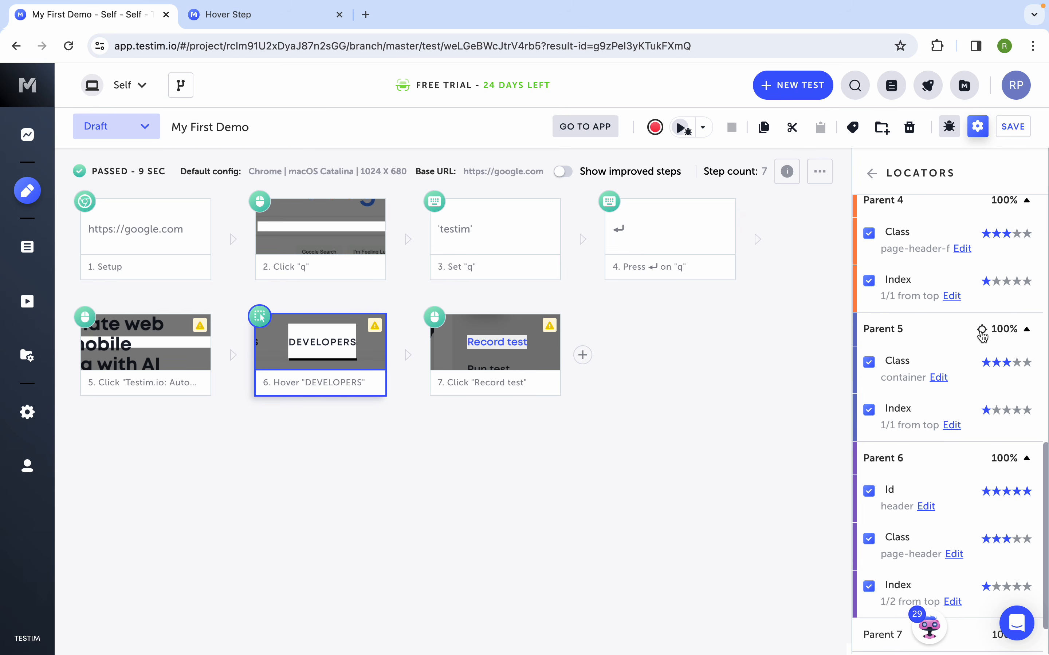
left_click(983, 333)
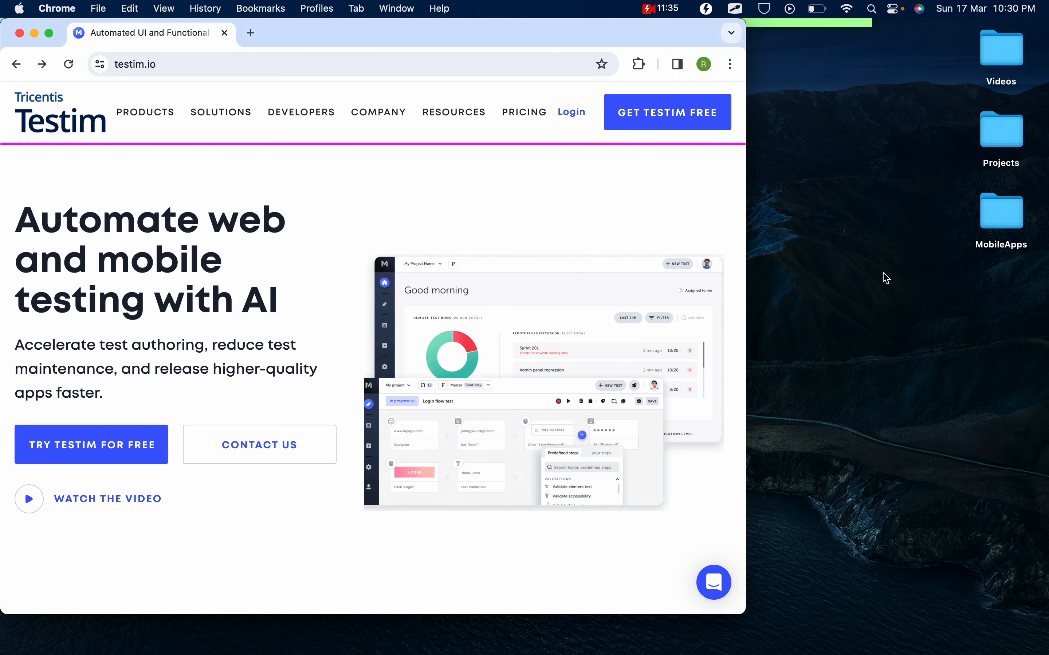
scroll(956, 338, "up", 3)
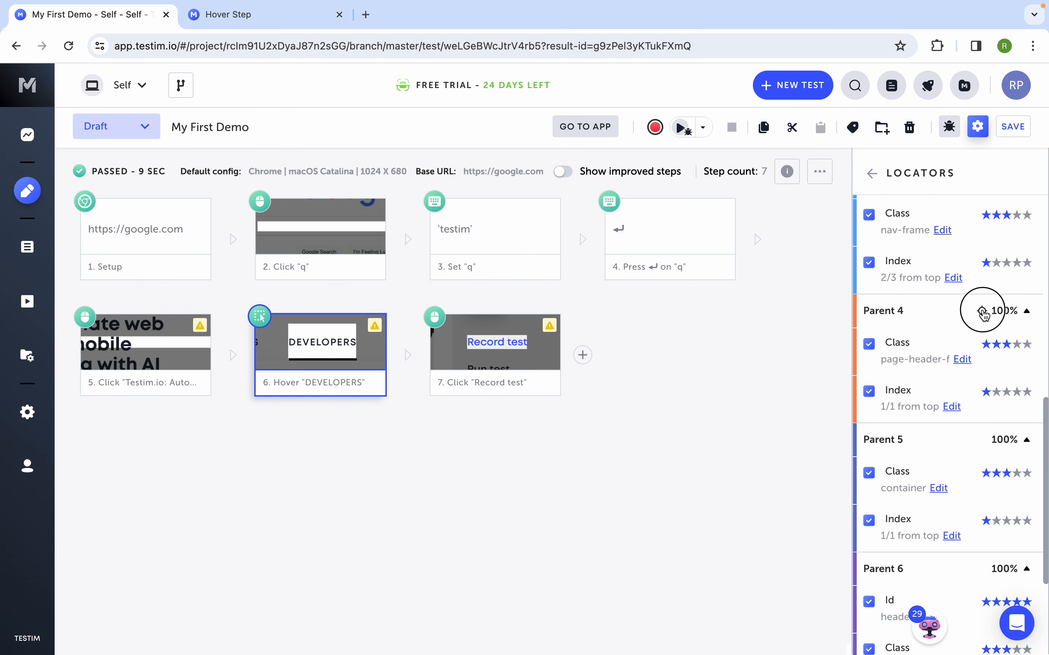
left_click(982, 312)
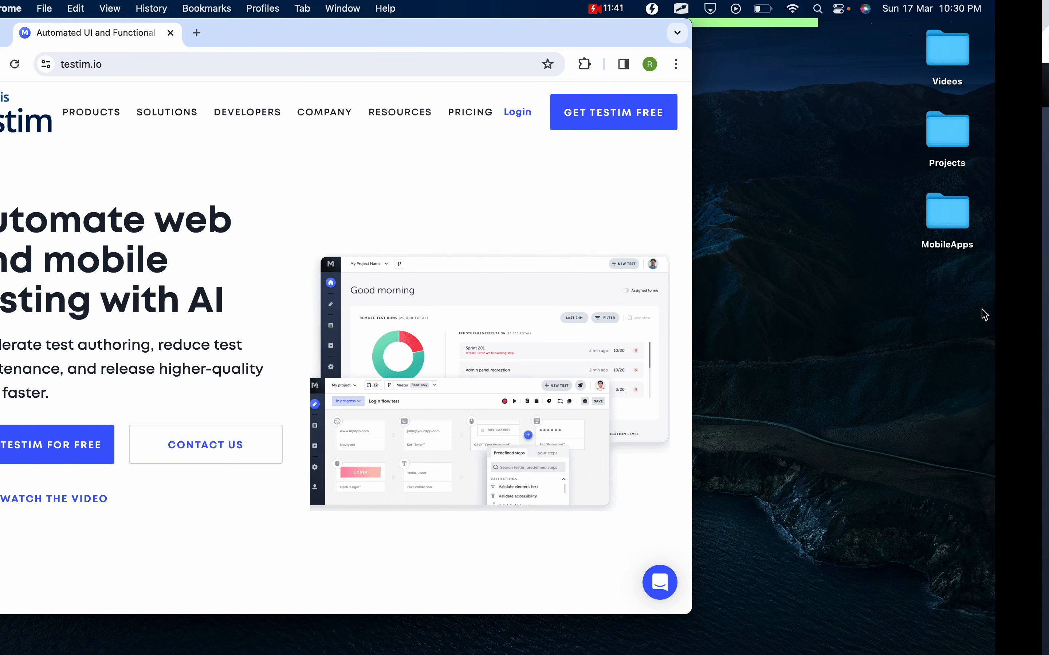
scroll(980, 352, "up", 5)
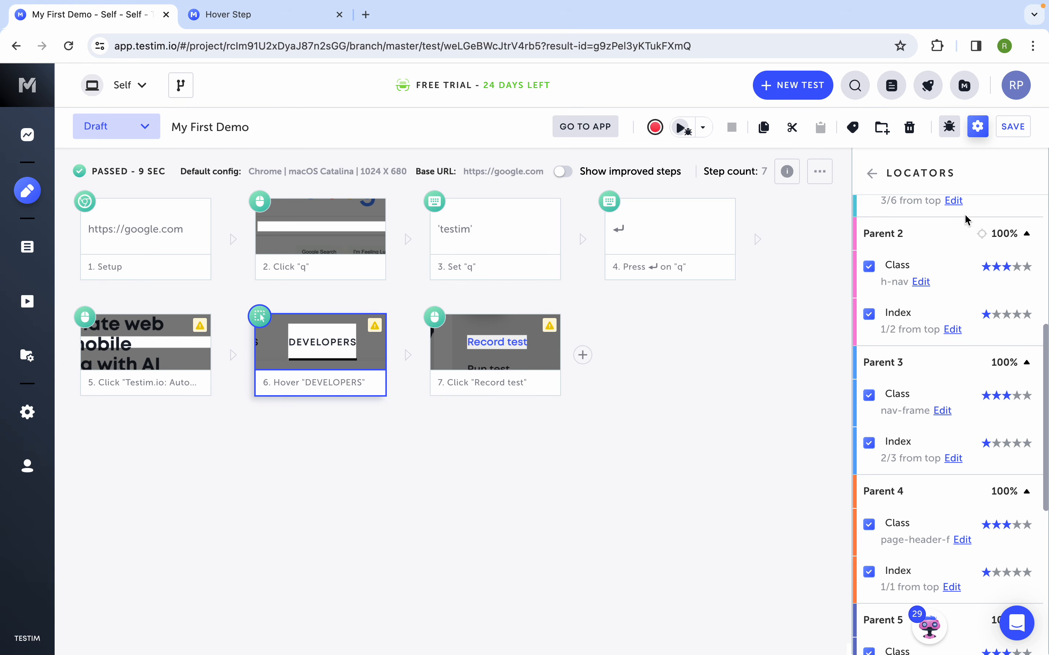
left_click(982, 235)
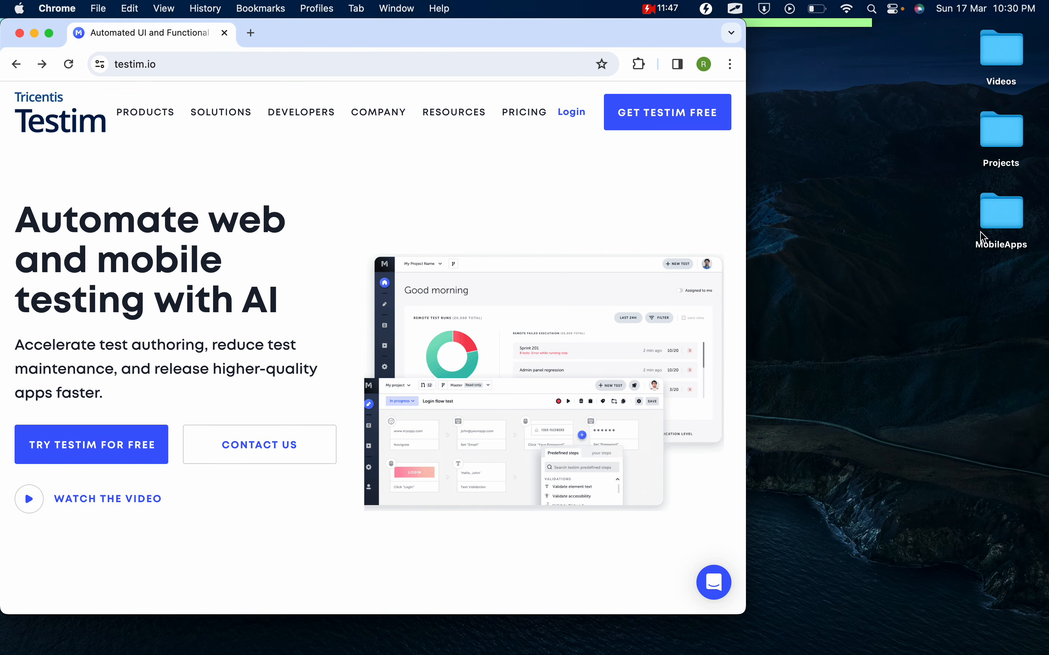
key("ctrl+Right")
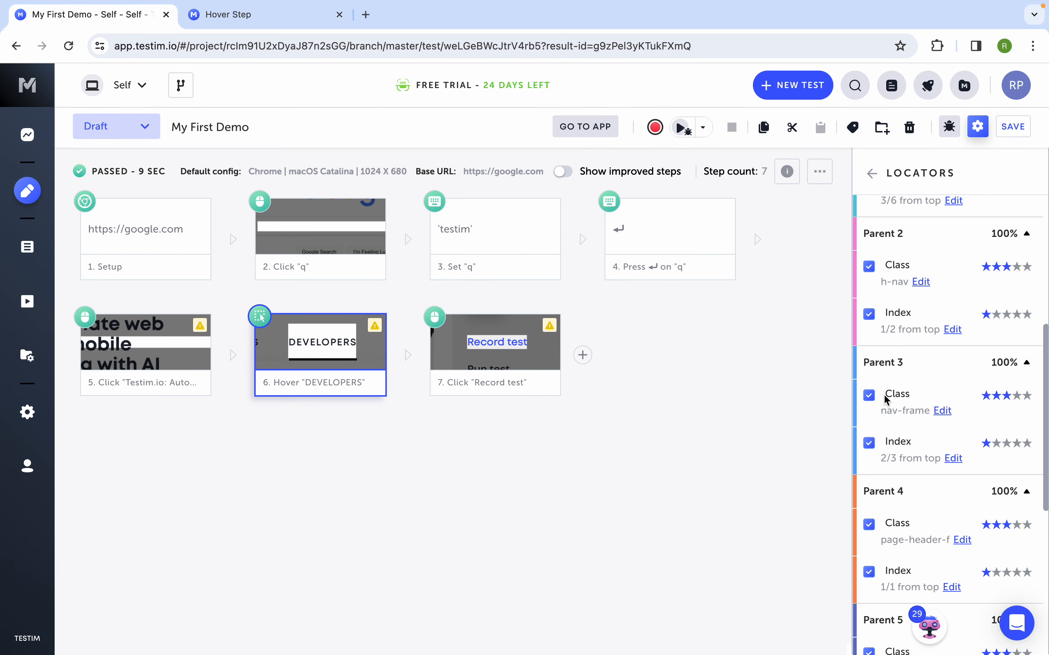
Step: Collapse the Target Element locators and return to the hover step's properties
scroll(886, 400, "down", 3)
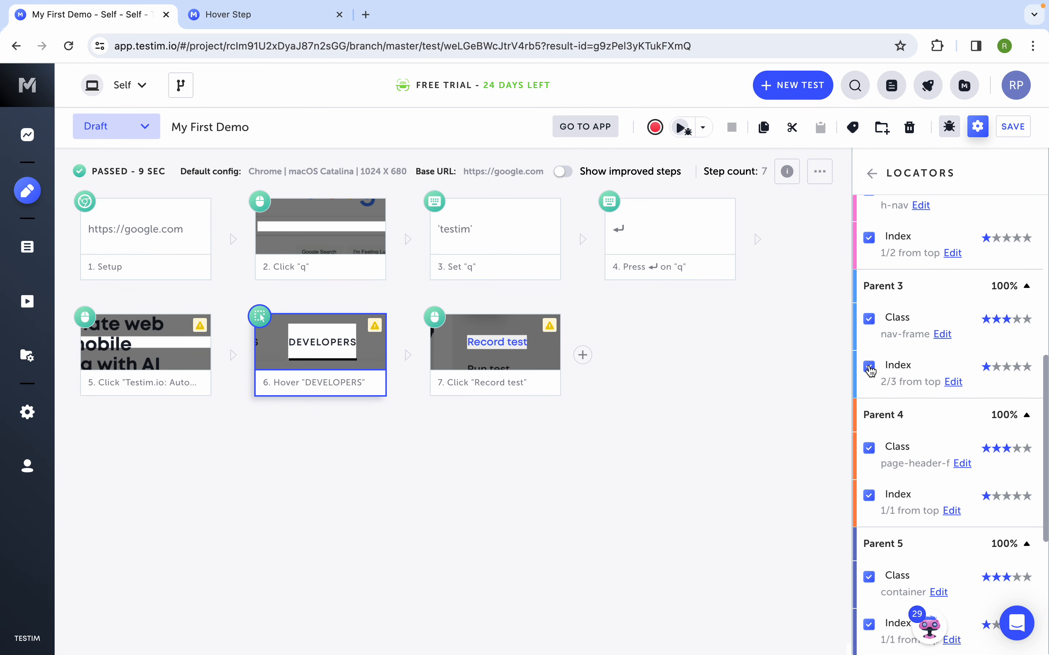
scroll(871, 371, "up", 15)
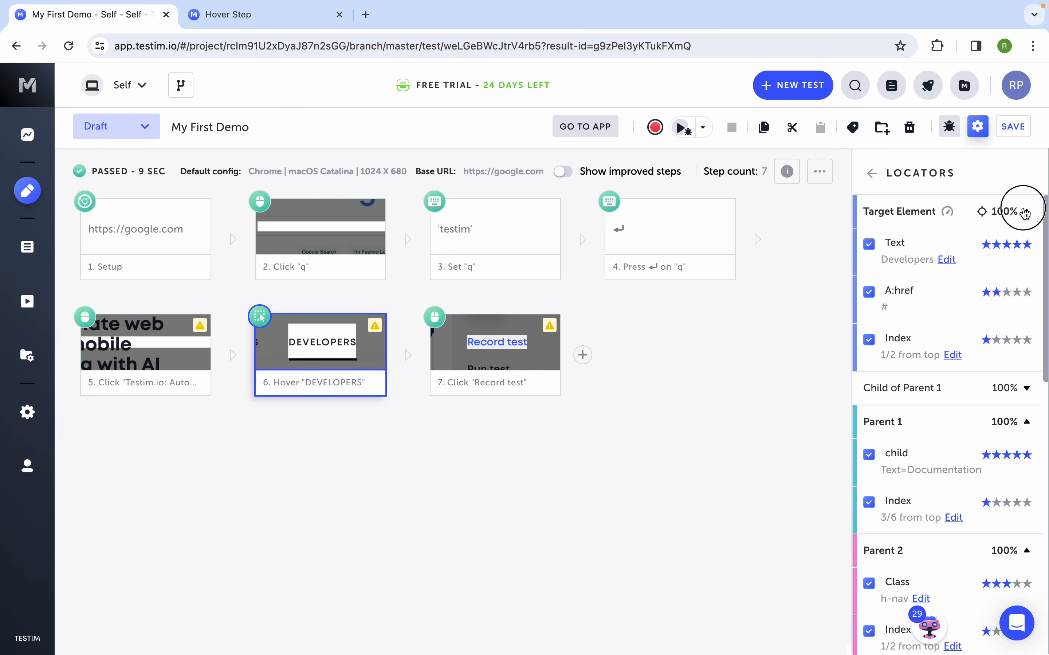
left_click(1026, 212)
left_click(863, 173)
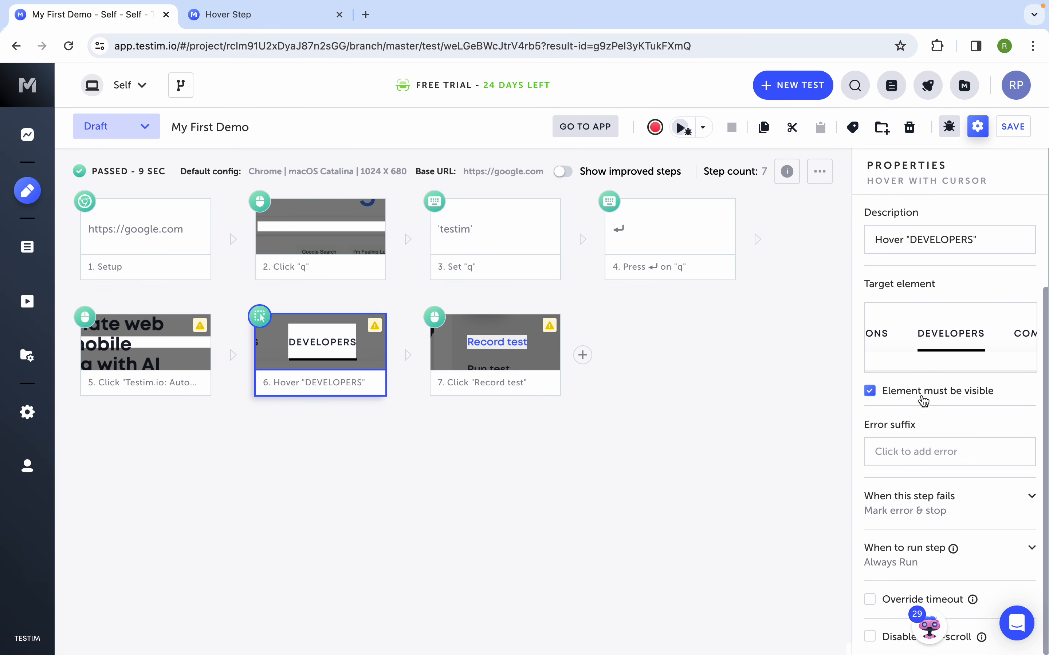
Step: View the hover step's failure-handling options, close them and expand the options for when to run the step
left_click(1032, 498)
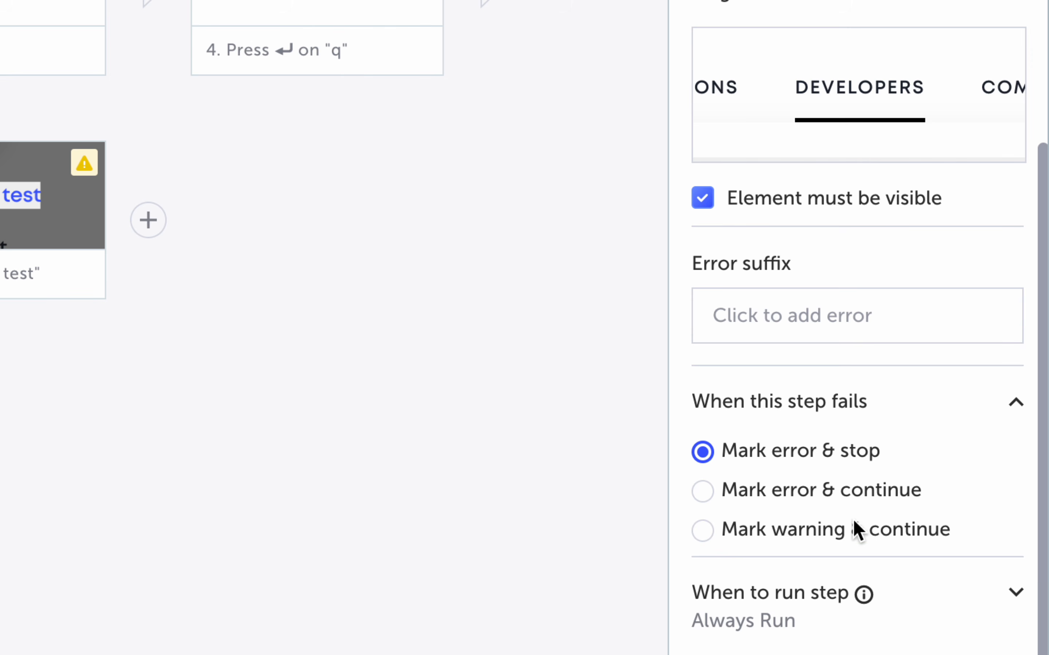
left_click(1016, 404)
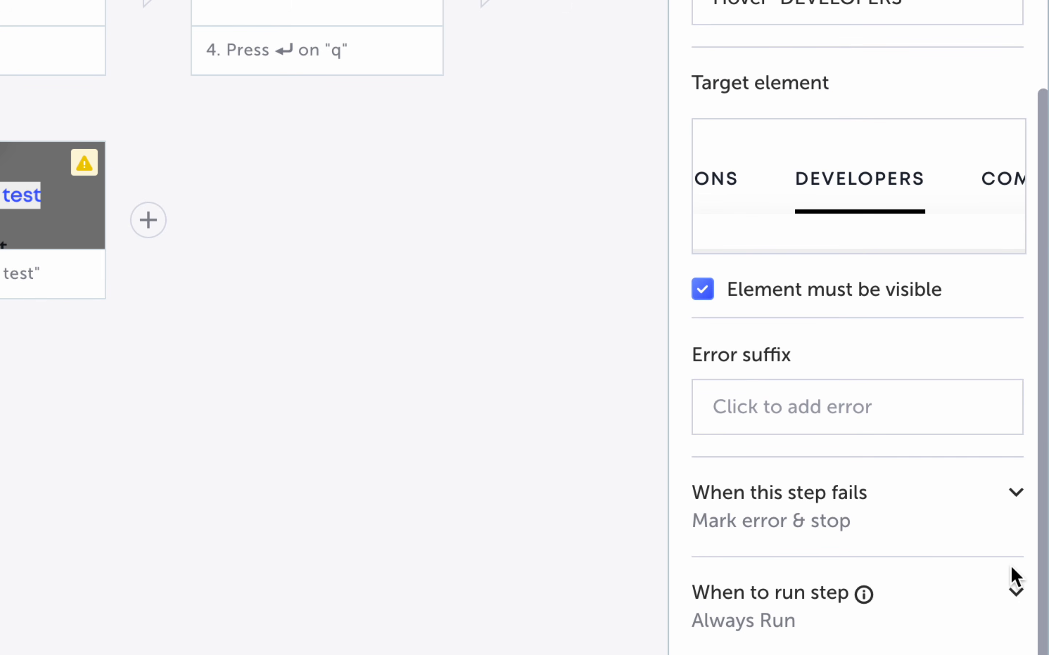
left_click(1014, 593)
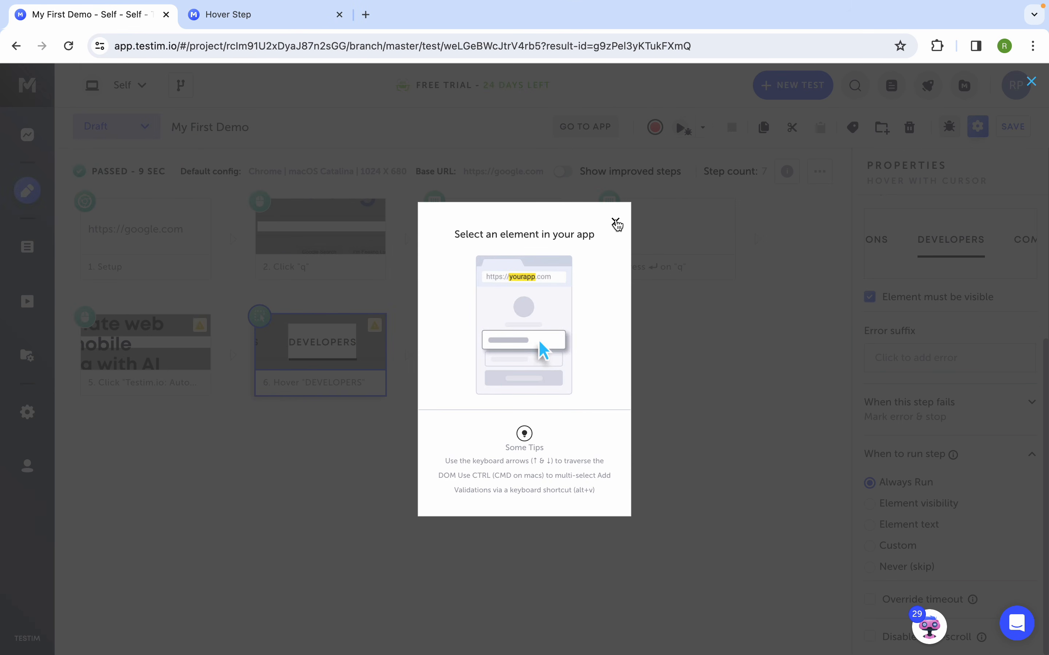
Step: Try the Element visibility run condition for the hover step and cancel the element selection
left_click(616, 223)
left_click(867, 505)
left_click(615, 223)
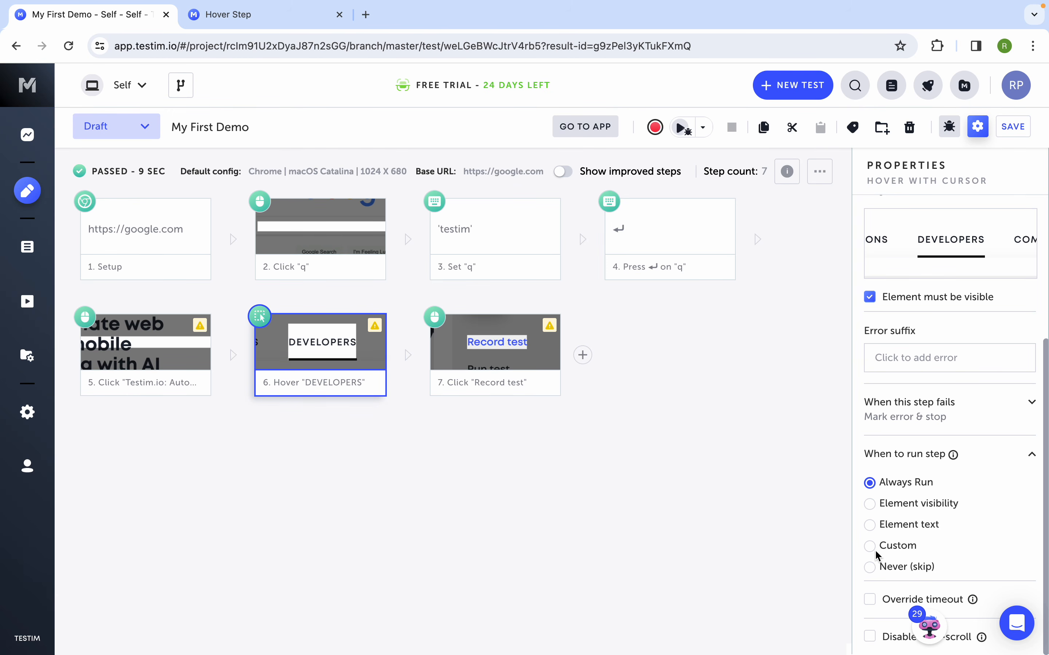
Step: Try the Custom run condition on the hover step, leave its code editor empty and set the step back to Always Run
left_click(875, 553)
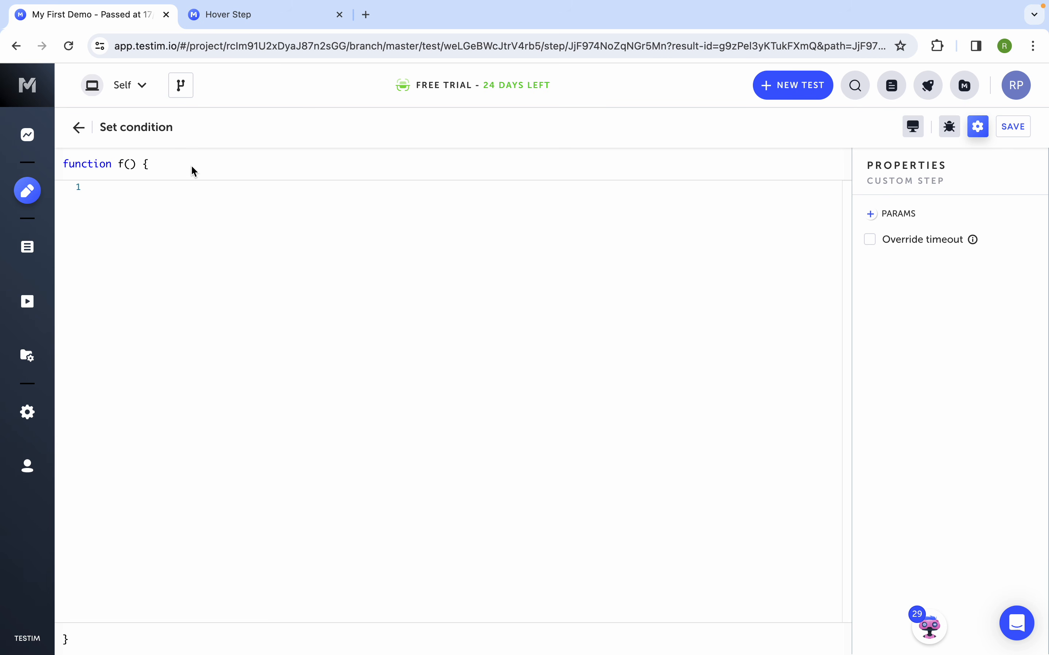
left_click(83, 133)
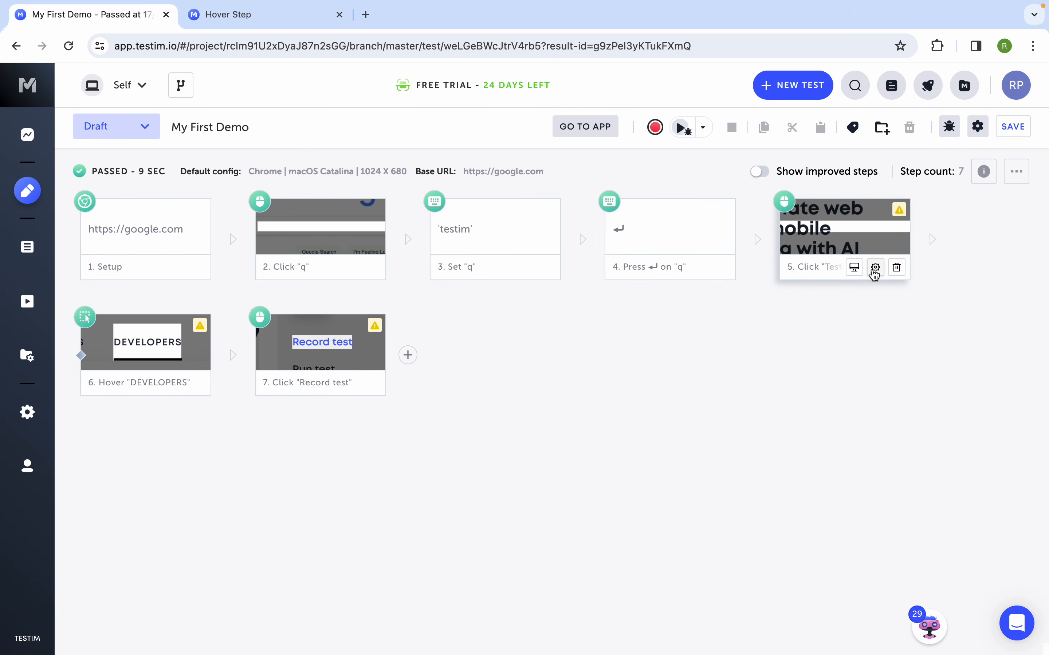
left_click(176, 383)
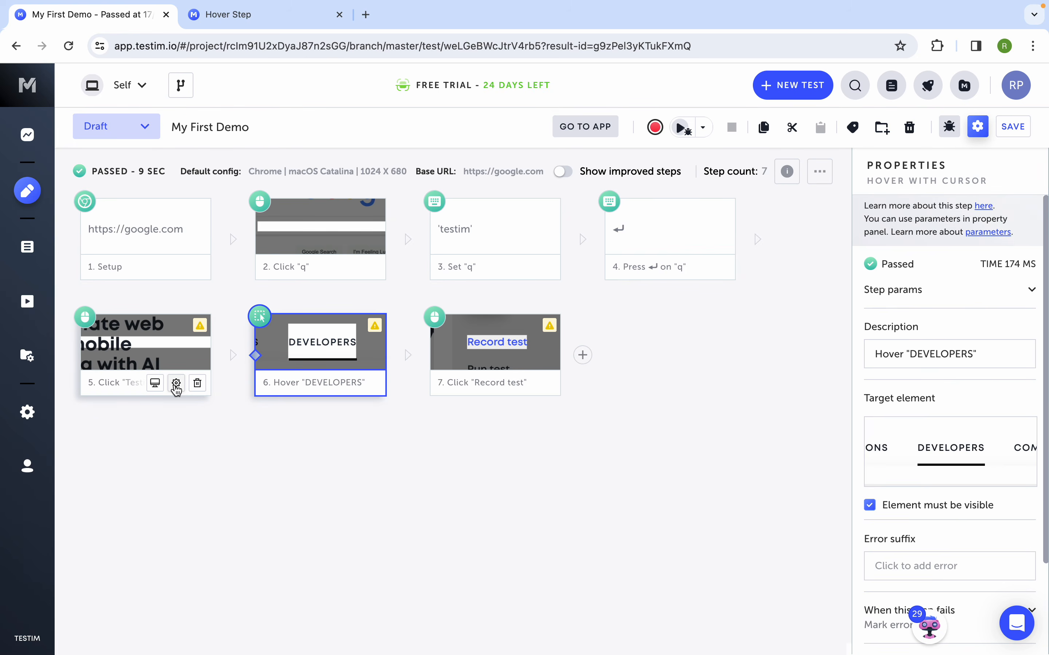
scroll(873, 498, "down", 3)
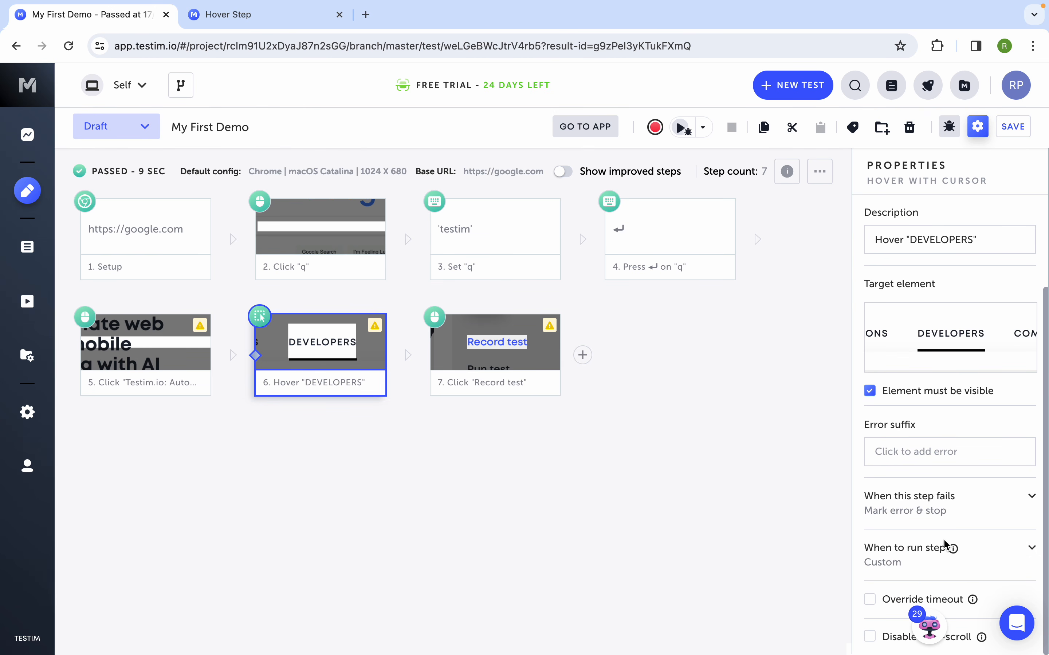
left_click(1023, 546)
left_click(890, 580)
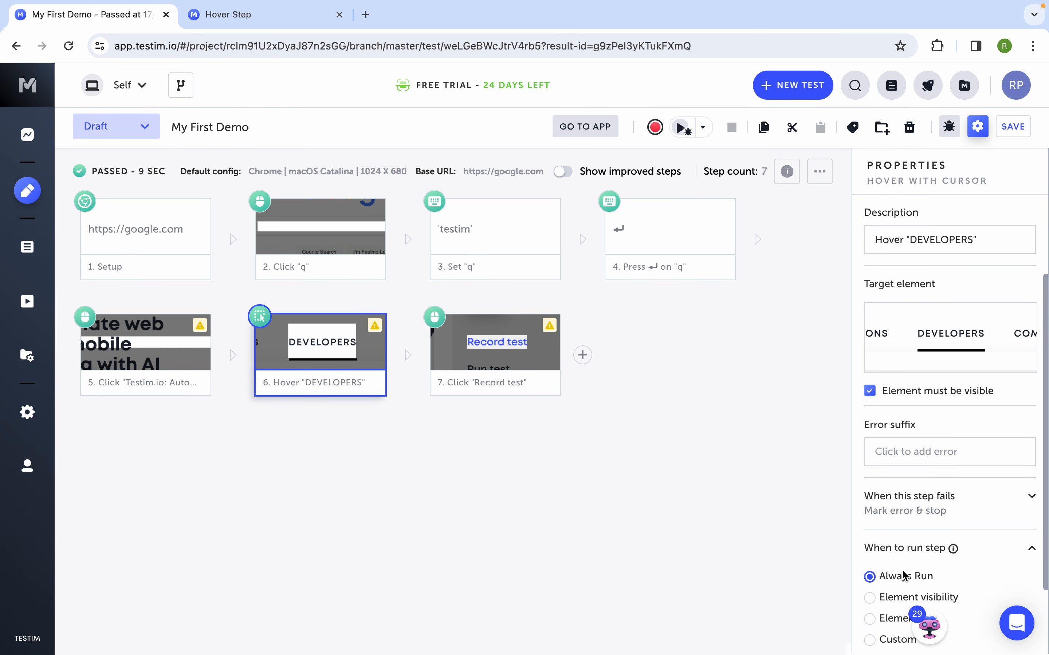
scroll(905, 576, "down", 2)
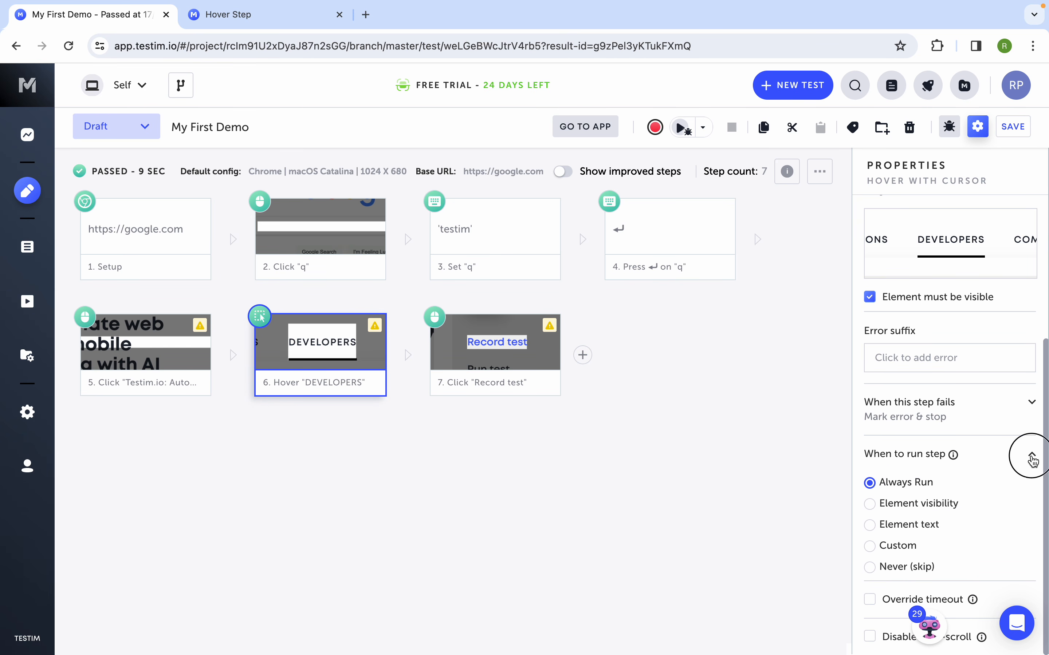
left_click(1031, 455)
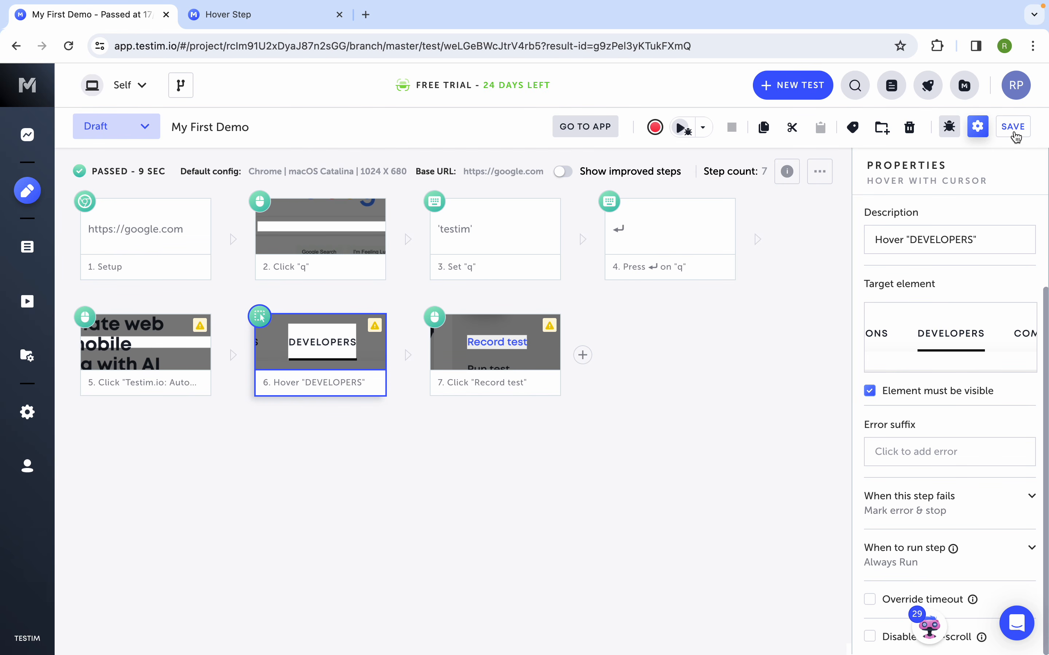
Step: Open the test's revision history from the Setup step's properties and request the "updated base url" revision
left_click(162, 227)
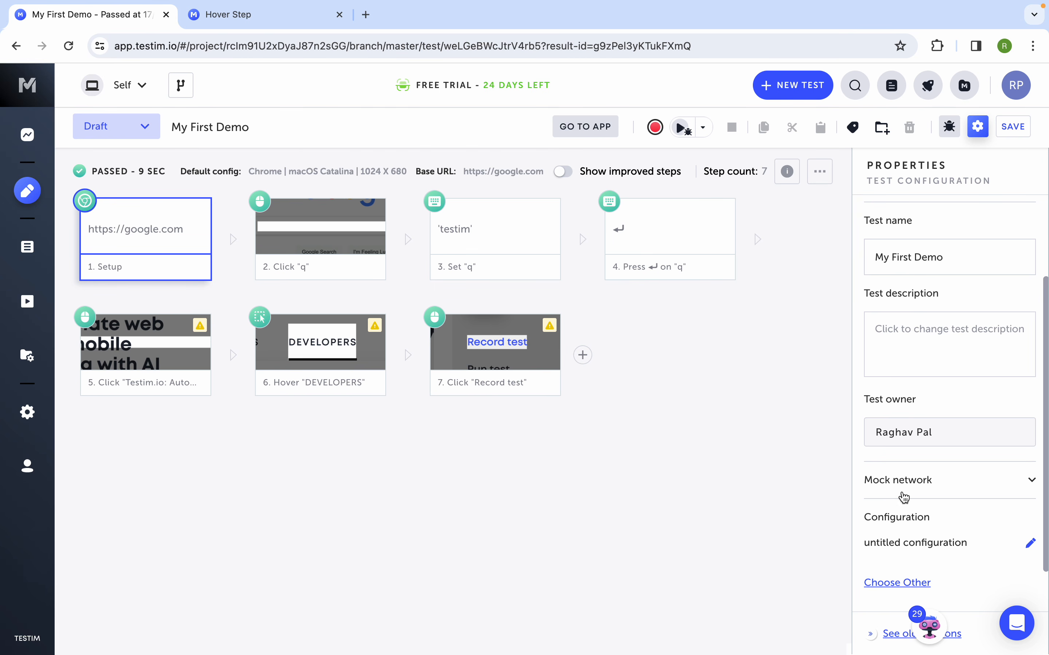
left_click(886, 637)
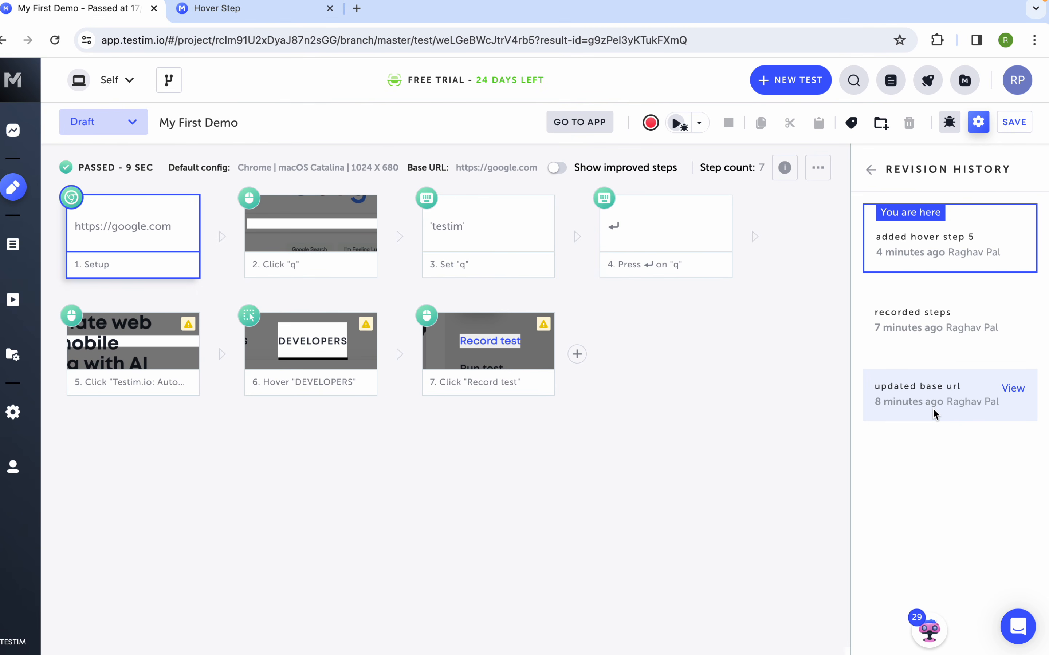
left_click(1009, 390)
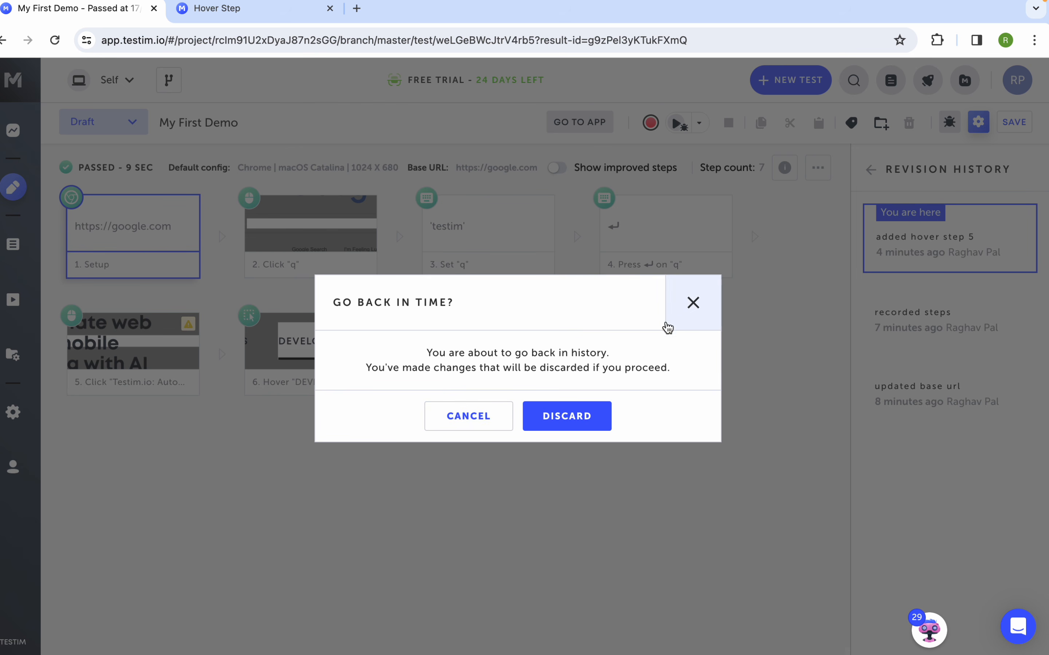
Step: Dismiss the prompt about discarding changes and save the test without a revision message
left_click(684, 319)
left_click(1017, 122)
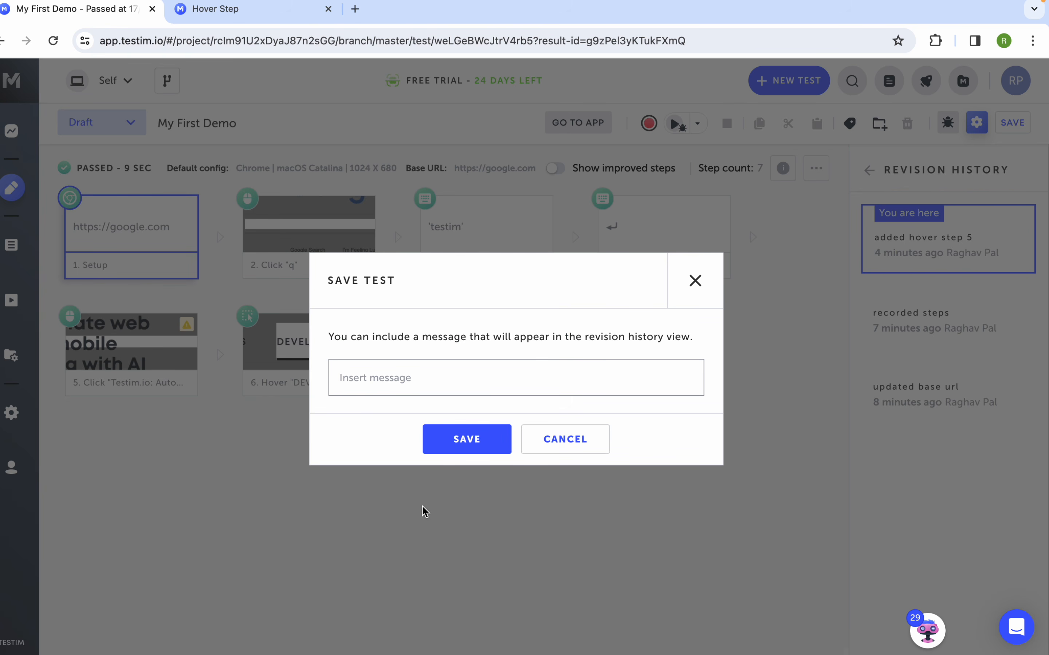
left_click(461, 451)
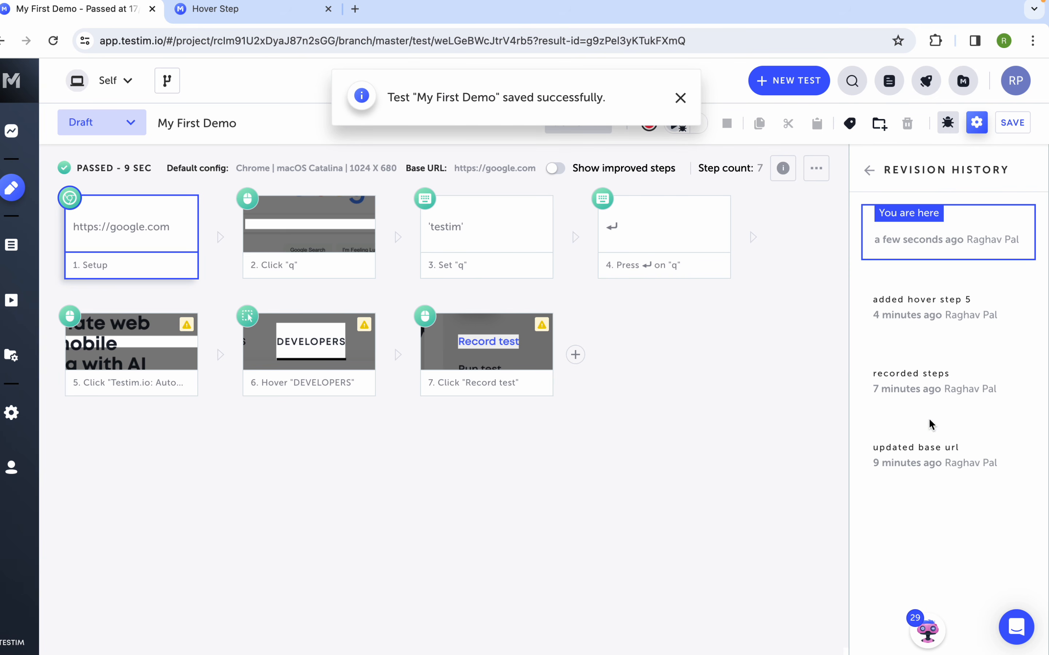
Step: View the "updated base url" revision of the test and return to the latest version
mouse_move(923, 390)
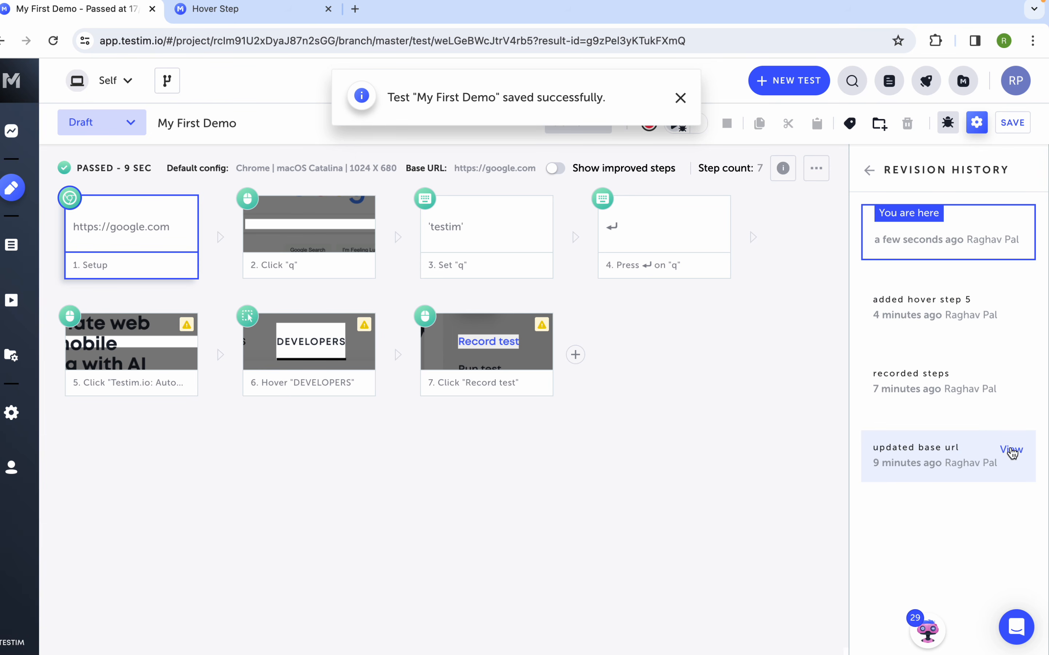
left_click(1011, 451)
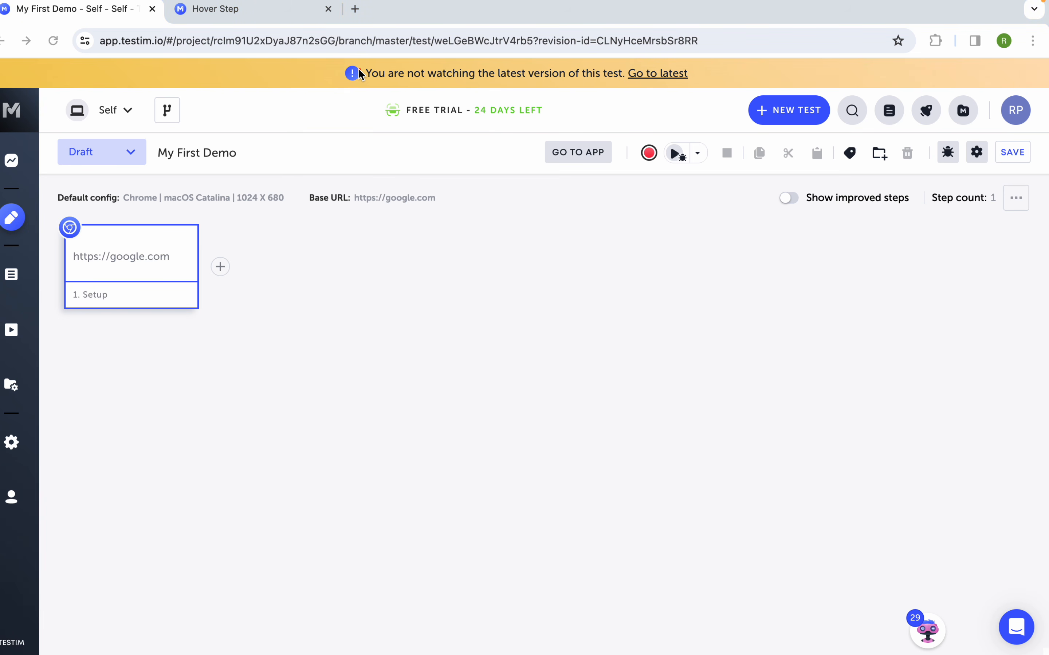
left_click_drag(351, 64, 711, 95)
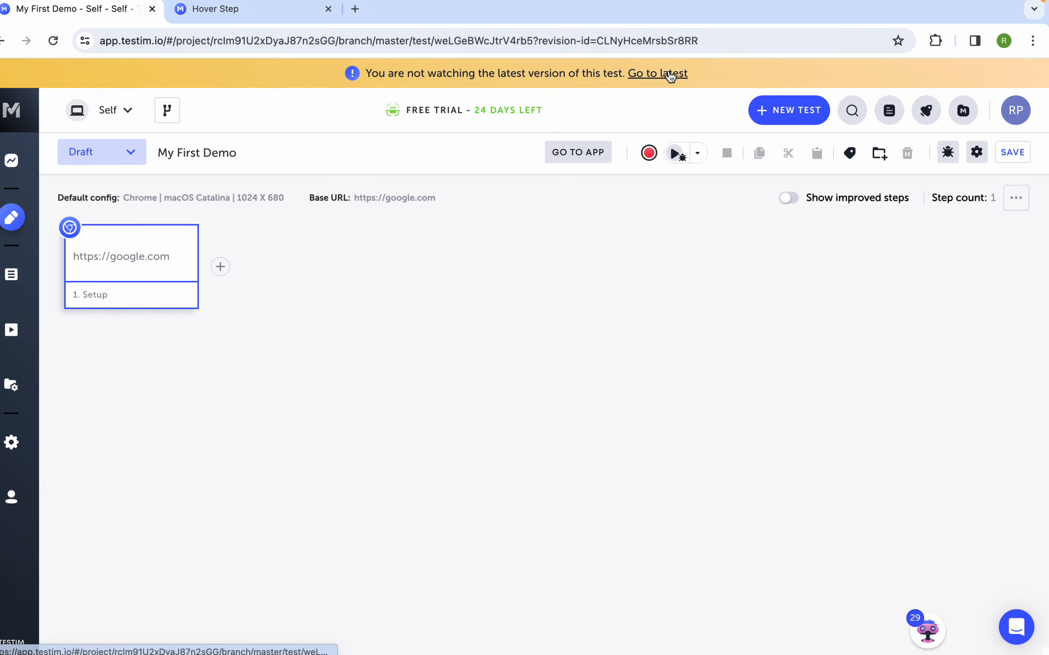
left_click(676, 73)
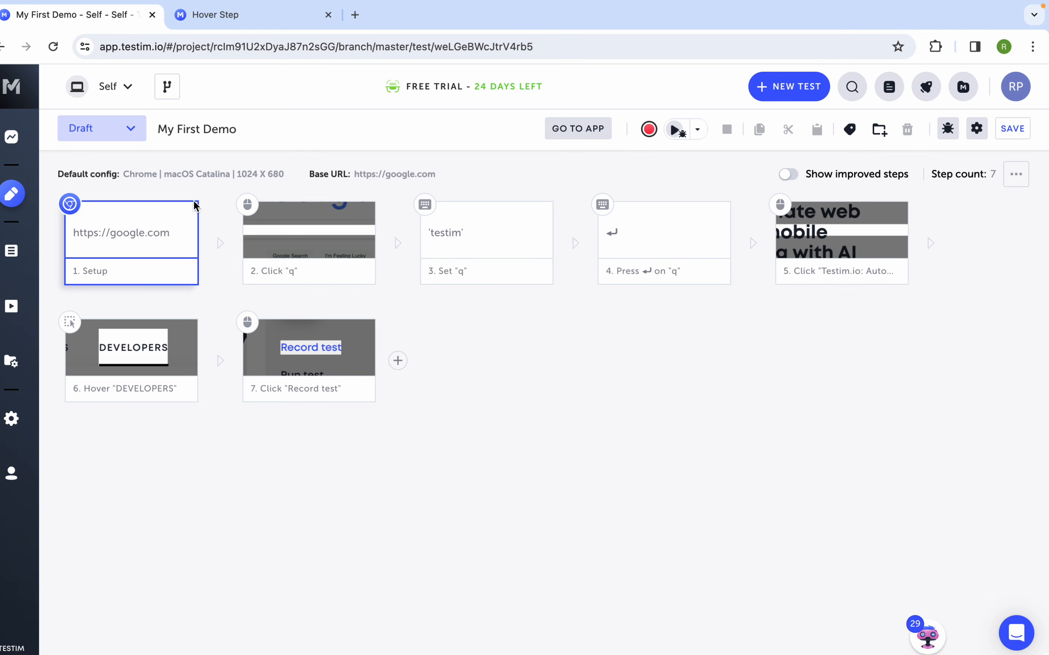
Step: Look over the test steps and show the options for adding a step after Click "Record test"
mouse_move(562, 259)
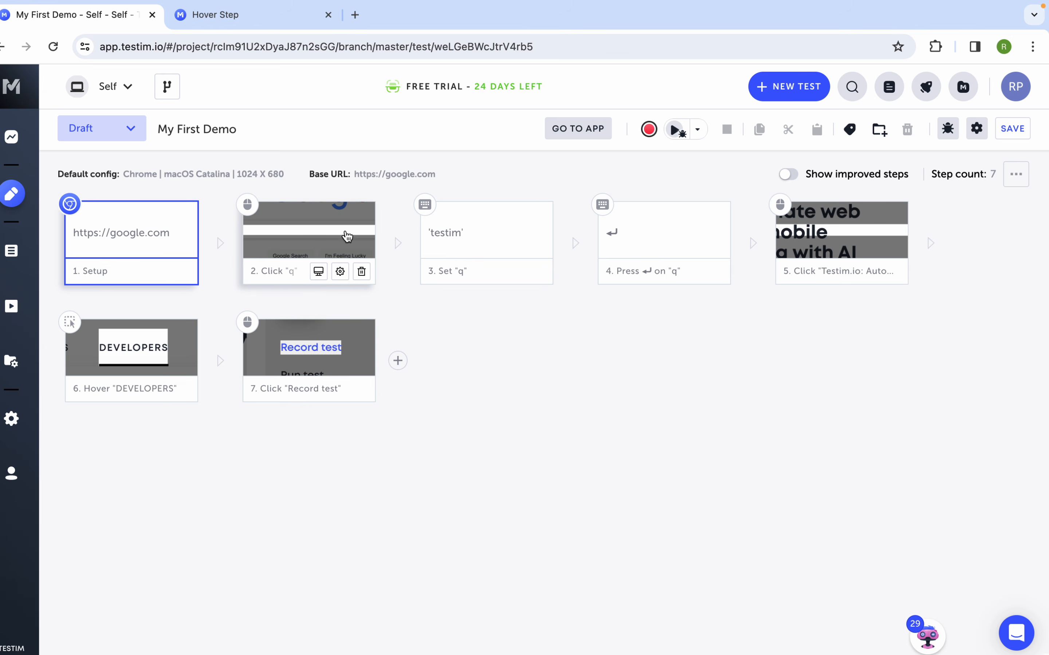
mouse_move(716, 238)
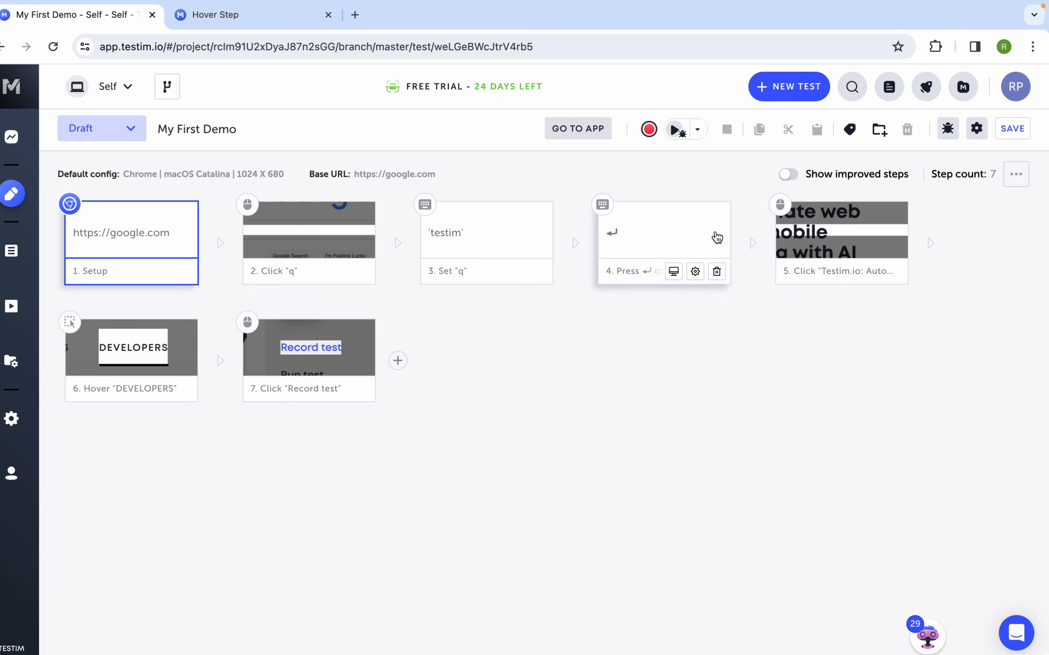
mouse_move(169, 270)
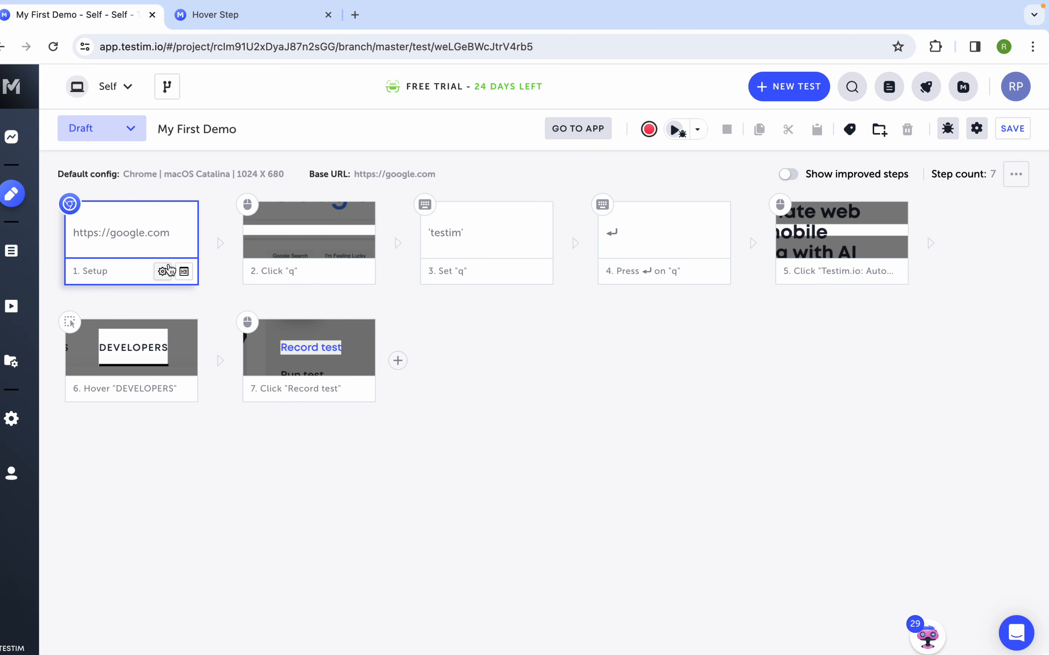
mouse_move(285, 364)
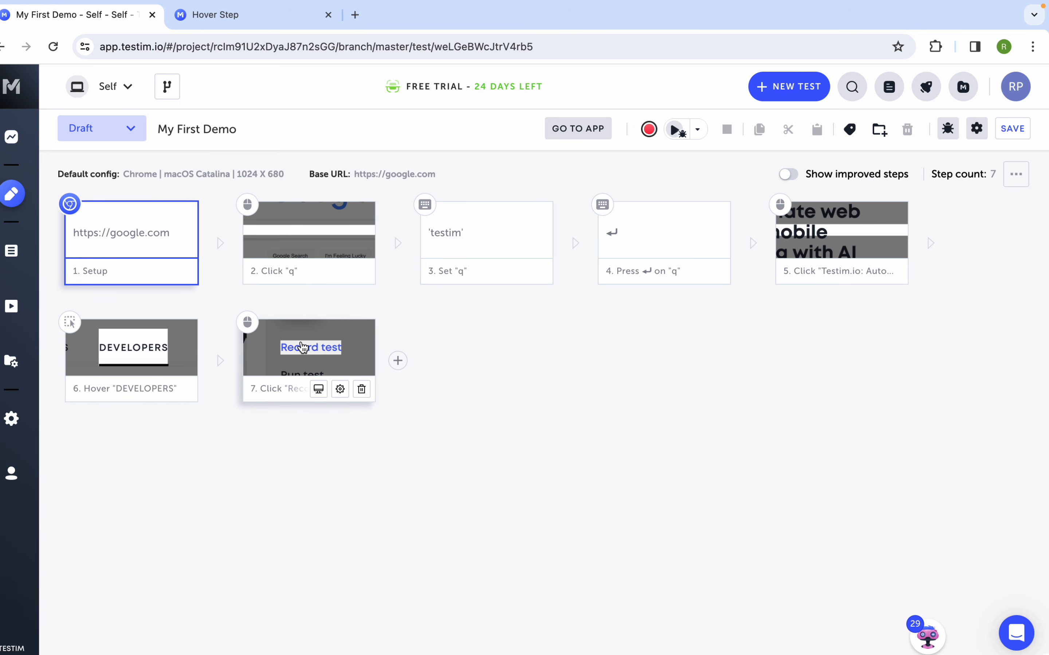
mouse_move(383, 349)
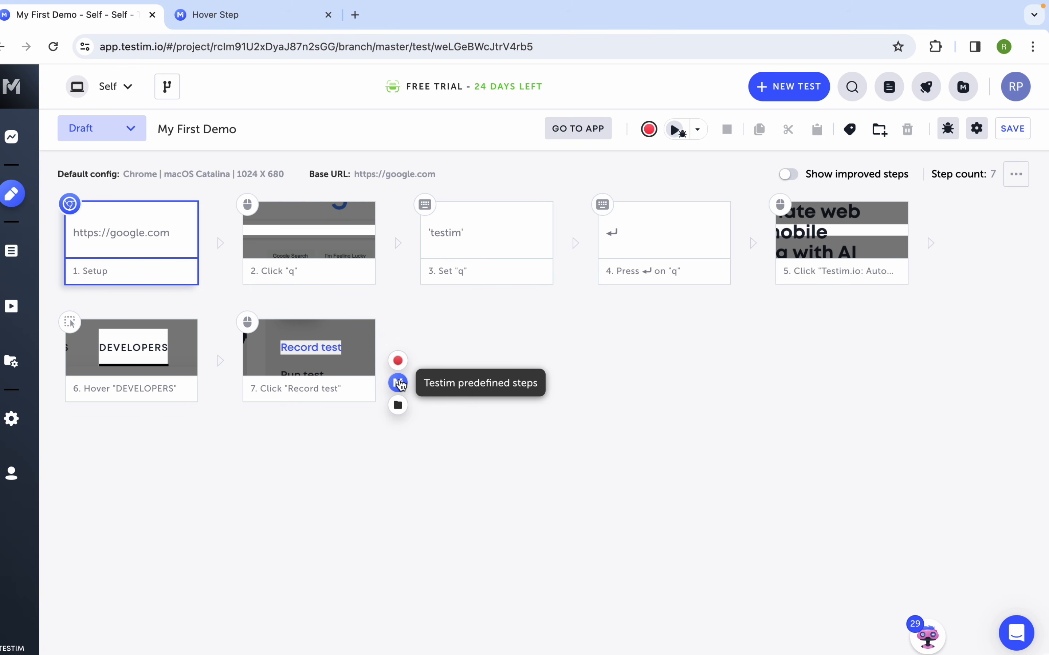
Step: Look through the predefined steps offered after Click "Record test": Most Popular, Validations, Wait For, Actions and Salesforce
left_click(398, 383)
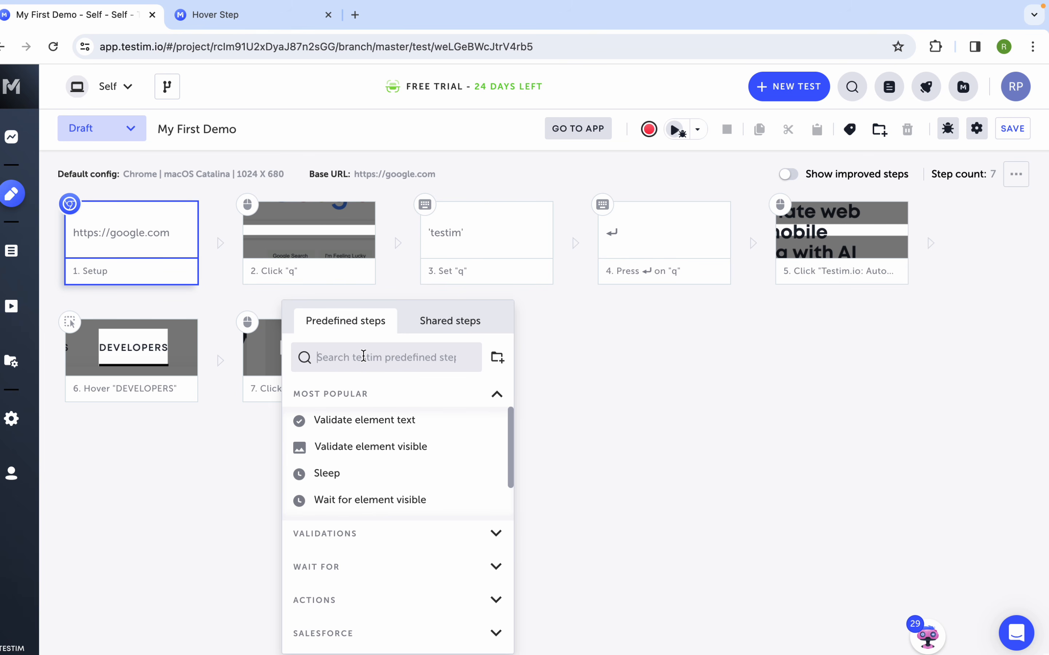
scroll(352, 432, "down", 2)
scroll(352, 432, "up", 2)
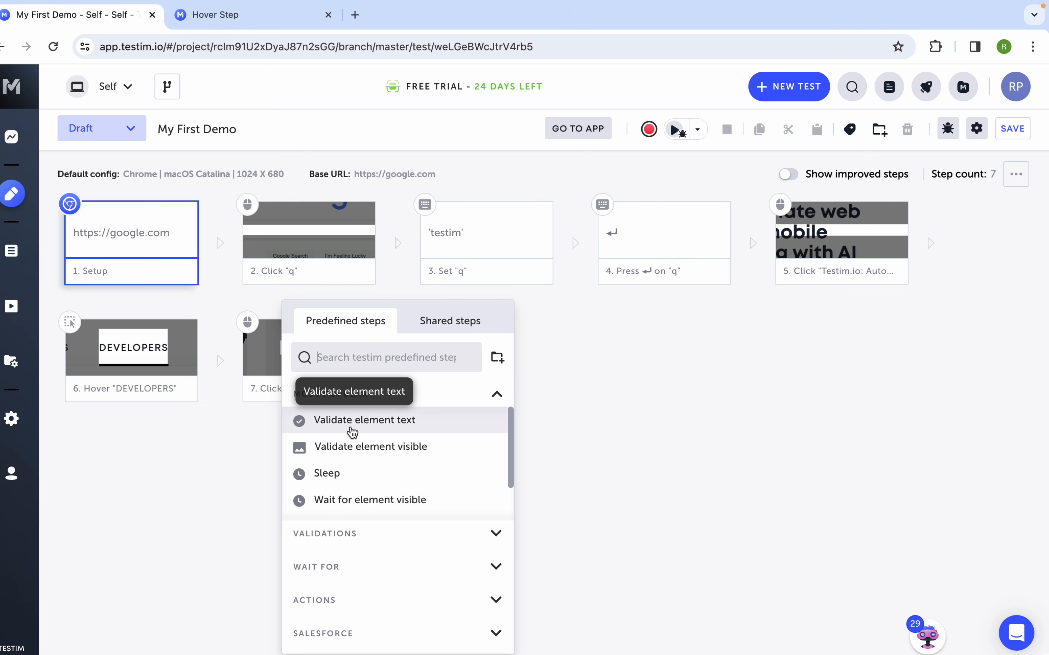
left_click(451, 538)
scroll(393, 518, "down", 2)
scroll(393, 519, "up", 2)
scroll(393, 518, "down", 3)
left_click(493, 569)
scroll(471, 562, "down", 3)
left_click(494, 601)
scroll(438, 565, "down", 5)
left_click(494, 633)
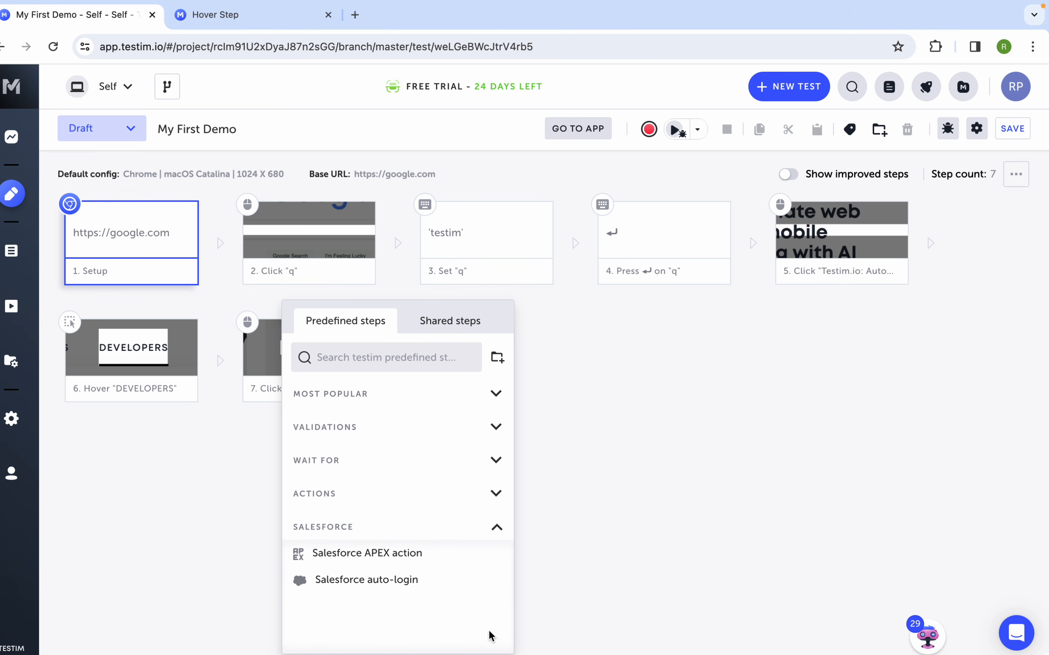
left_click(360, 360)
type("text")
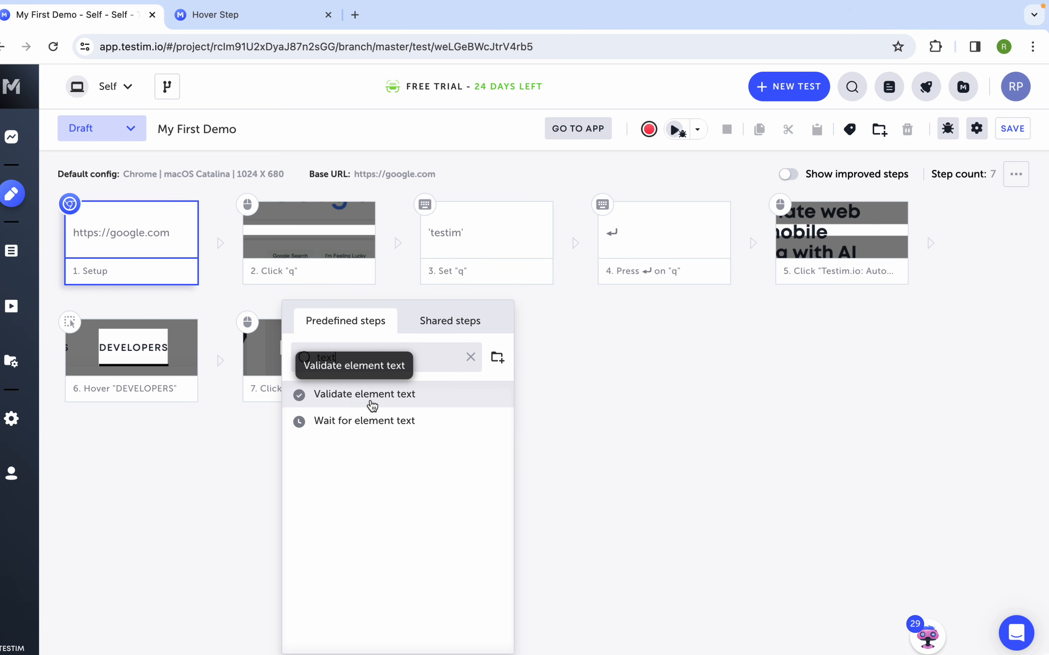
left_click(371, 401)
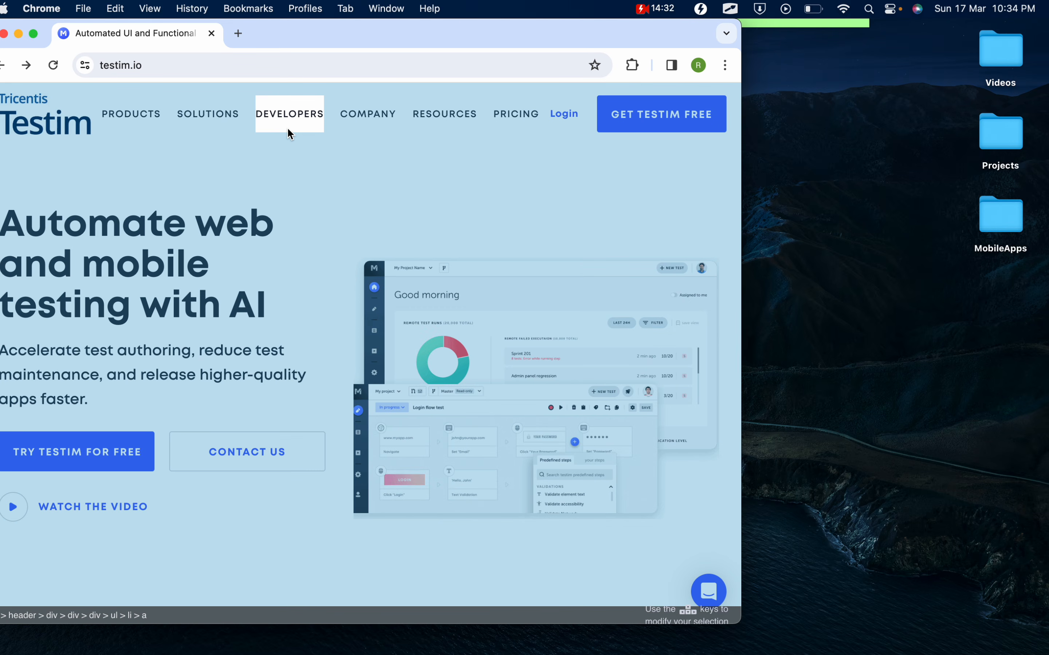
left_click(287, 127)
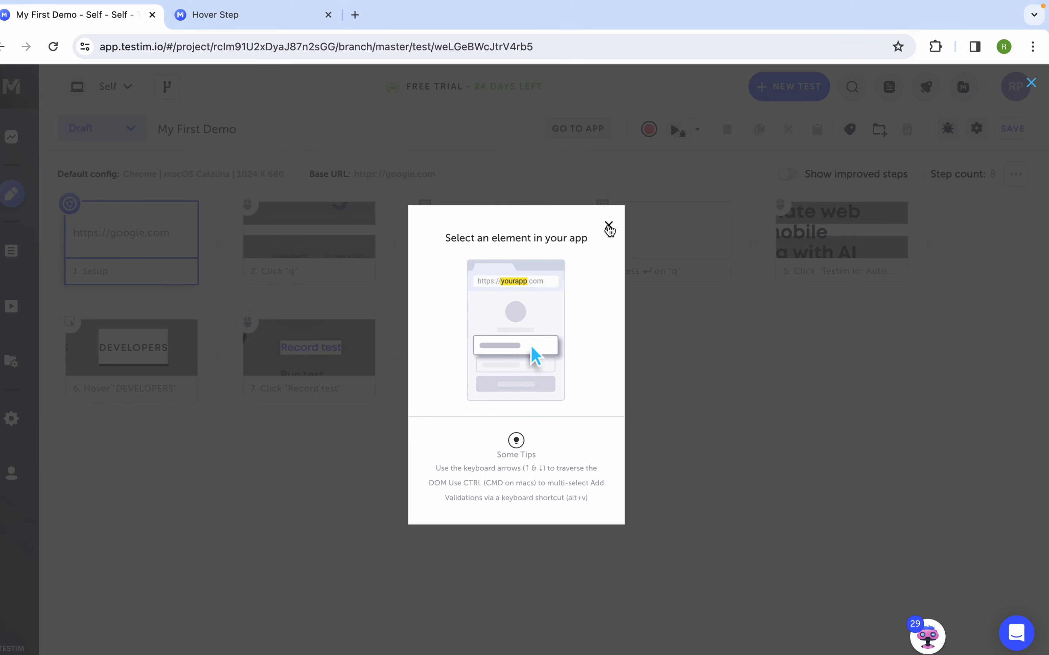
left_click(609, 228)
Step: Open the "Record test" documentation listed under Developers on the testim.io site and return to the test editor
mouse_move(290, 114)
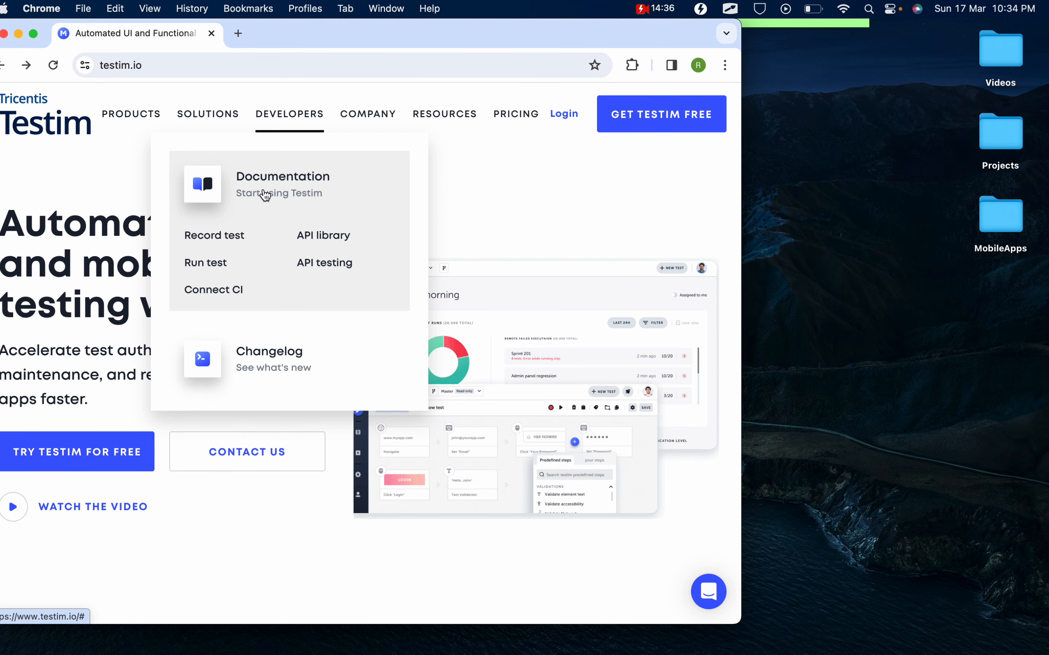
left_click(212, 238)
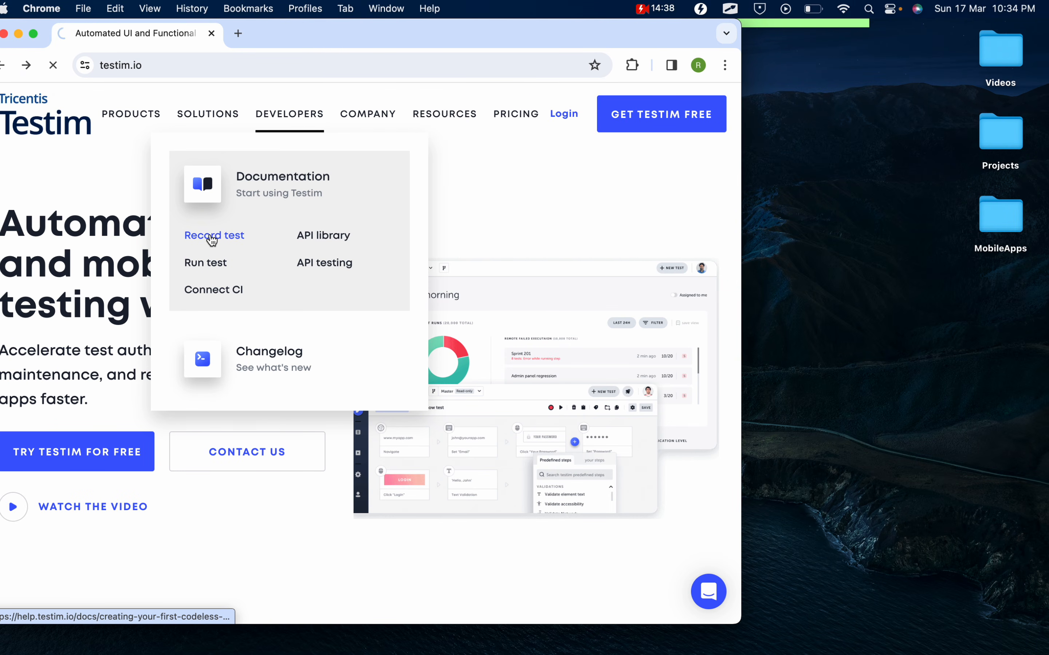
key("ctrl+Right")
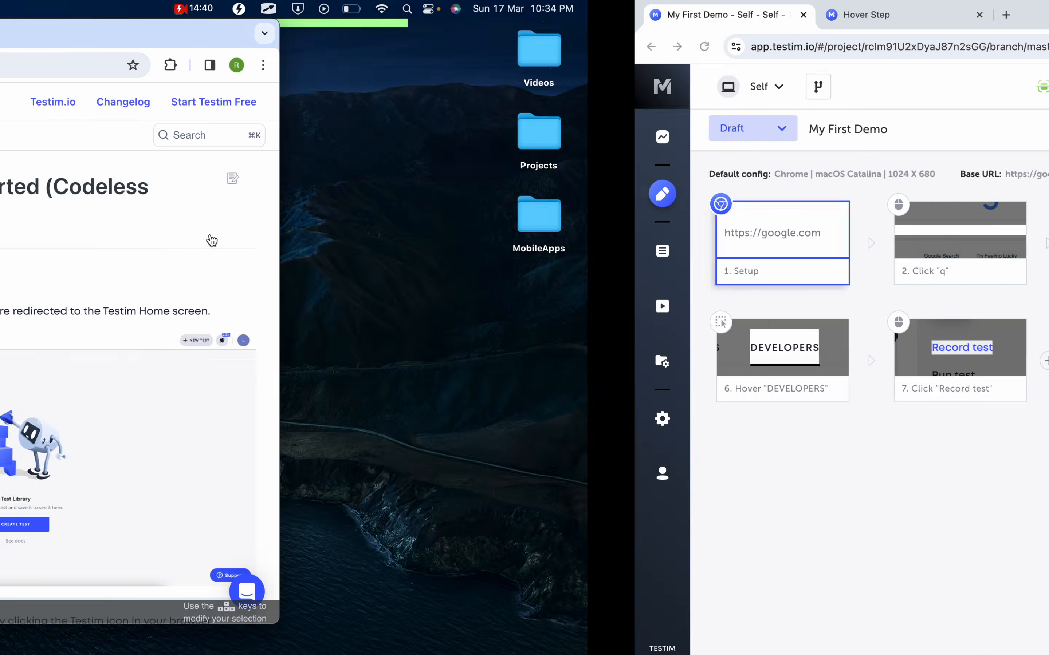
Step: Add a "Validate element text" step after Click "Record test", targeting the "Welcome aboard!" heading on the documentation page
mouse_move(398, 362)
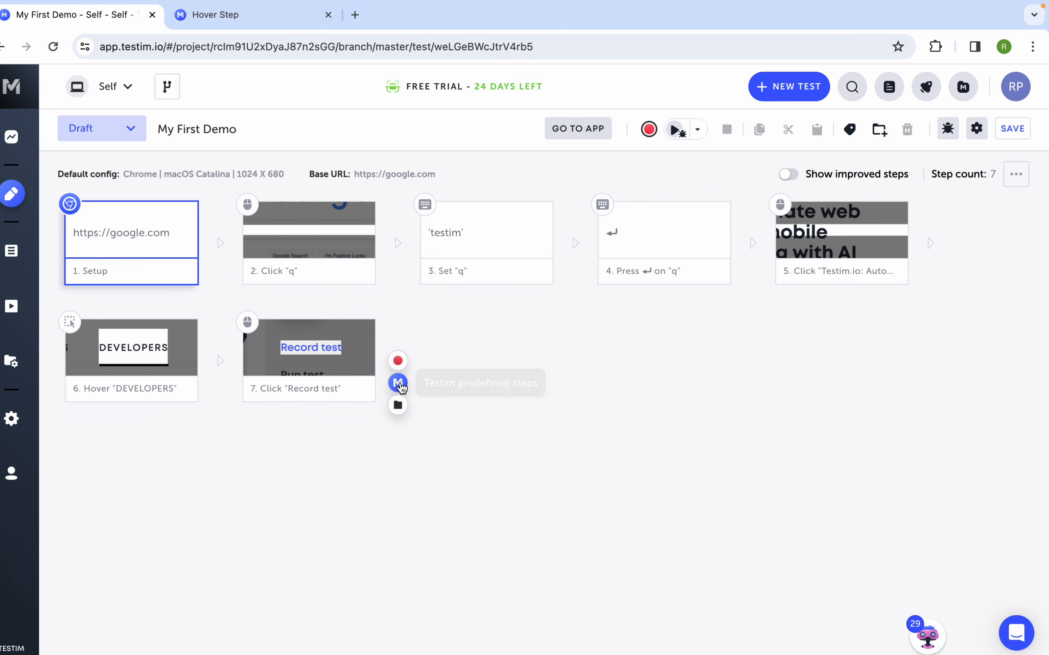
left_click(398, 383)
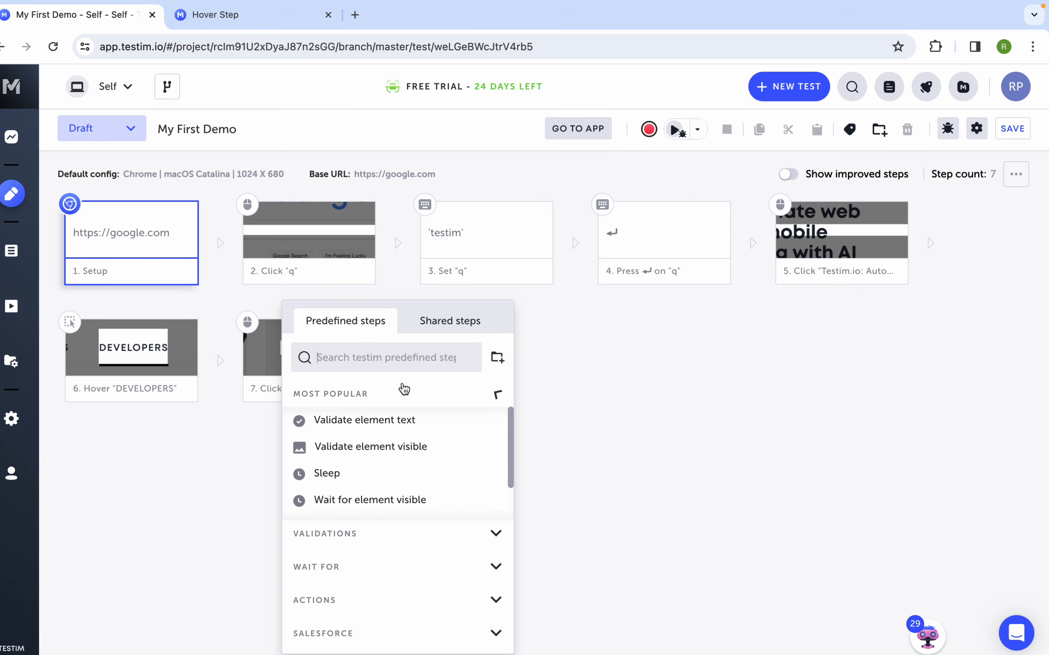
left_click(373, 423)
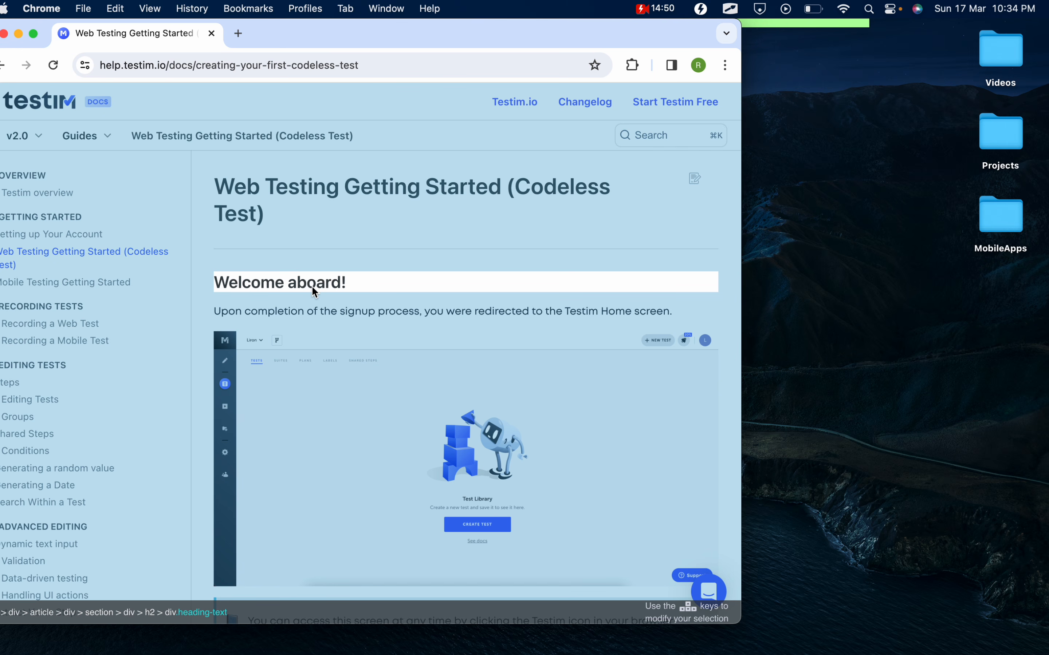
left_click(324, 285)
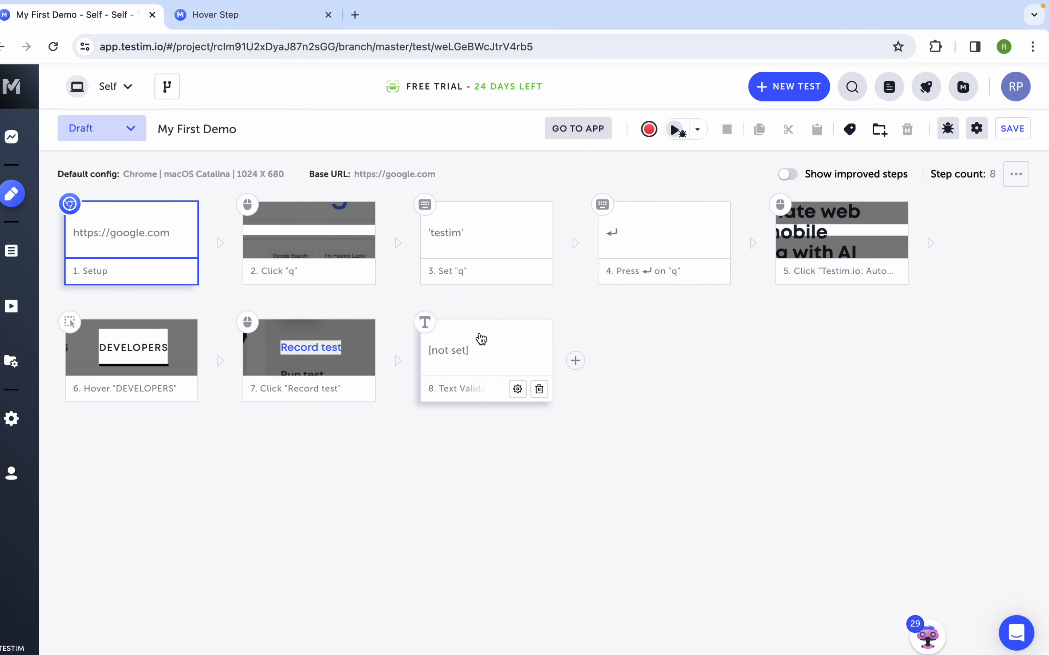
Step: Review the Text Validation step's expected value, target element and run options, and highlight its target element
left_click(466, 367)
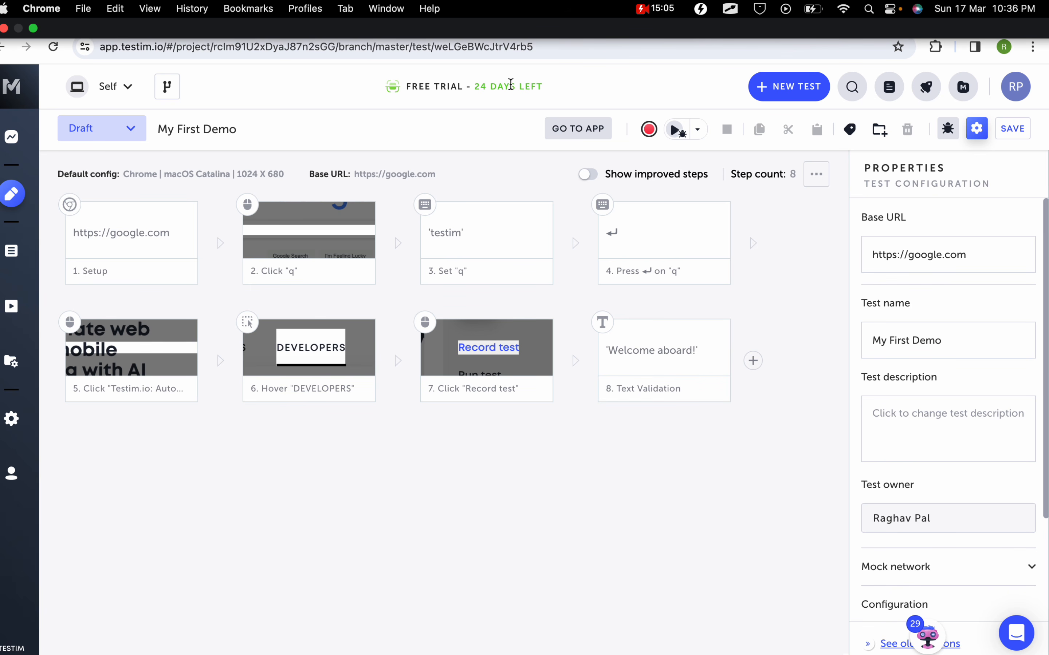
left_click(670, 346)
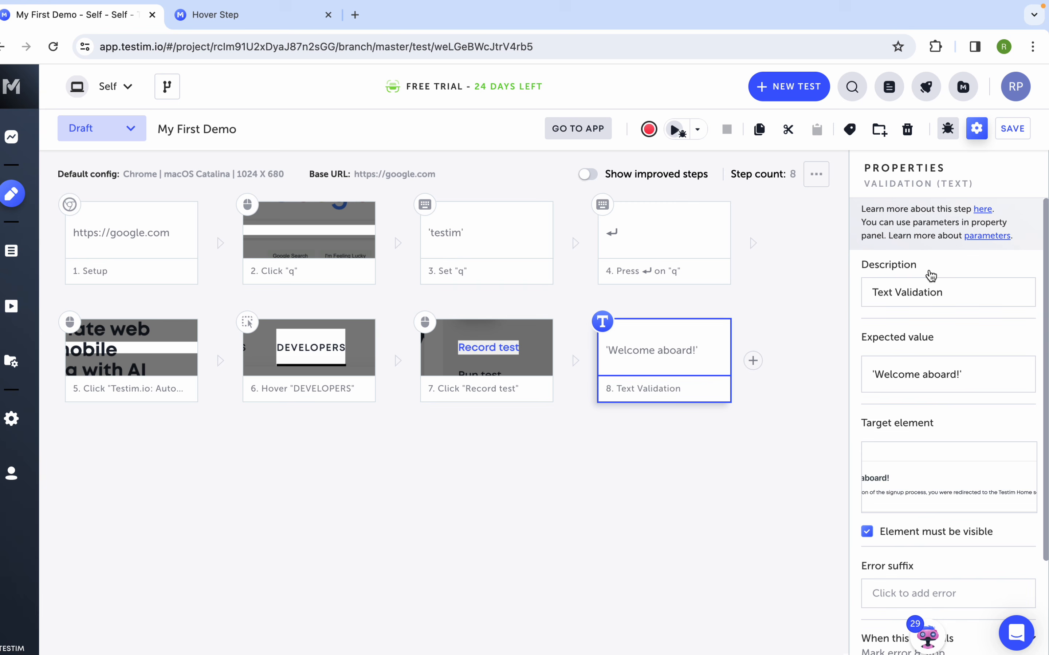
left_click_drag(973, 378, 862, 375)
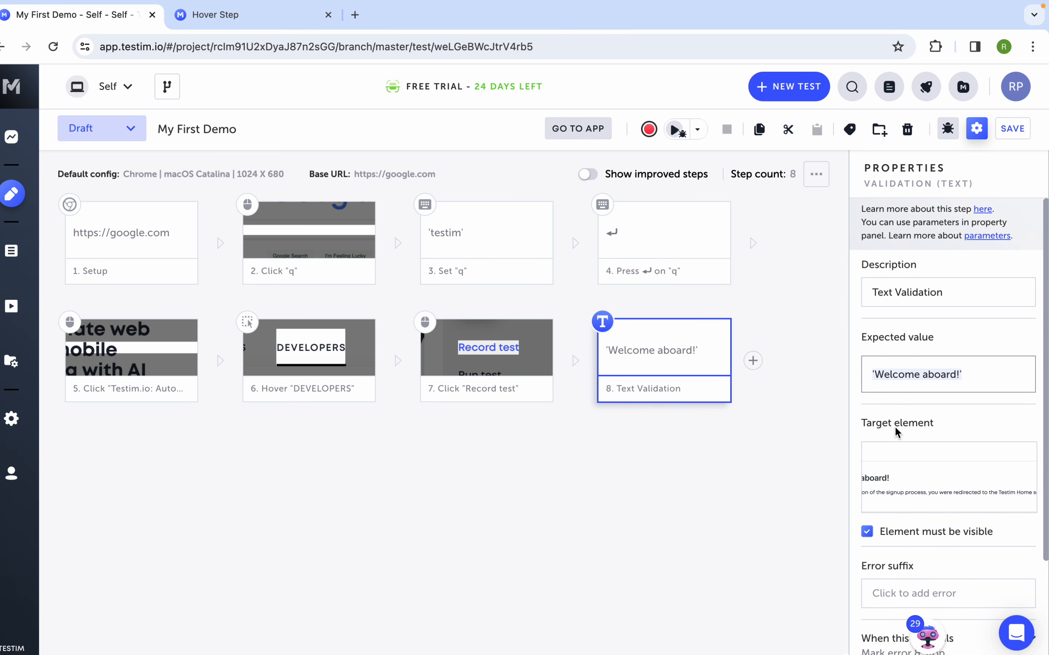
scroll(896, 432, "down", 3)
mouse_move(918, 360)
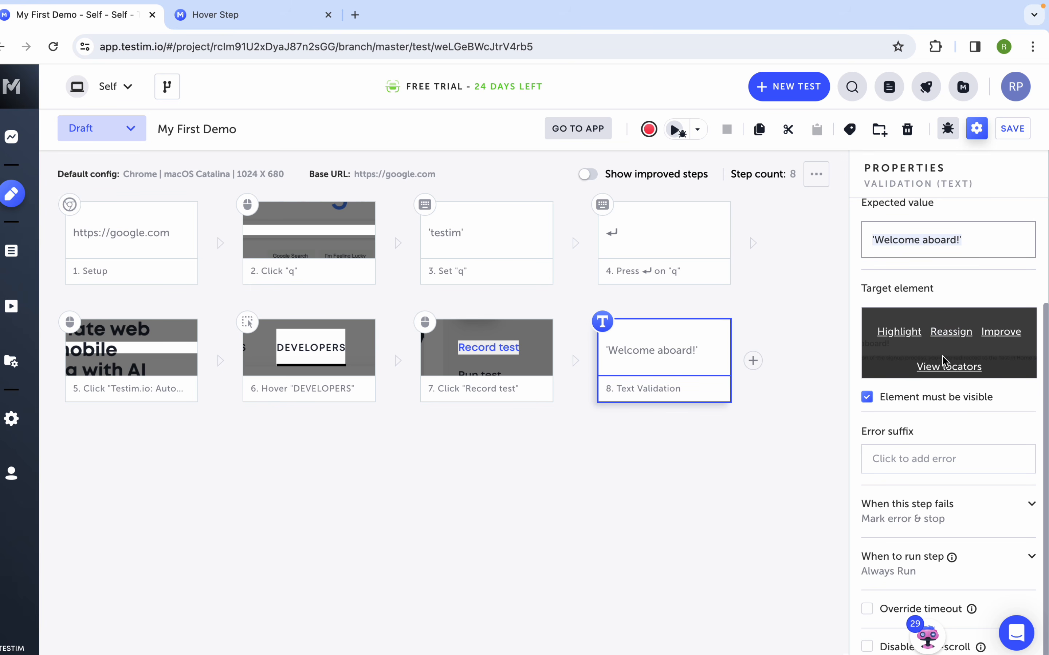
left_click(900, 332)
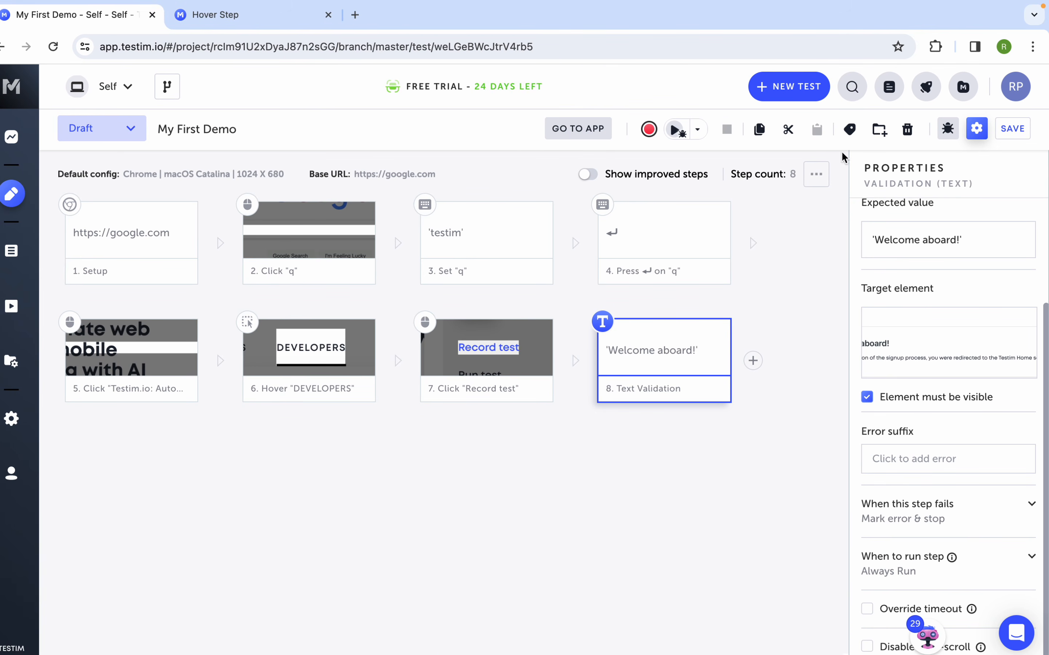
Step: Save the test with the revision message "added assertion step" and run it
left_click(1010, 130)
type("added assertion step")
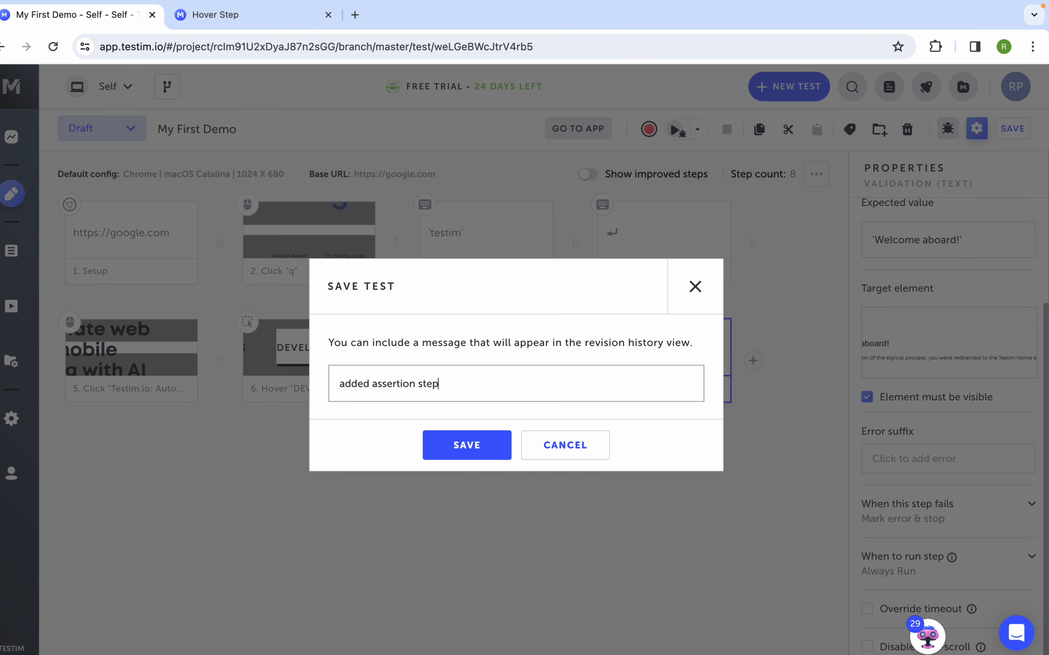
left_click(463, 445)
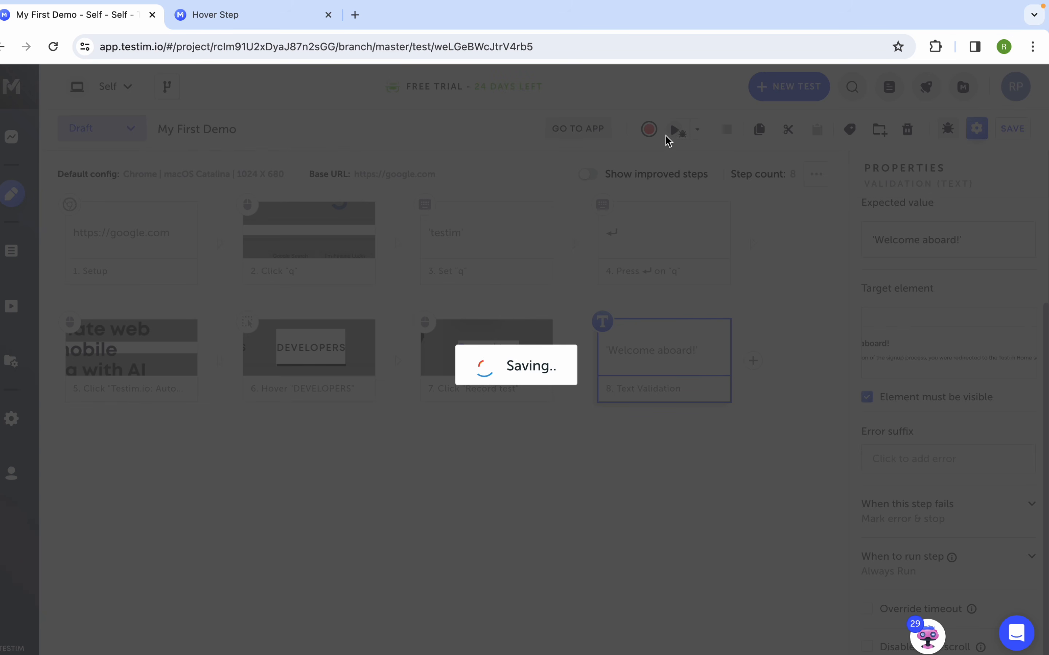
left_click(668, 139)
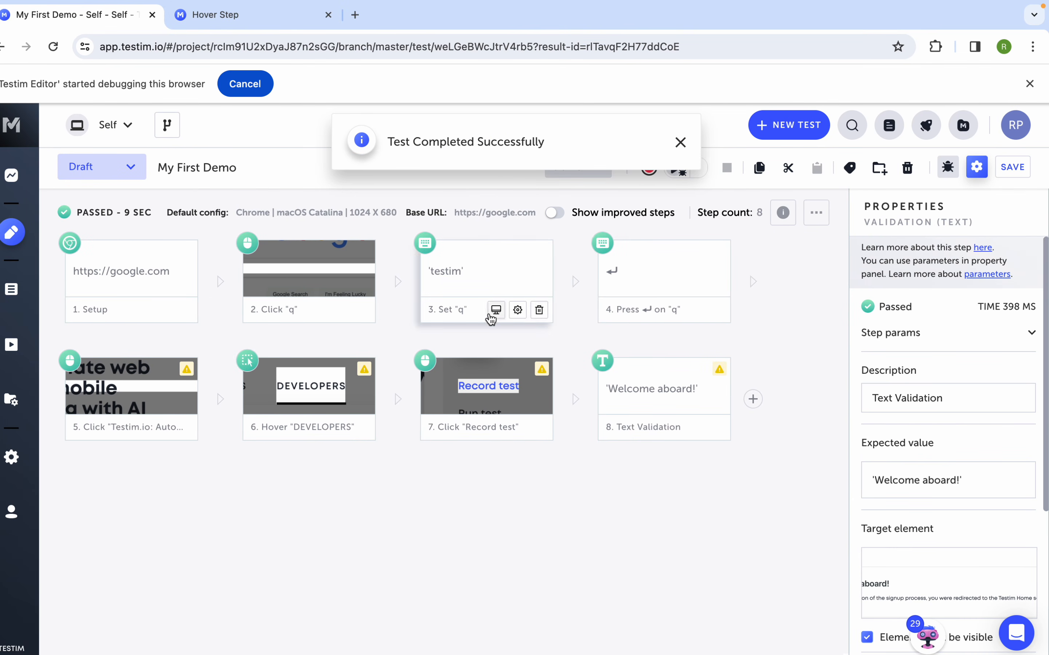
Step: Set the Text Validation step's expected value to 'Welcome aboard 123!'
left_click(635, 386)
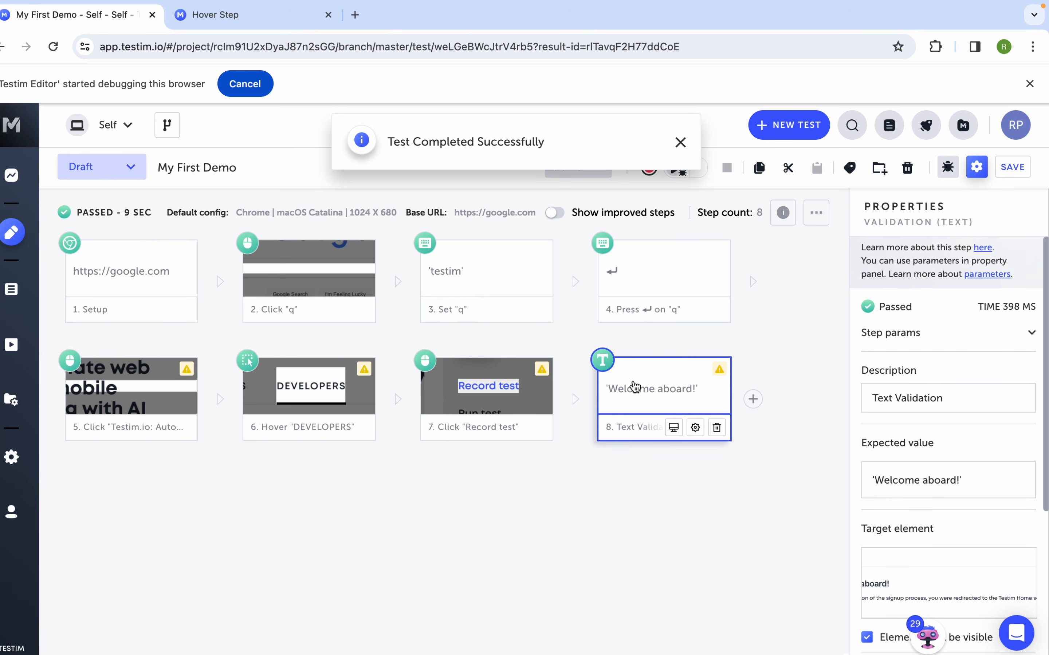
left_click(662, 387)
left_click(696, 428)
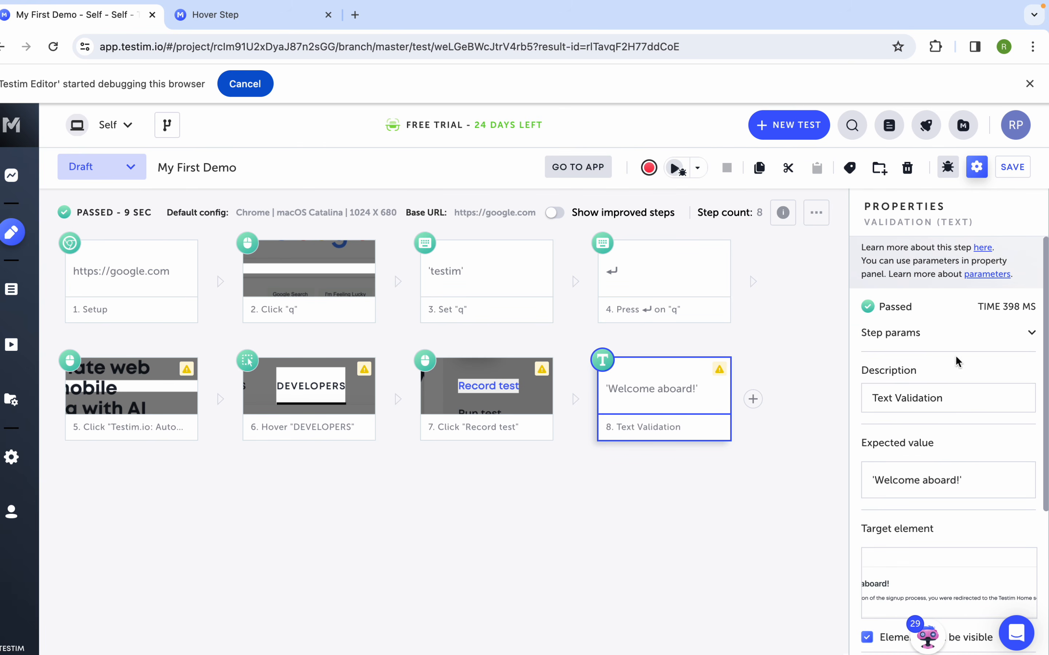
scroll(947, 417, "down", 2)
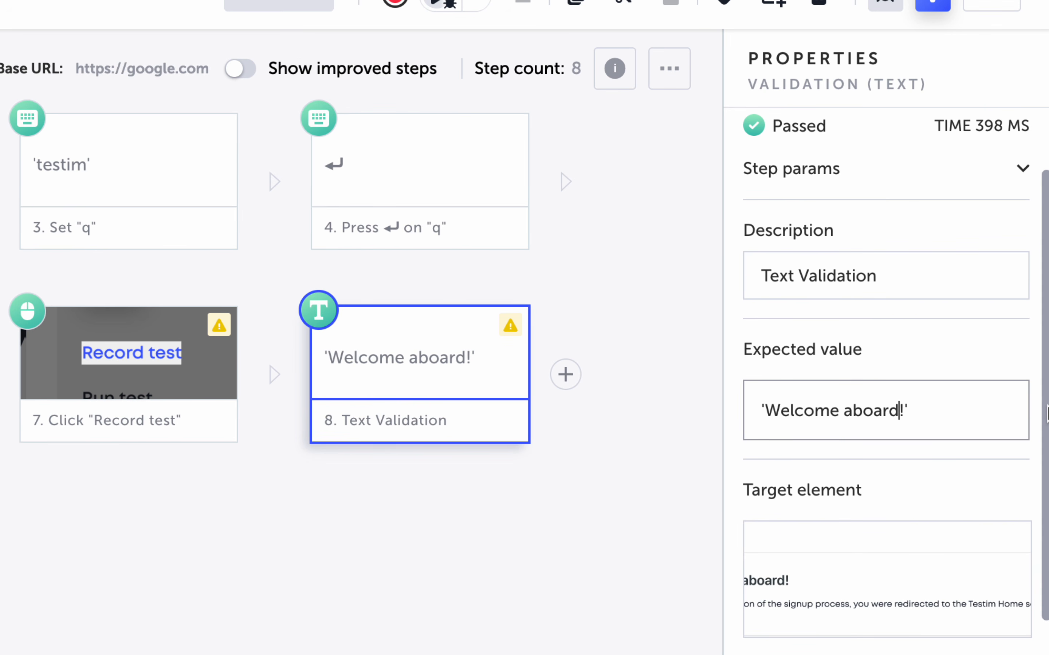
type("123")
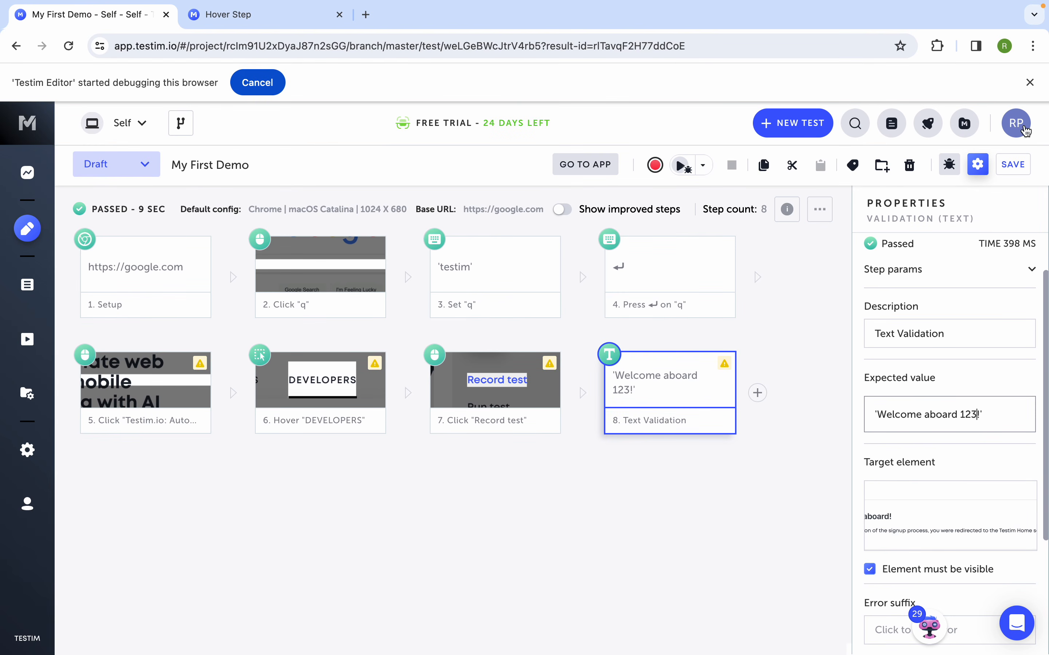
Step: Save the changed test without a revision message and run it again
left_click(992, 5)
left_click(485, 458)
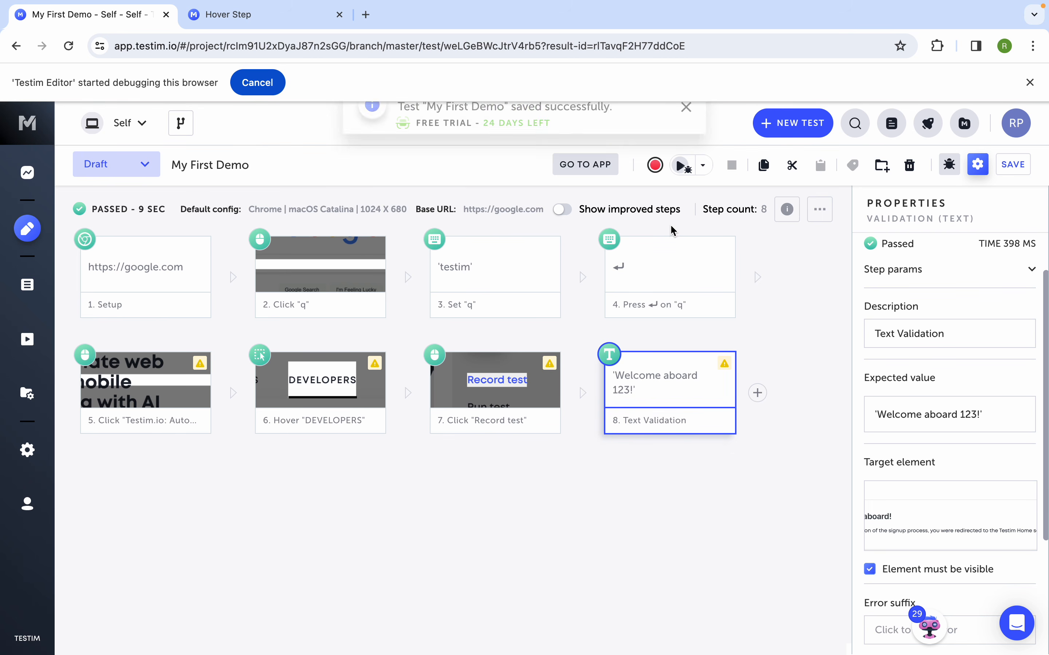
left_click(683, 175)
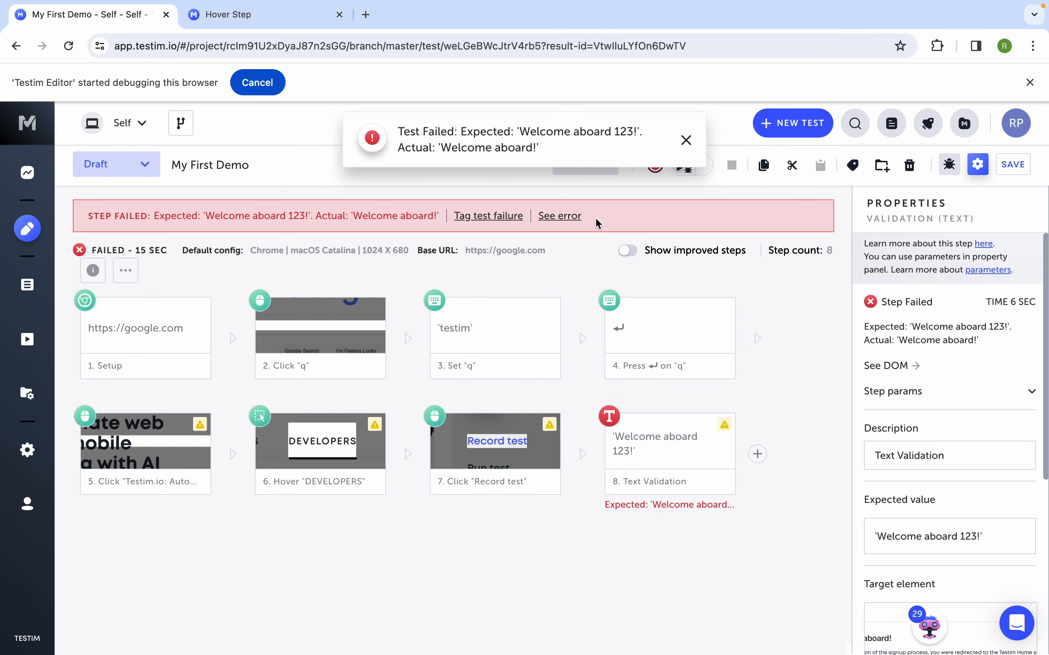
Step: Compare the failed Text Validation step's screenshots in the Baseline, Result and Side by Side views, and return to the test
left_click(673, 211)
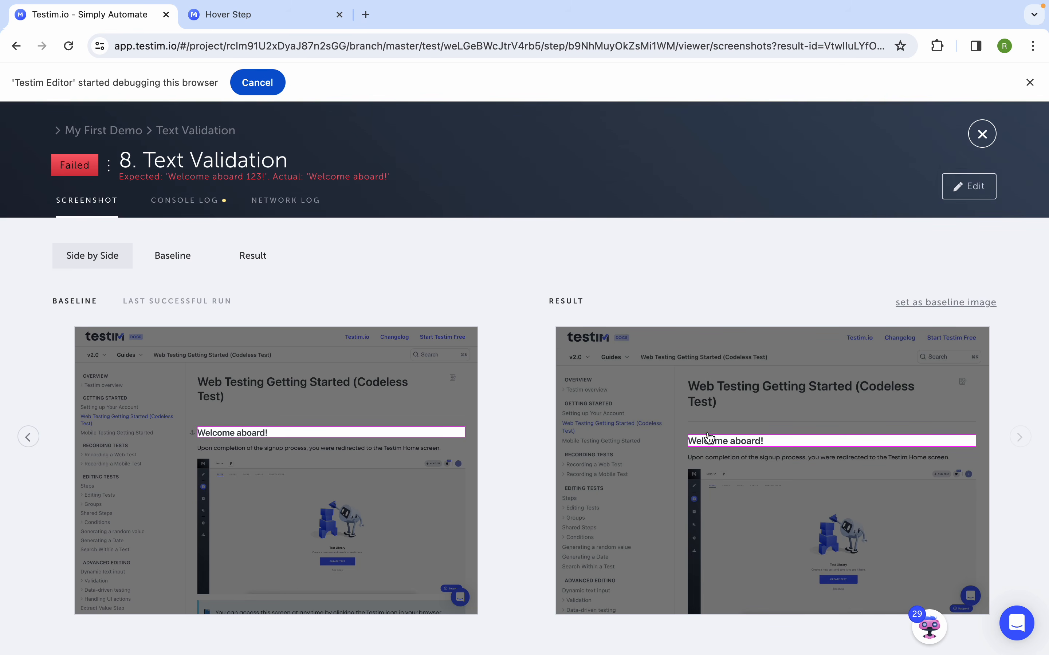
left_click(178, 260)
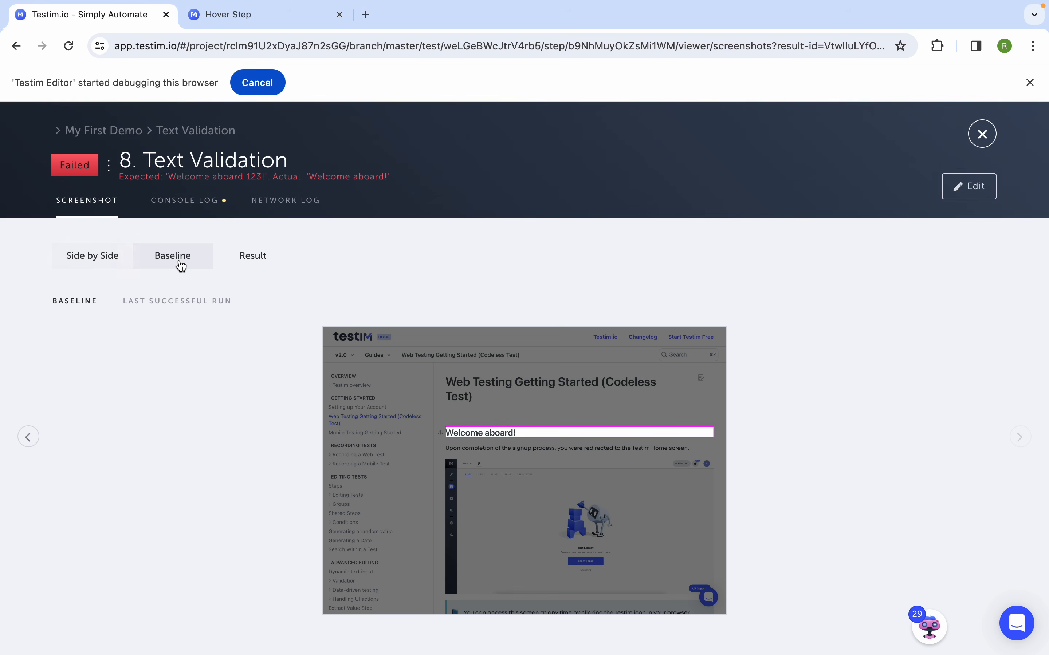
left_click(253, 257)
left_click(80, 260)
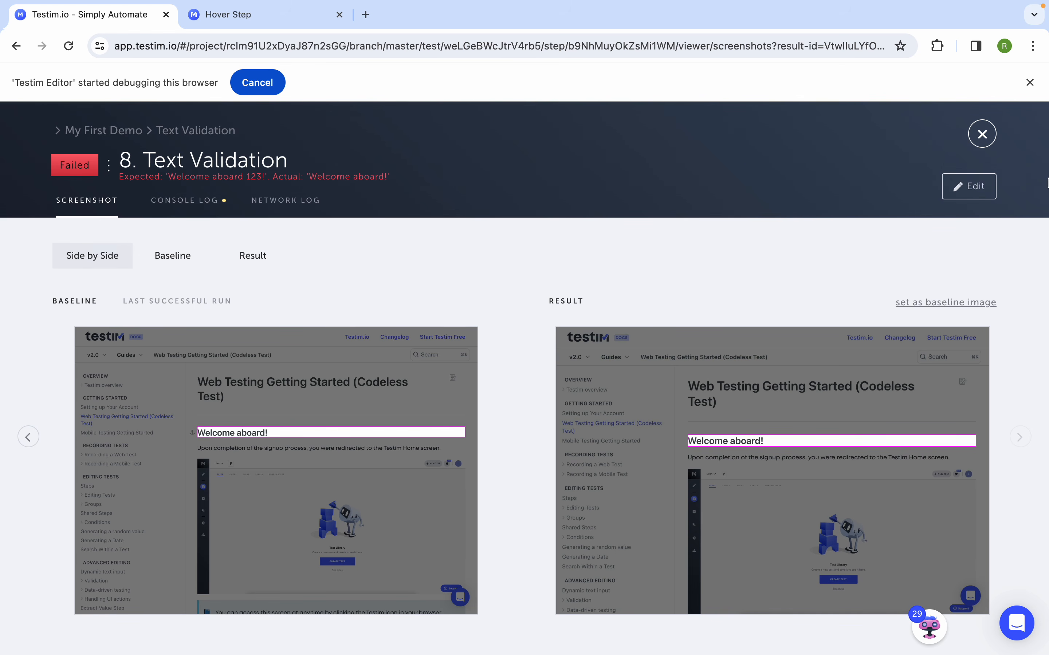
left_click(985, 140)
Step: Restore the Text Validation step's expected value to 'Welcome aboard!' and save the test without a revision message
mouse_move(494, 450)
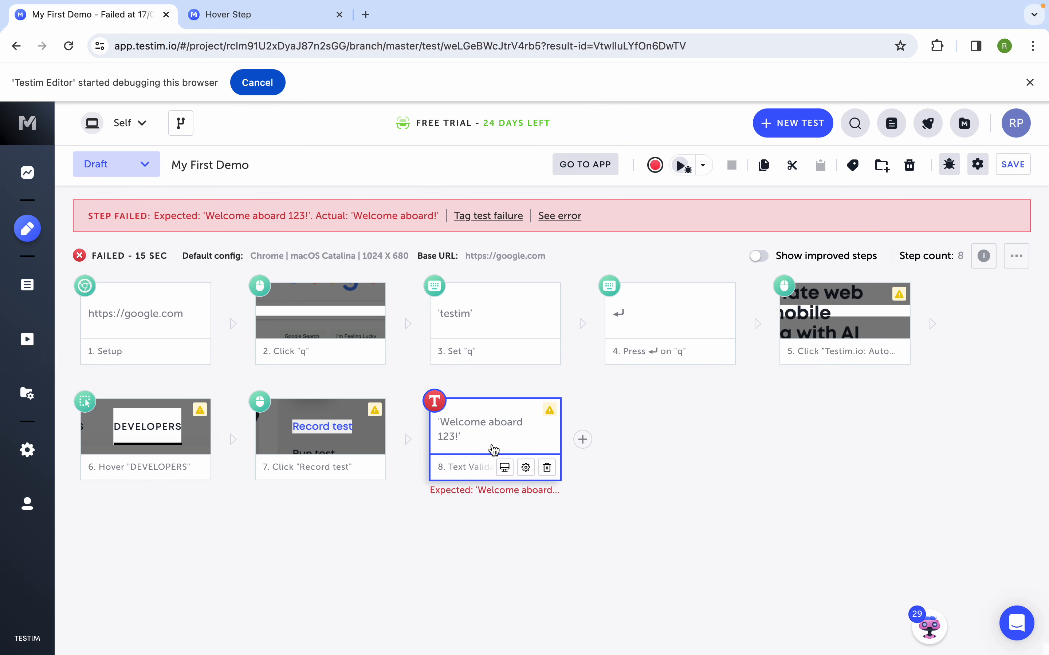
left_click(493, 443)
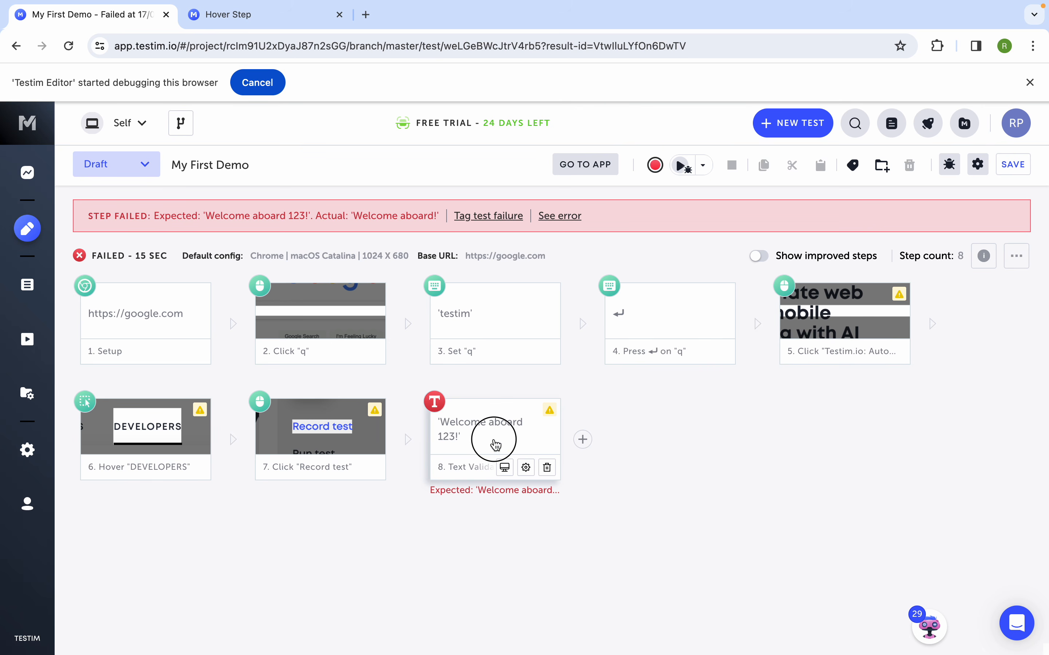
left_click(526, 468)
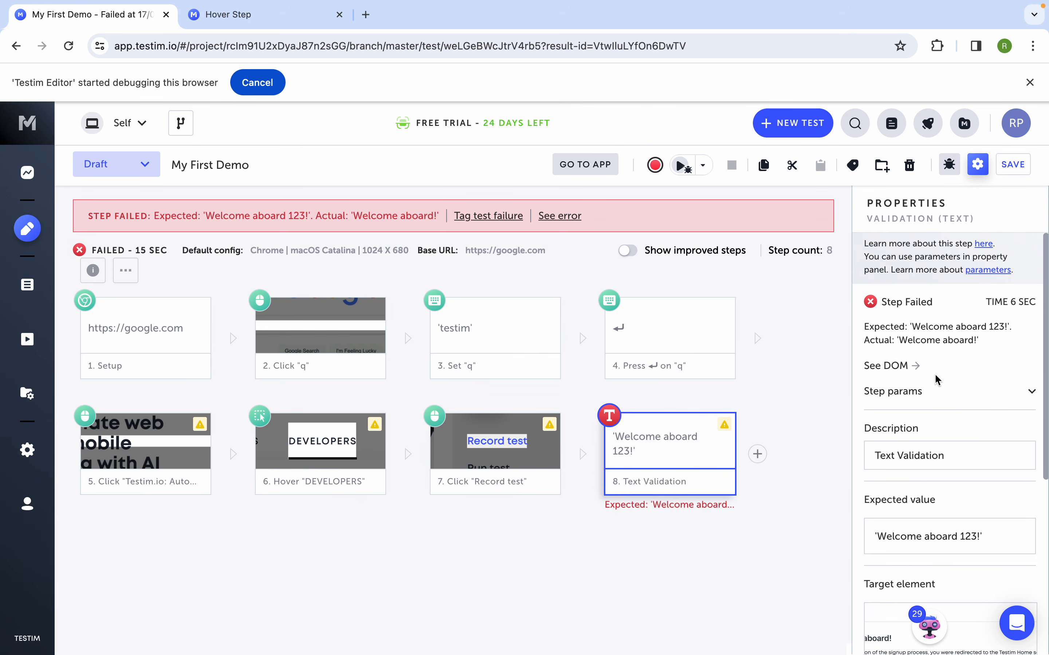
left_click(976, 538)
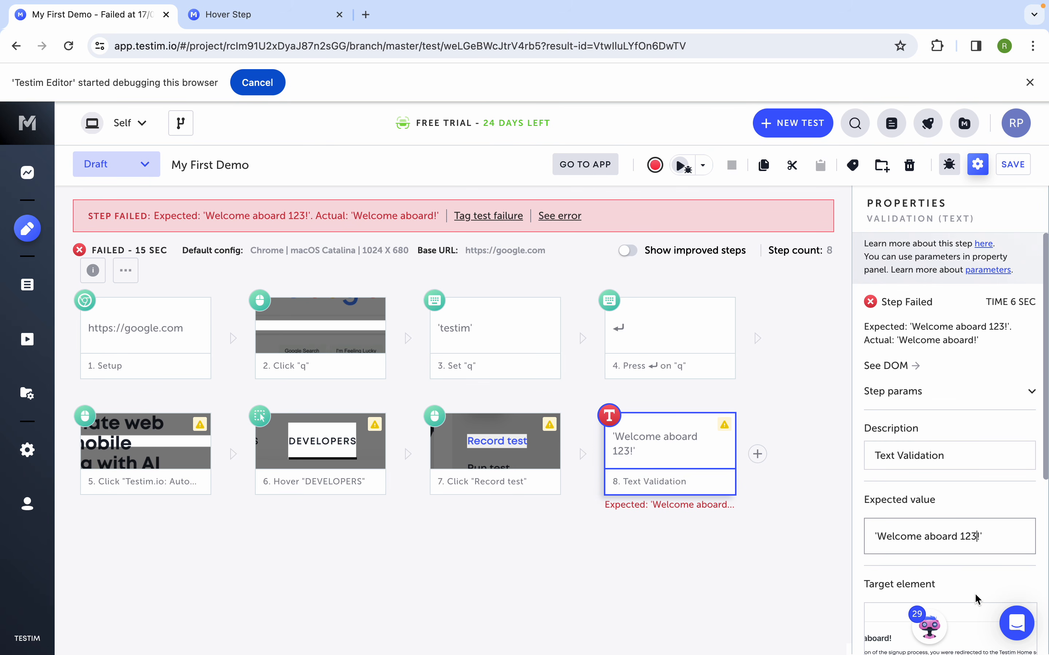
key("BackSpace")
key("BackSpace")
key("BackSpace")
key("BackSpace")
left_click(1013, 167)
left_click(501, 457)
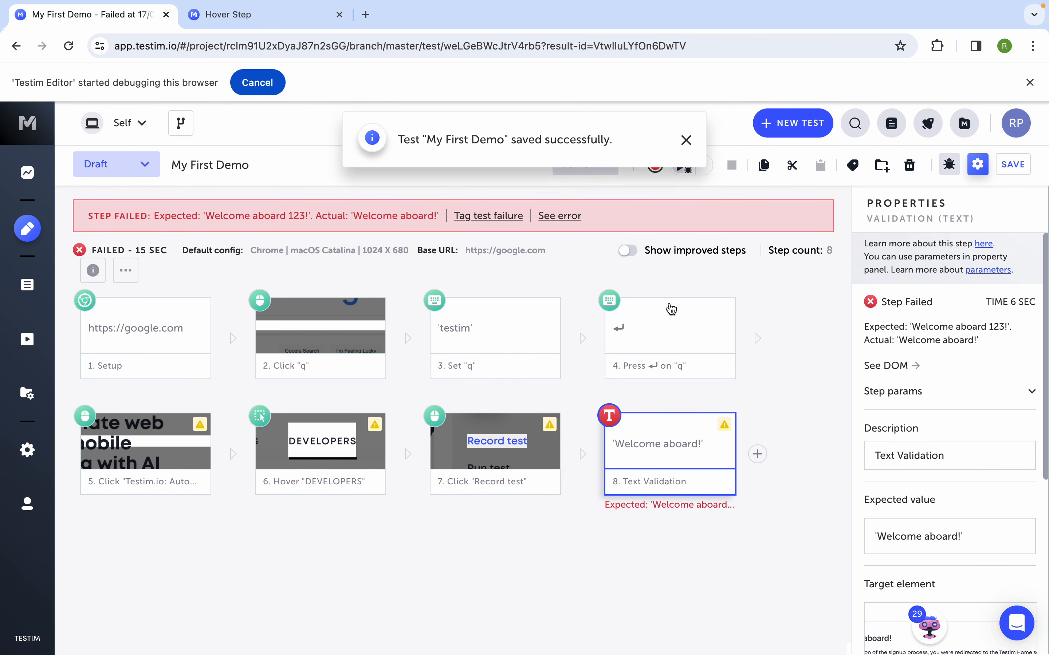
mouse_move(605, 354)
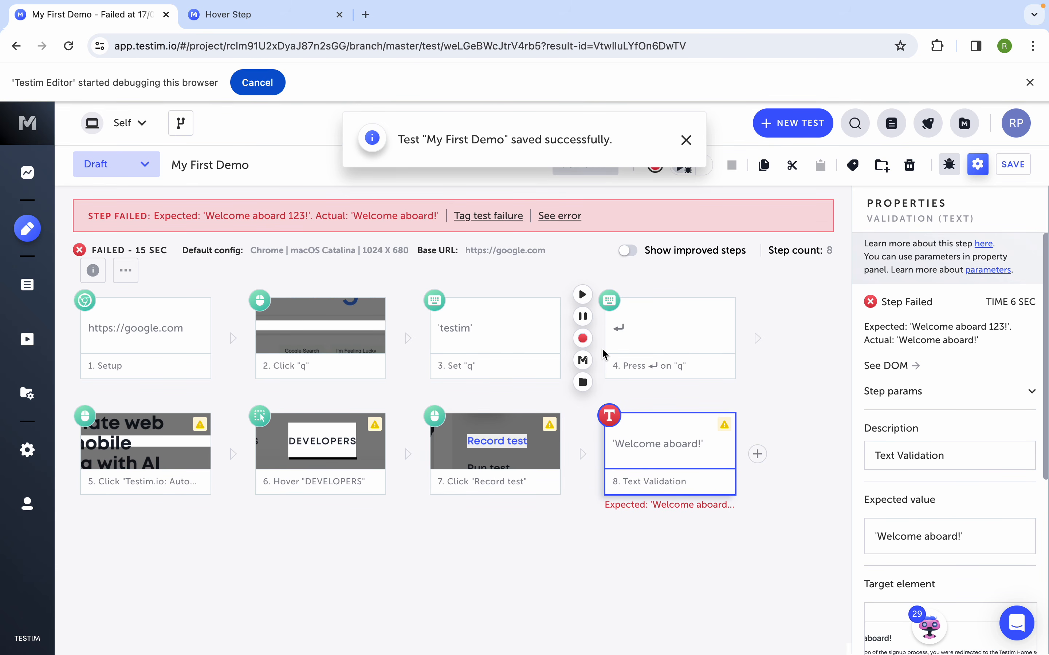
mouse_move(544, 462)
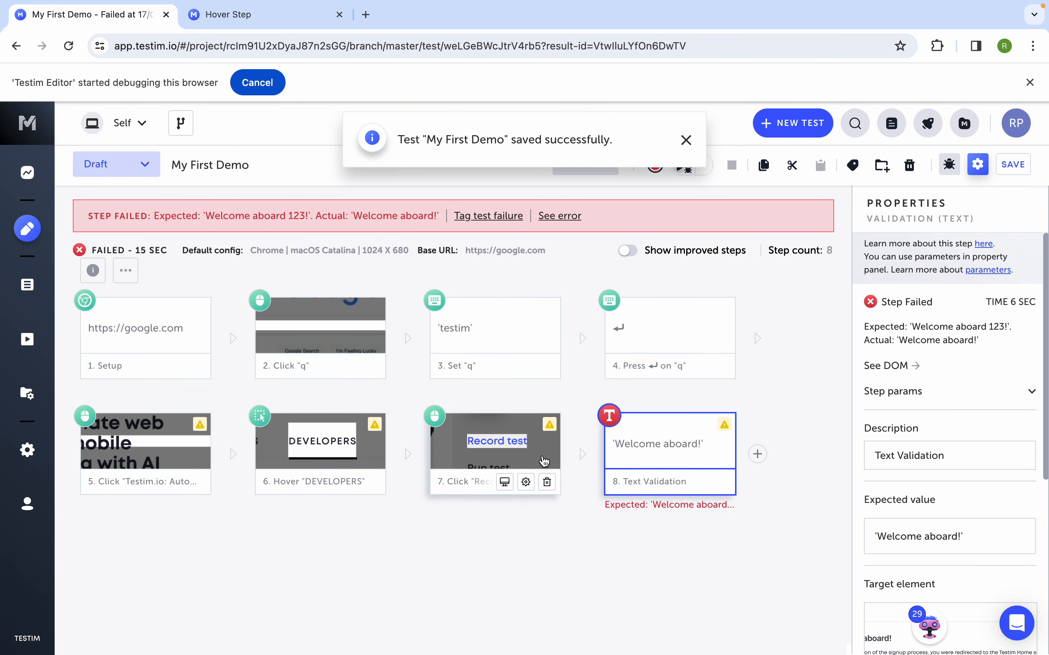
mouse_move(335, 311)
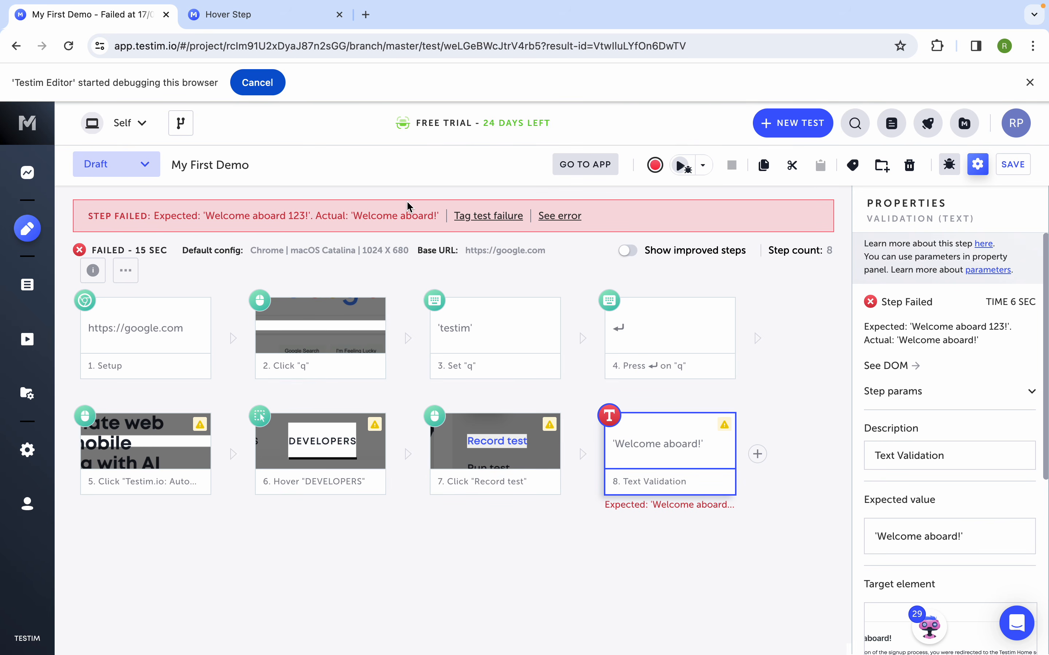
mouse_move(605, 5)
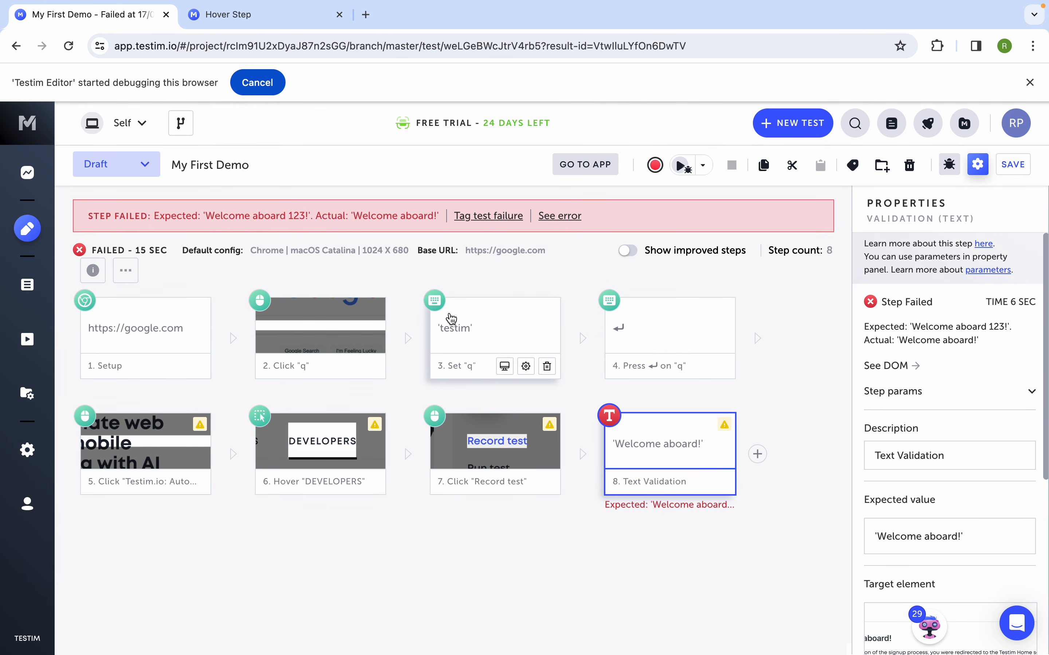
mouse_move(357, 338)
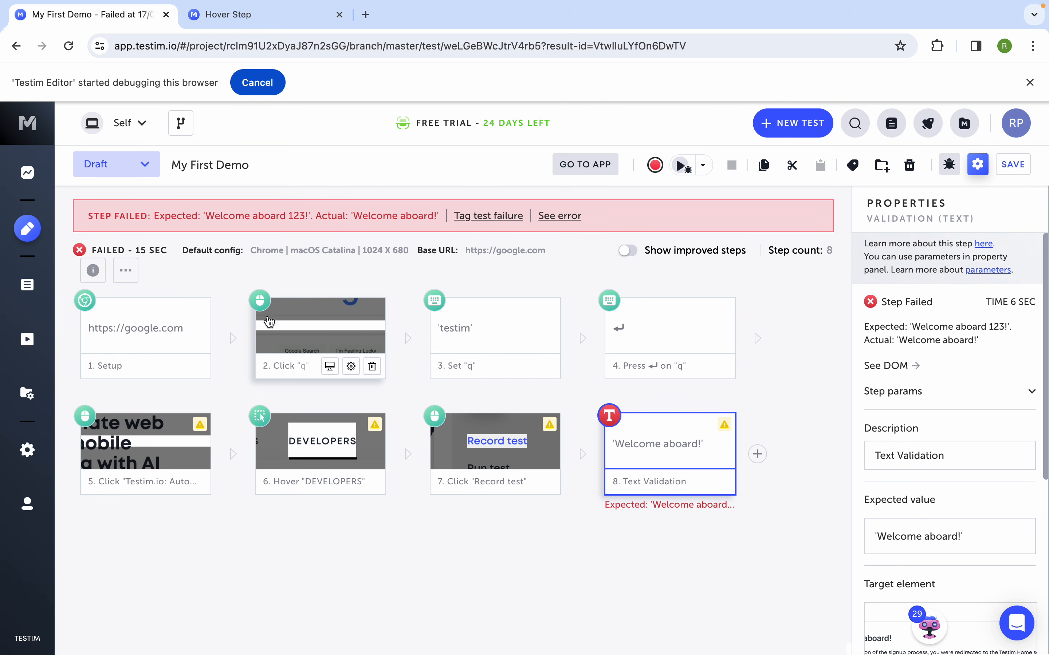
mouse_move(165, 380)
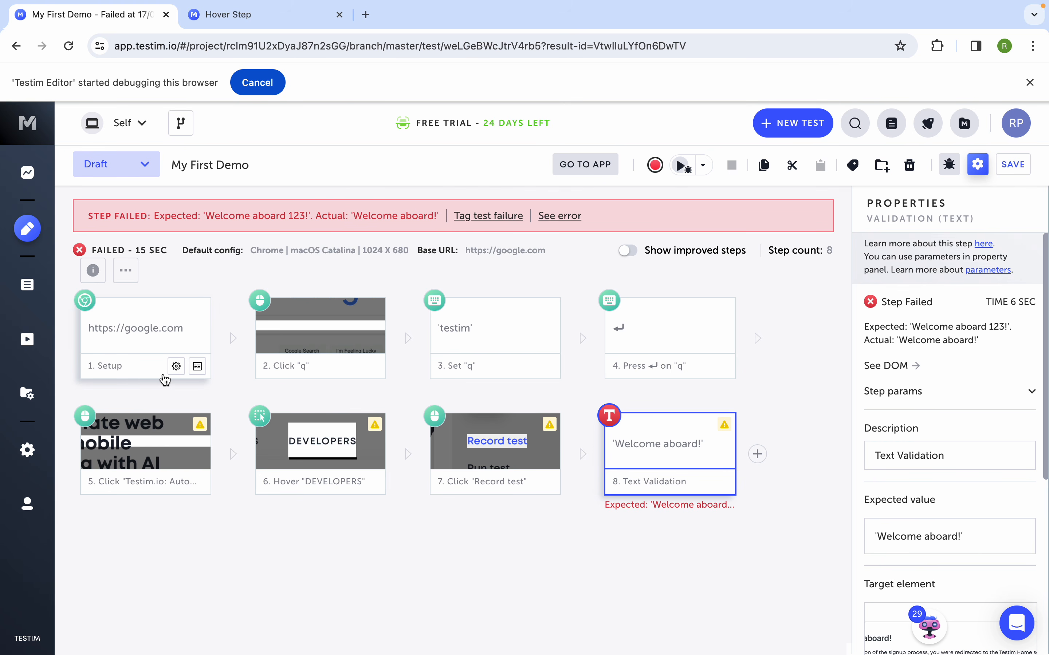
mouse_move(324, 343)
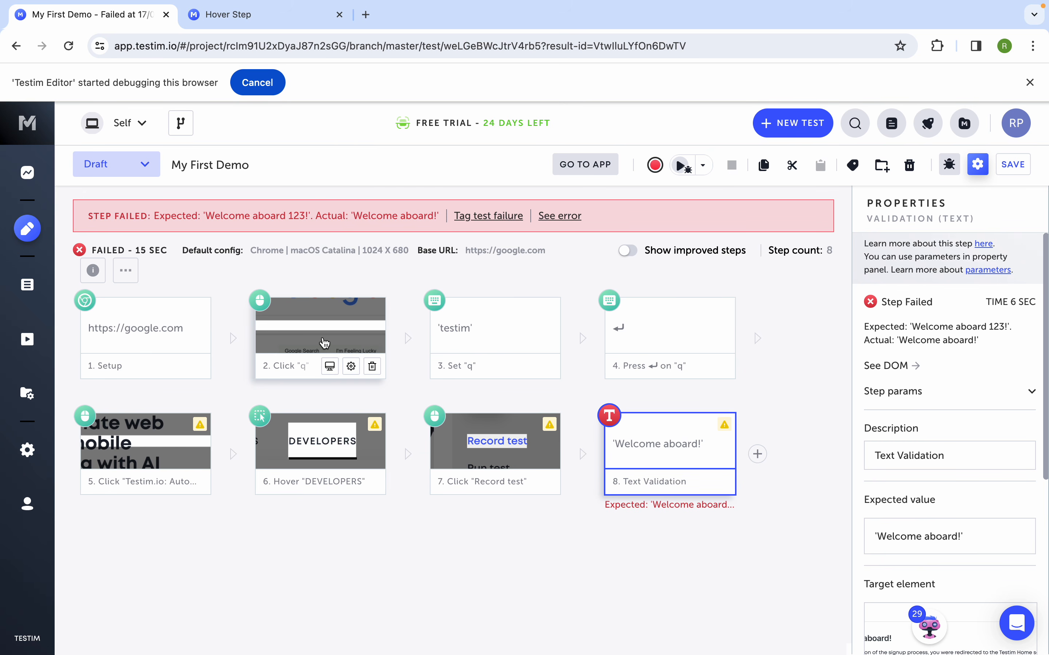
left_click(322, 343)
left_click(482, 354)
left_click(353, 329)
left_click(491, 340)
left_click(621, 341)
left_click(338, 339)
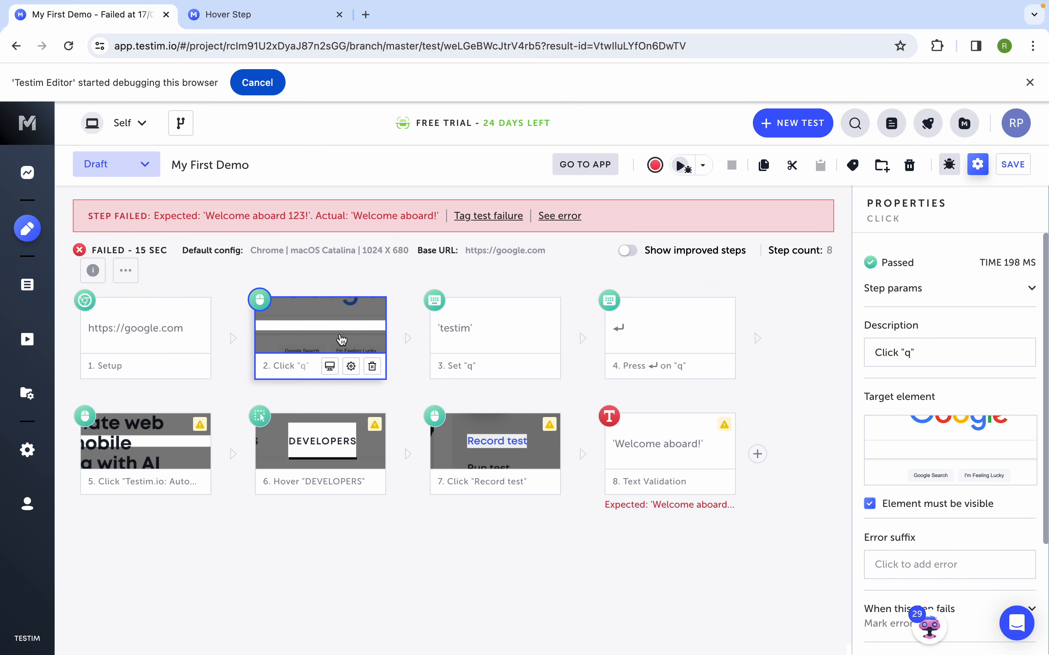
left_click(498, 331)
left_click(636, 337)
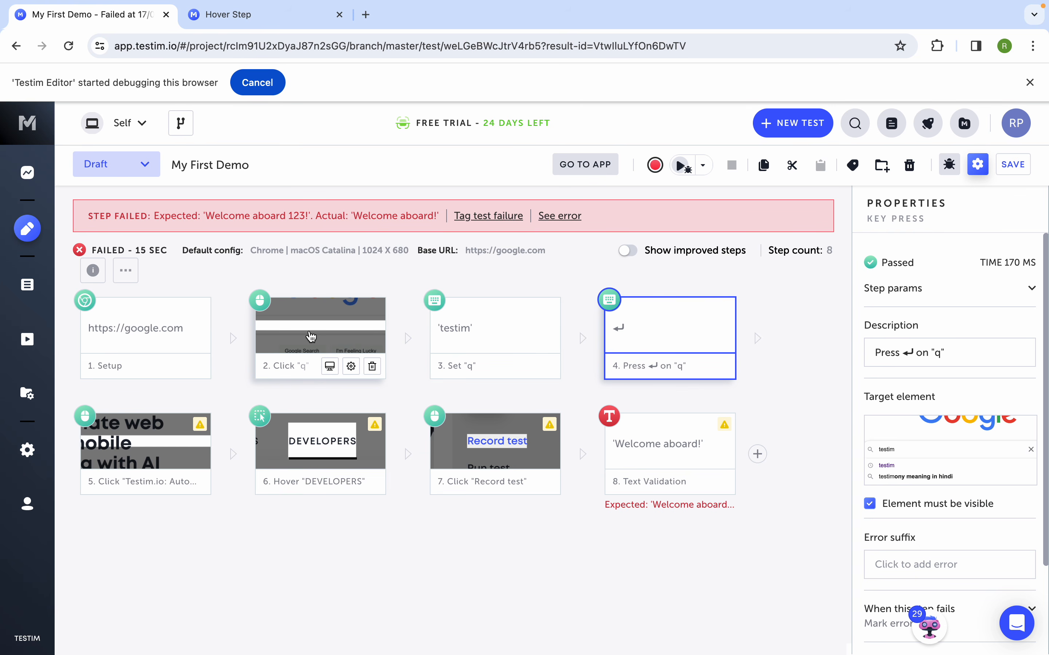
left_click(310, 336, "super")
left_click(487, 340, "super")
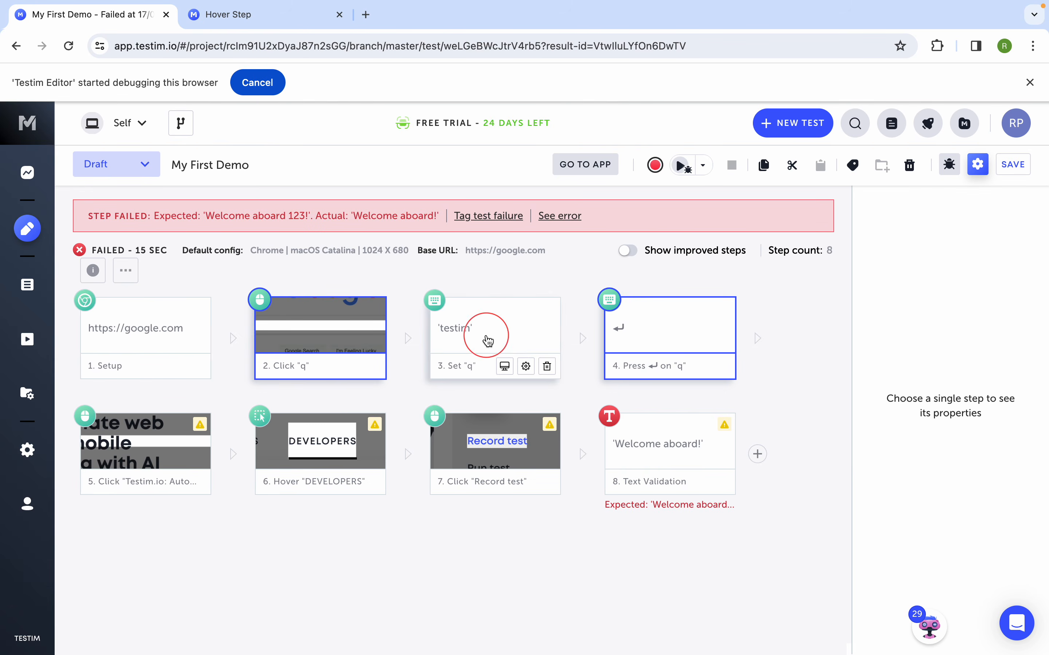
left_click(665, 336, "super")
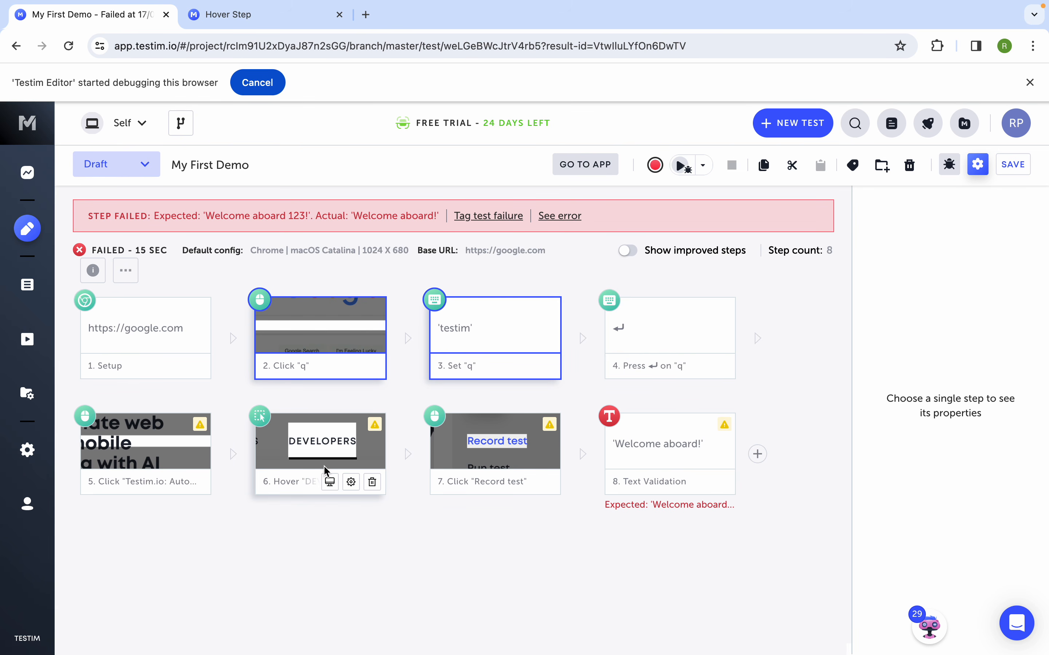
left_click(322, 555)
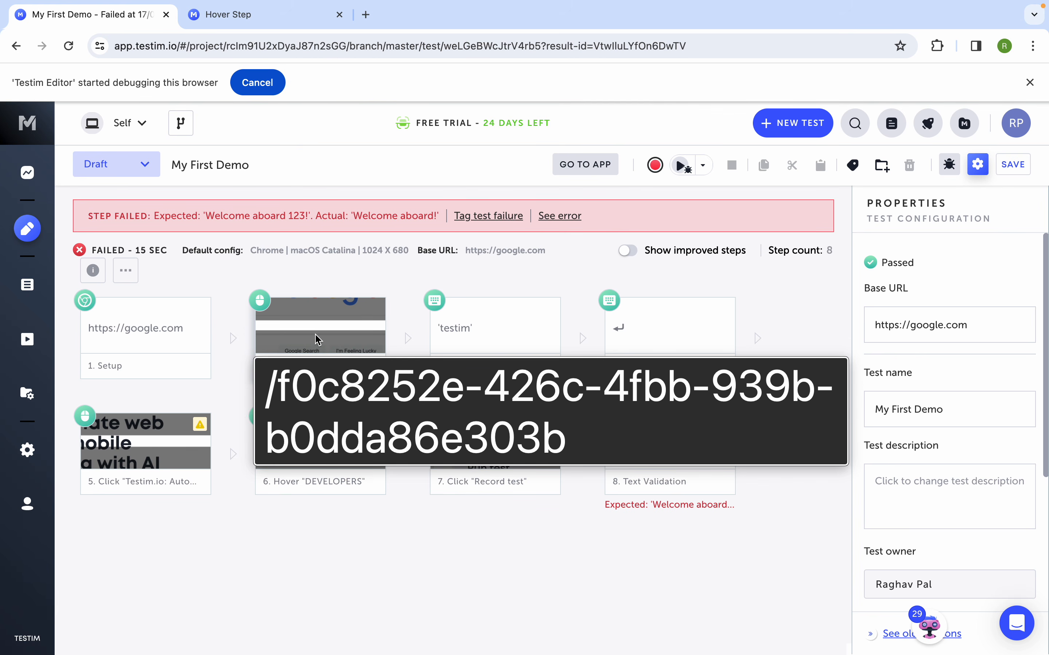
Step: Group the Click "q", Set "q" and Press Enter on "q" steps into a non-shared group named 'Goto Testim Homepage'
left_click(317, 337)
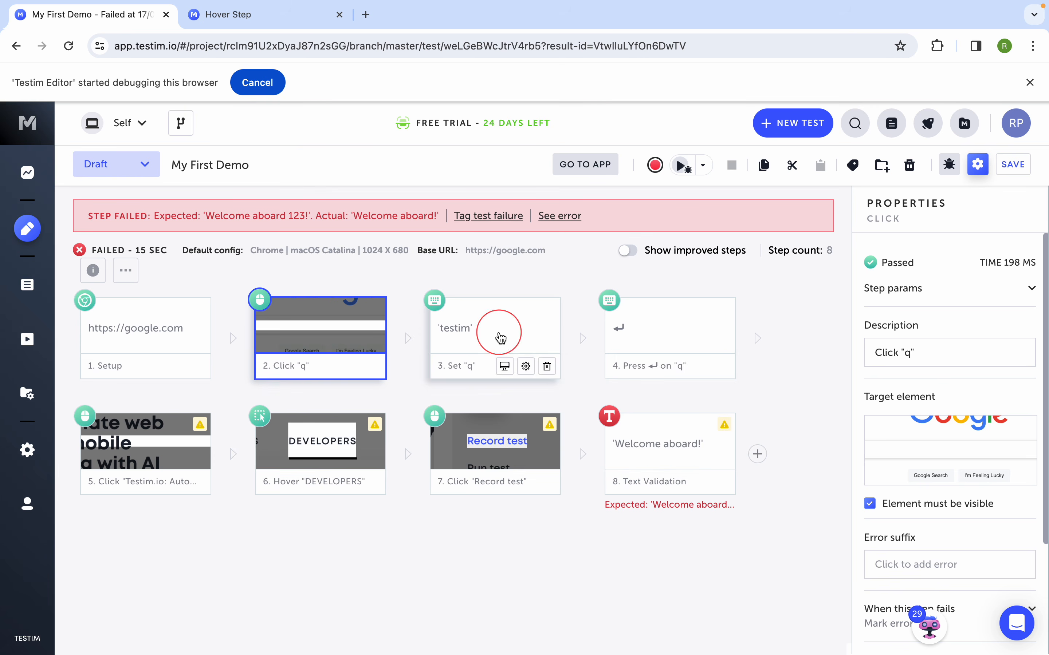
left_click(498, 334, "shift")
left_click(652, 337, "shift")
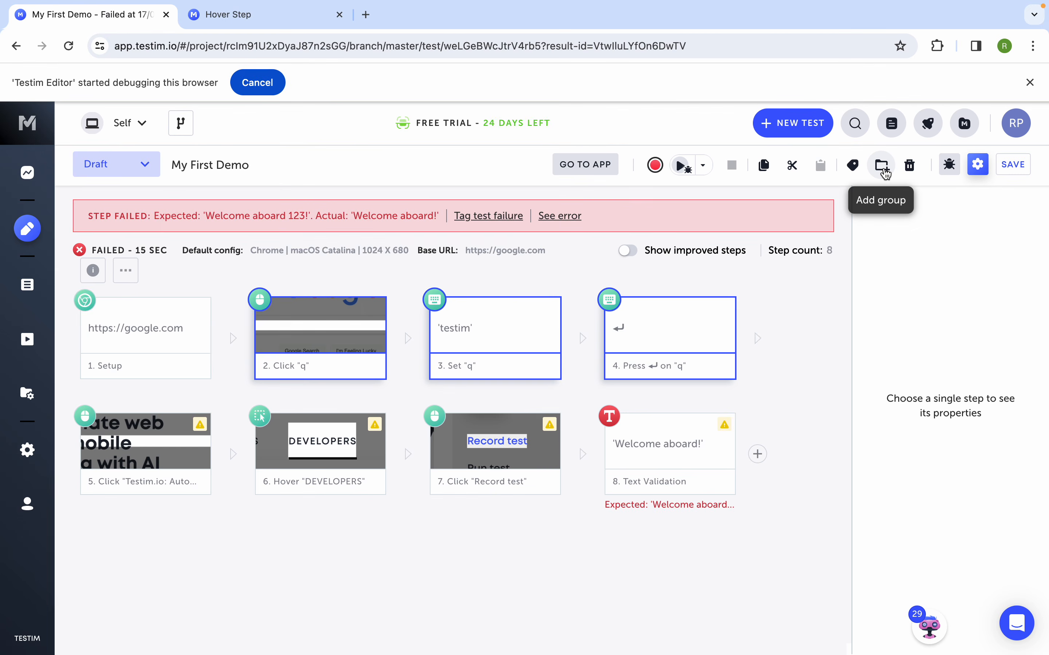
left_click(885, 173)
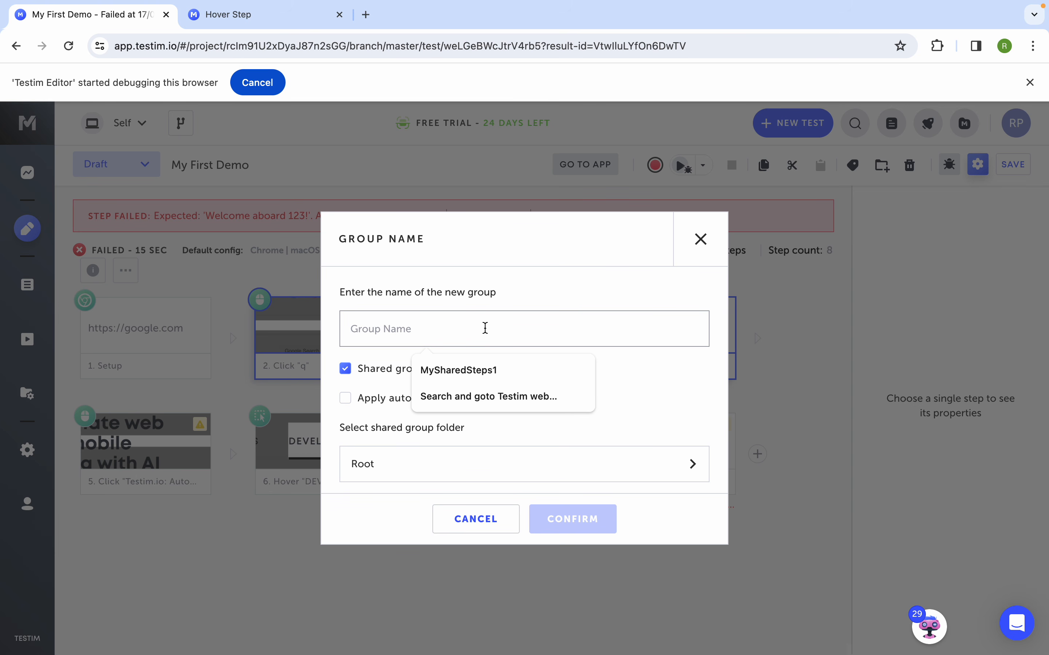
type("Groip")
key("BackSpace")
key("BackSpace")
key("BackSpace")
key("BackSpace")
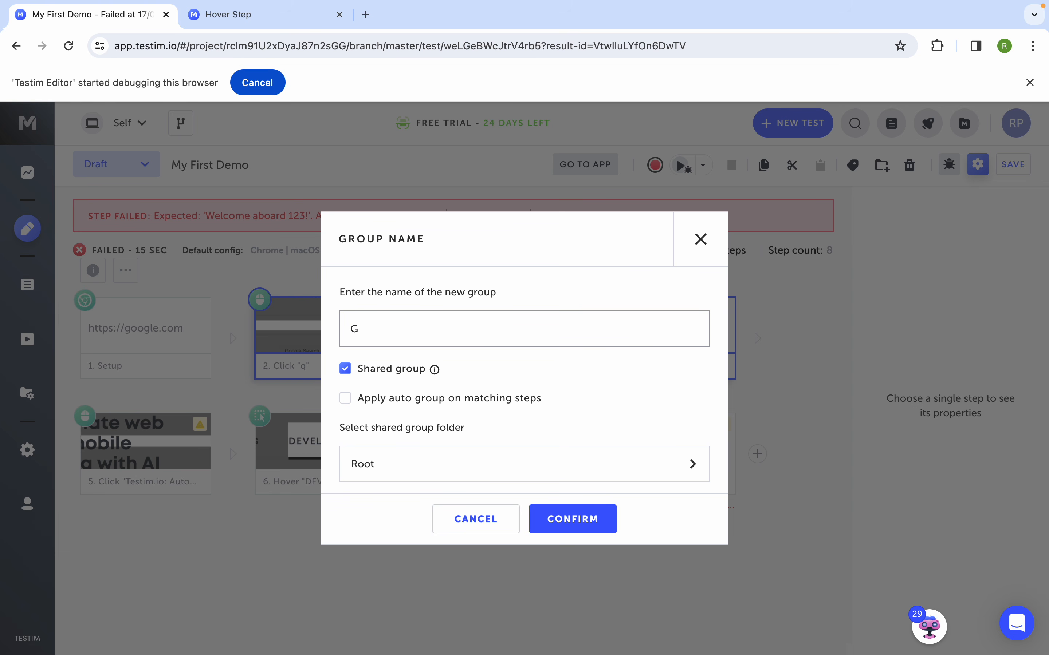
type("oto Testim Homepage")
mouse_move(432, 372)
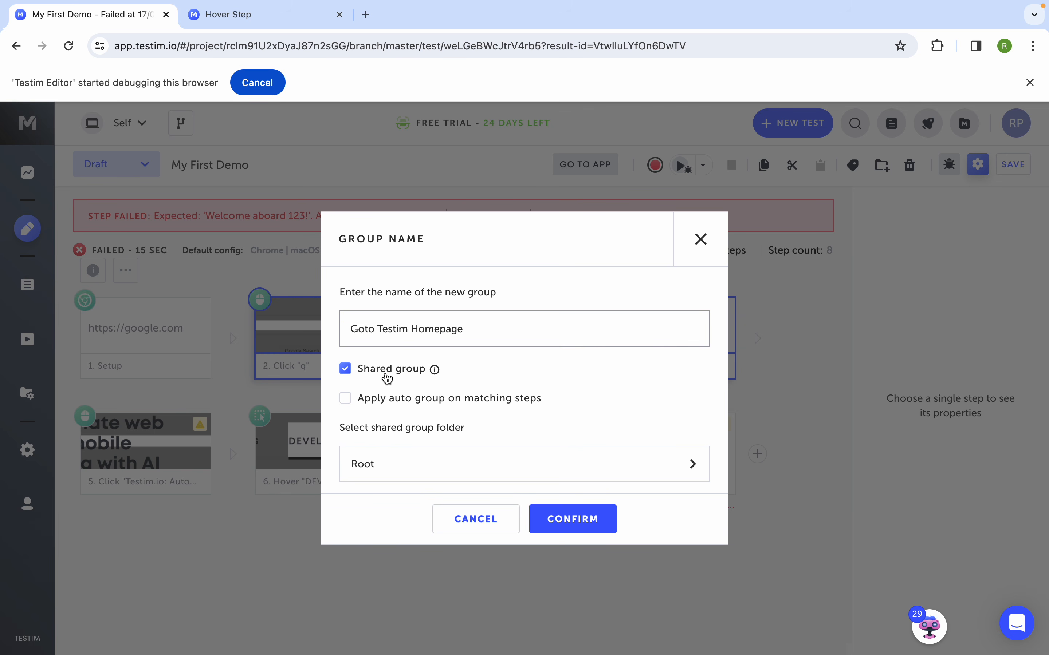
left_click(380, 375)
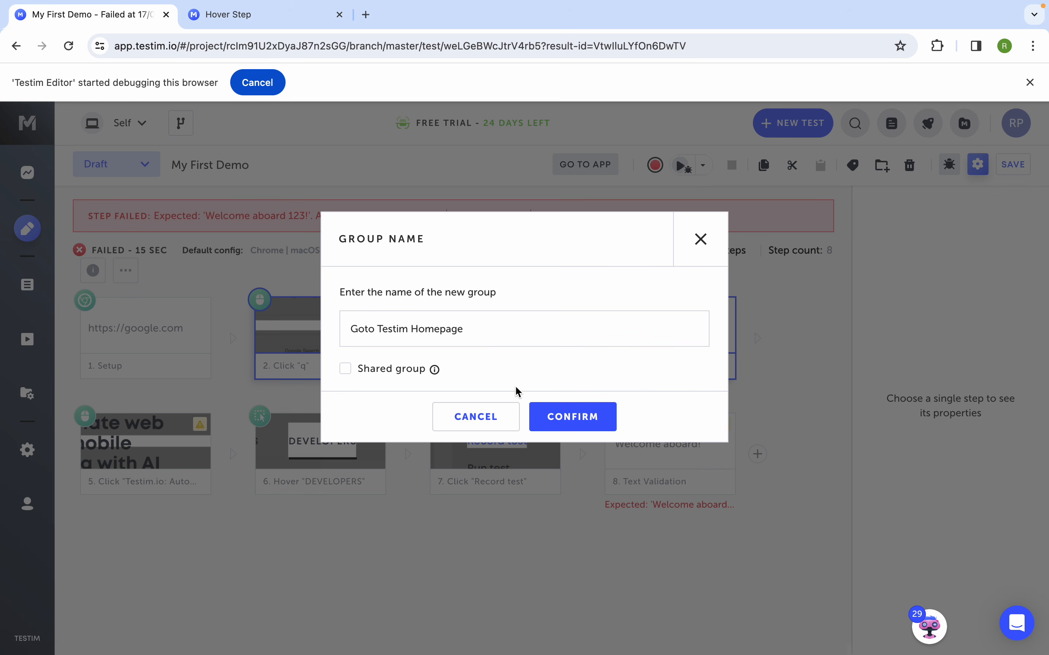
left_click(571, 416)
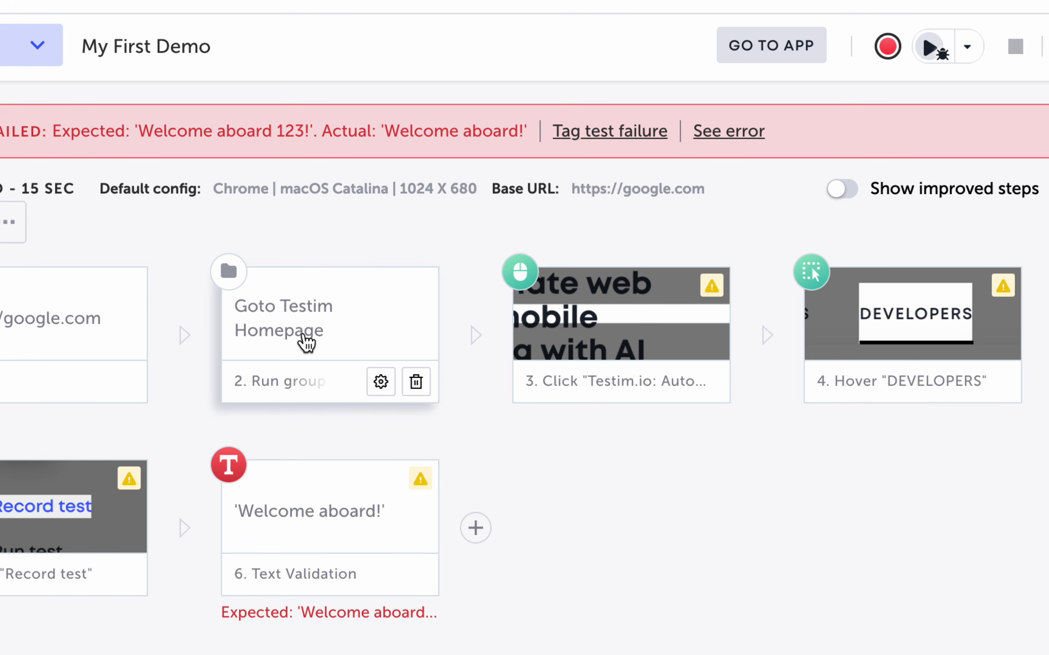
Step: Save the test with the revision message 'grouped steps' and run it again
left_click(306, 343)
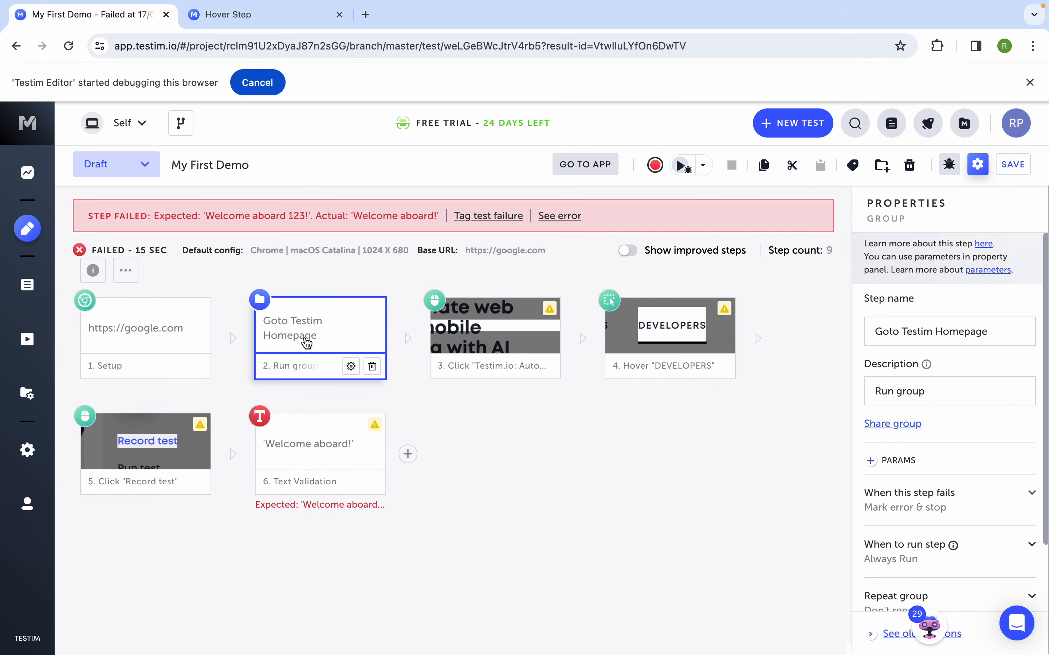
left_click(1020, 168)
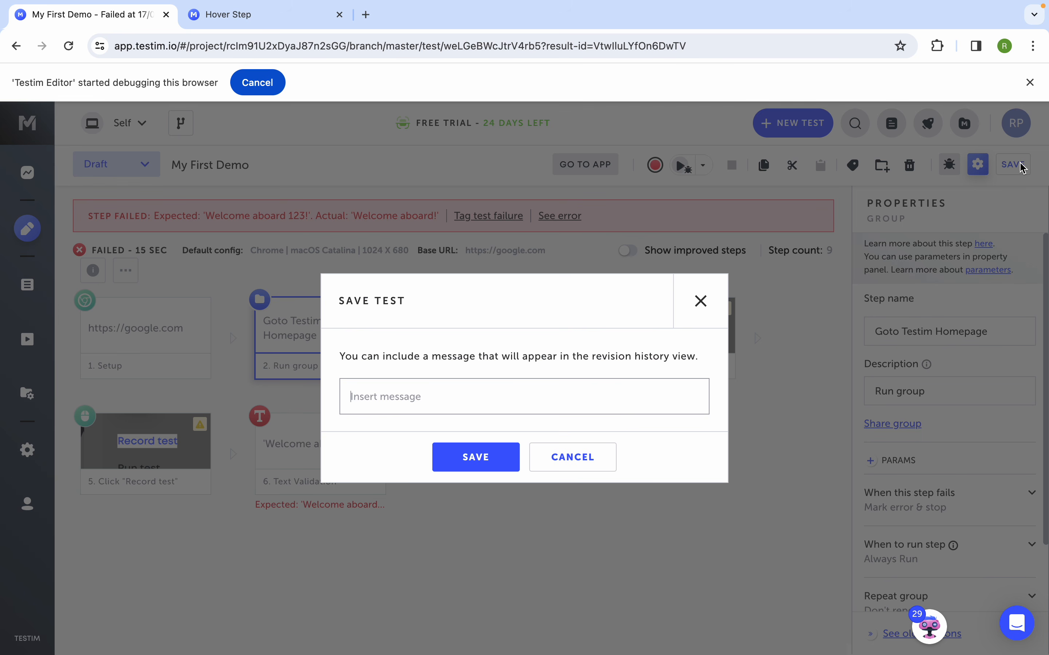
type("grouped steps")
left_click(502, 453)
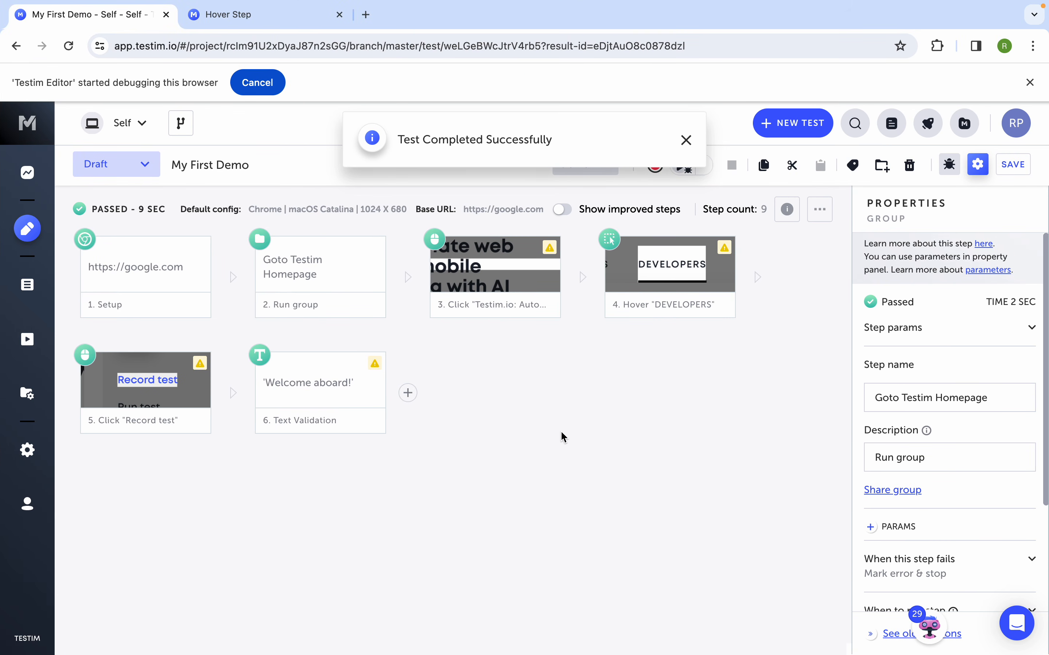
Step: Browse the predefined steps insertable before Text Validation, covering the Validations, Wait For, Actions and Salesforce categories
mouse_move(579, 5)
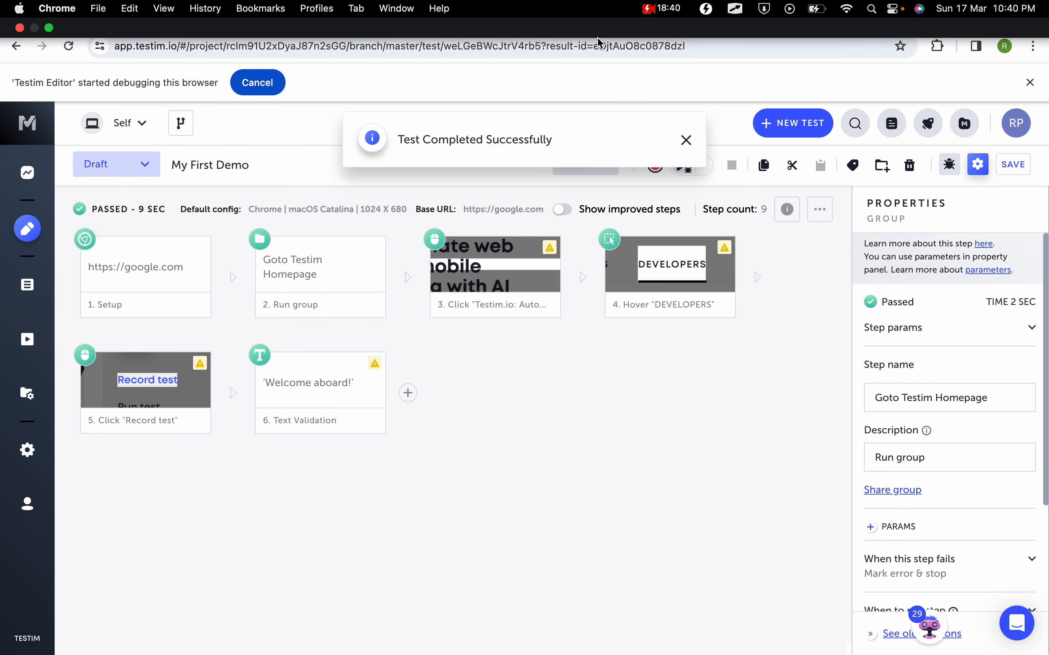
mouse_move(409, 391)
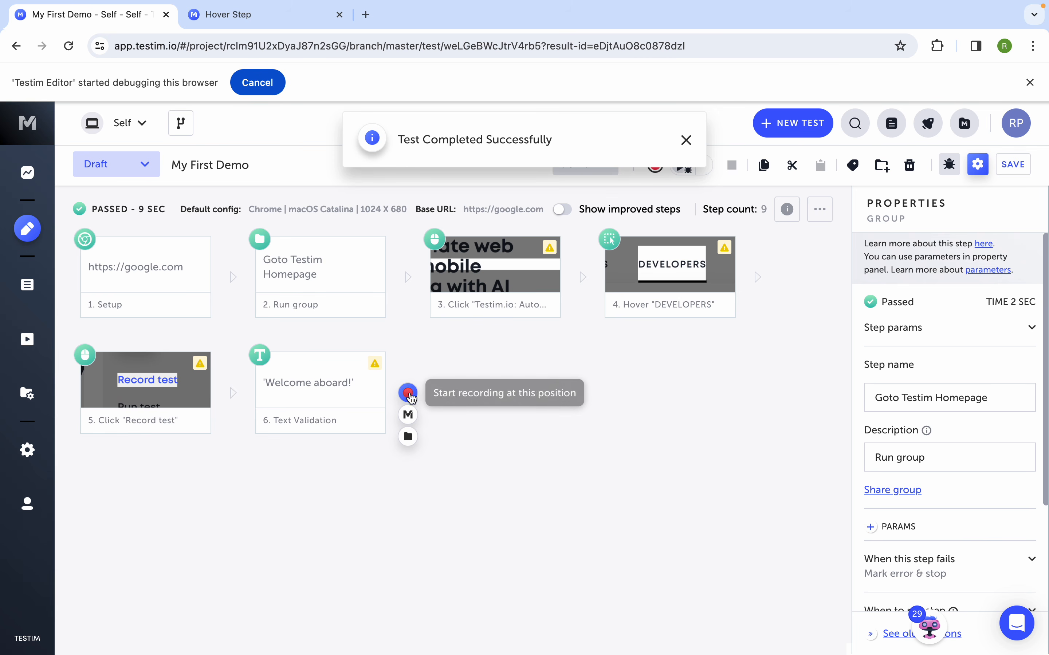
mouse_move(403, 273)
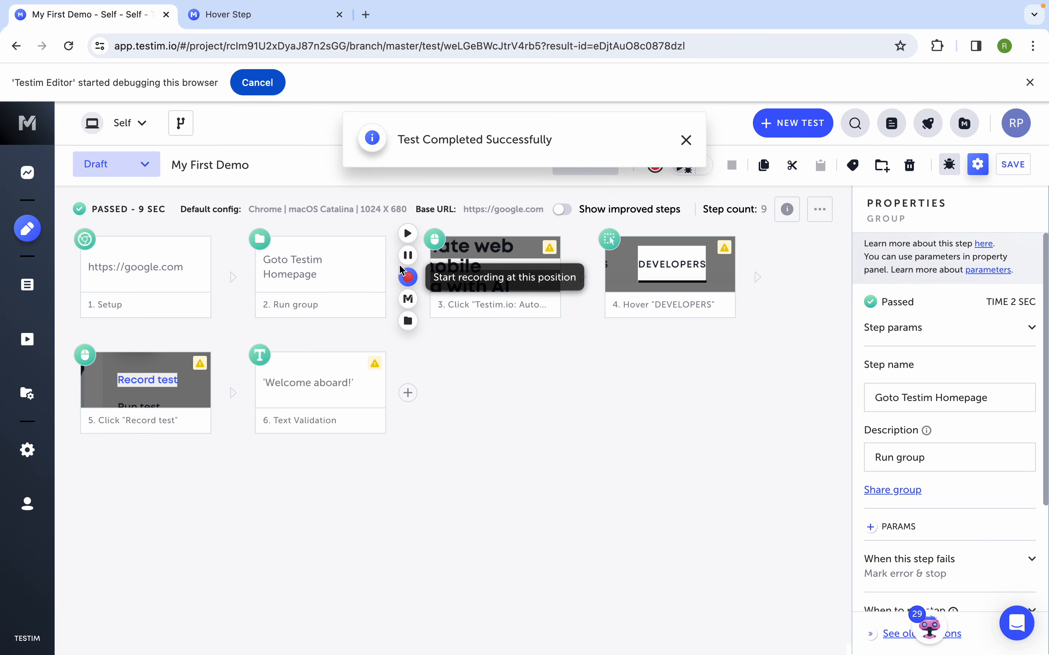
mouse_move(224, 394)
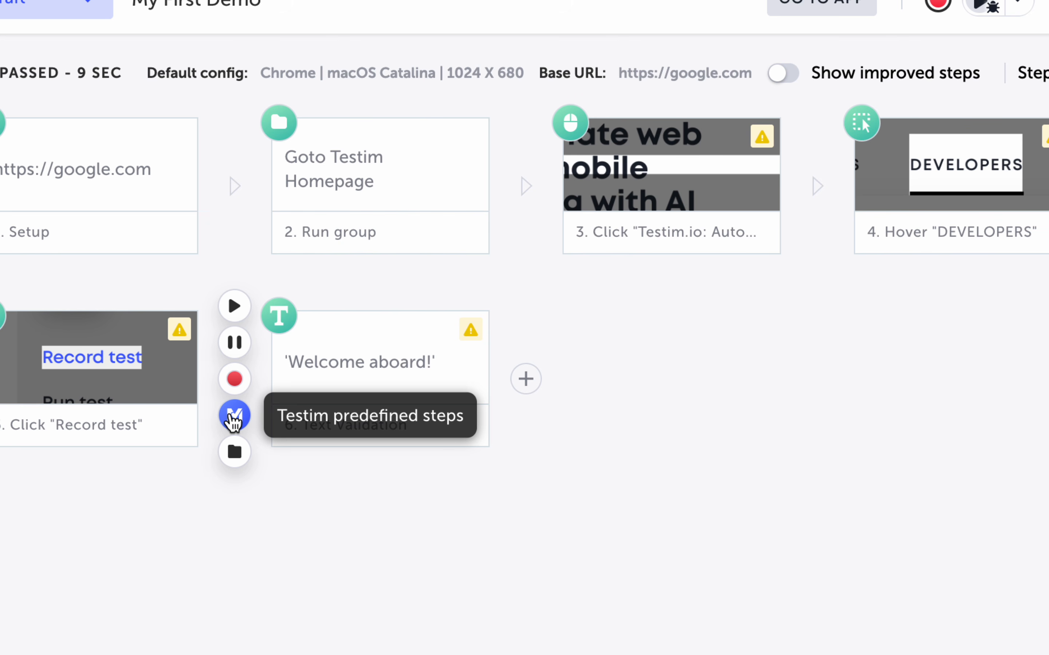
left_click(234, 416)
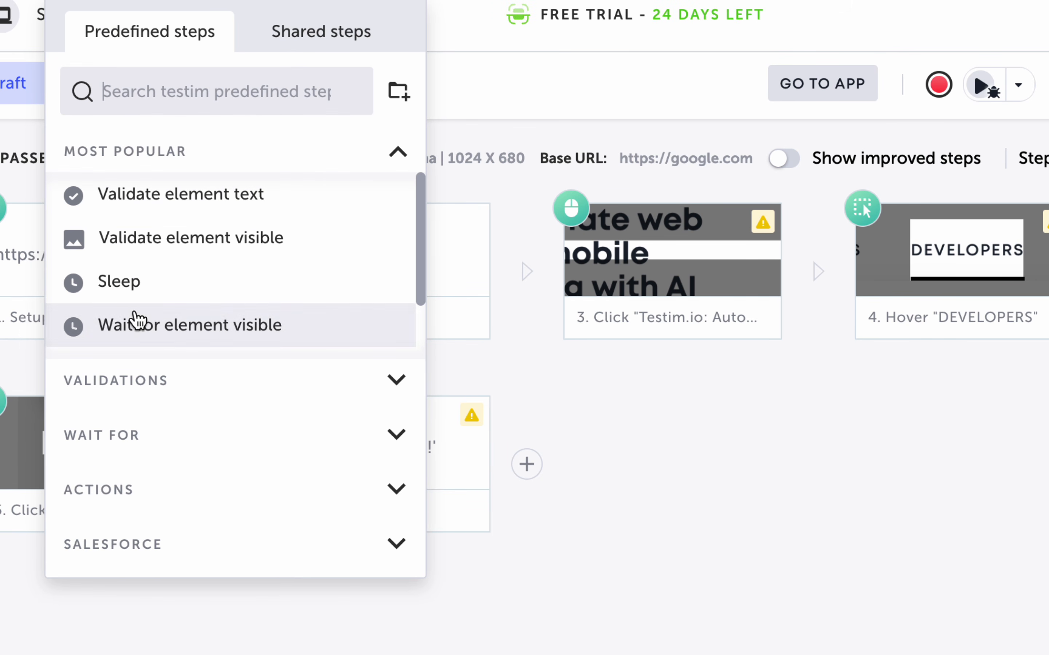
left_click(388, 380)
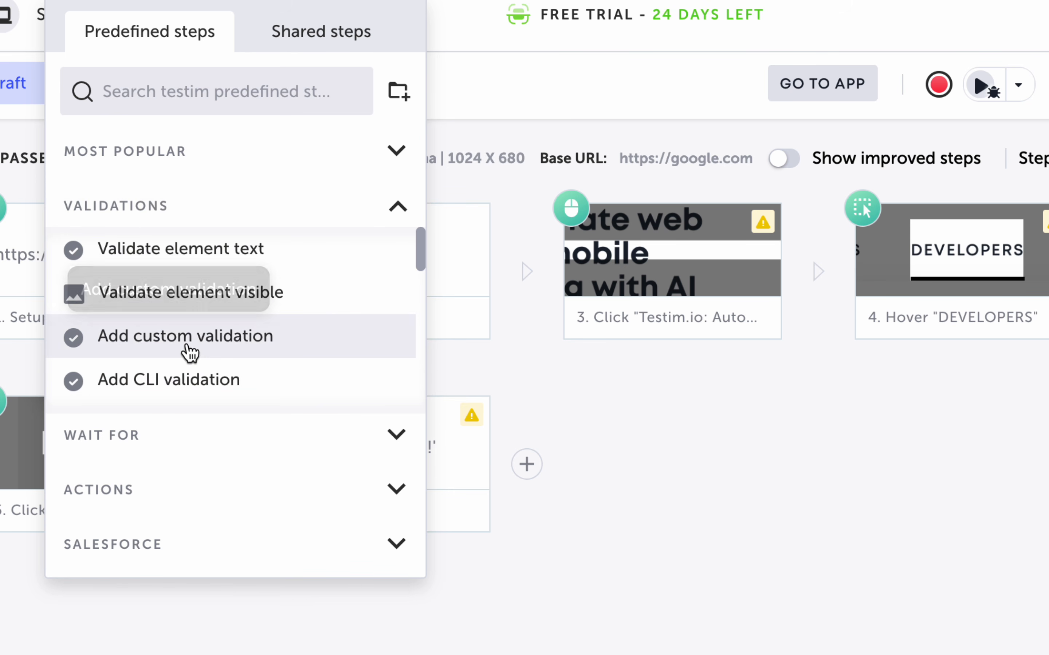
scroll(191, 351, "down", 5)
scroll(188, 353, "down", 5)
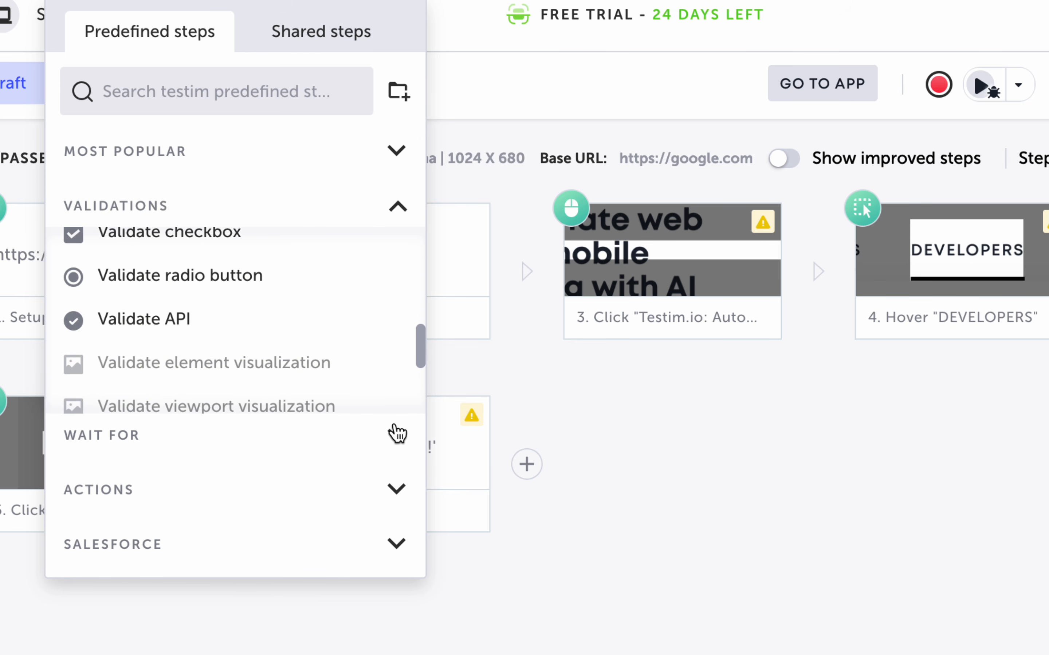
left_click(397, 435)
scroll(242, 399, "down", 5)
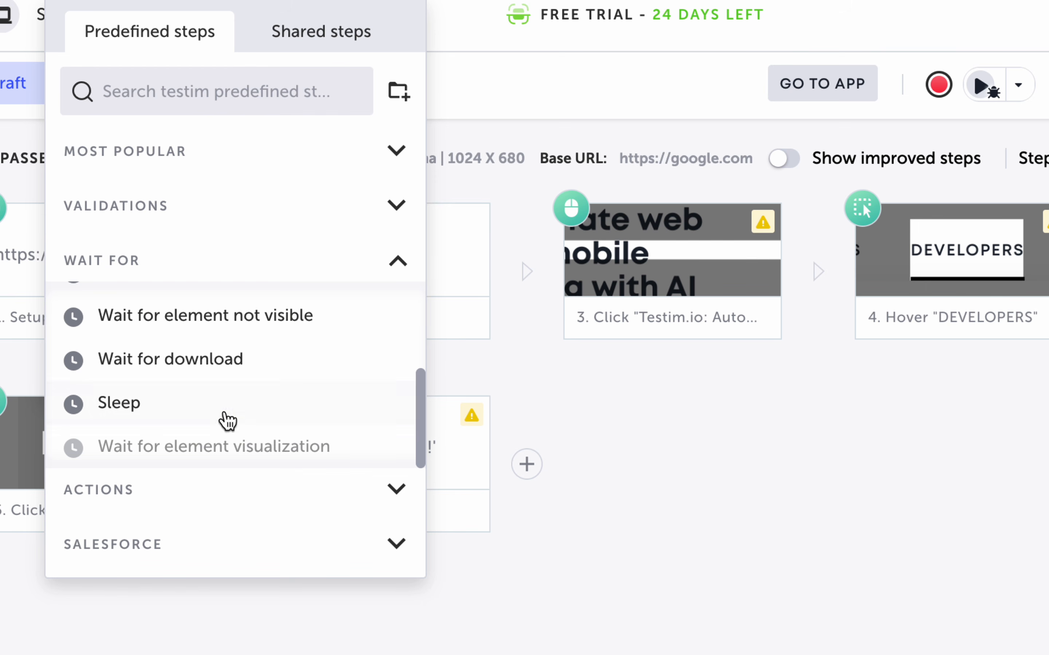
left_click(398, 490)
scroll(197, 440, "down", 8)
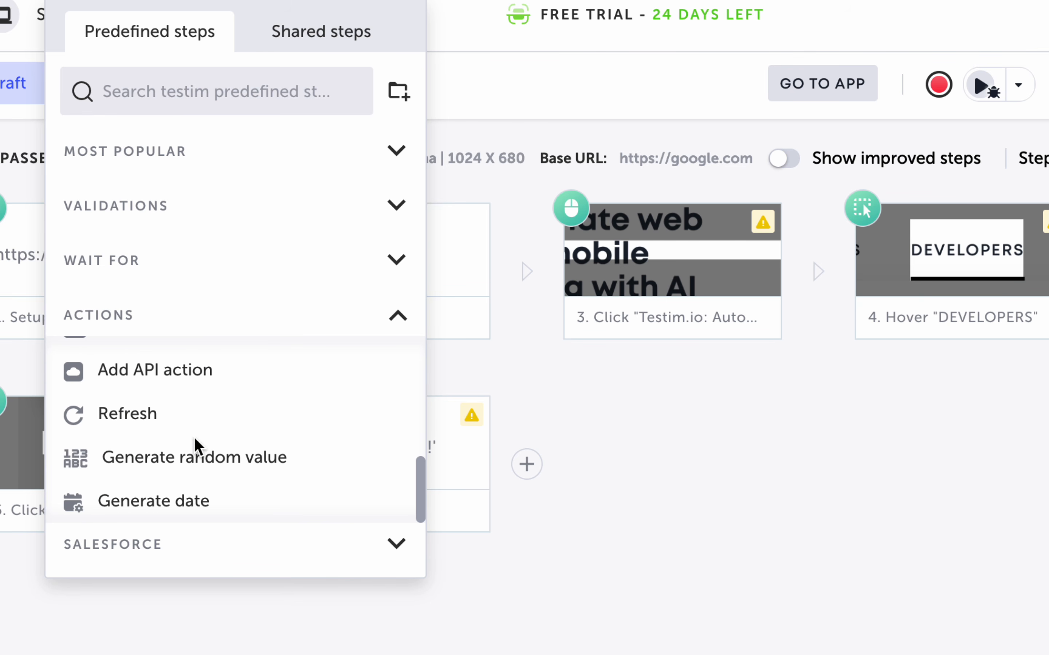
left_click(397, 556)
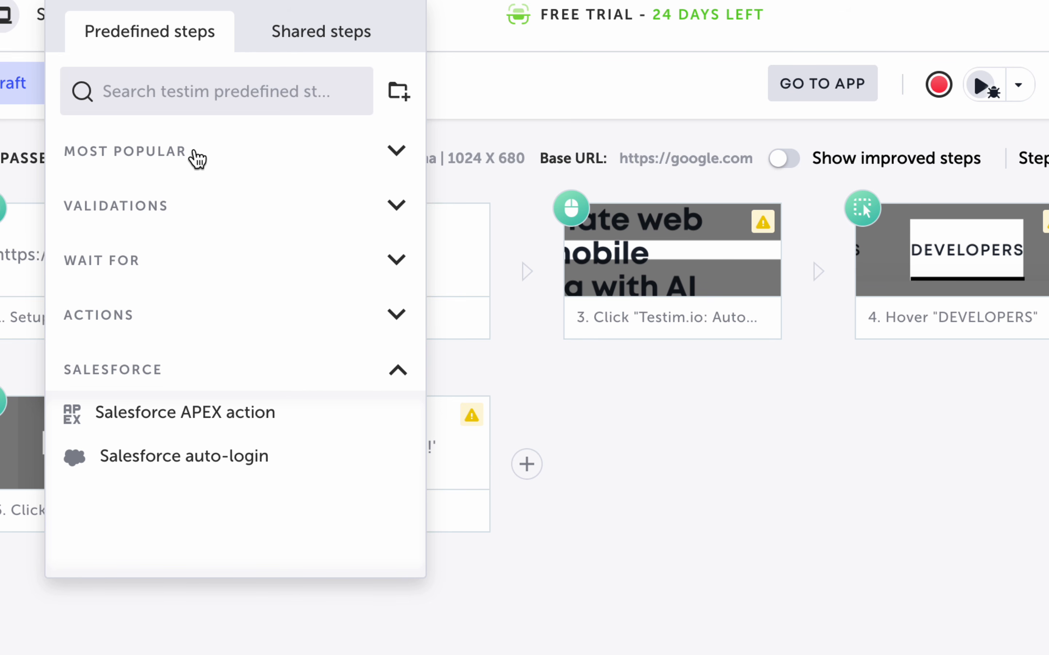
Step: Check the shared steps available for insertion alongside the predefined steps
left_click(303, 53)
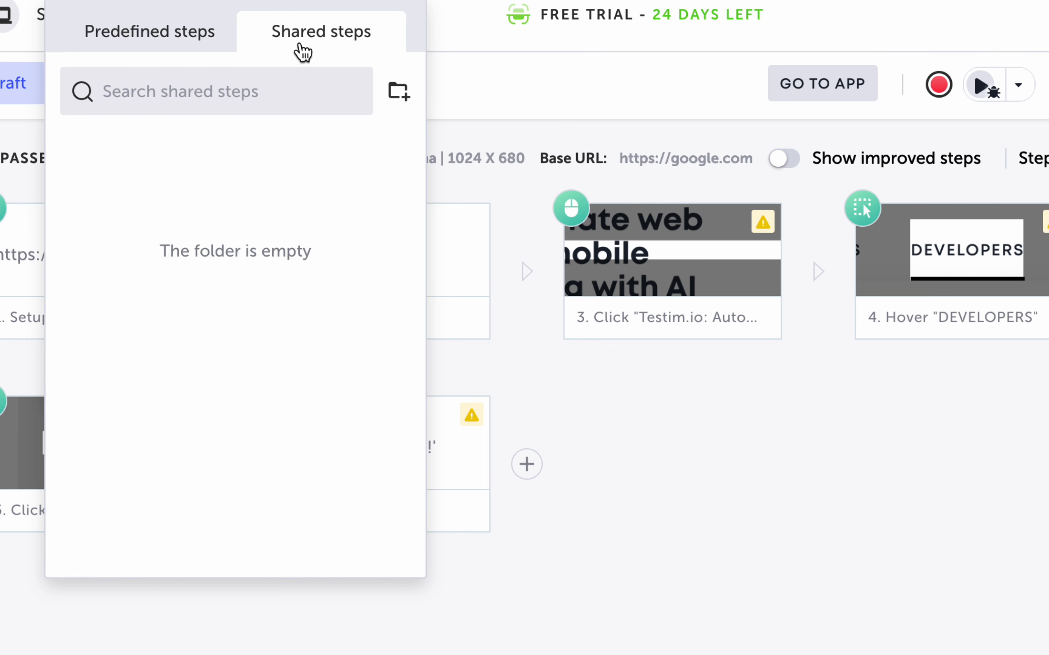
left_click(152, 40)
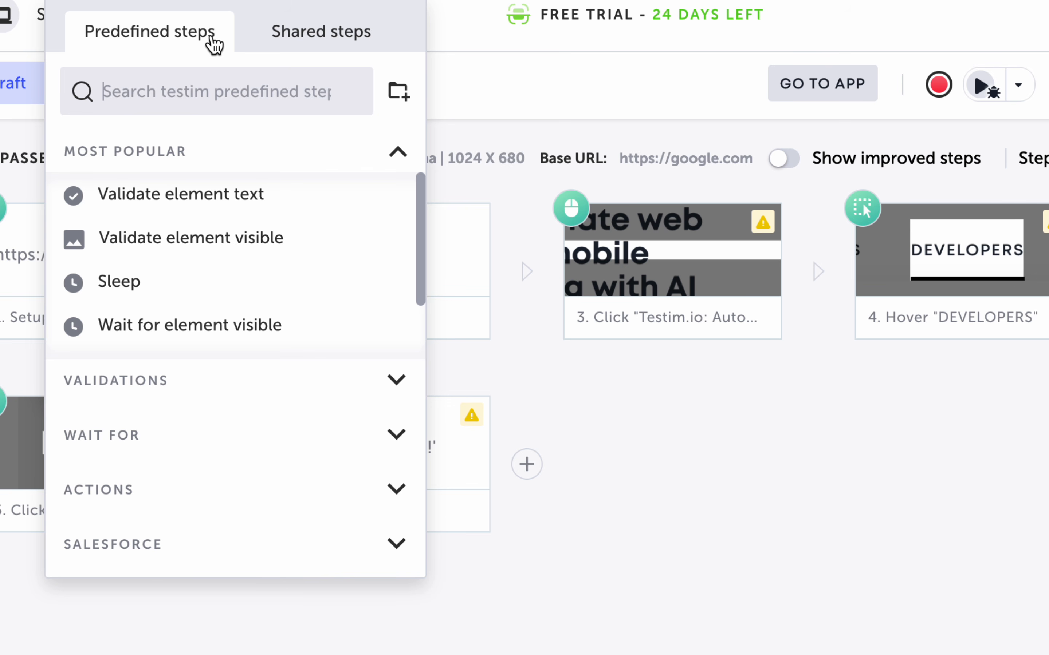
left_click(335, 39)
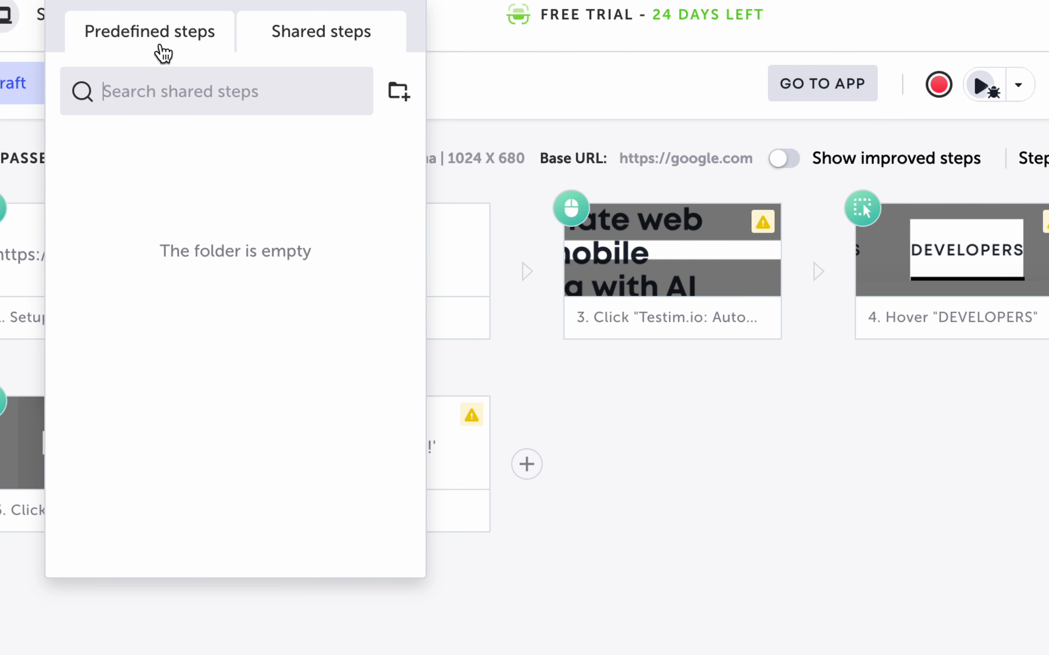
Step: Look over the most popular predefined steps again and close the list without adding one
left_click(141, 46)
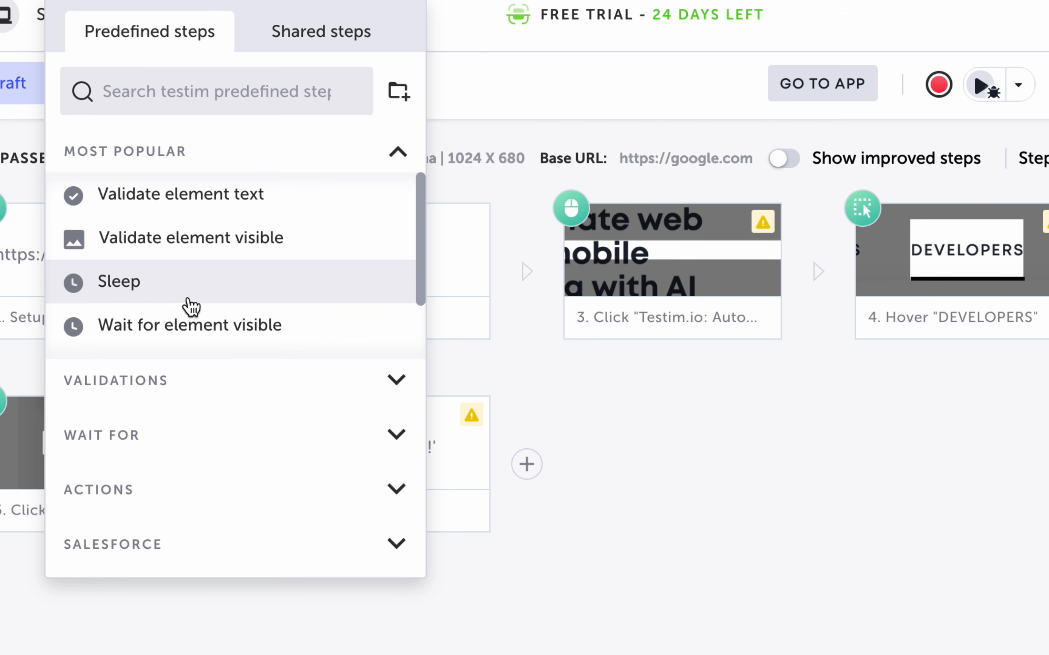
left_click(570, 411)
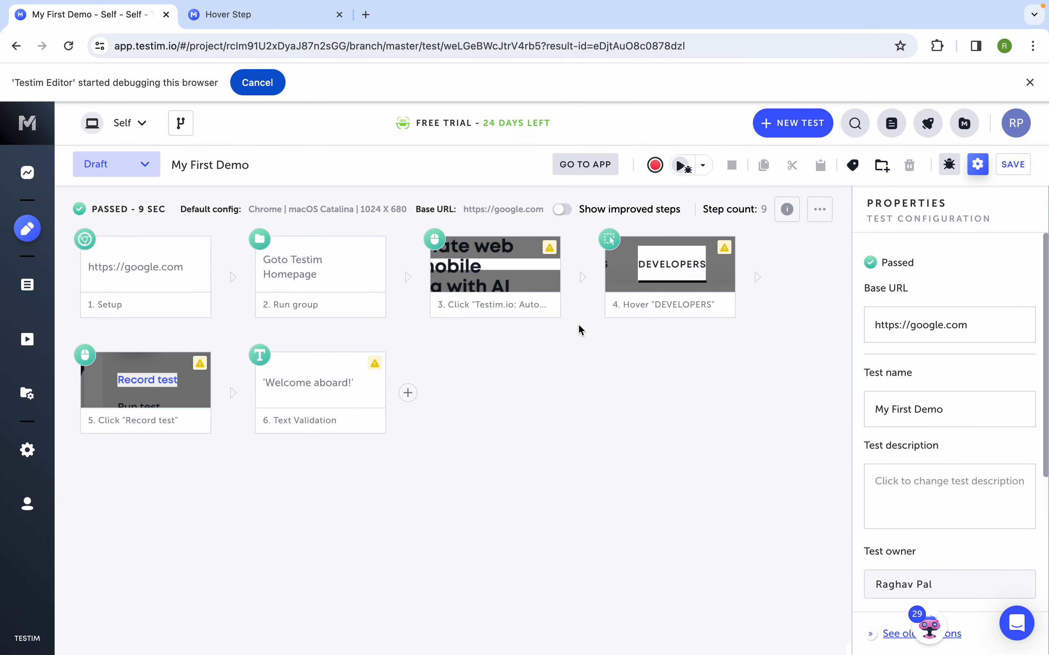
Step: Show the debugging helper with the console log and check the available run options for the test
mouse_move(703, 6)
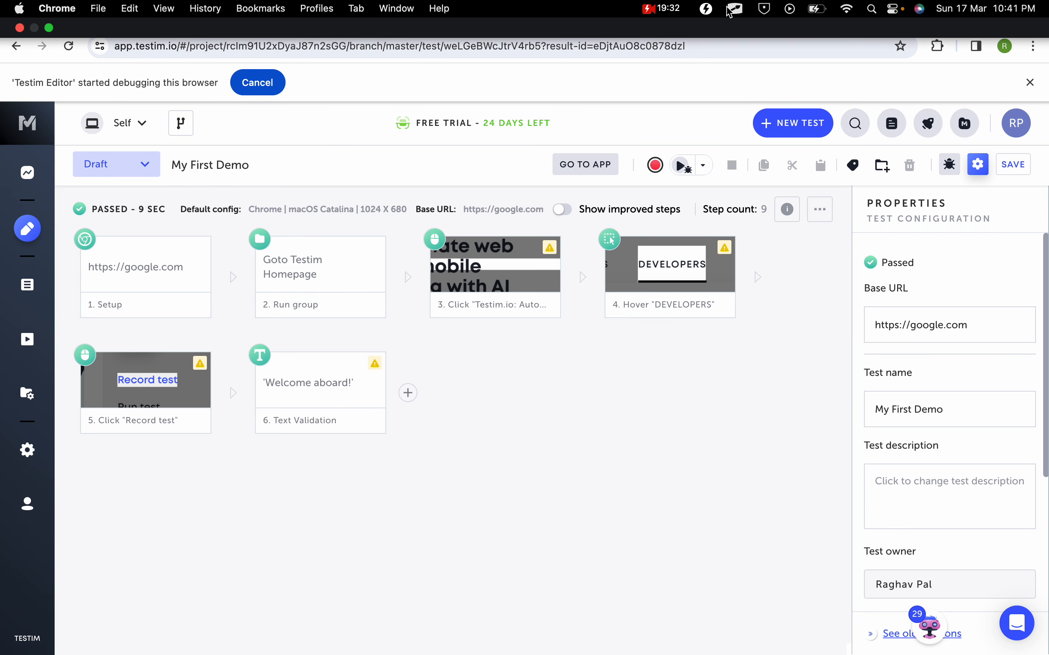
left_click(950, 165)
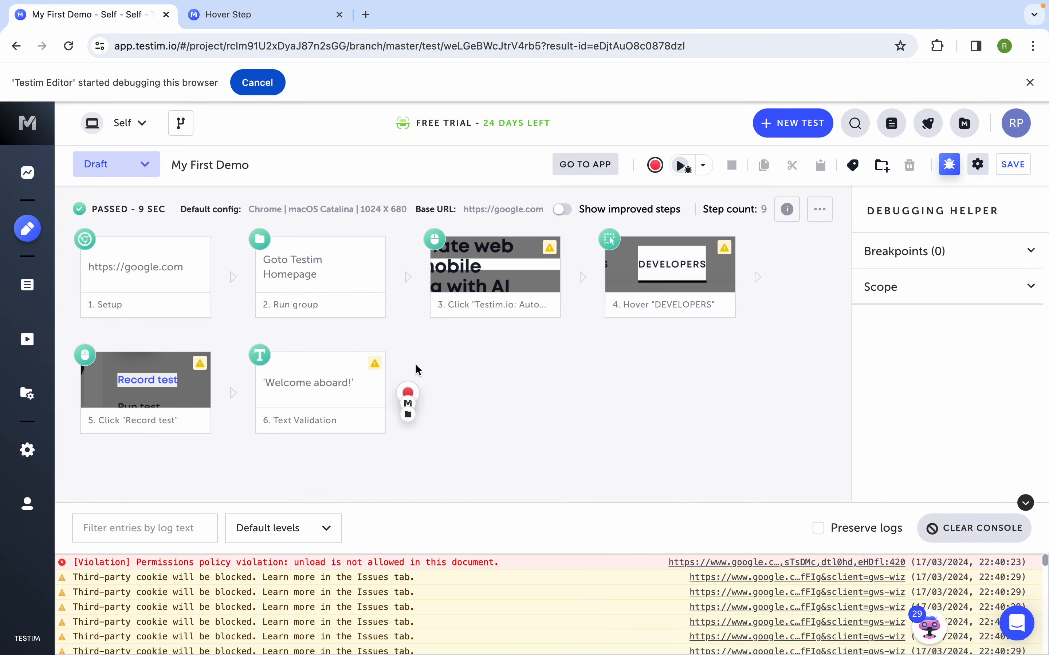
left_click(705, 166)
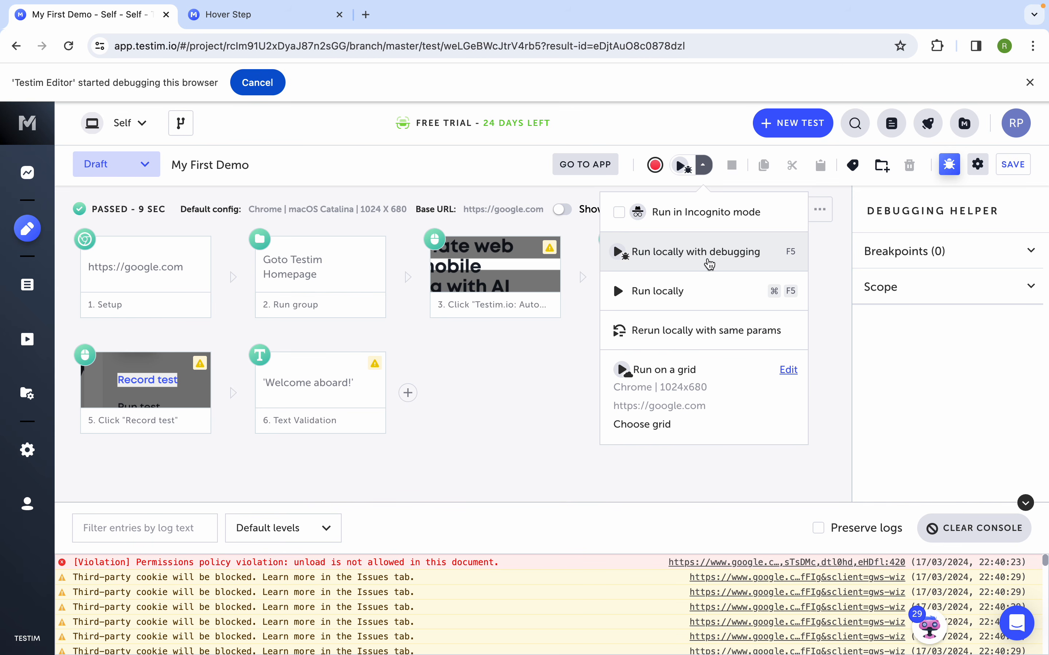
left_click(477, 401)
Step: Add a breakpoint between step 3 and the Hover "DEVELOPERS" step
mouse_move(403, 280)
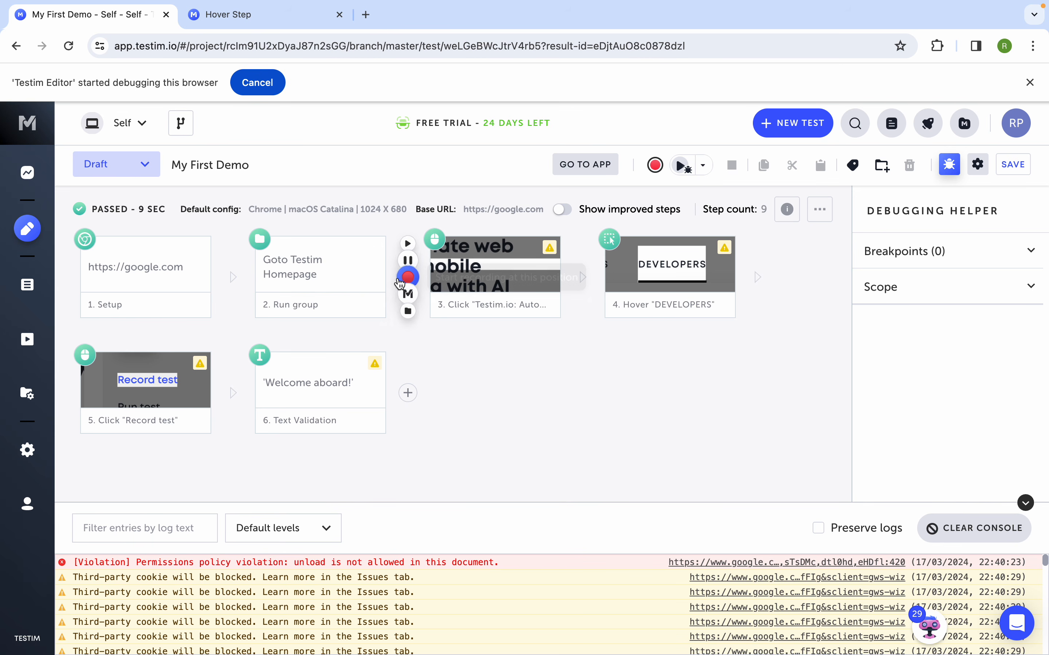
mouse_move(451, 274)
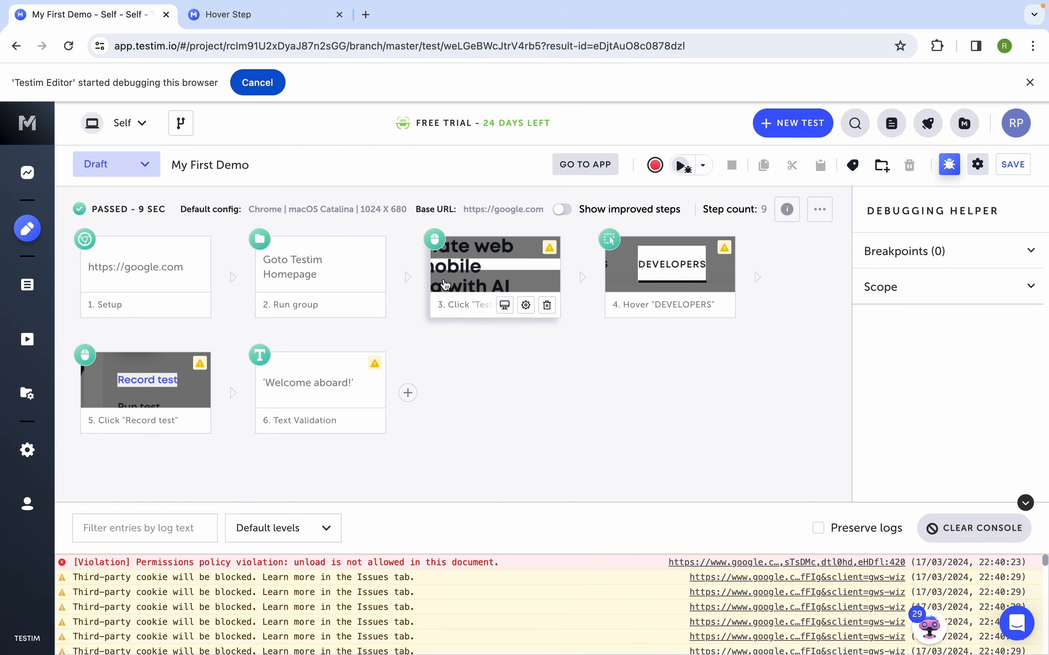
mouse_move(584, 257)
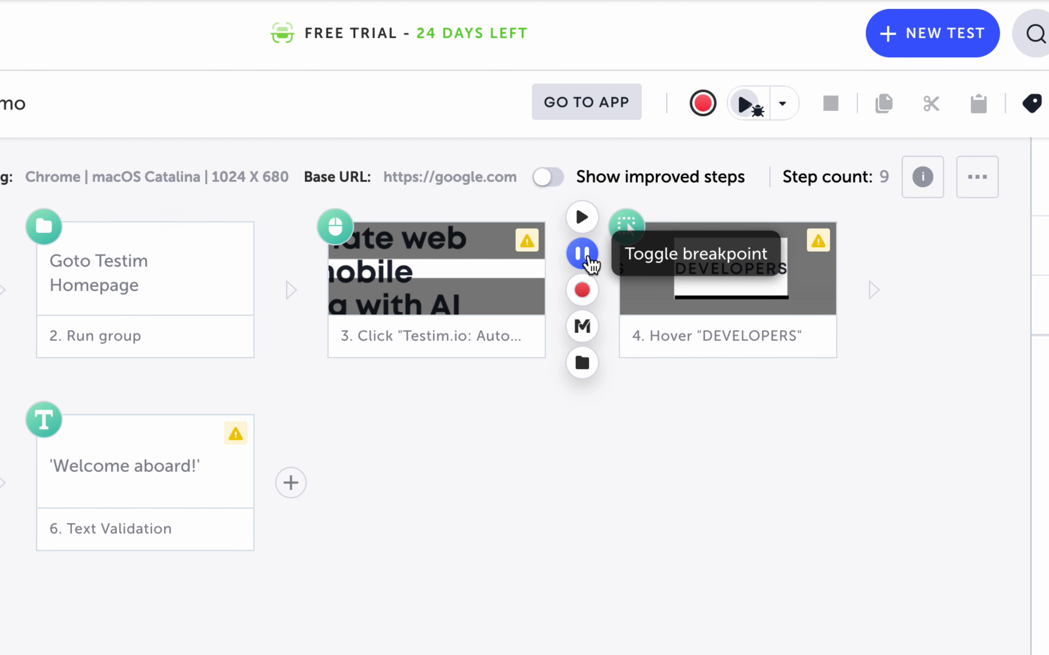
left_click(588, 258)
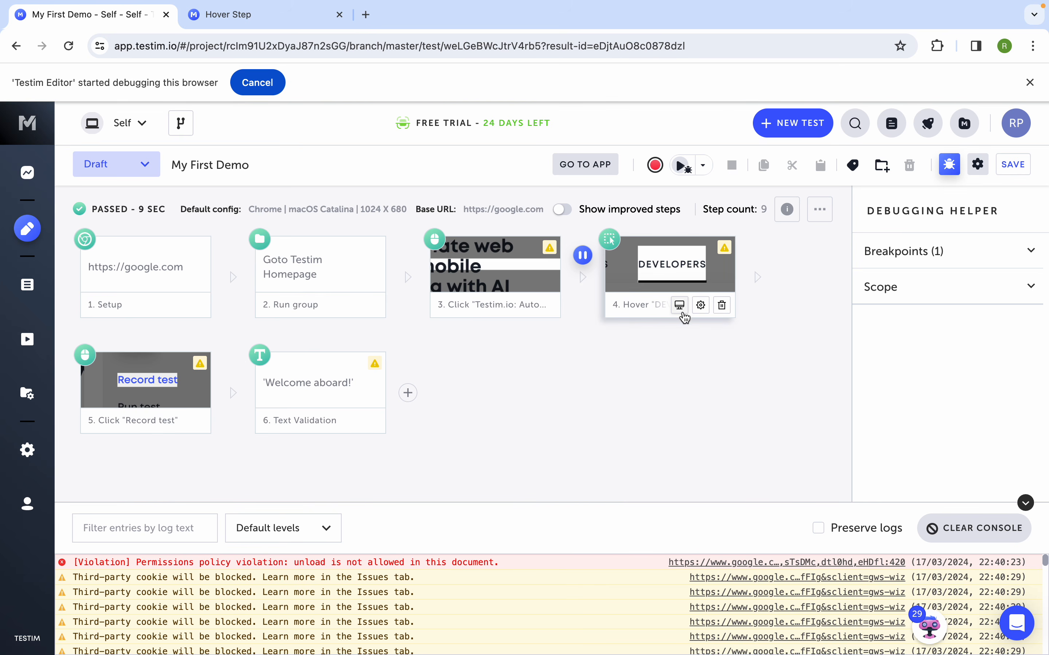
Step: Run the test to the breakpoint, return to the editor and place the debugging controls below the Hover "DEVELOPERS" step
mouse_move(526, 278)
mouse_move(549, 248)
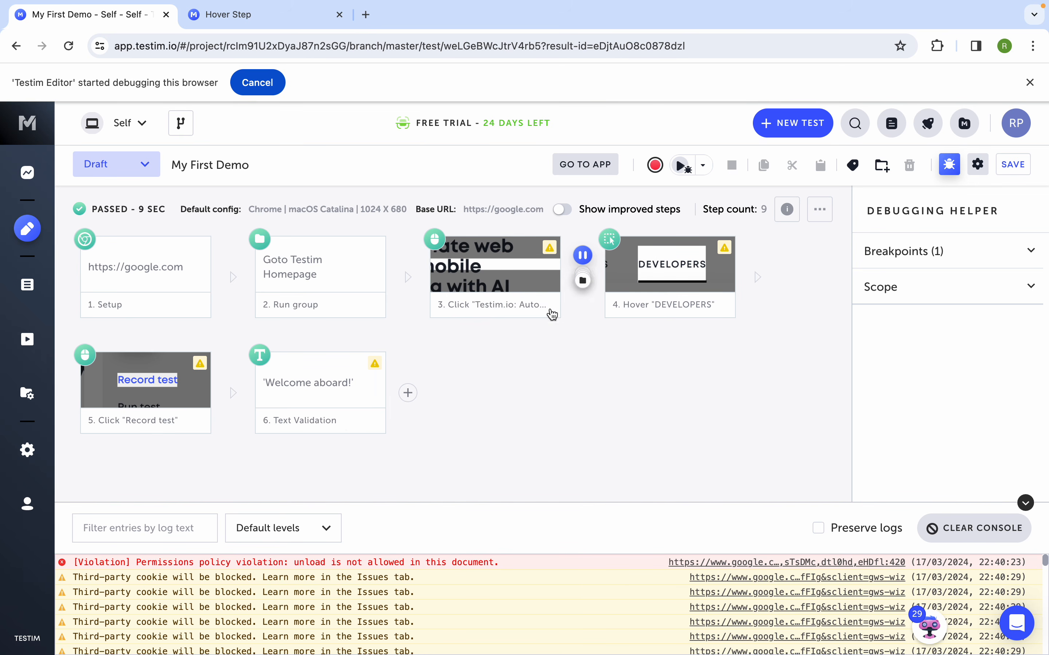
left_click(707, 171)
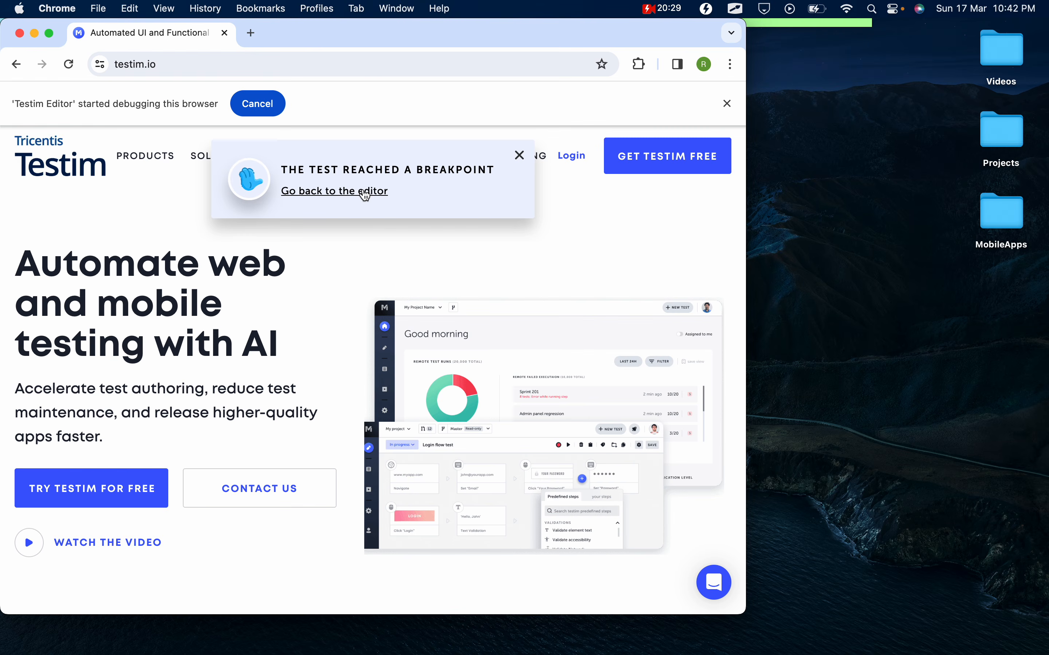
left_click(351, 189)
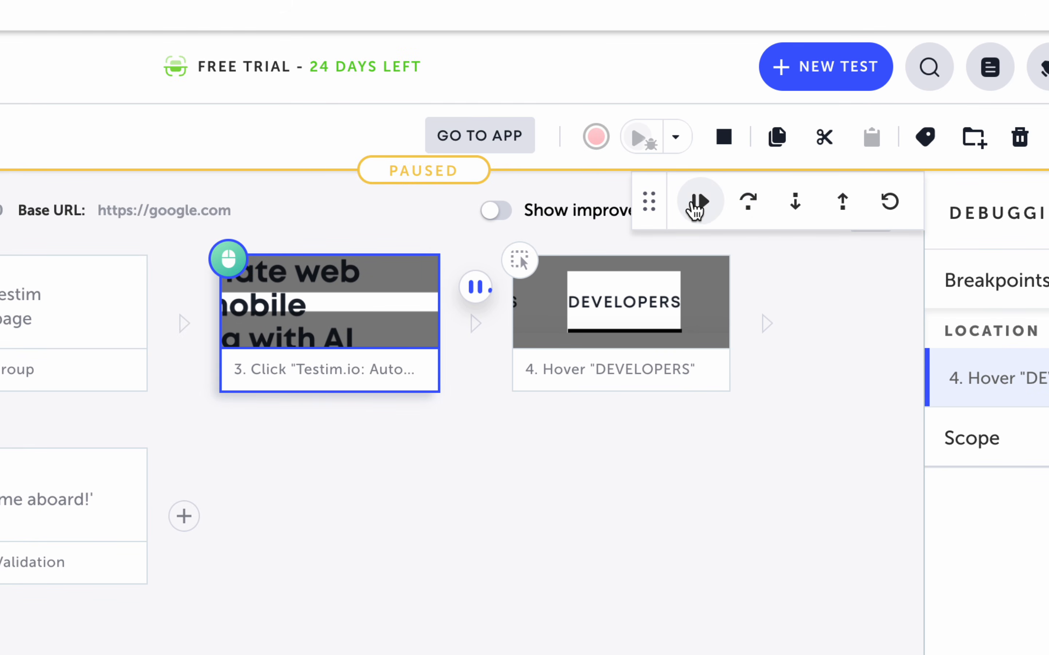
left_click_drag(648, 200, 524, 455)
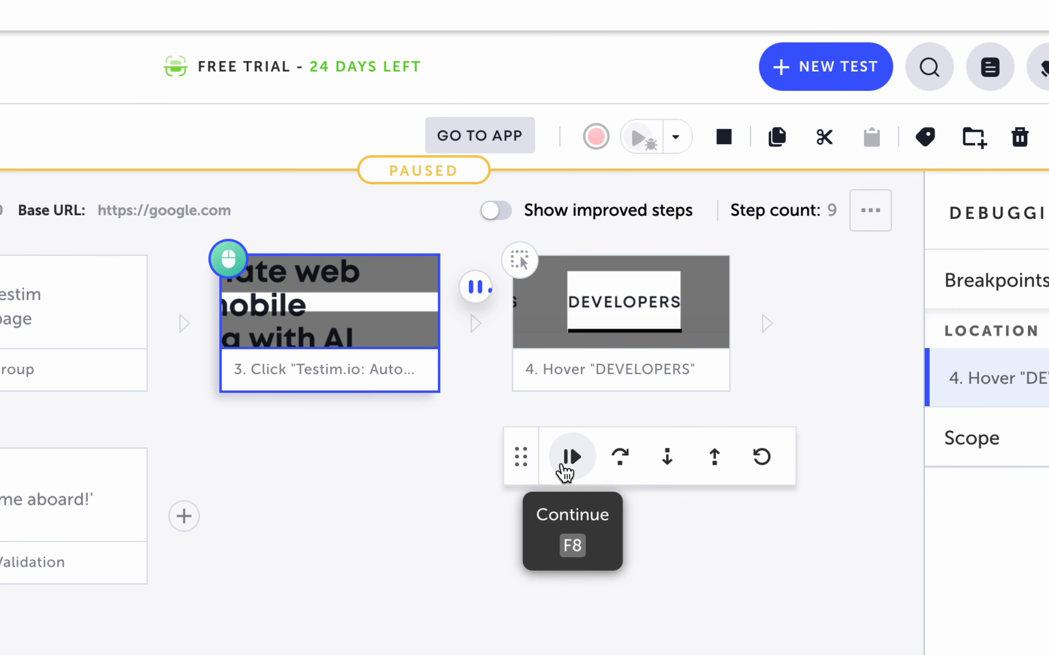
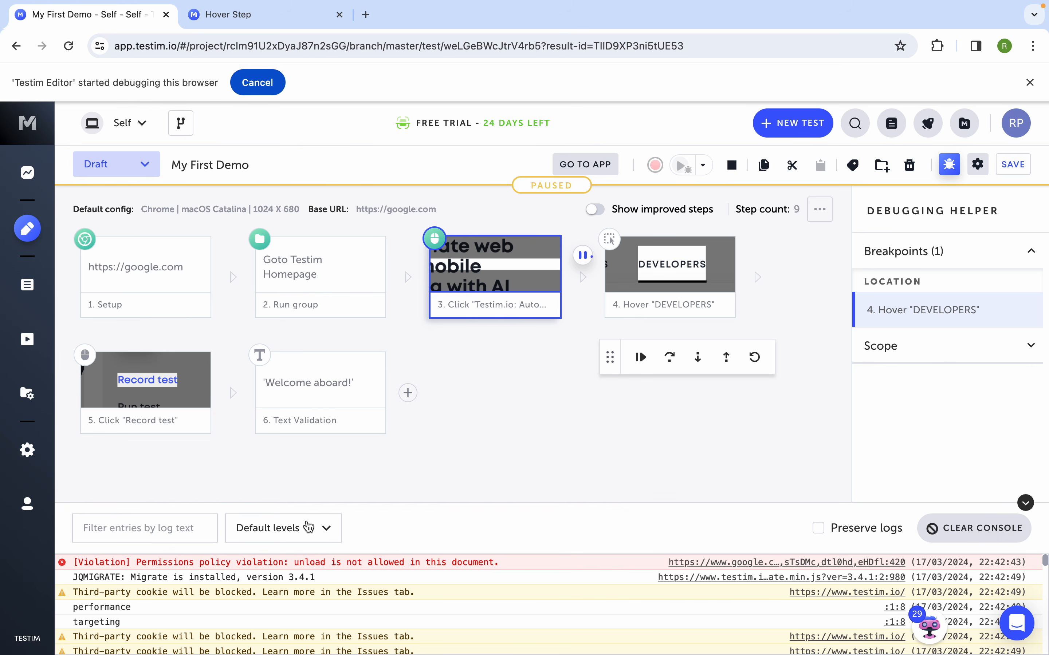
Step: Include Verbose entries in the console log levels and resize the console area
left_click_drag(304, 502, 304, 448)
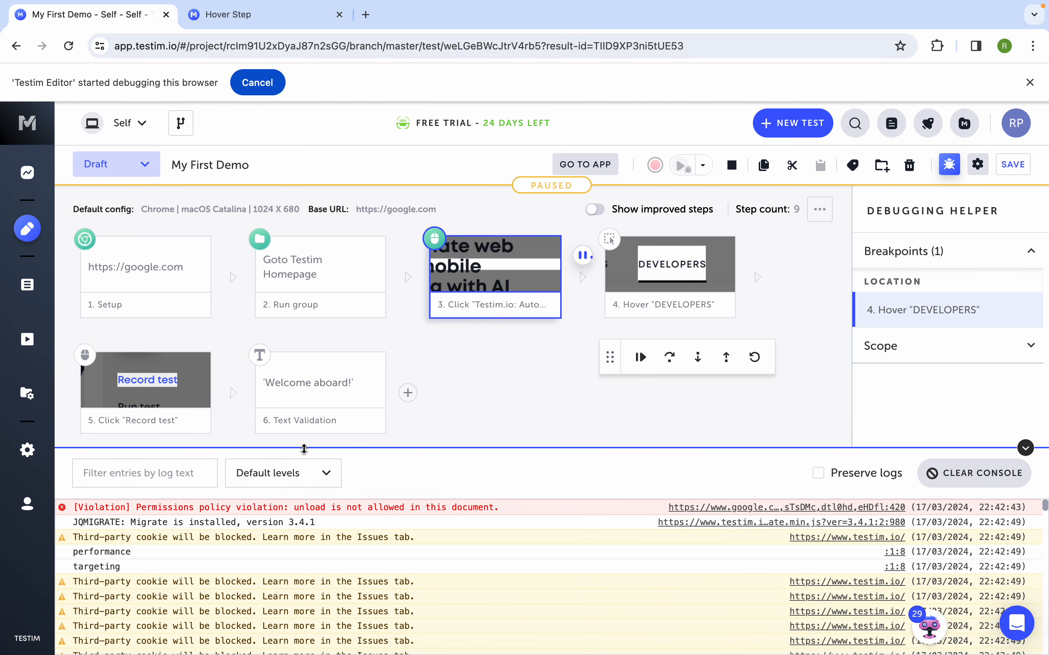
left_click(306, 475)
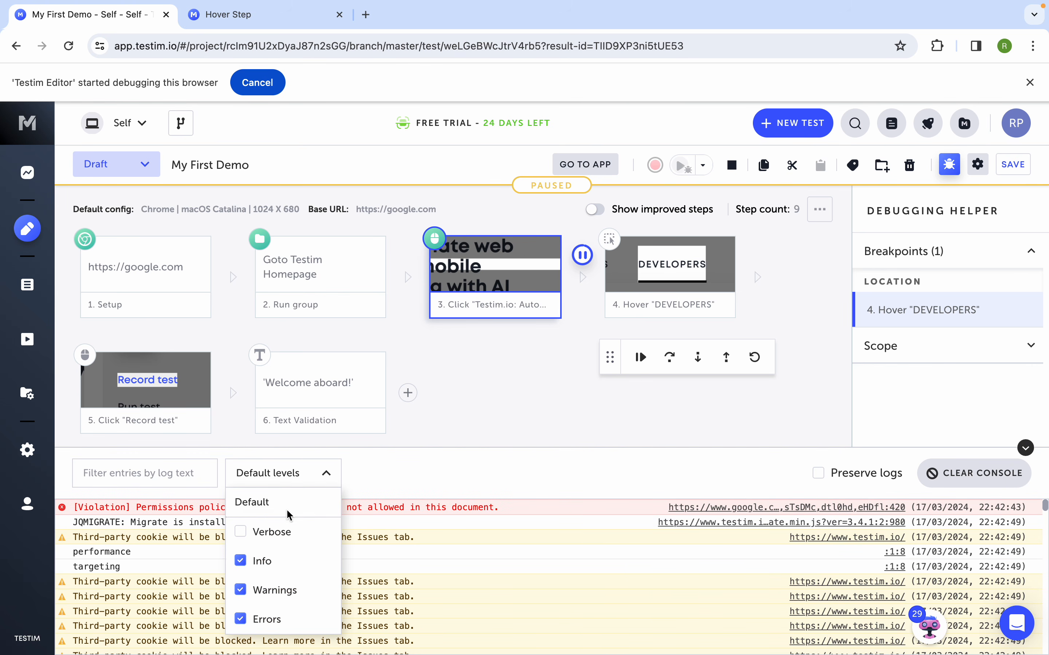
left_click(274, 538)
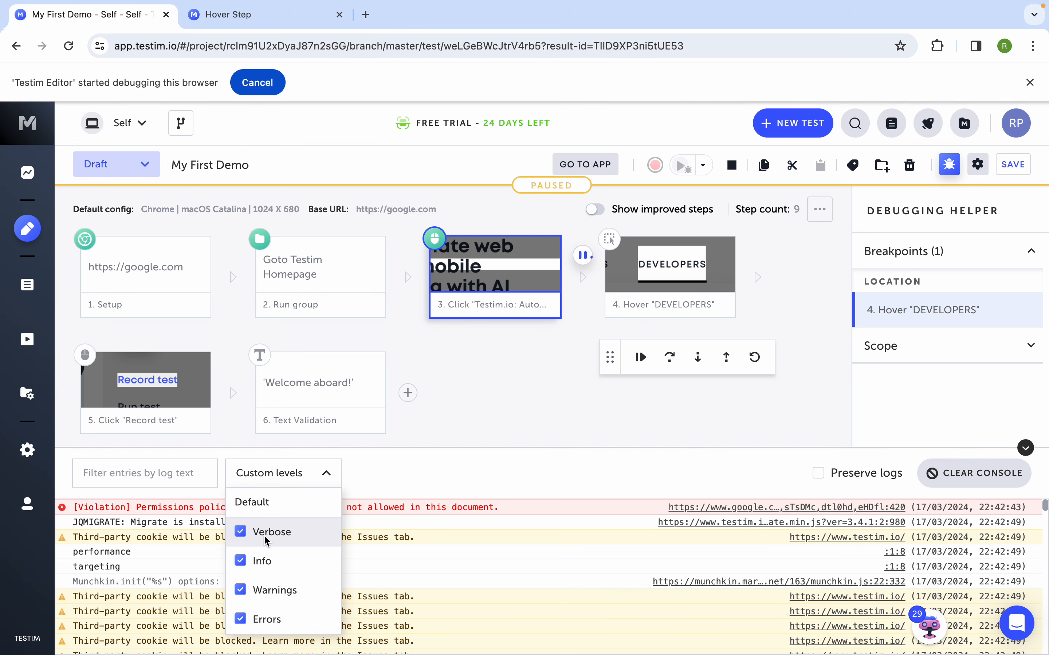
left_click(267, 540)
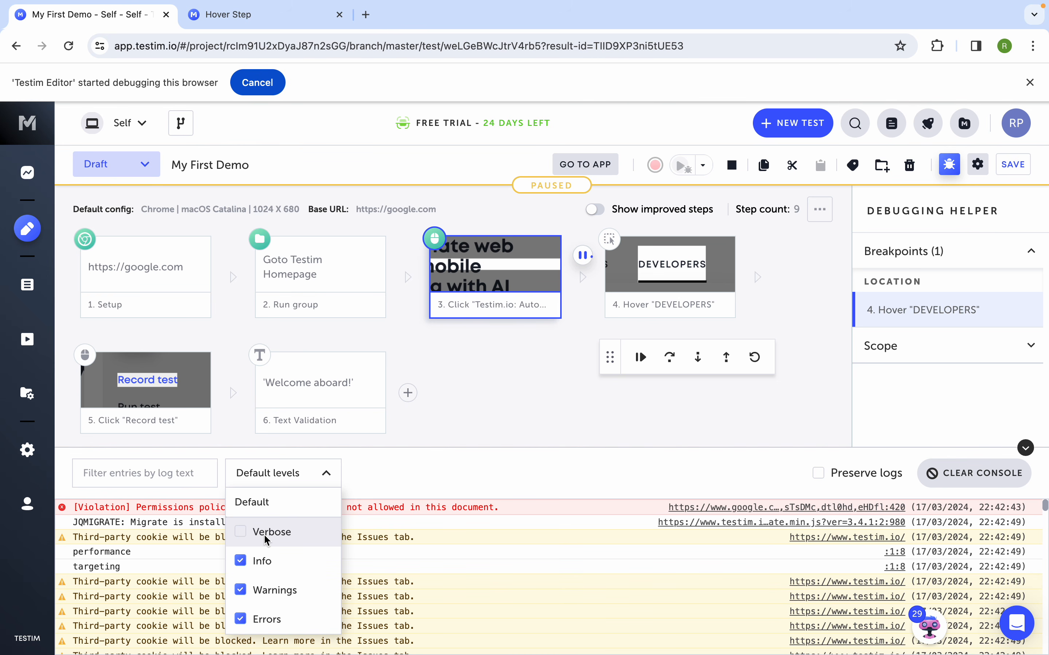
left_click(267, 540)
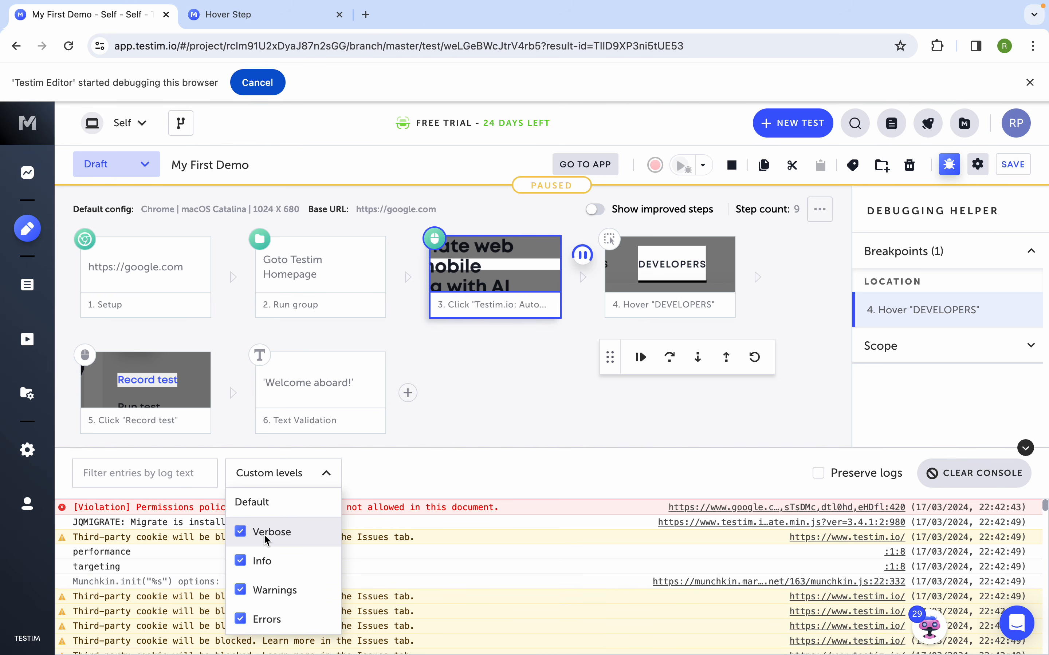
left_click(475, 446)
left_click_drag(473, 445, 466, 543)
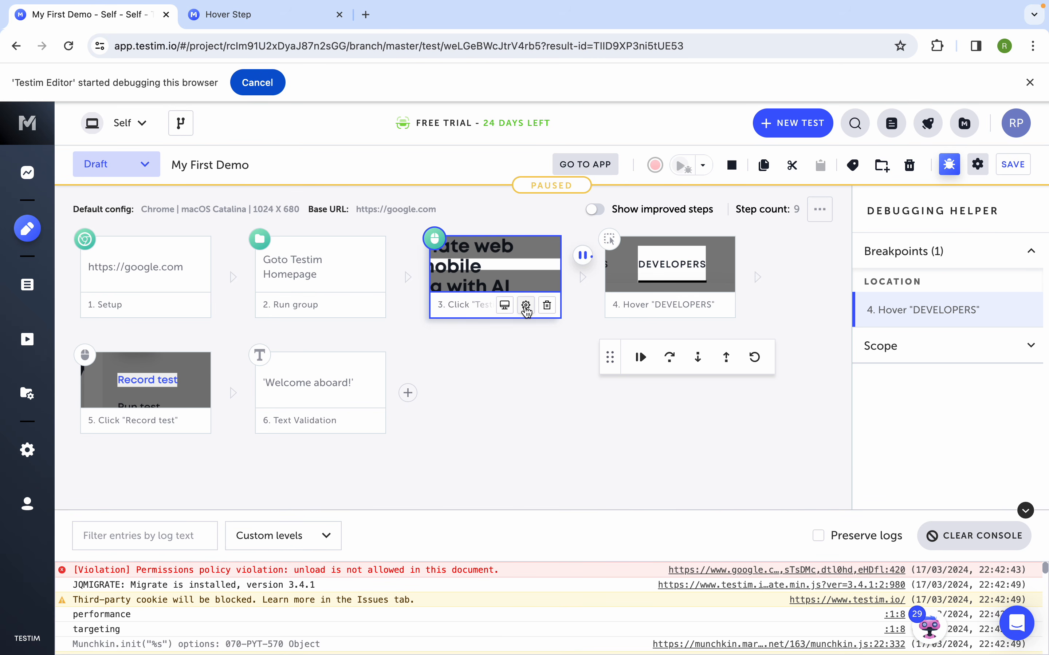
Step: Examine the properties of the step 3 Click action while the test is paused
left_click(526, 305)
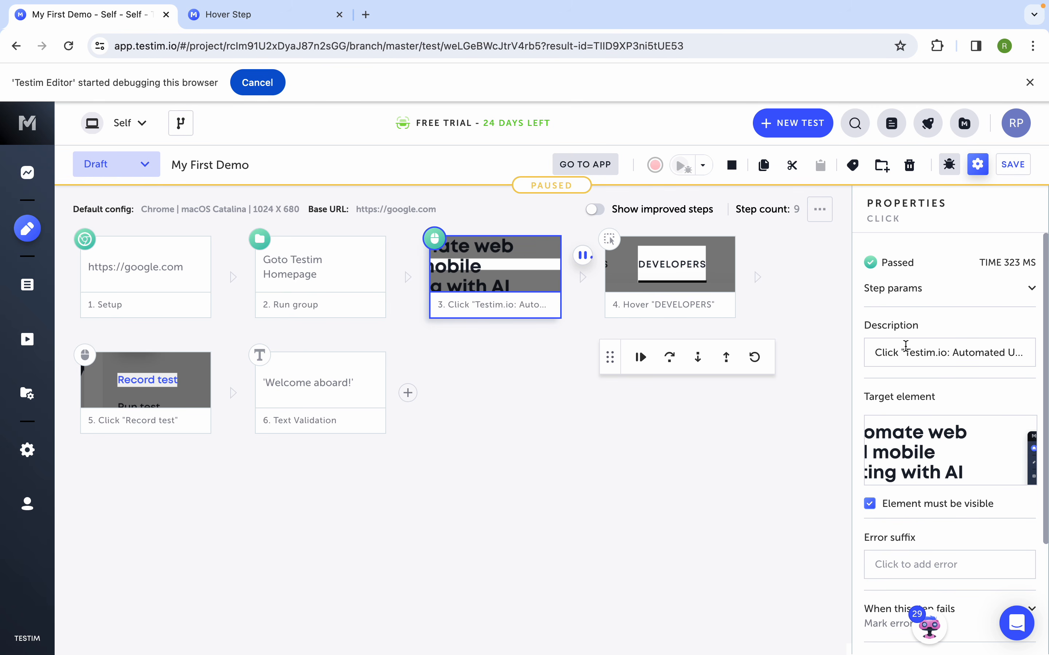
scroll(905, 345, "down", 4)
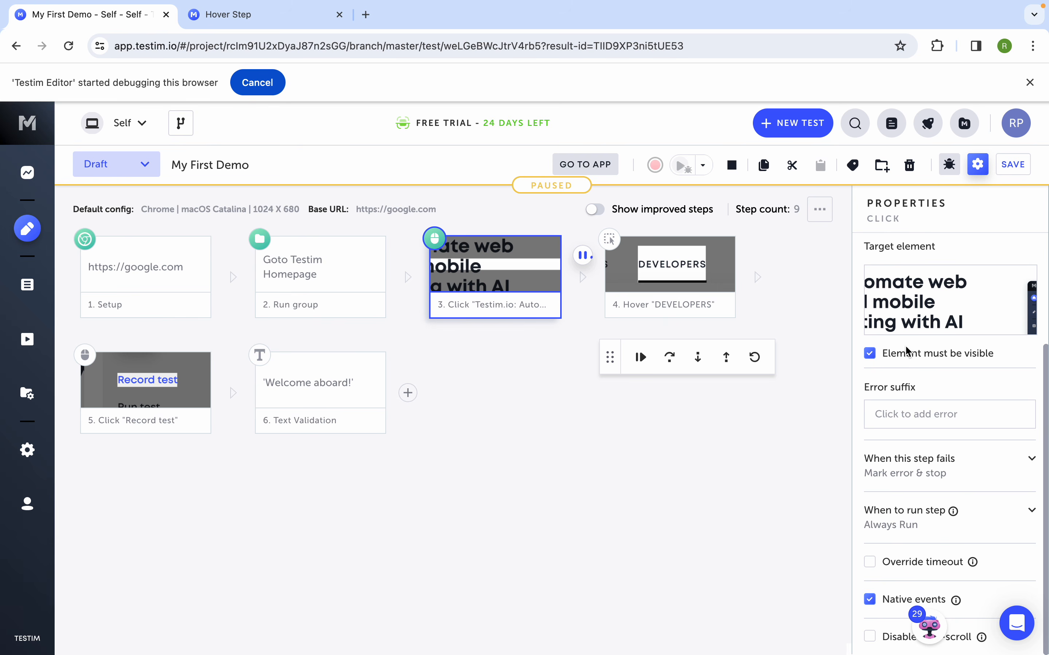
scroll(907, 349, "up", 4)
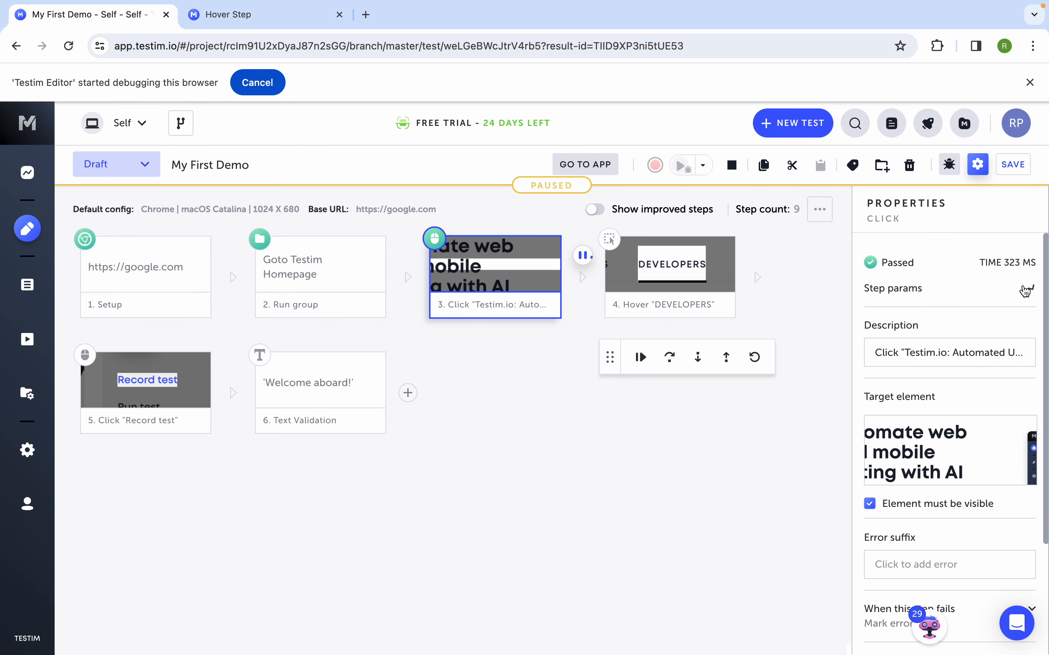
Step: Add a name property with a sample first name to the test data of the Setup step and return to the test
left_click(129, 284)
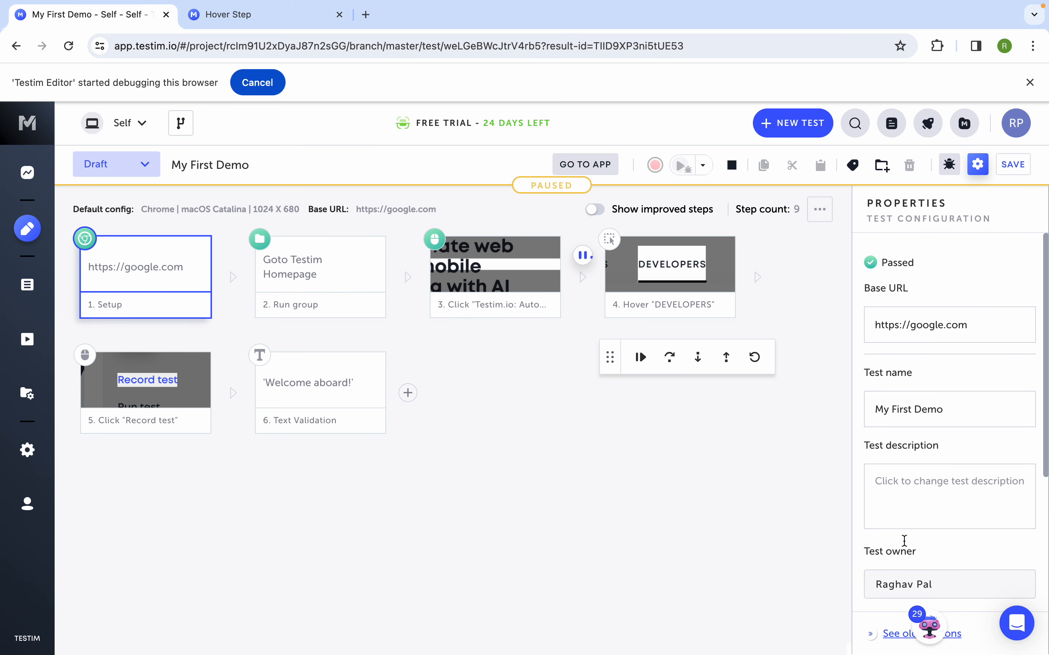
scroll(906, 503, "down", 5)
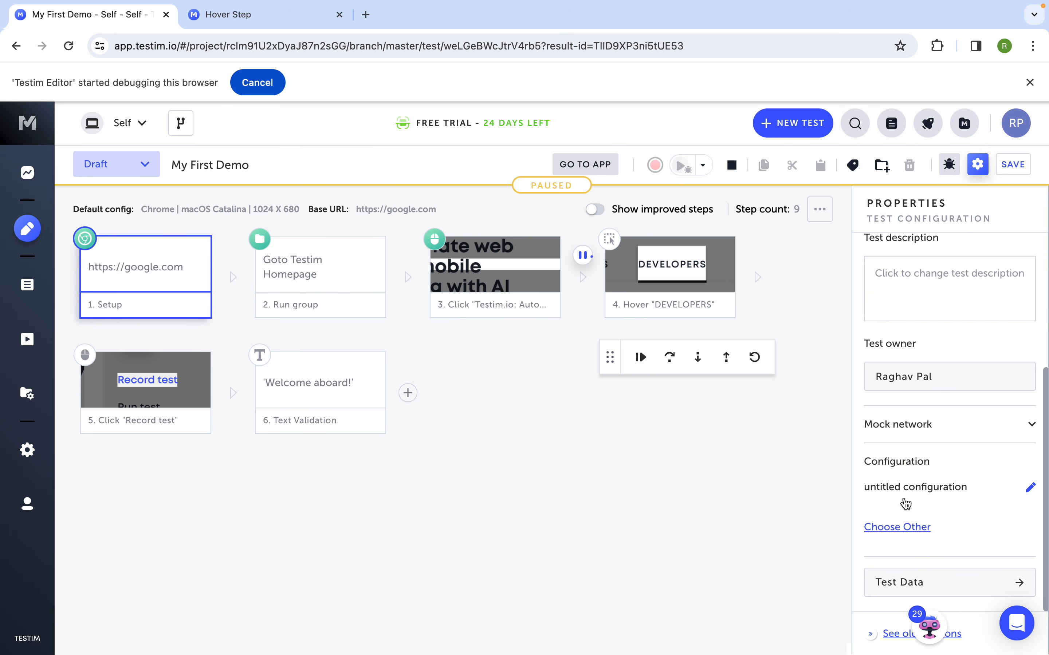
left_click(900, 580)
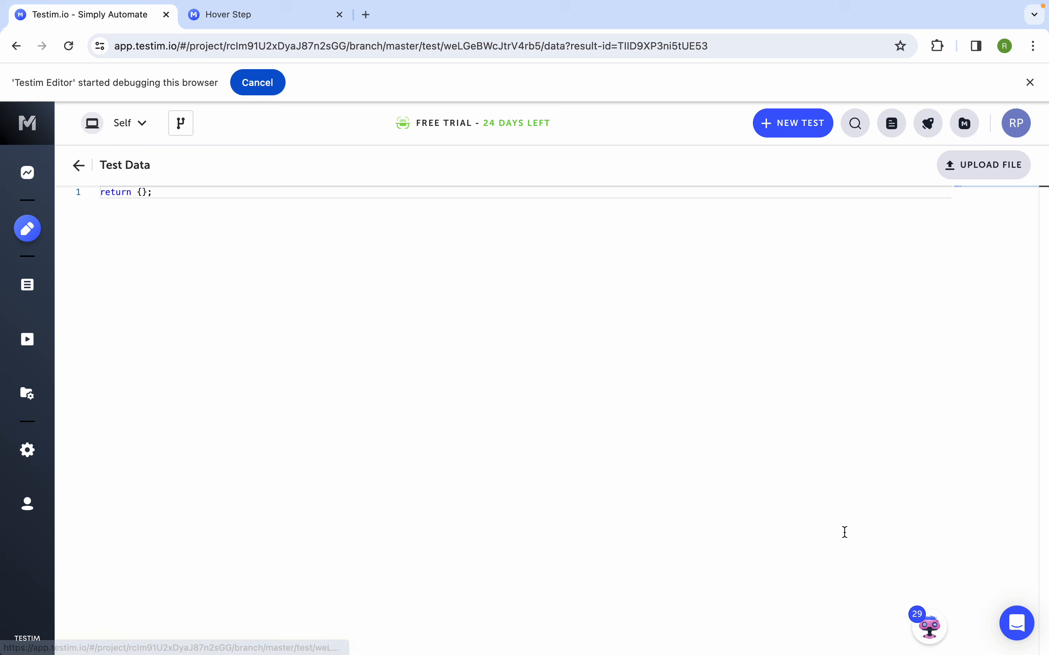
left_click(144, 193)
key("Return")
type("name: \"John")
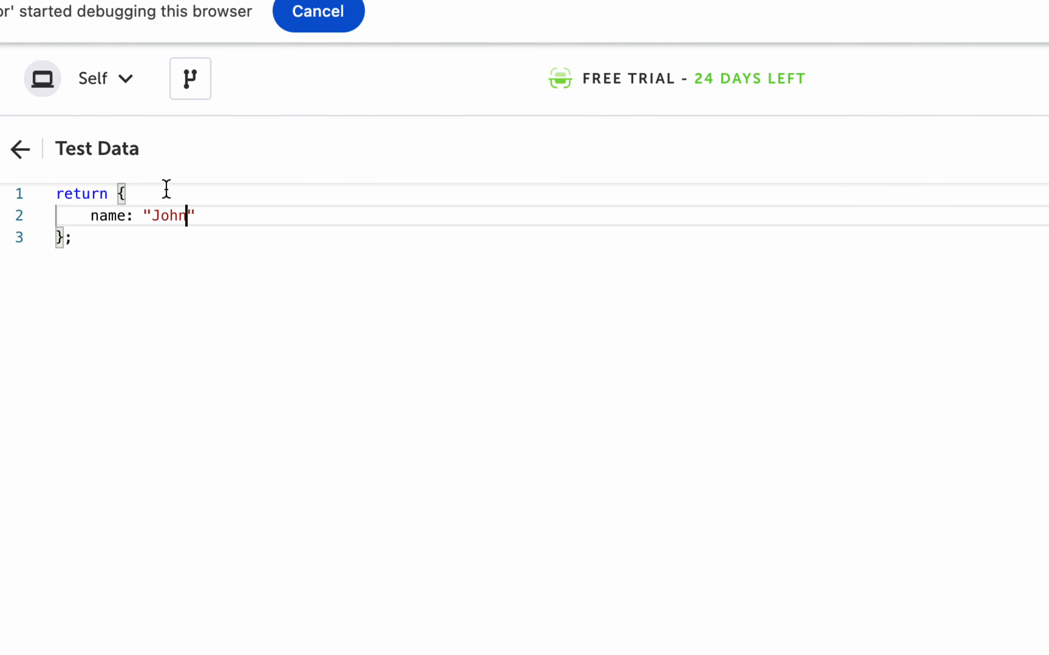
left_click(20, 149)
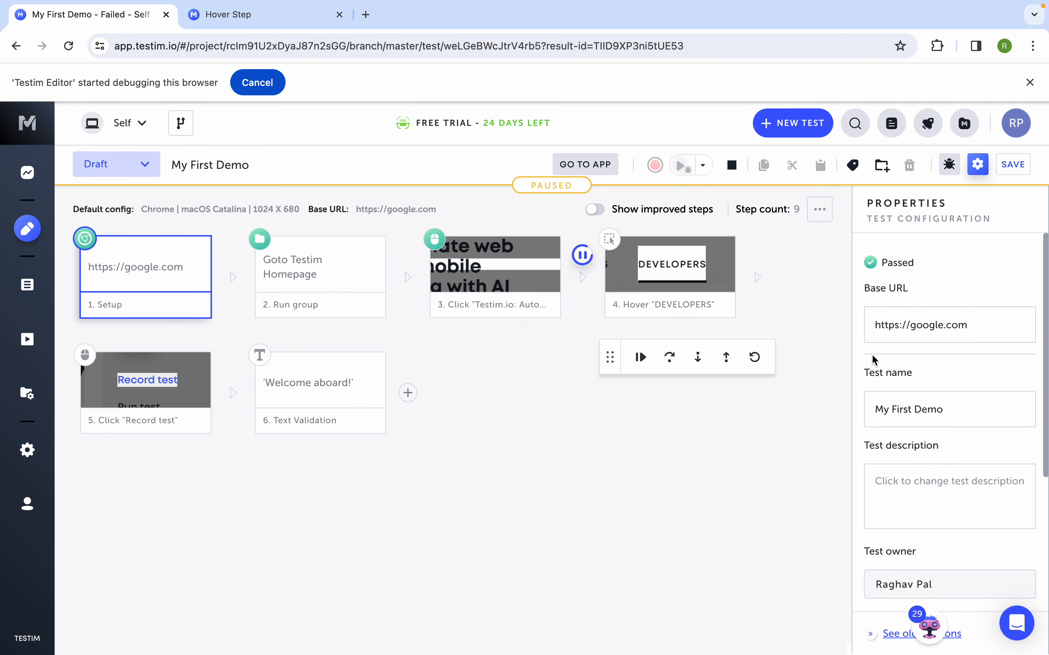
Step: Open the properties of the step 3 Click action and continue the paused test from the breakpoint
mouse_move(533, 283)
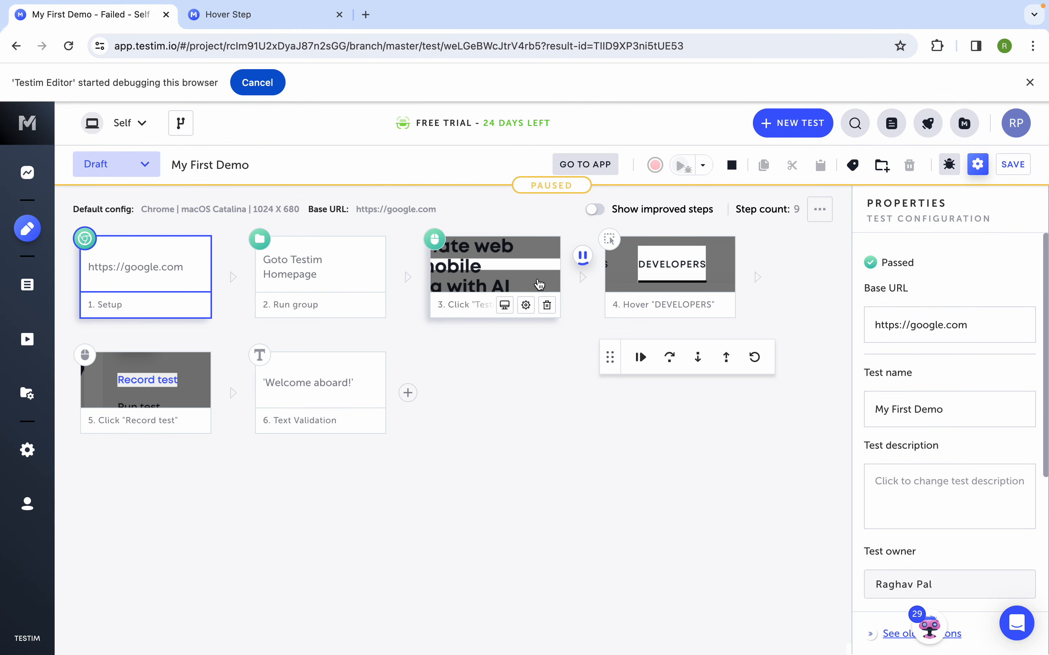
left_click(526, 305)
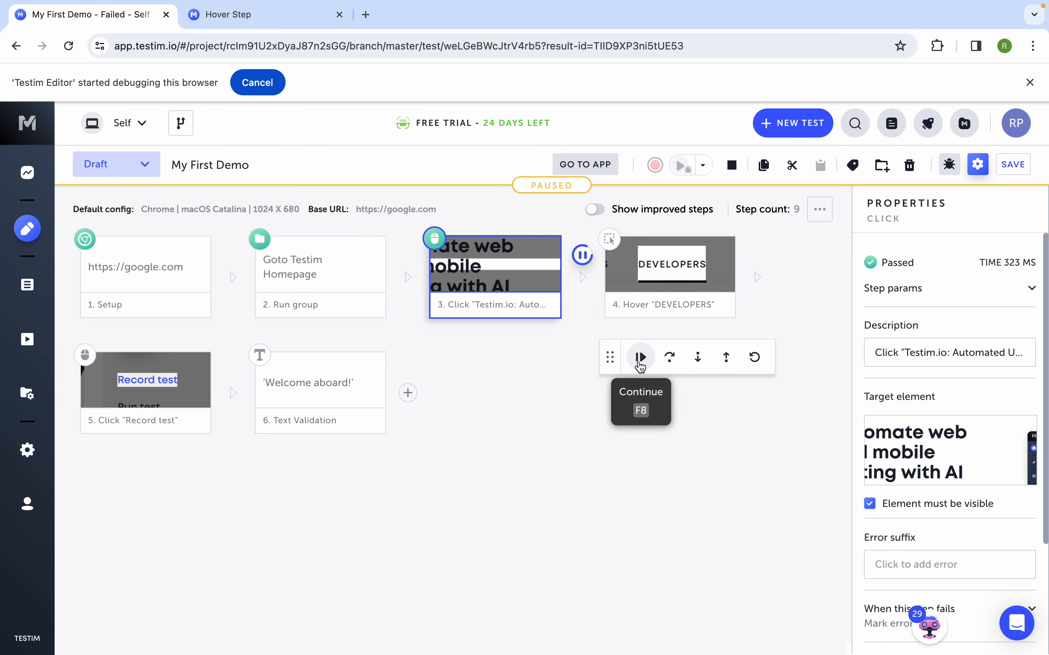
left_click(640, 357)
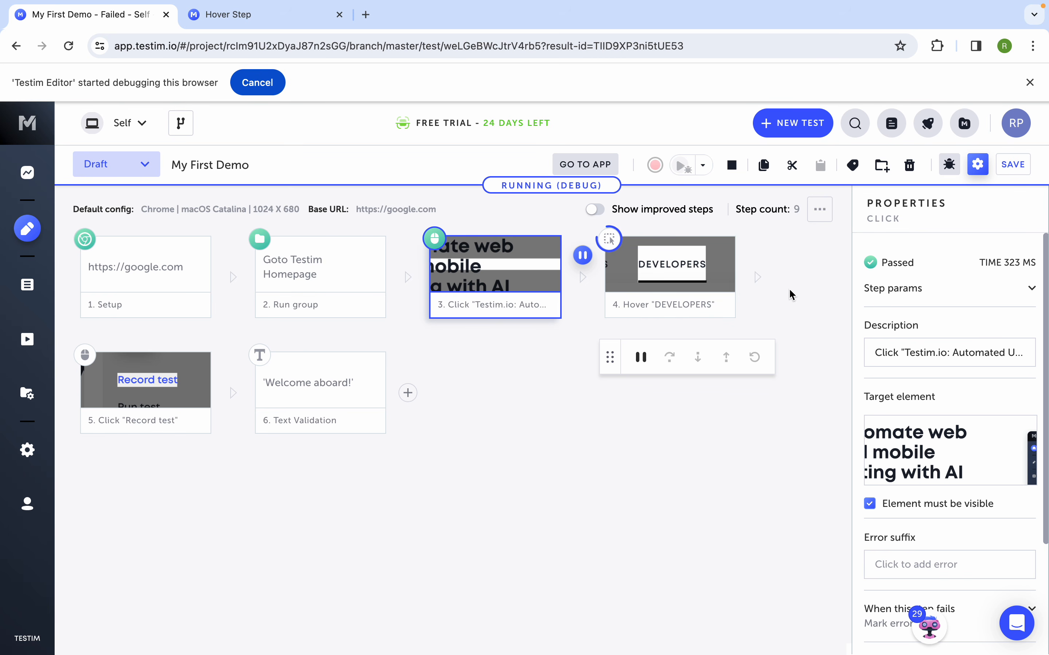
Step: Save the test, dismiss the notification and run the test again up to the breakpoint
left_click(1009, 170)
left_click(498, 456)
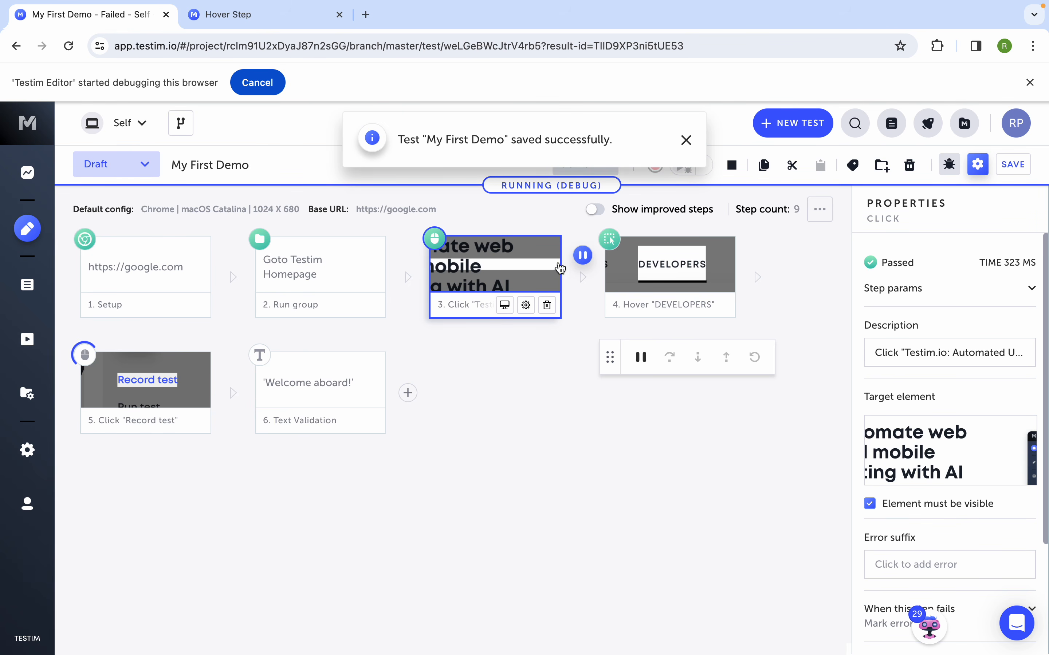
mouse_move(582, 255)
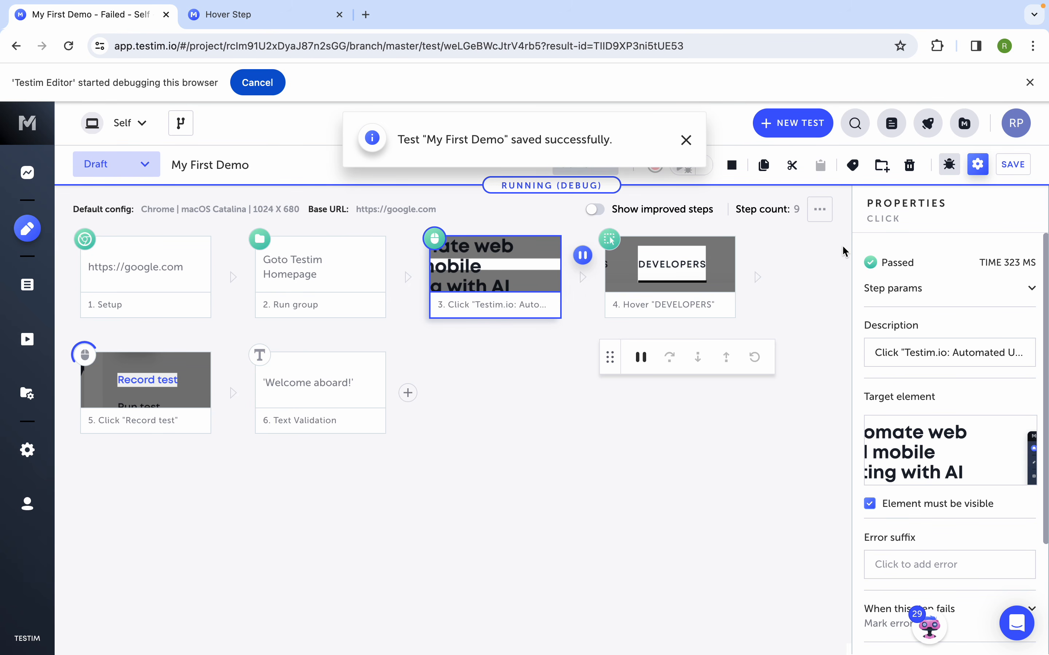
left_click(686, 140)
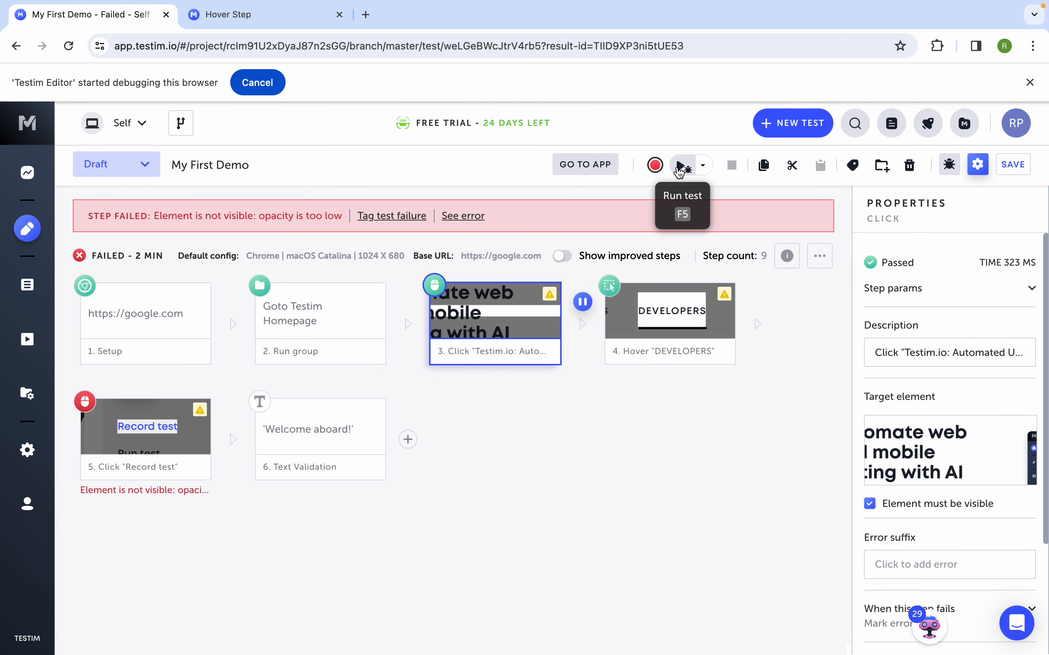
left_click(681, 168)
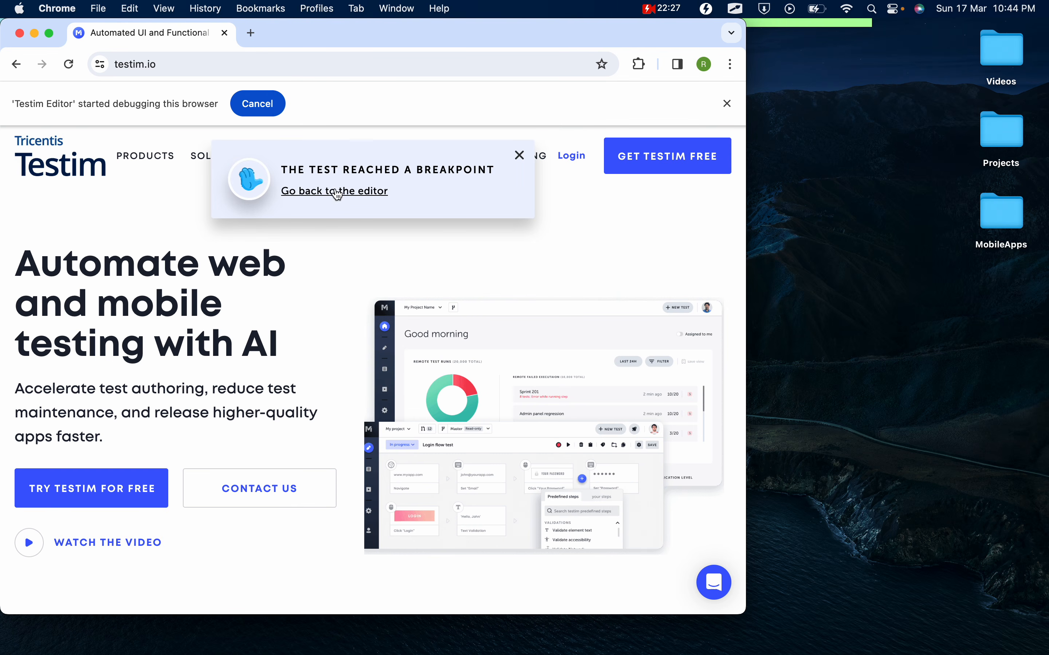
Step: Return to the editor and show the incoming step parameters of the paused step 3 Click action
left_click(333, 195)
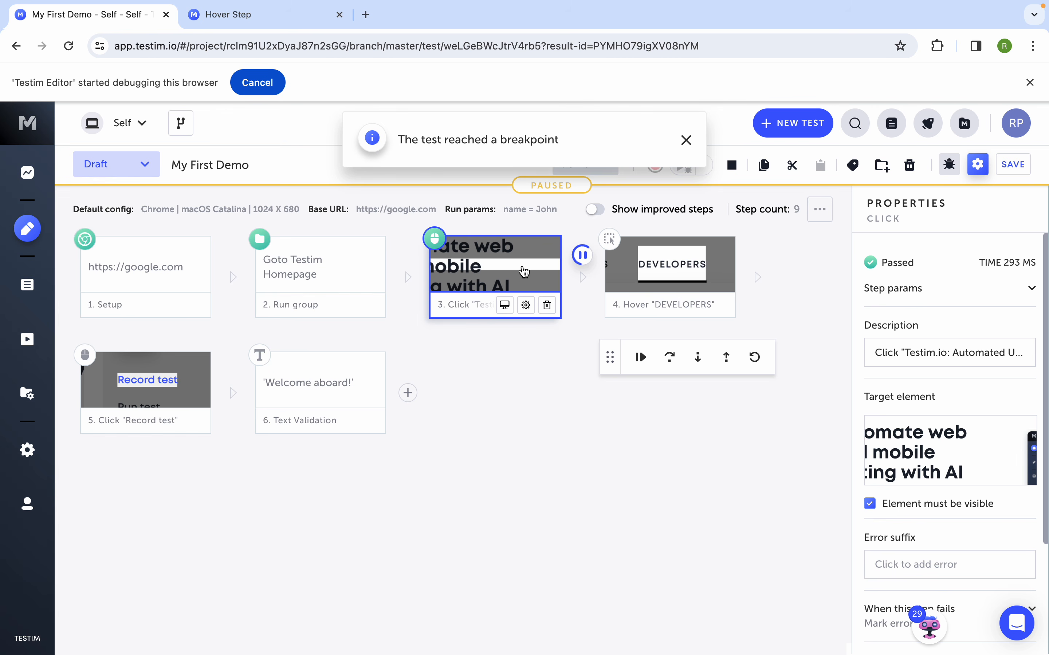
left_click(1033, 289)
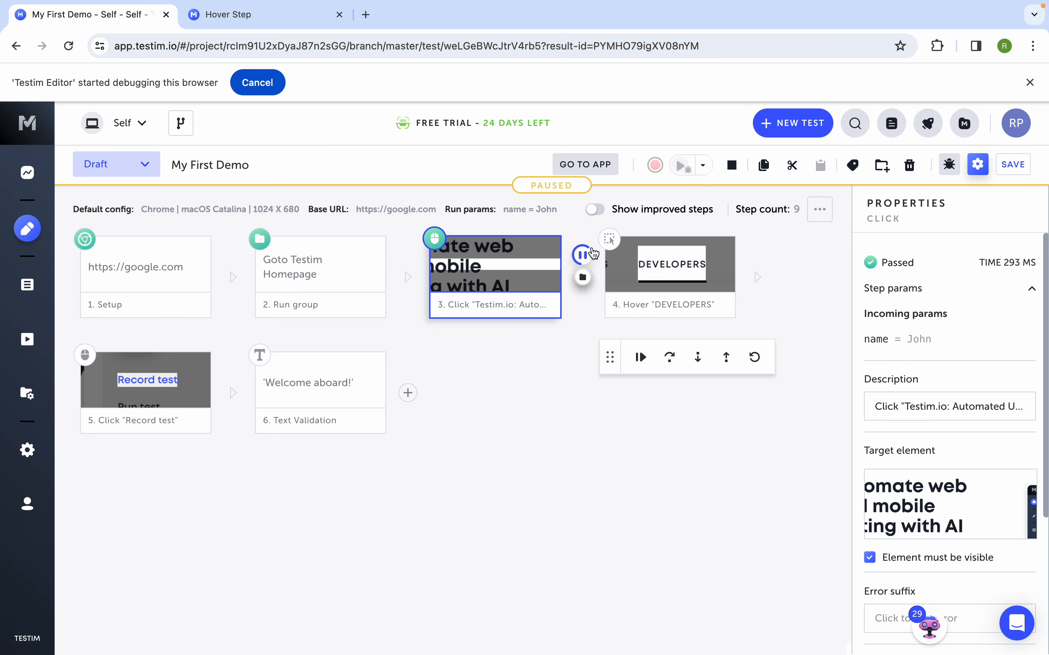
mouse_move(583, 258)
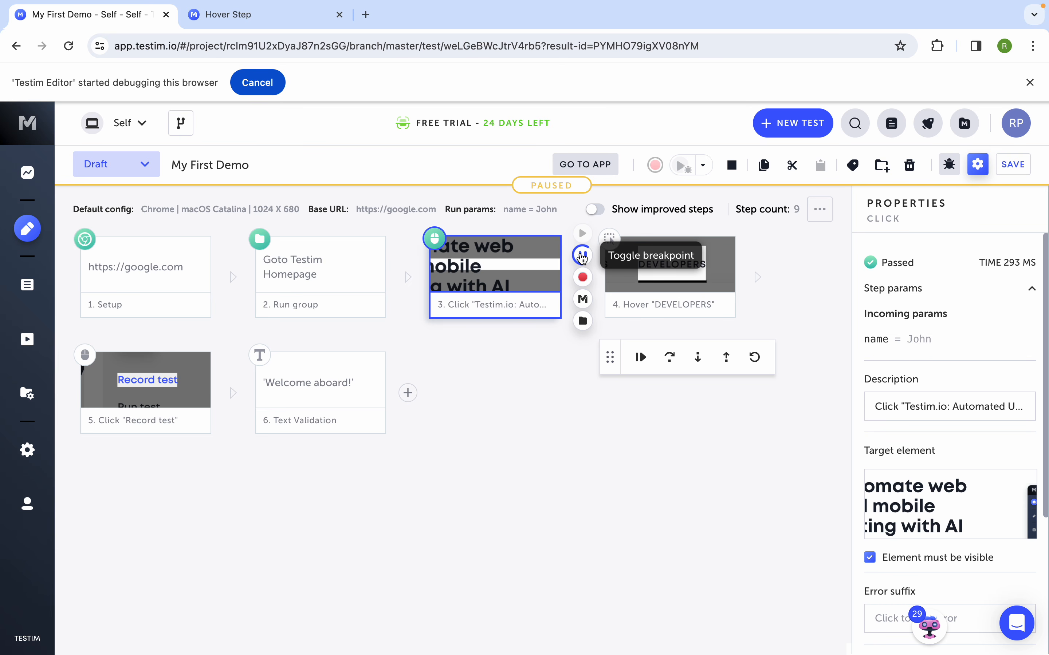
left_click(583, 258)
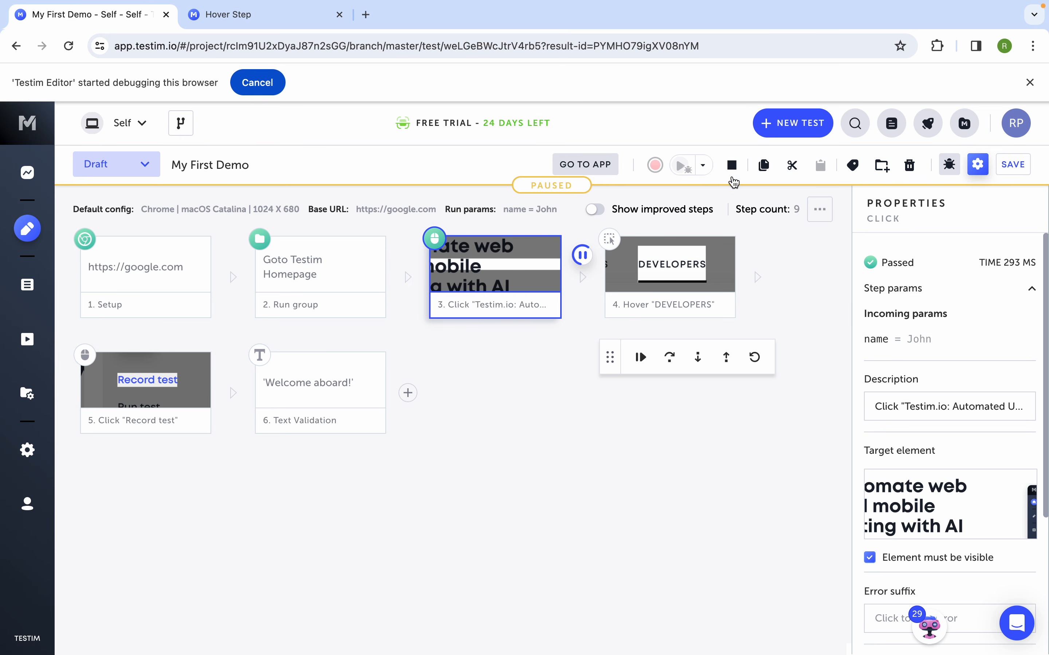
Step: Stop the paused test run and dismiss the notification
left_click(732, 167)
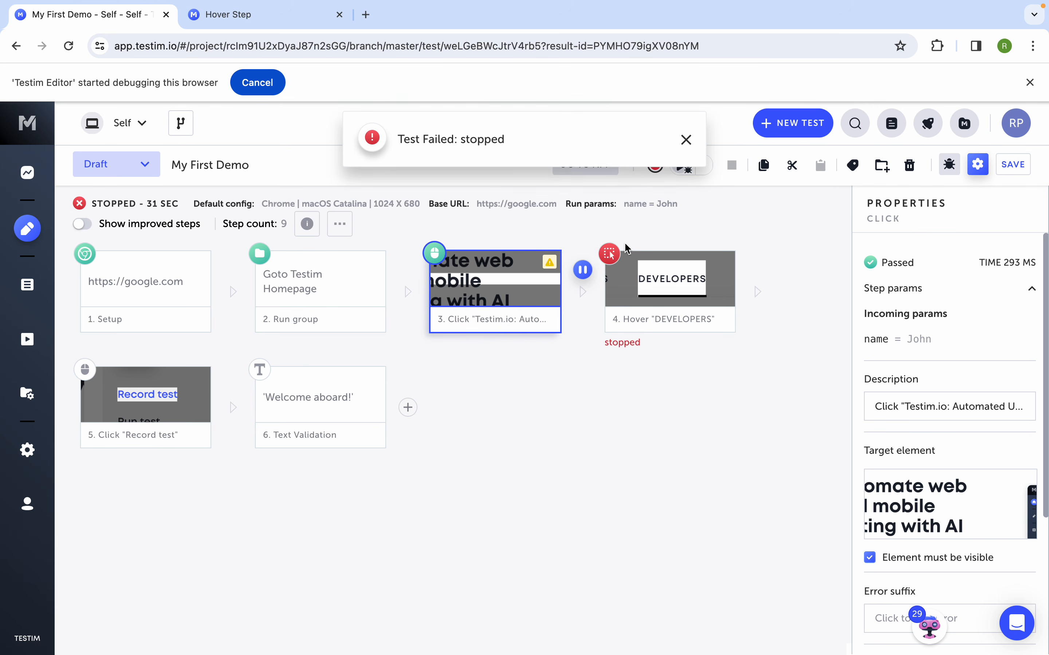
left_click(687, 139)
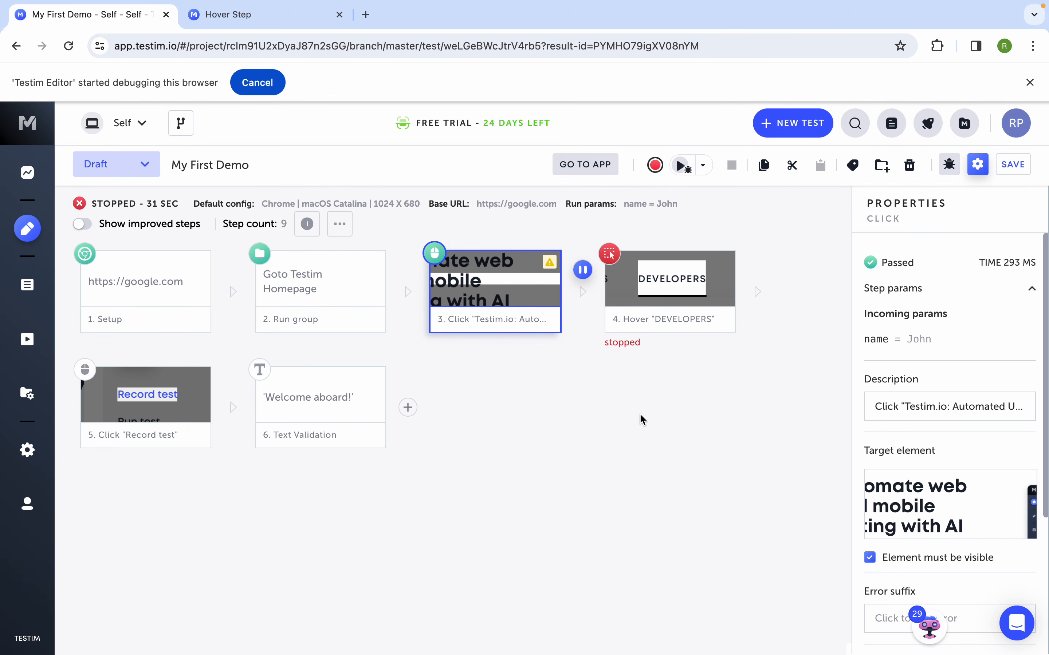
mouse_move(769, 4)
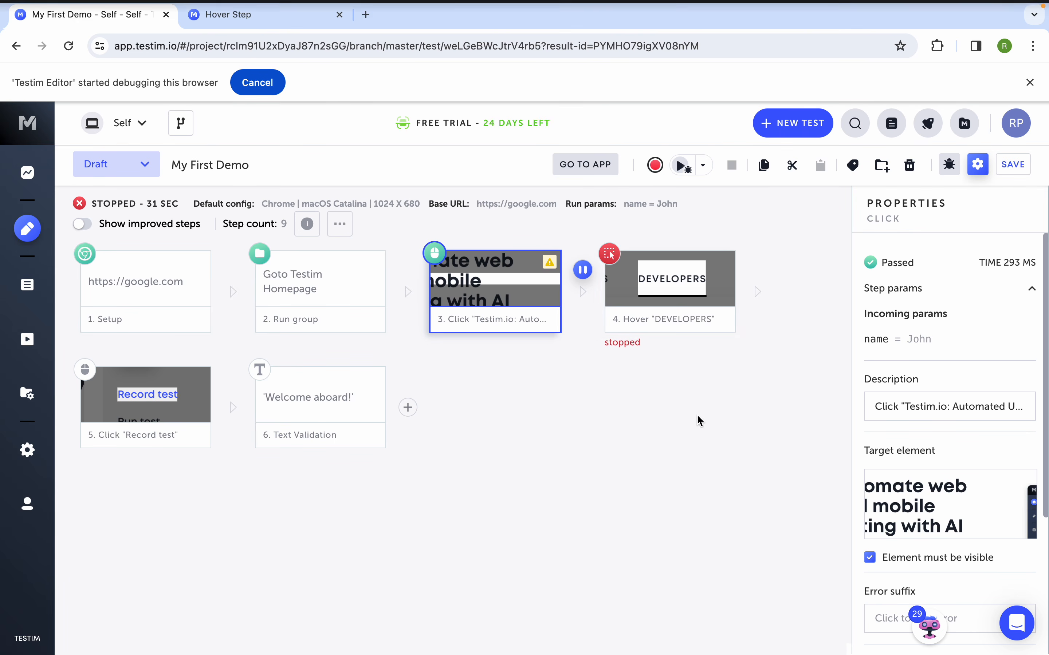
mouse_move(687, 287)
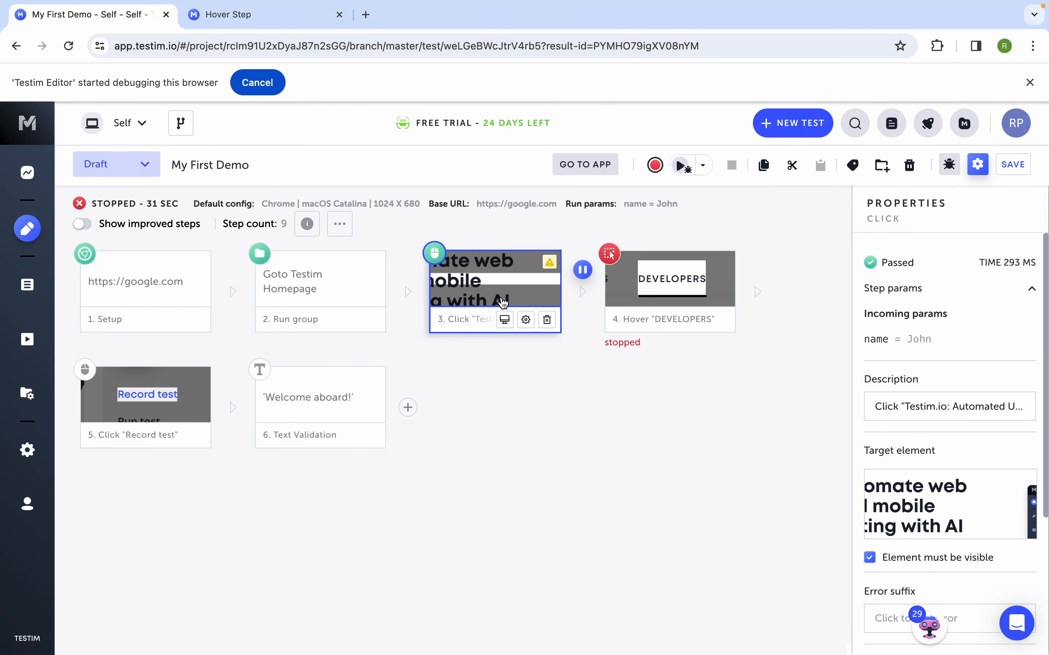
Step: Paste a copy of the Hover "DEVELOPERS" step at the end of the test and delete that copy
left_click(678, 291)
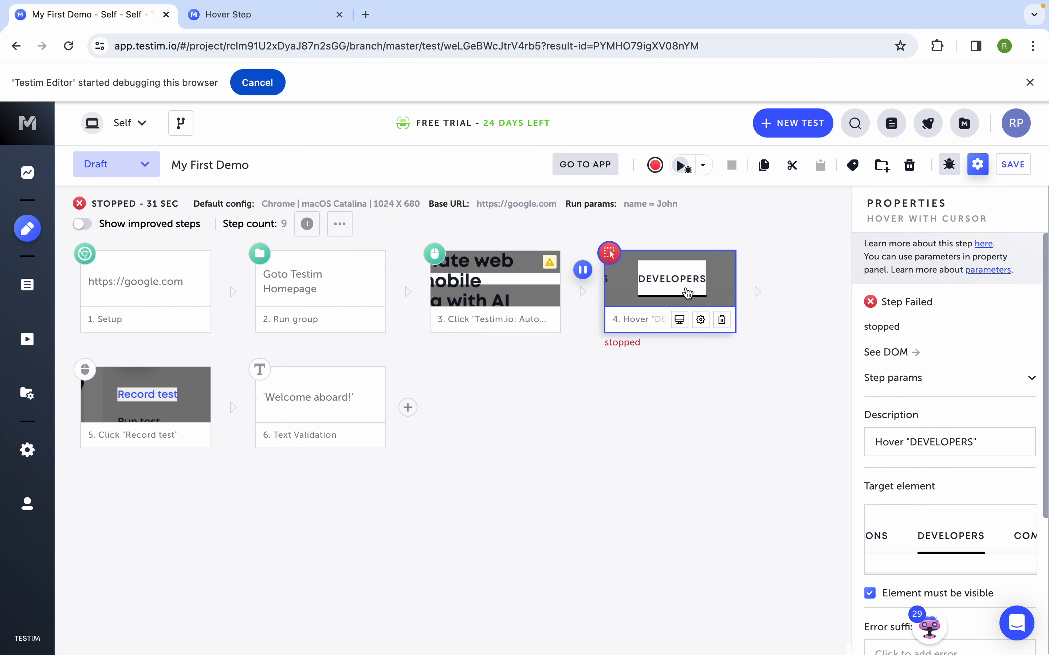
key("super+v")
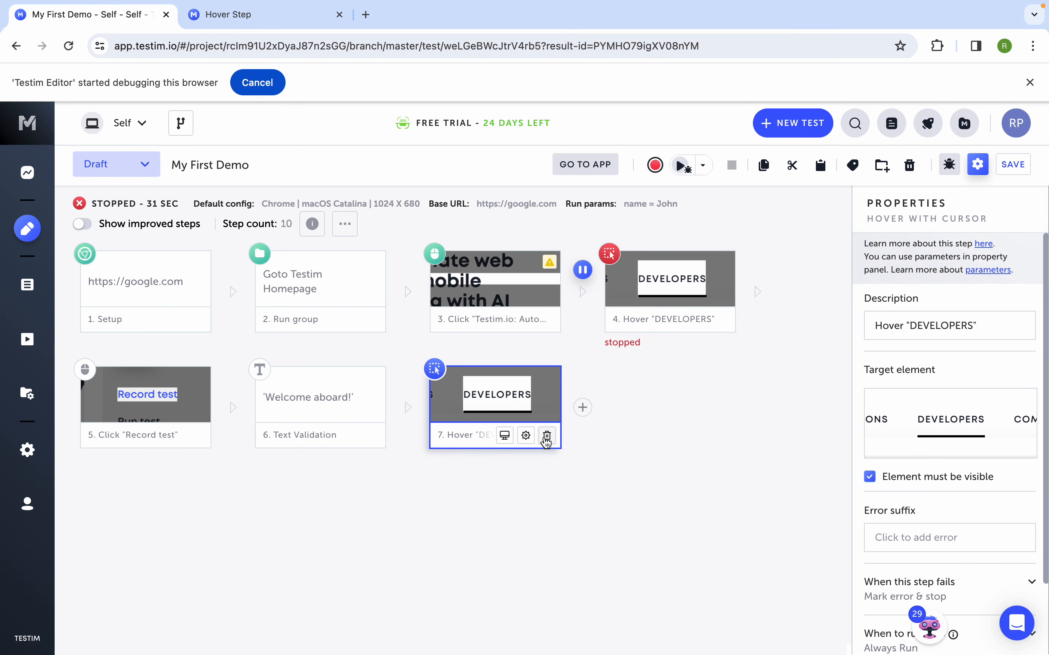
left_click(547, 435)
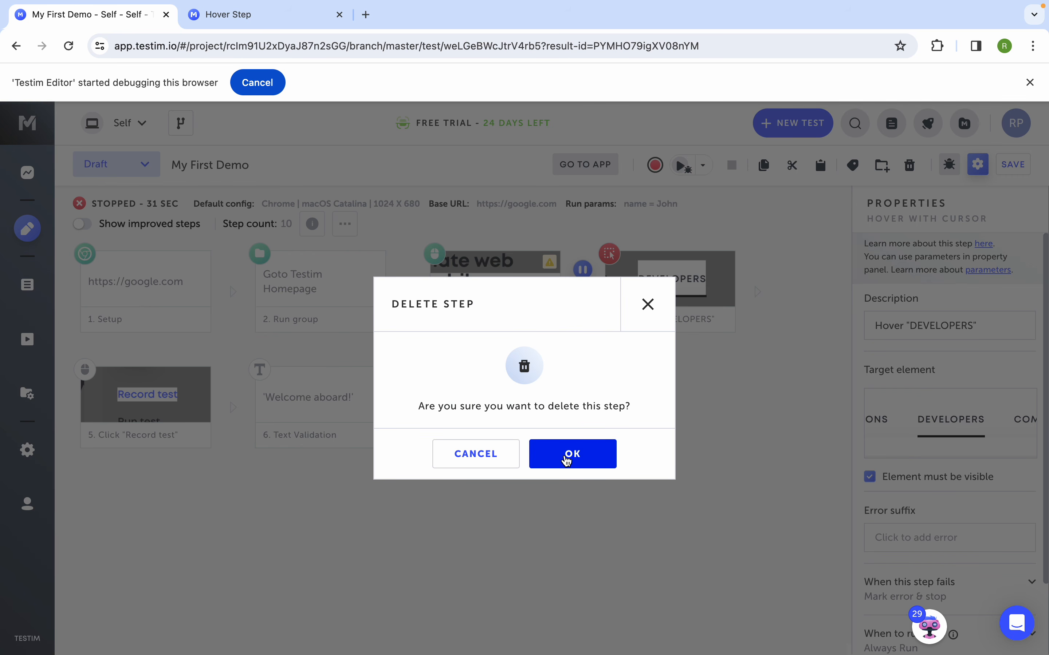
left_click(567, 459)
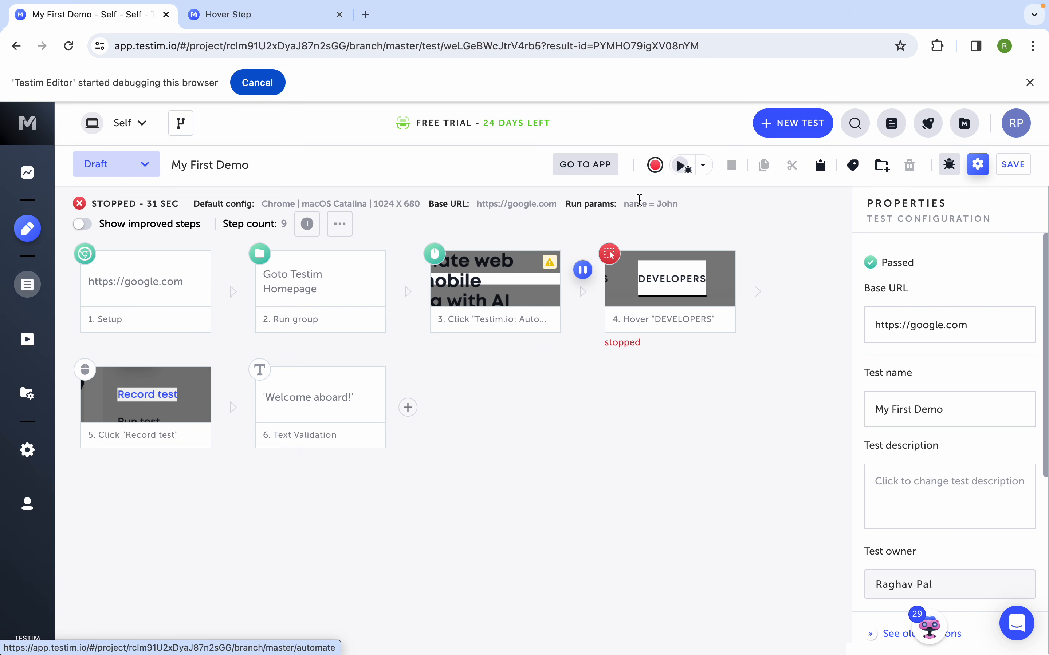
Step: Save the My First Demo test without a revision message and dismiss the notification
left_click(1013, 165)
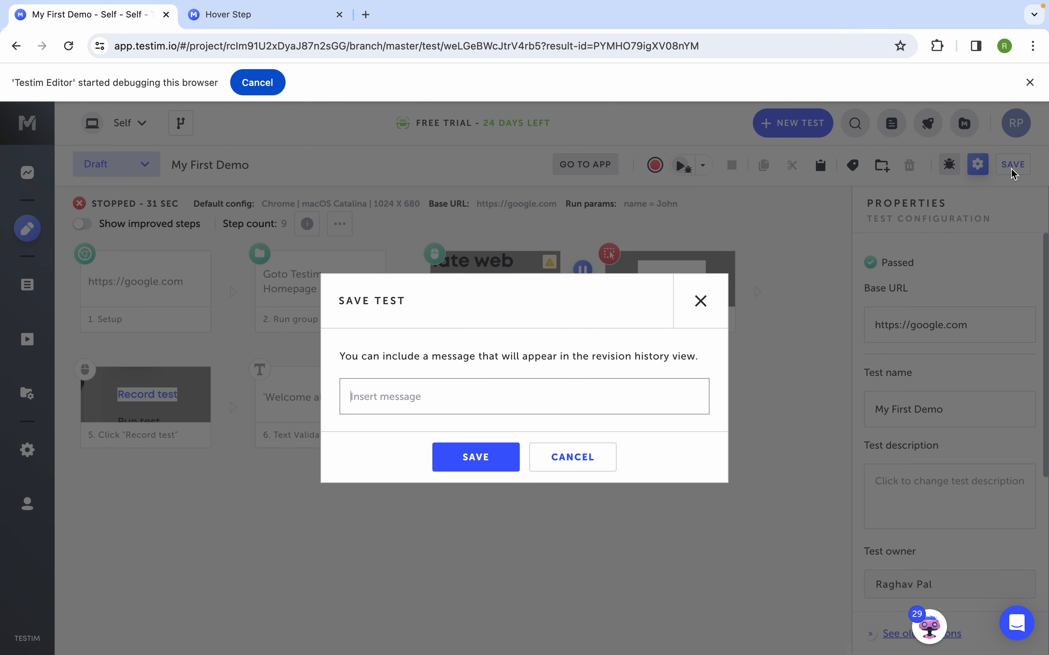
left_click(471, 469)
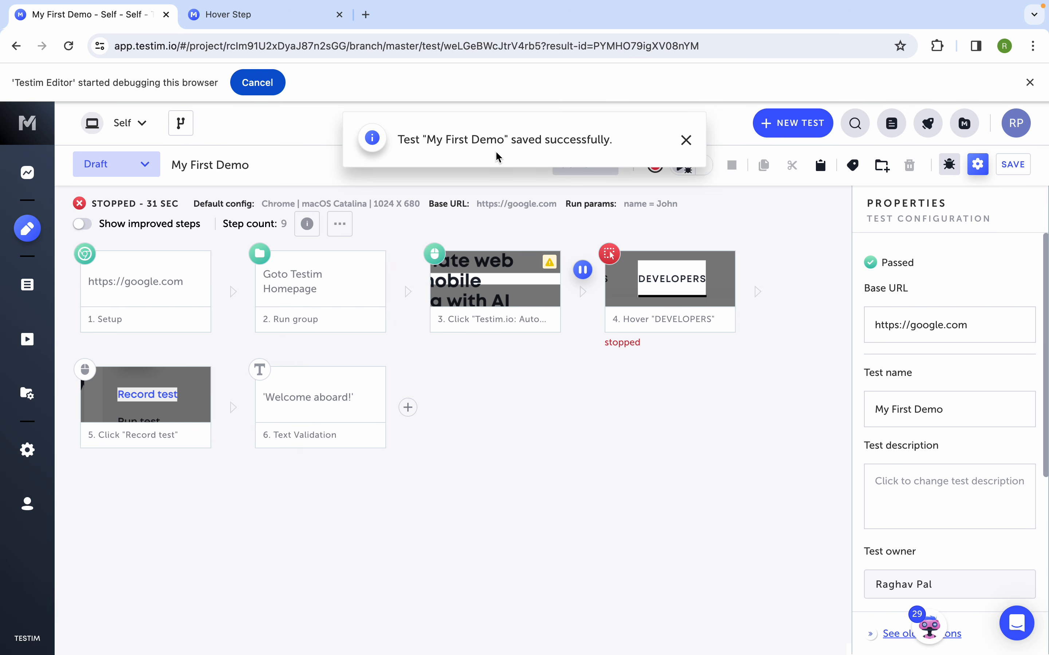
left_click(686, 141)
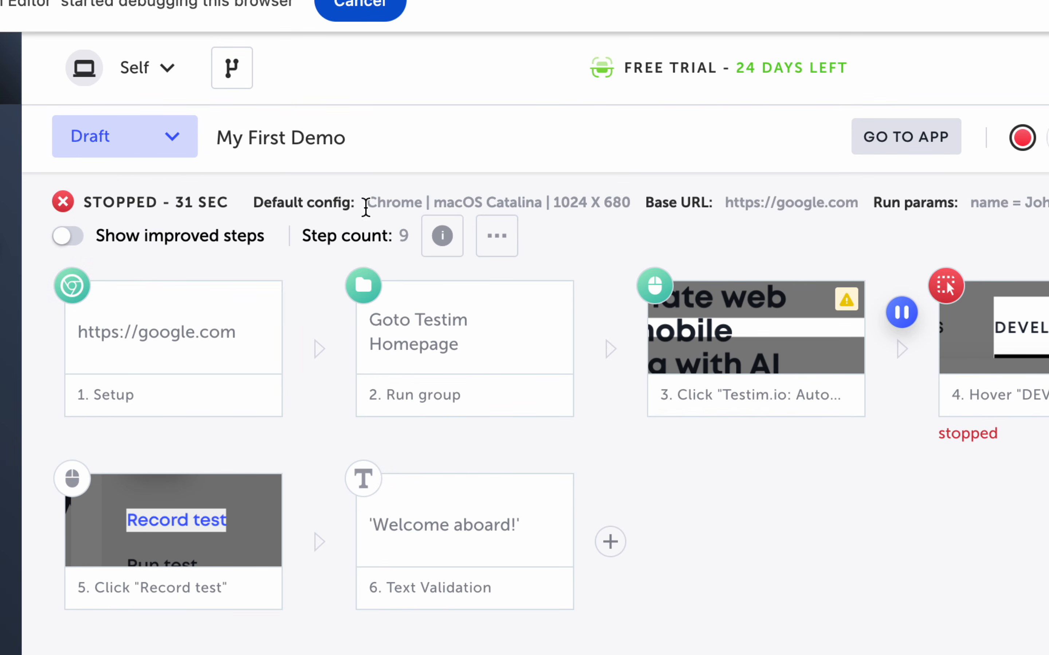
Step: Review the stopped run's default config, base URL, run parameters, step count and run information
left_click_drag(260, 206, 321, 205)
left_click_drag(465, 206, 604, 206)
left_click_drag(742, 206, 812, 206)
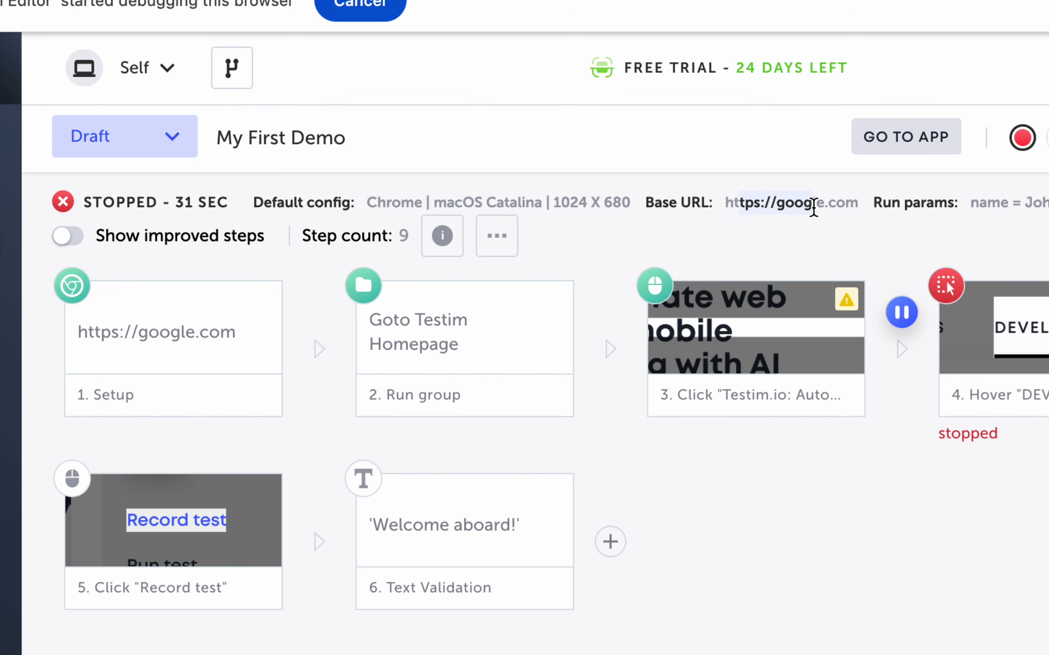
left_click_drag(919, 204, 999, 204)
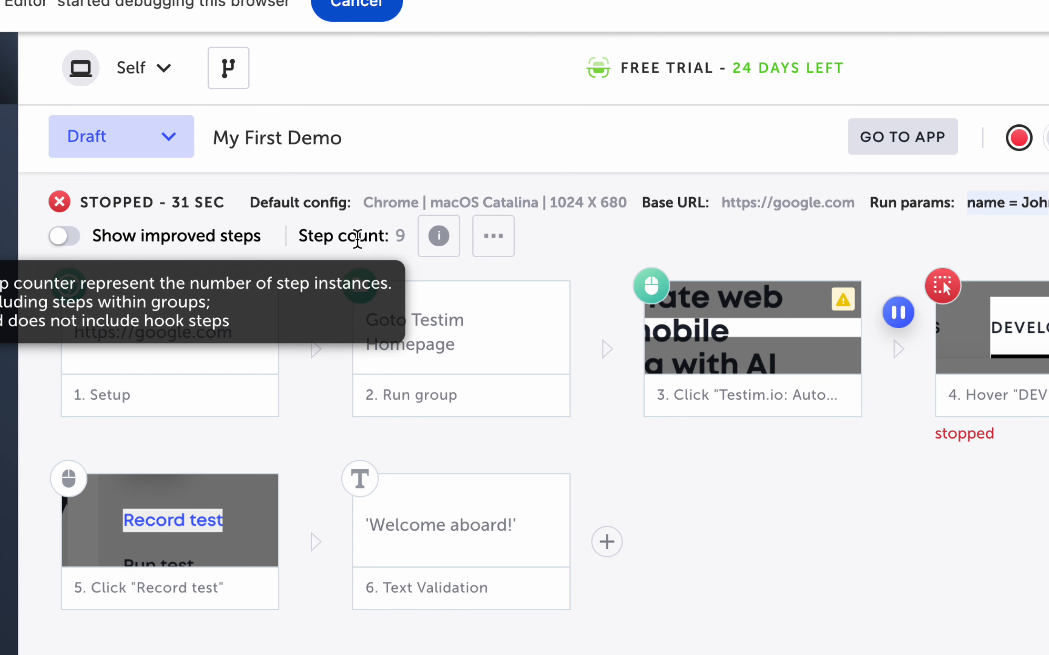
mouse_move(406, 243)
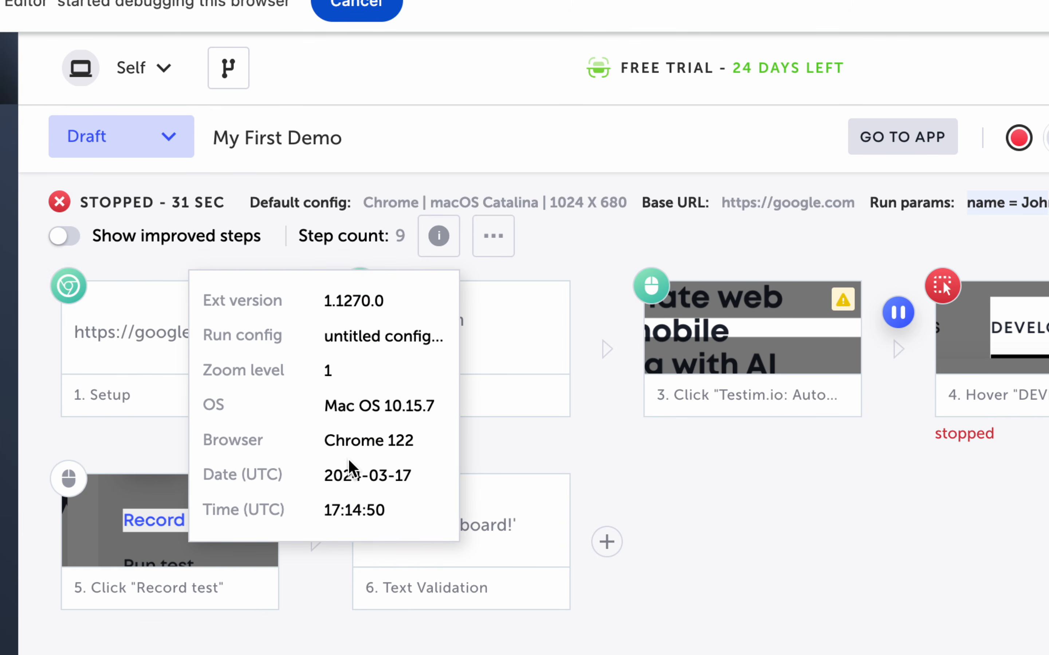
left_click(488, 239)
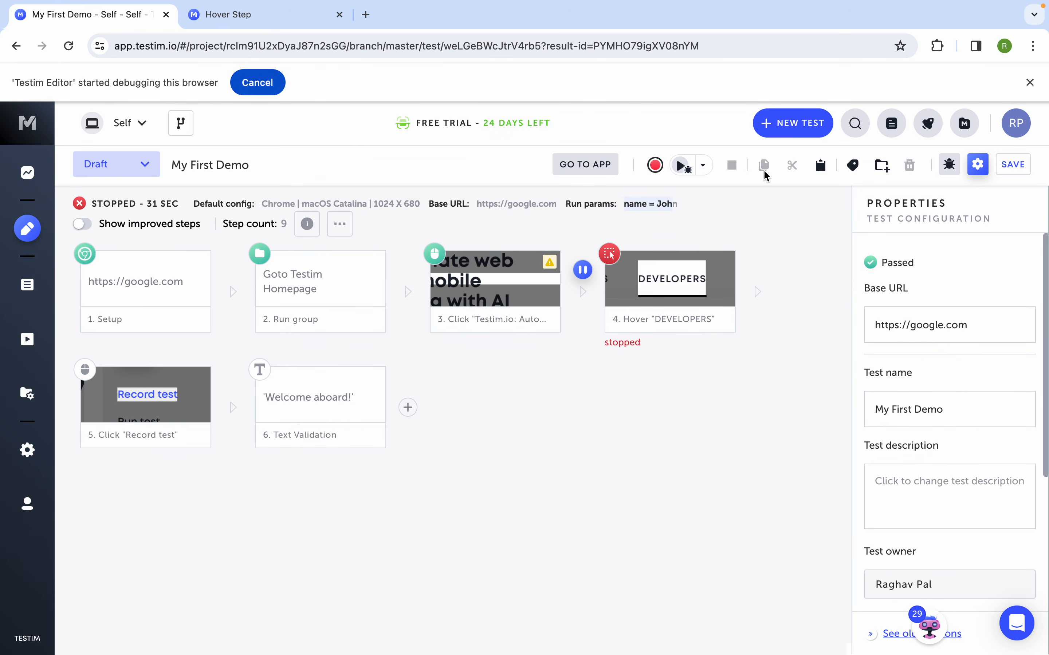
Step: Check the test's label options without applying any, and hide and show the step properties again
left_click(859, 169)
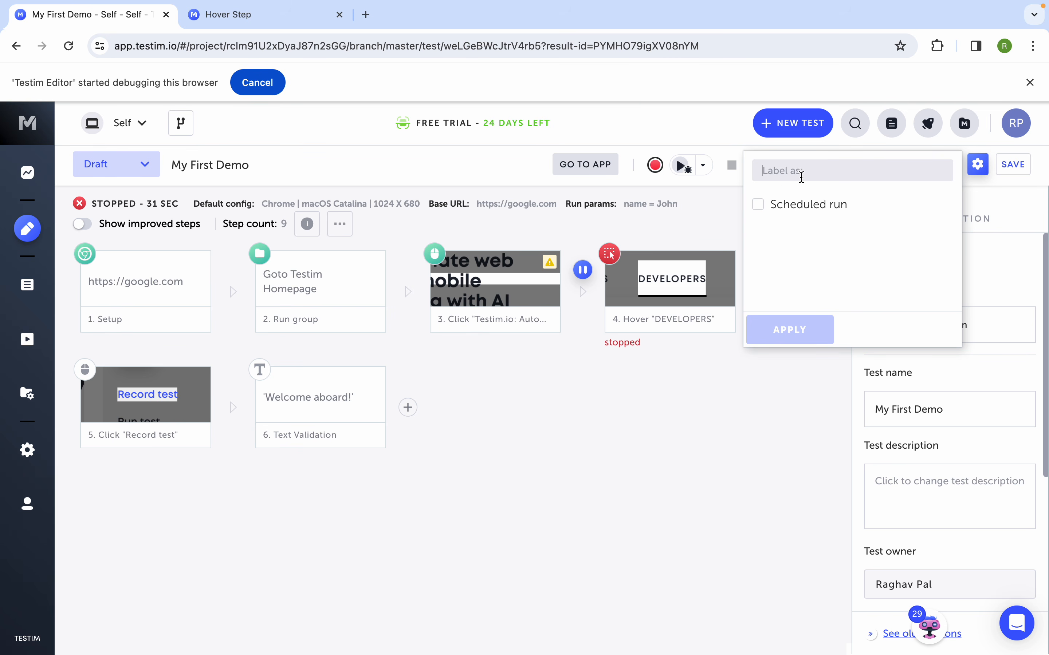
left_click(737, 438)
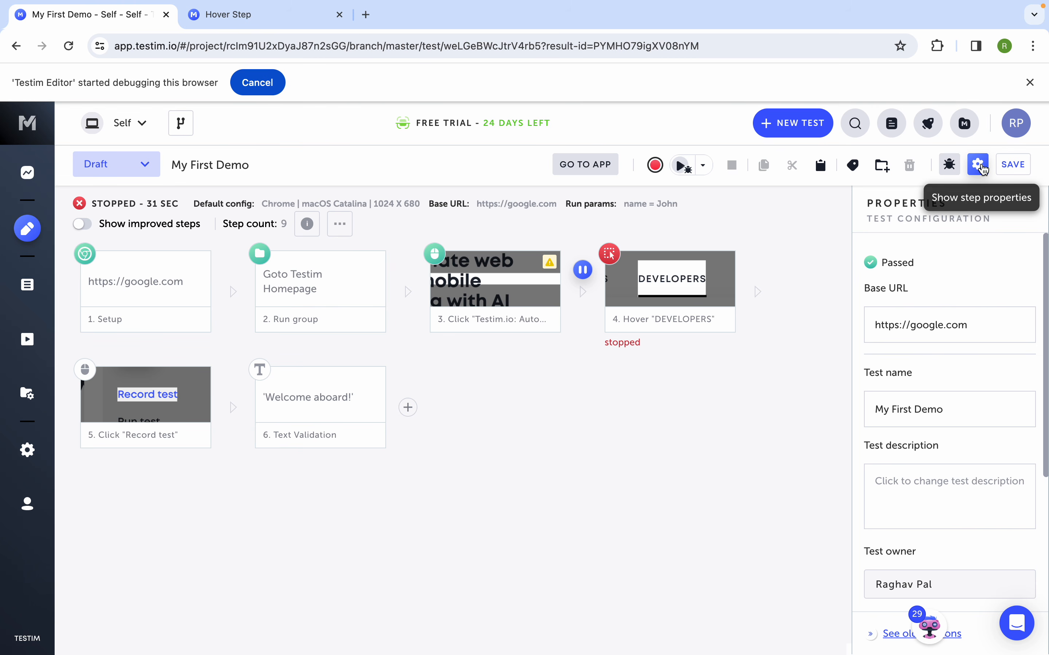
left_click(982, 167)
left_click(980, 166)
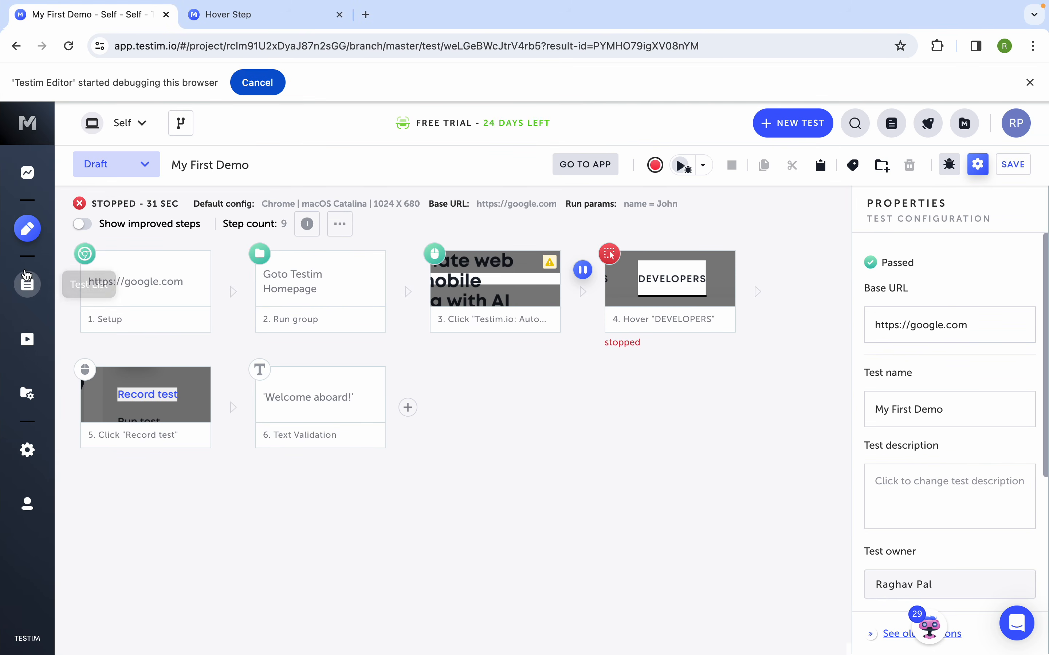
Step: Browse the tests listed in the Test Library and return to the My First Demo test in the editor
left_click(27, 286)
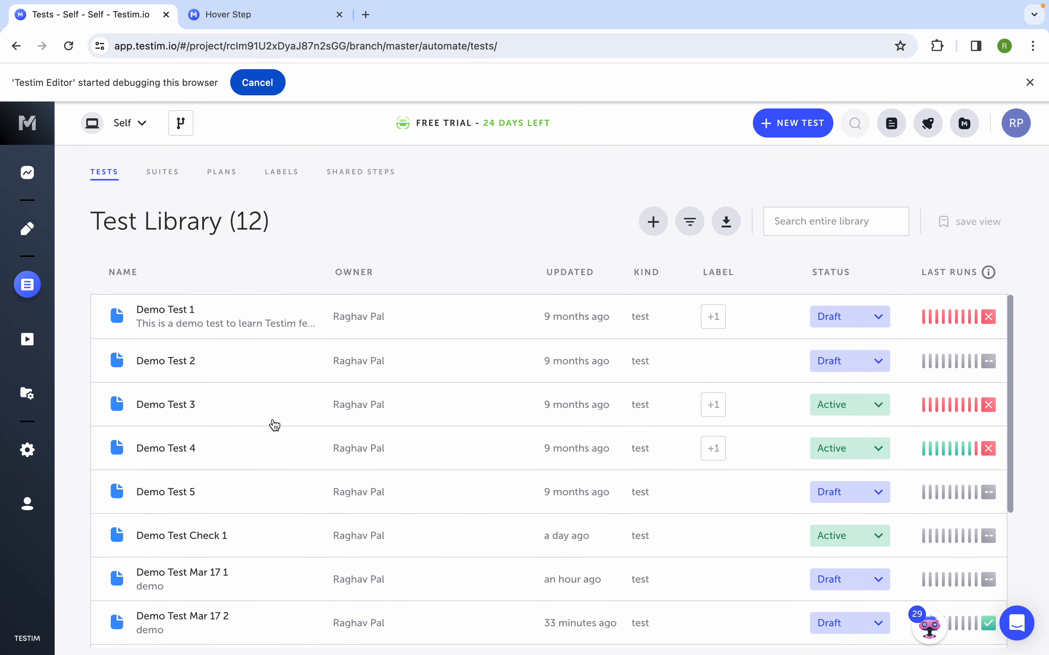
scroll(274, 423, "down", 5)
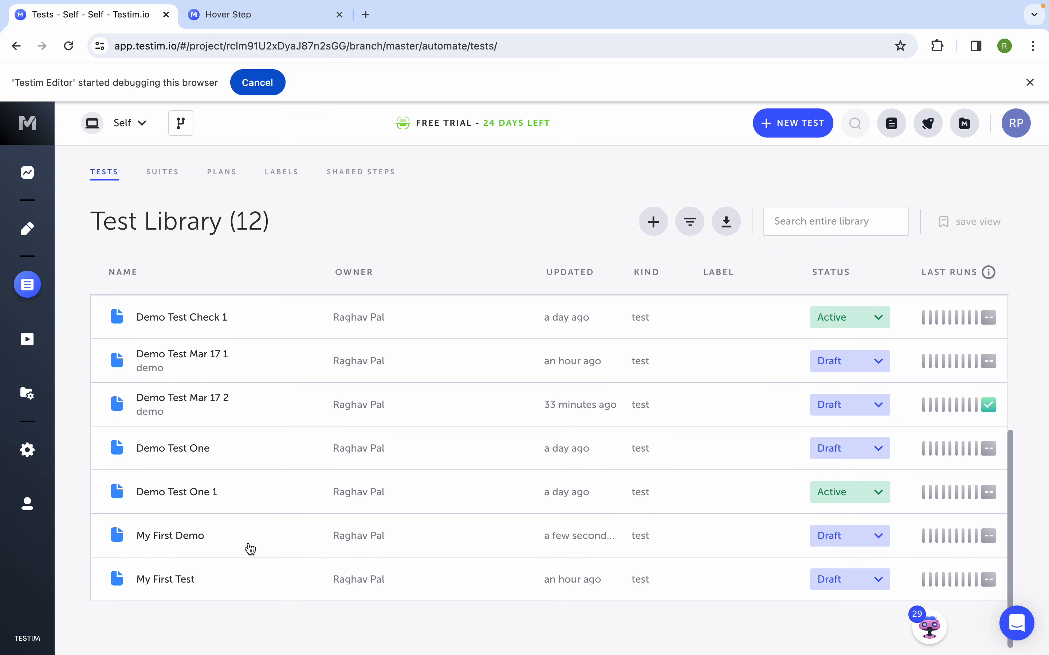
scroll(250, 549, "up", 1)
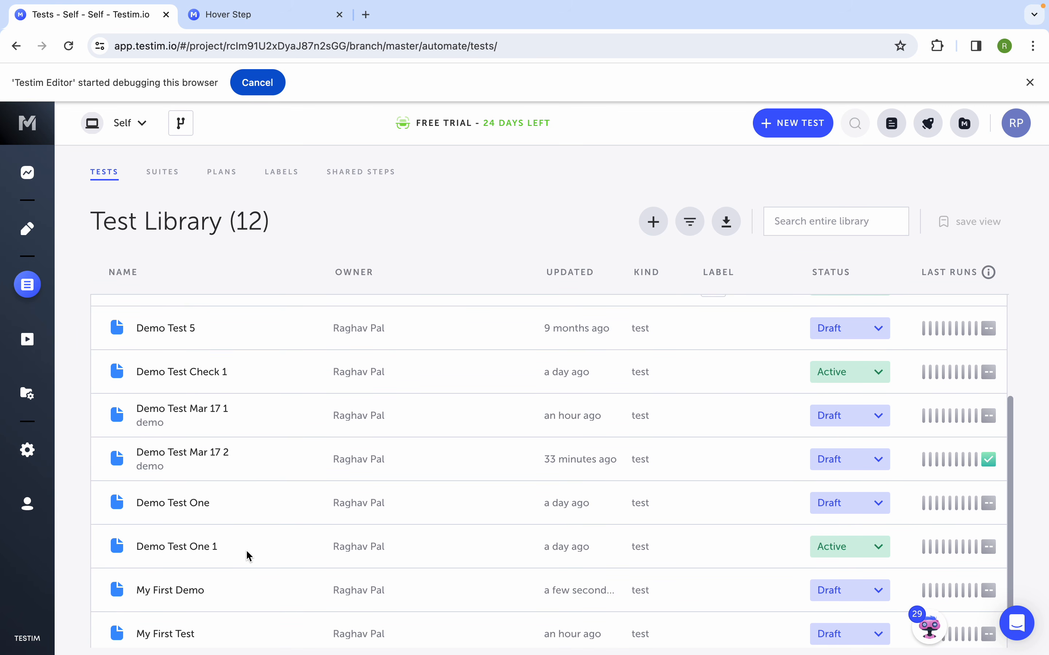
scroll(249, 556, "up", 4)
left_click(34, 226)
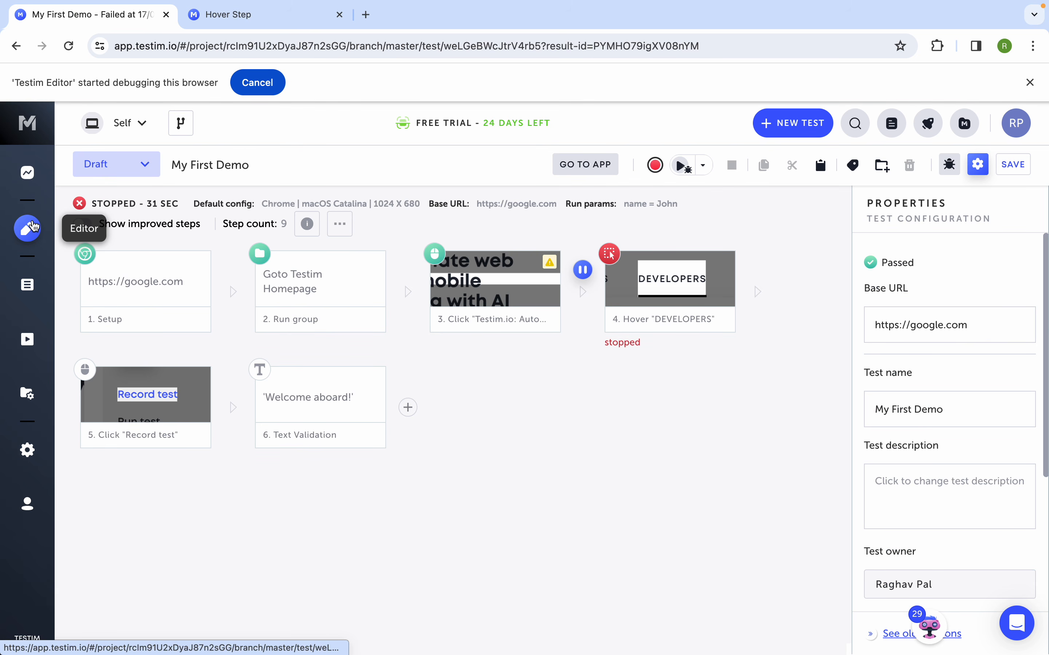
Step: Try to reopen My First Demo from the Test Library, dismiss the reopen prompt and look at the test's status options
left_click(28, 285)
scroll(237, 460, "down", 3)
scroll(236, 453, "down", 2)
left_click(160, 537)
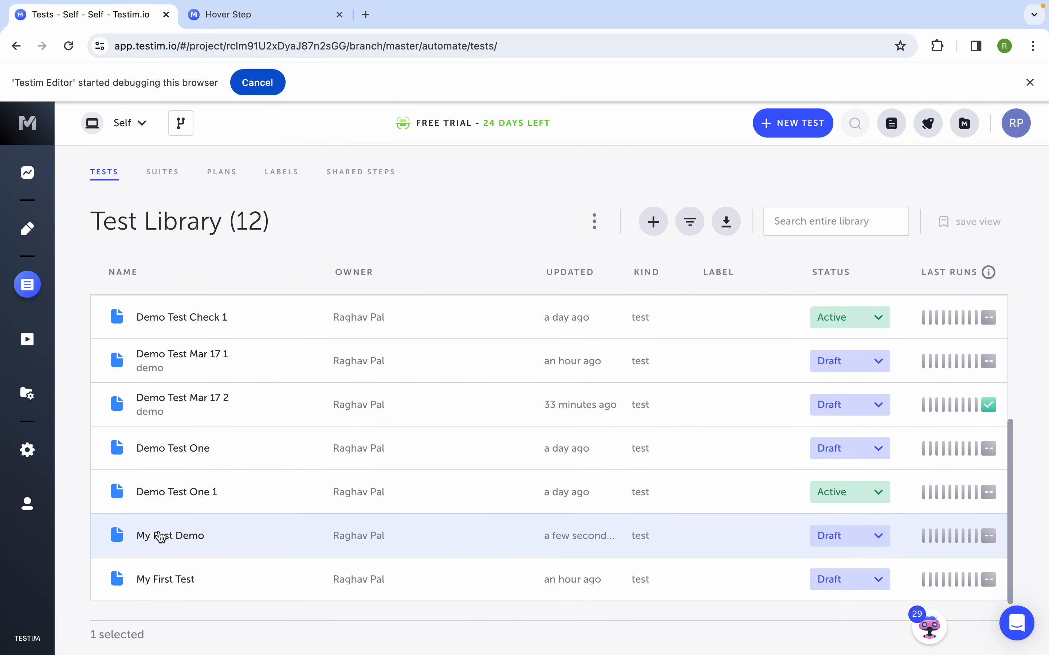
double_click(265, 538)
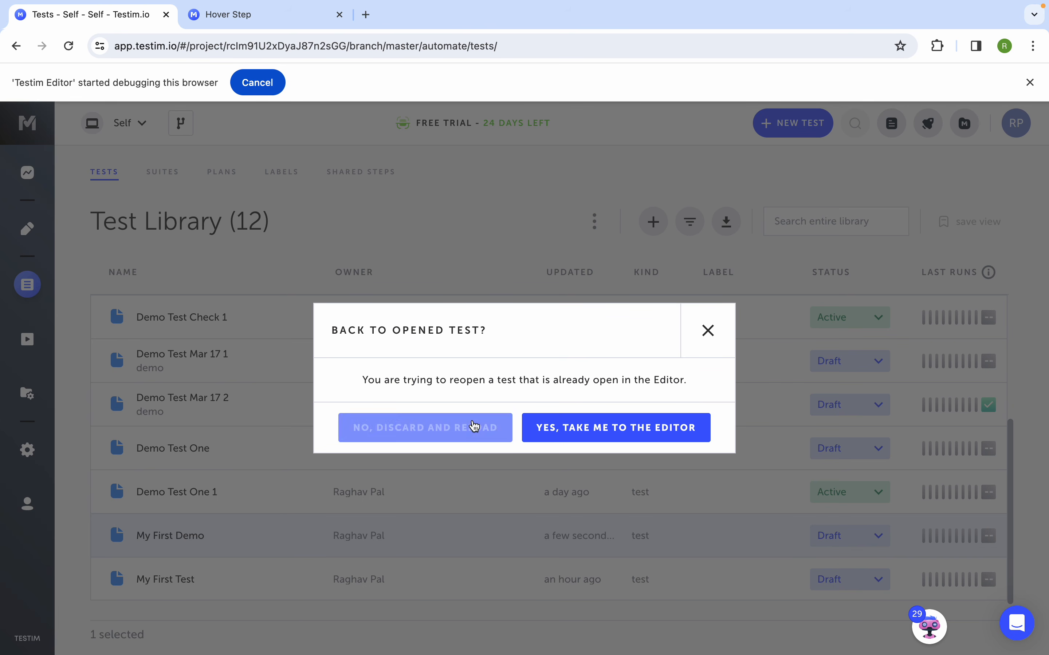
left_click(707, 331)
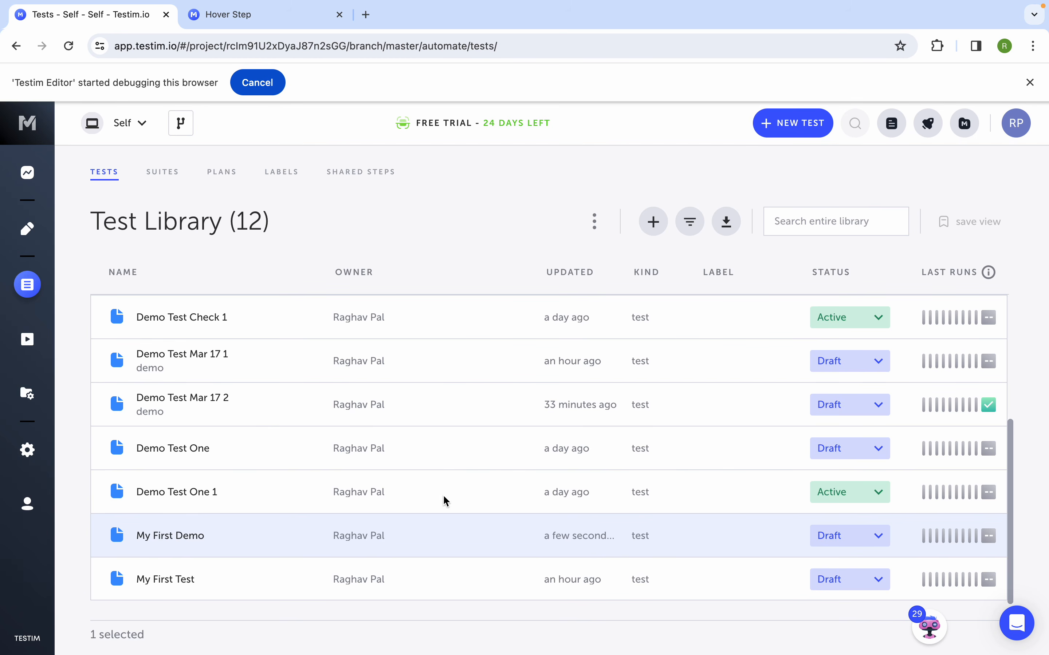
left_click(876, 540)
left_click(768, 541)
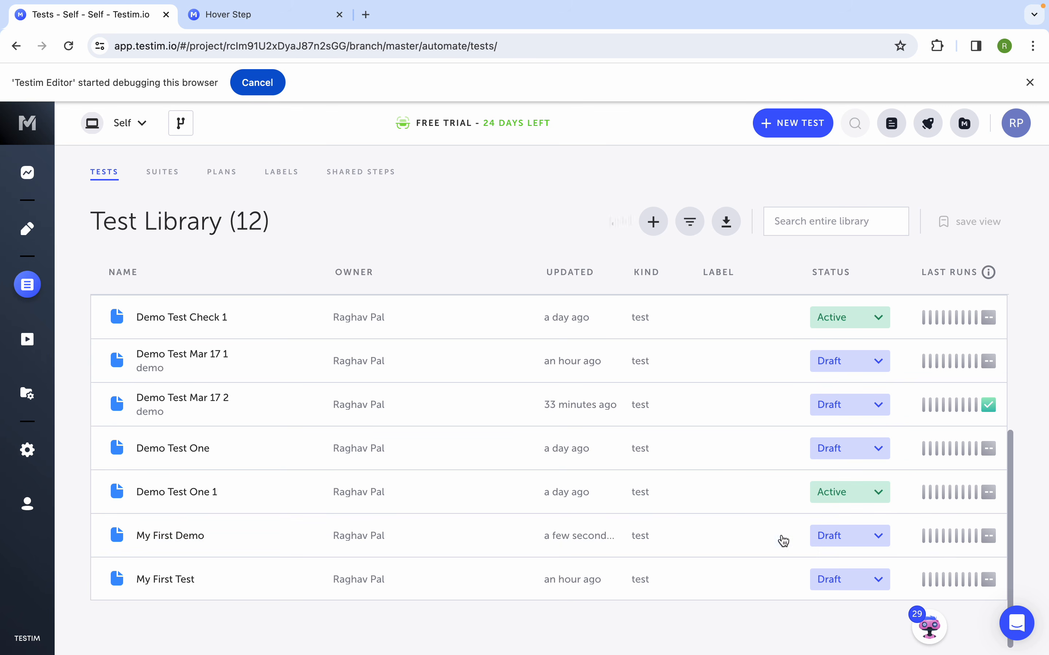
Step: Review the counted and local editor runs of My First Demo and the executions, and return to the Test Library
left_click(955, 537)
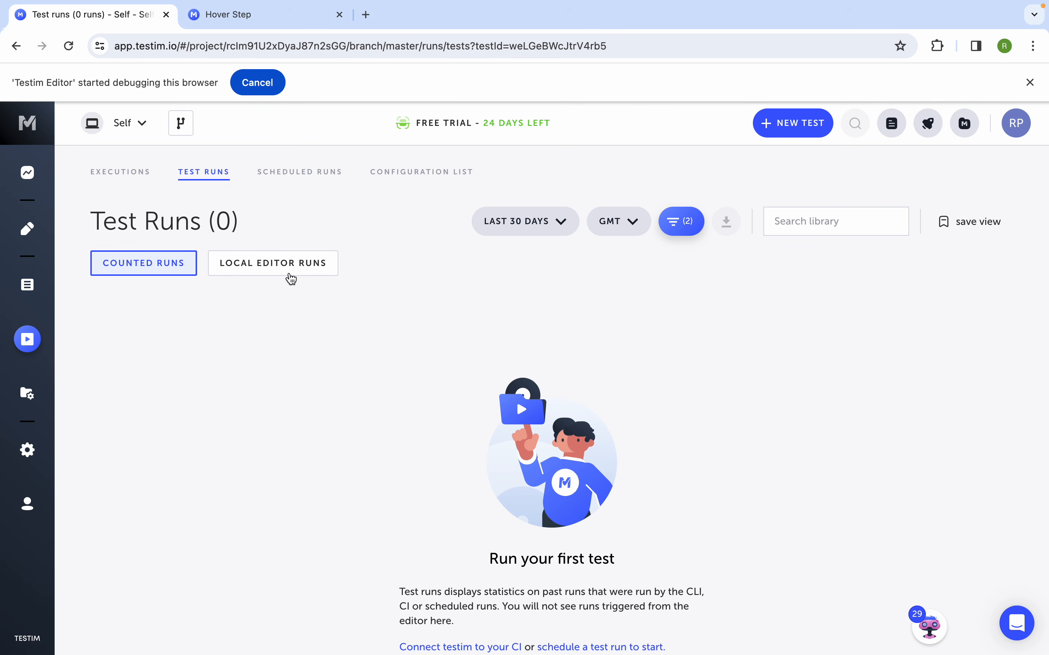
left_click(284, 265)
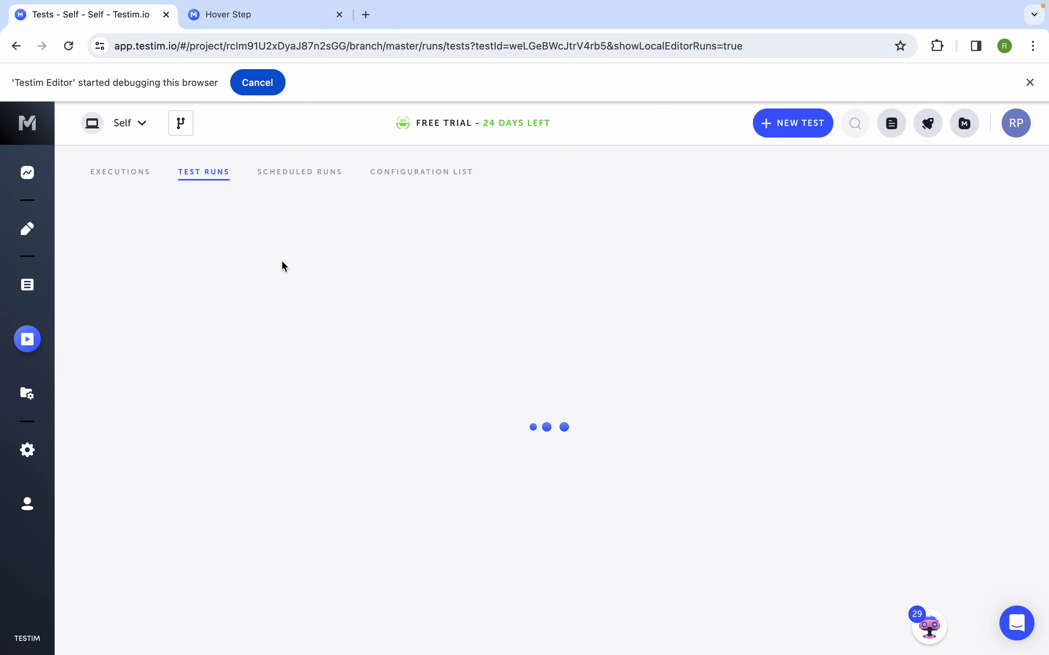
left_click(154, 262)
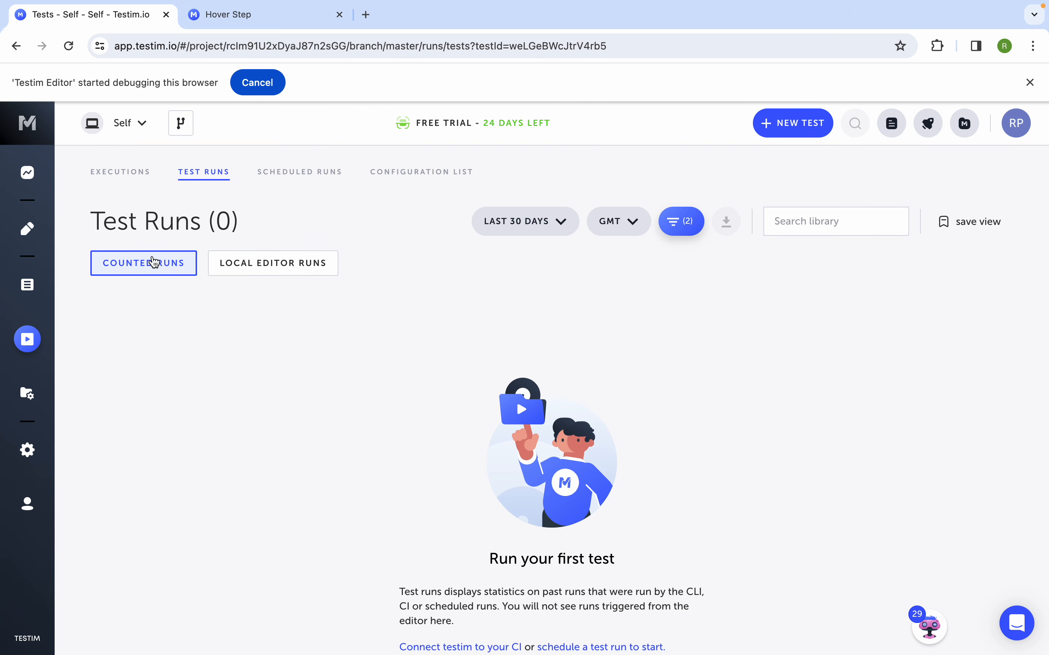
left_click(123, 174)
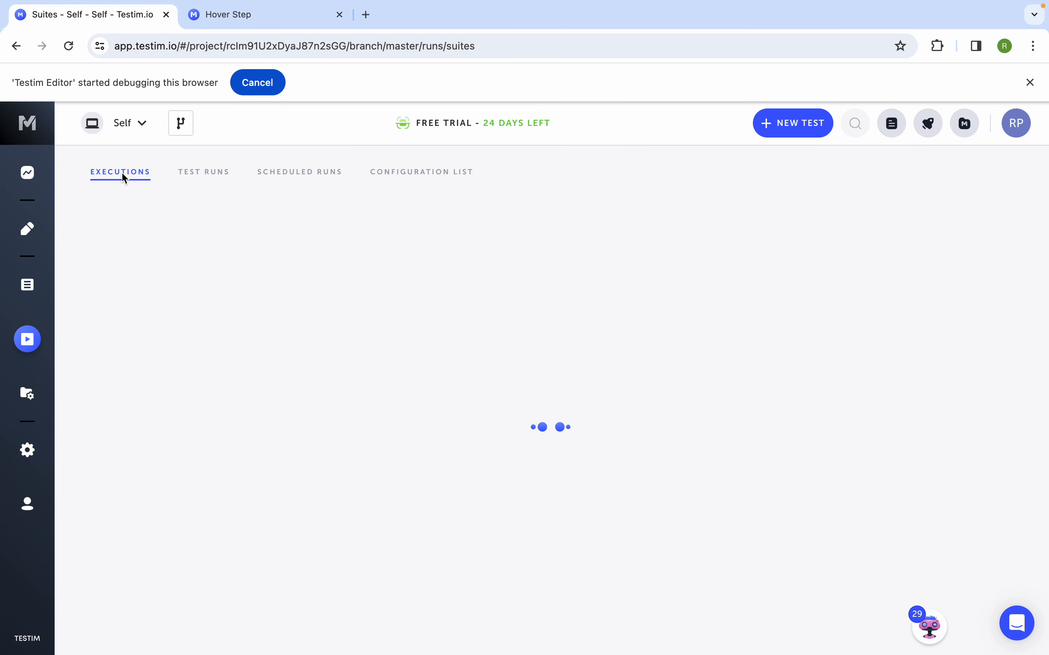
left_click(27, 285)
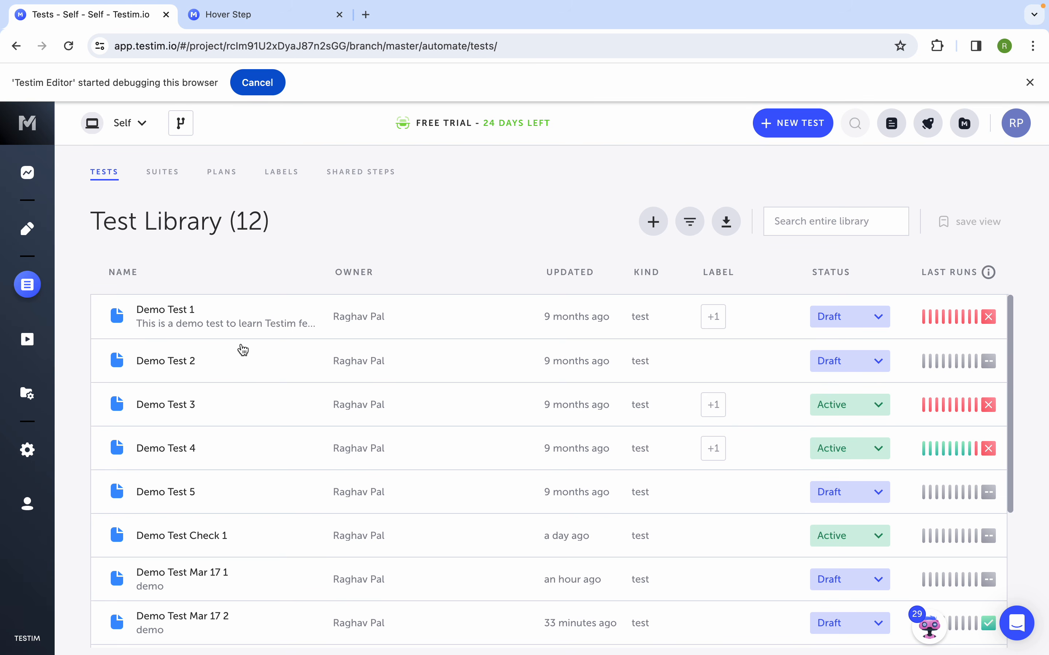
Step: Look through the Test Library's filter options, from flaky tests to auto improved, and close them without applying any
mouse_move(736, 4)
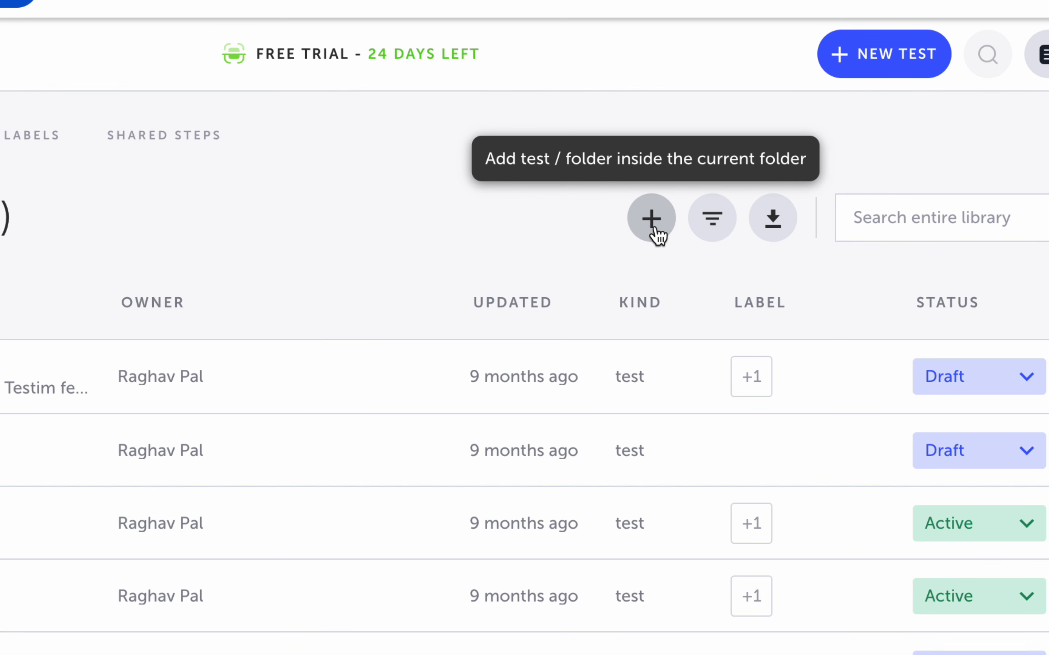
left_click(702, 234)
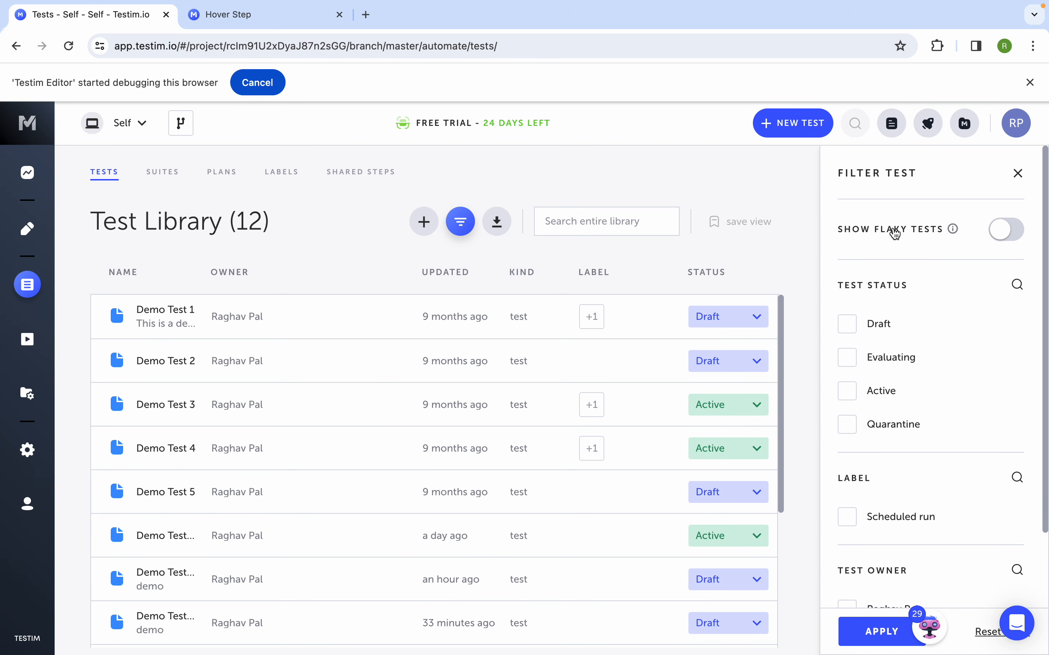
scroll(889, 283, "down", 1)
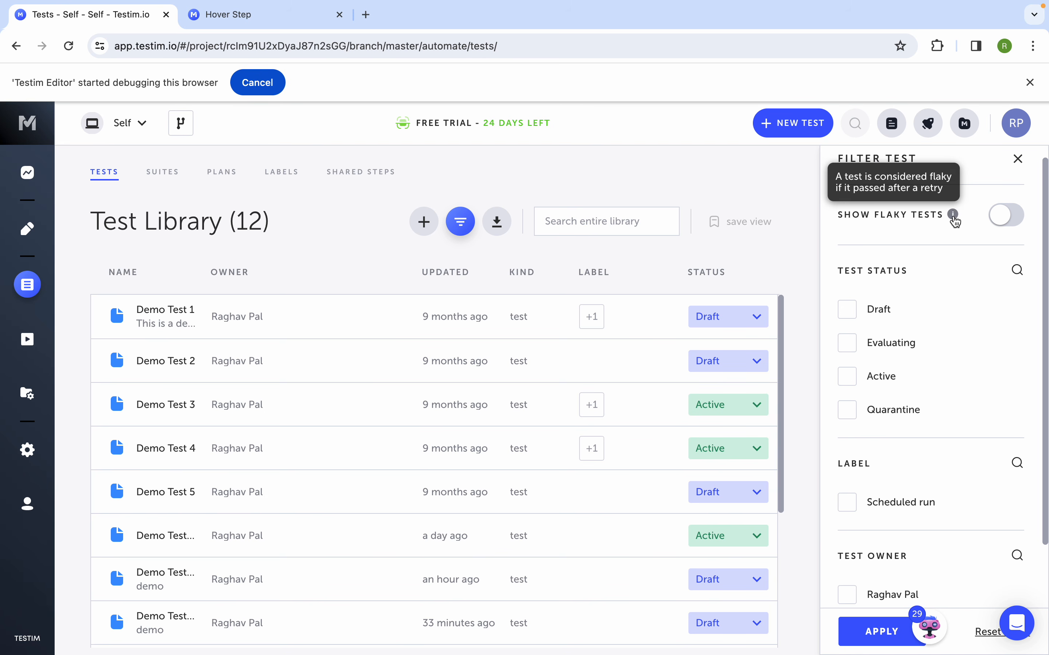
scroll(891, 374, "down", 3)
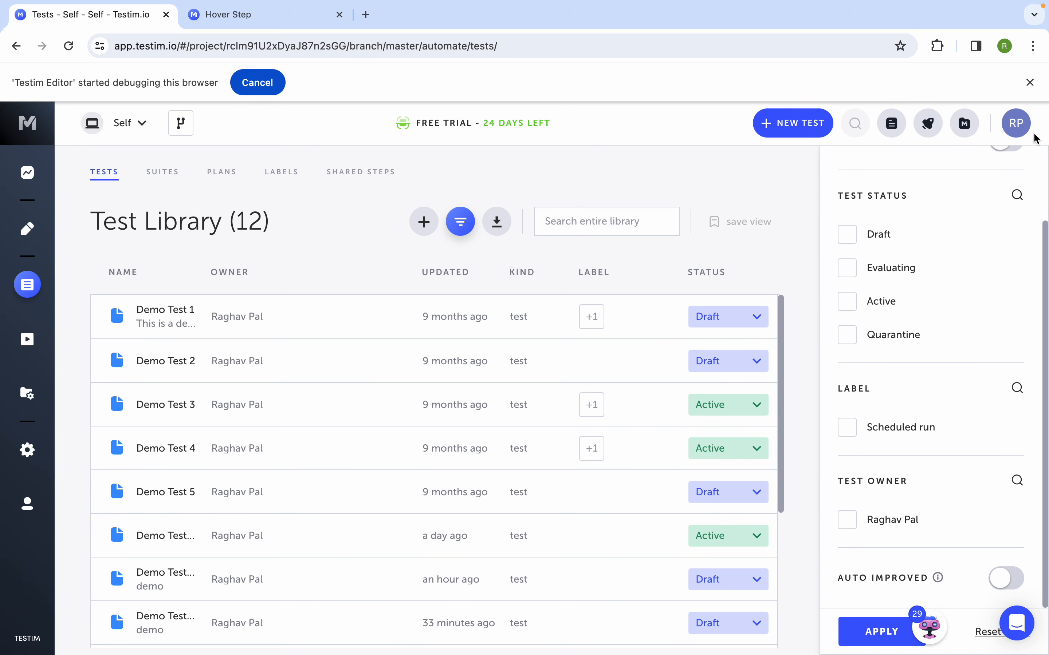
left_click(460, 221)
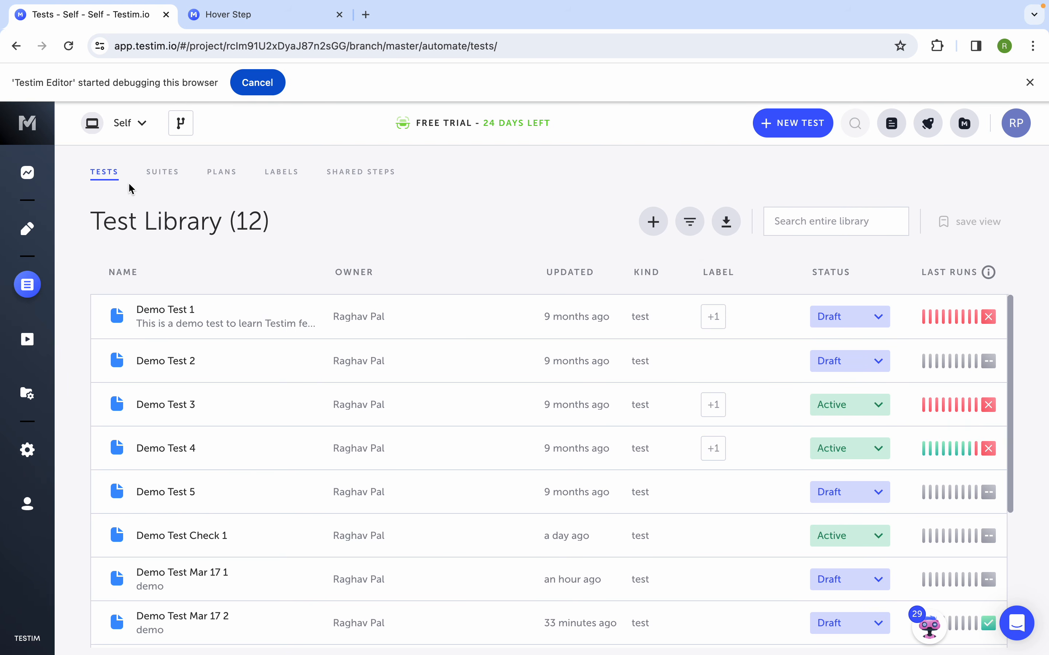
Step: View the Suites library and the form for creating a new suite, and close it without creating one
left_click(161, 178)
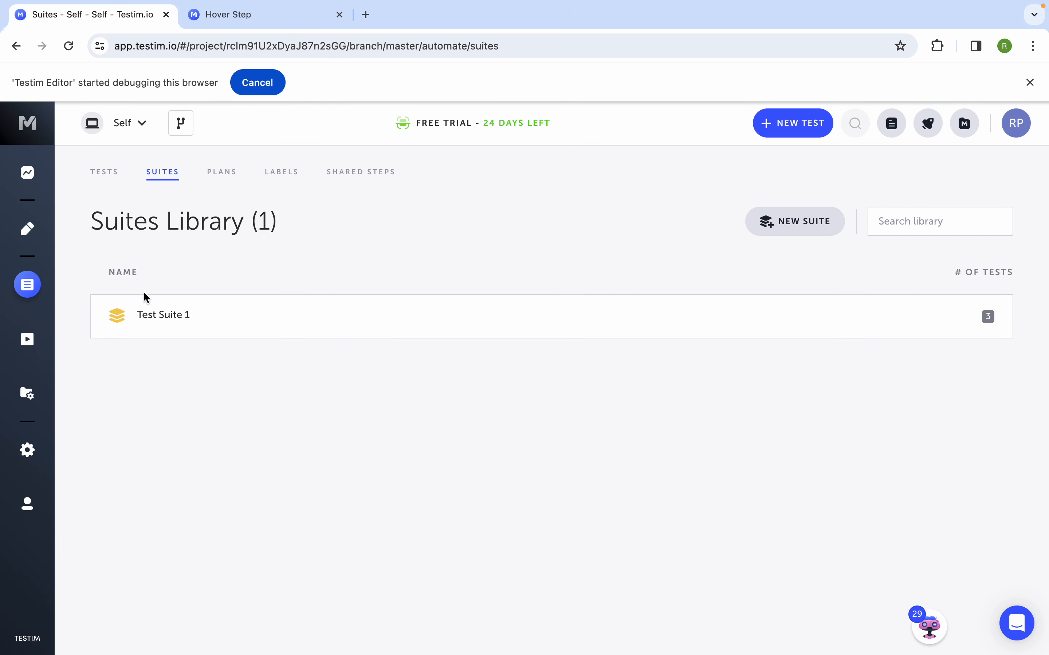
left_click(809, 233)
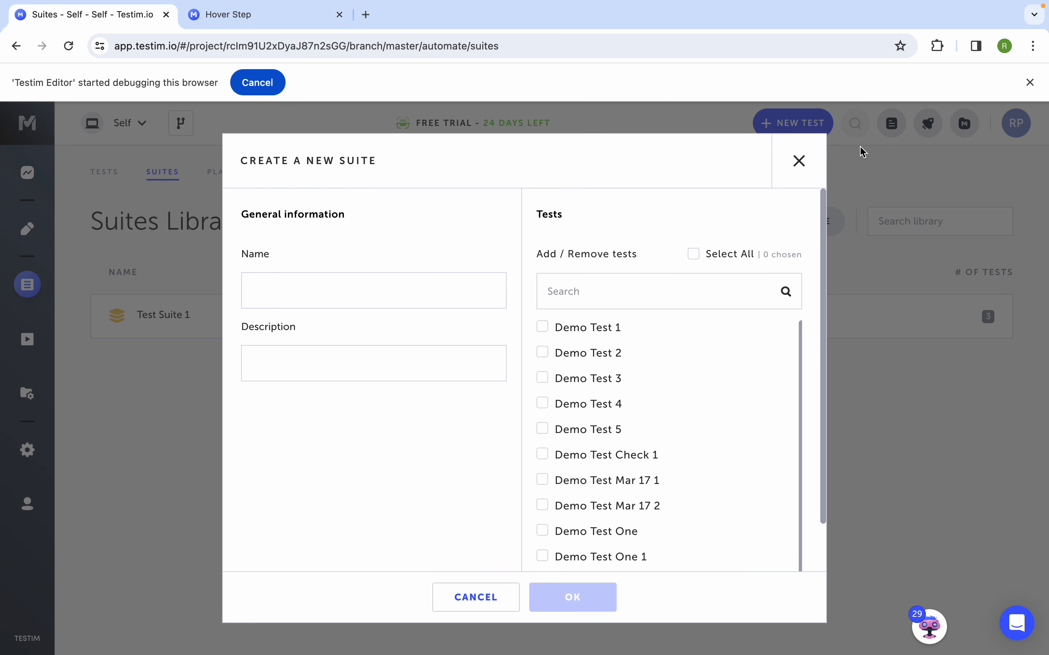
left_click(800, 161)
Step: Look at the new plan form without creating a plan, and view the Labels and Shared Steps libraries
left_click(218, 173)
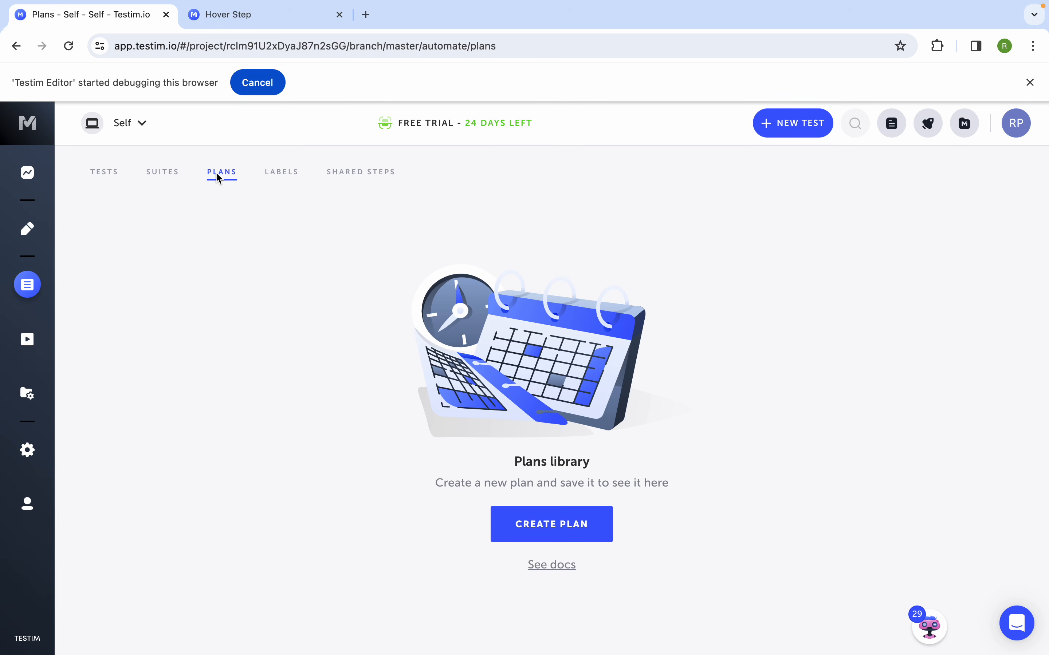
left_click(540, 526)
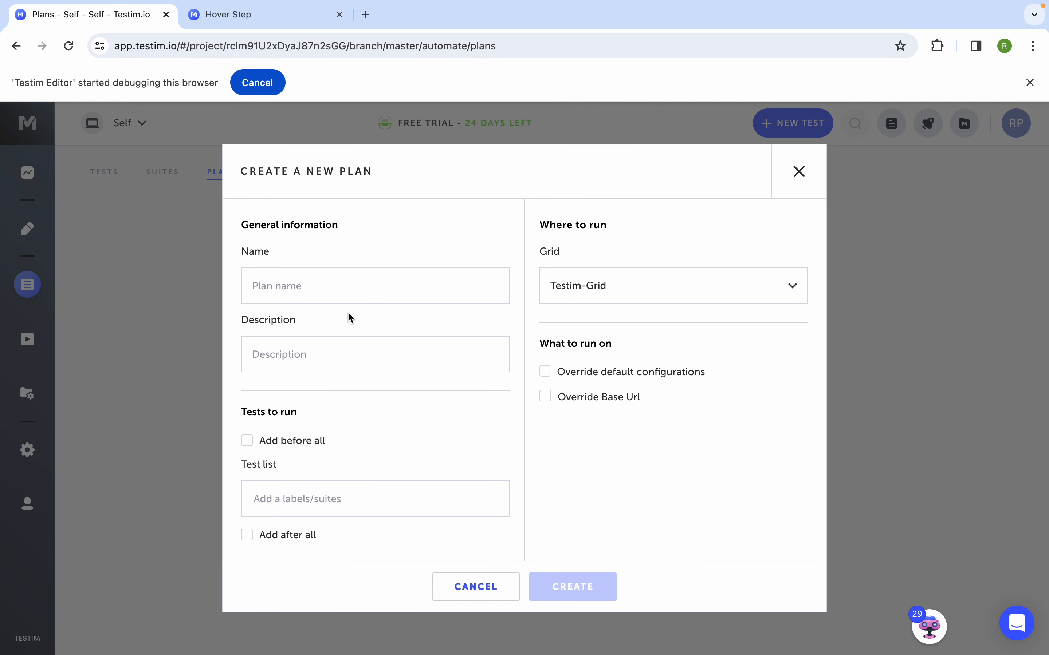
left_click(799, 172)
mouse_move(630, 5)
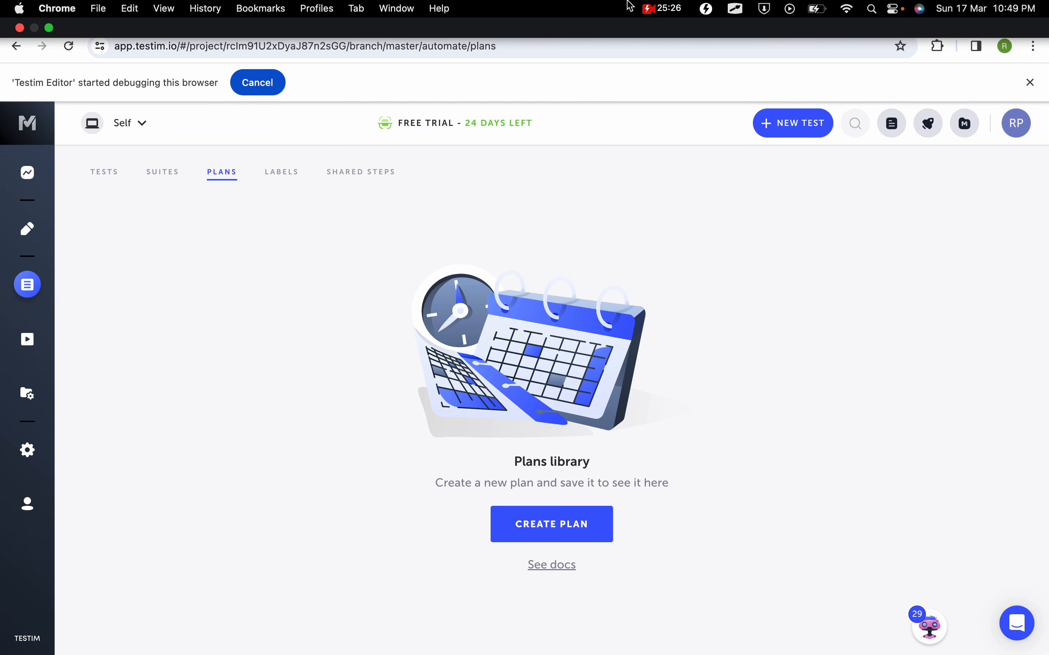
left_click(283, 172)
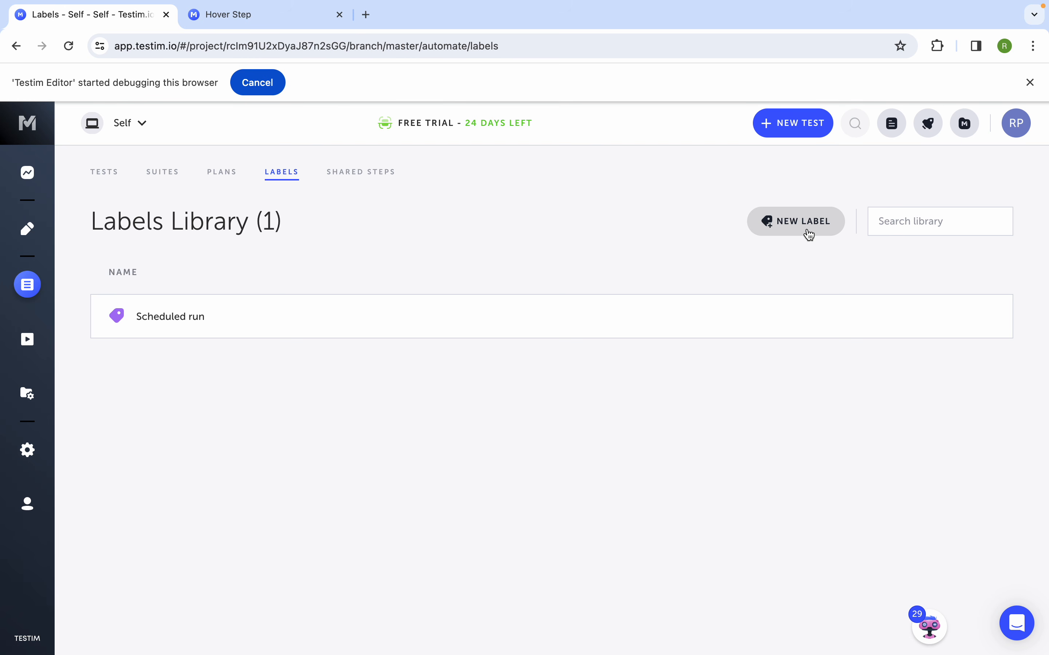
left_click(360, 173)
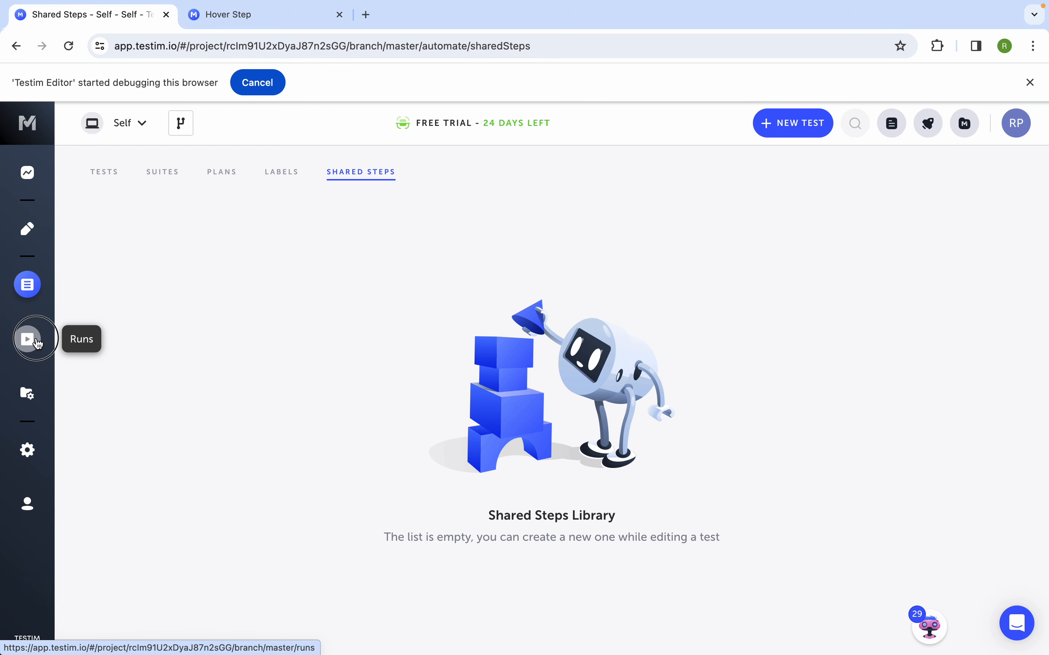
Step: Review the execution runs and look through the list of counted test runs
left_click(38, 342)
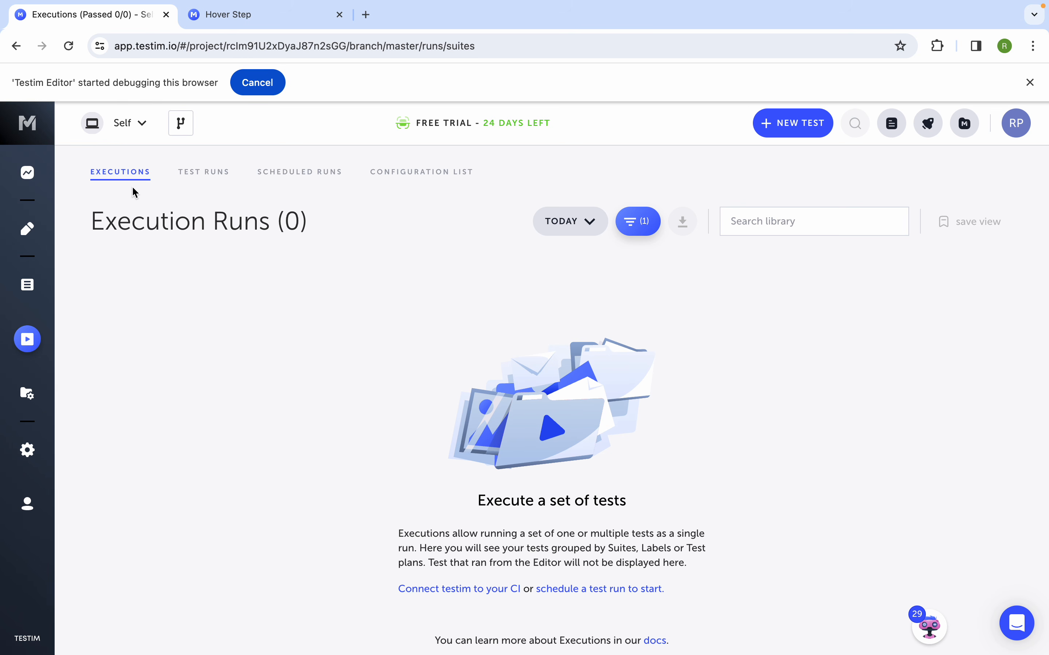
left_click(202, 171)
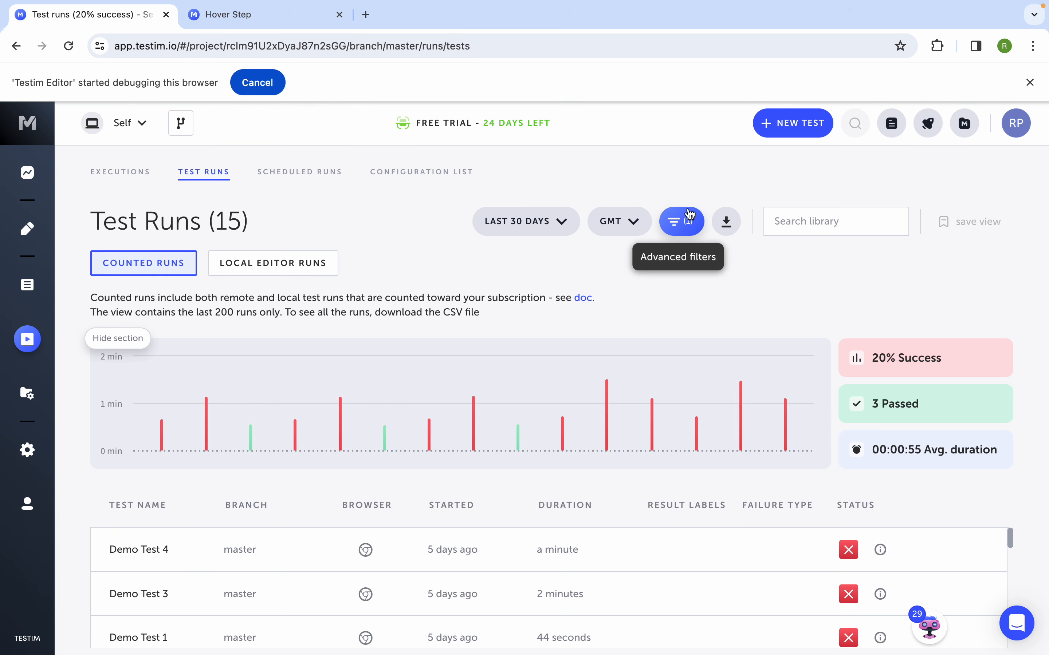
mouse_move(674, 6)
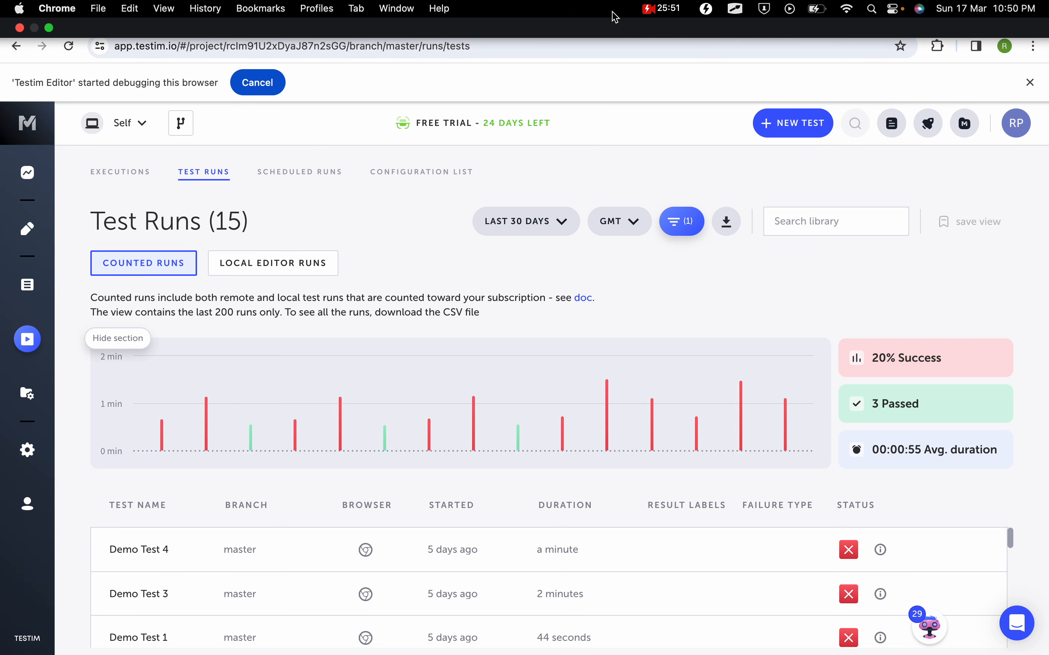
left_click(113, 174)
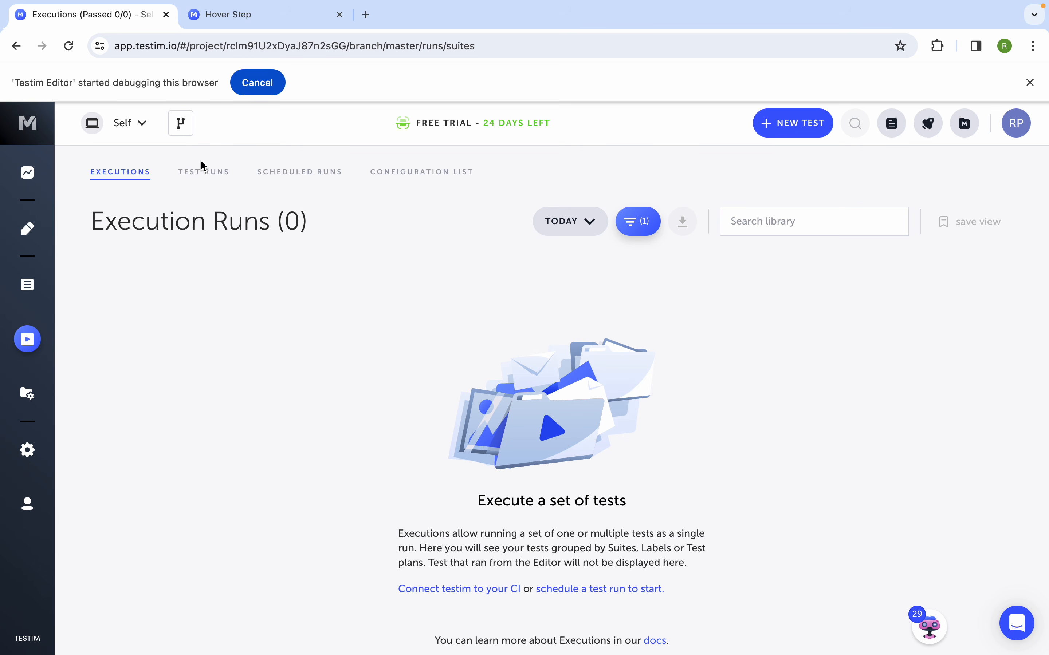
left_click(202, 173)
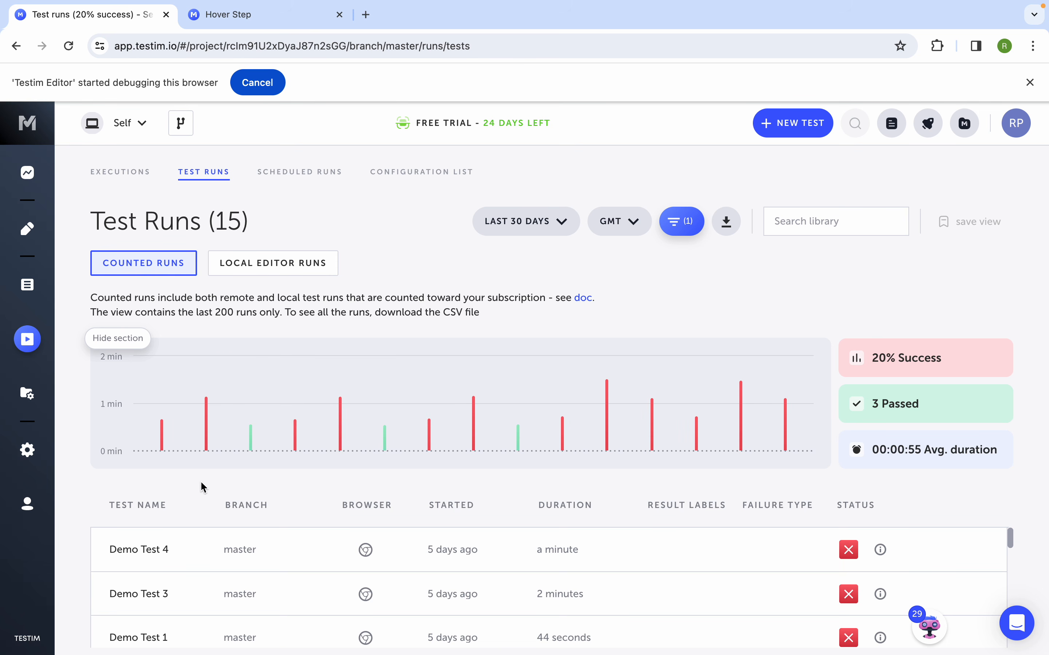
scroll(711, 572, "down", 10)
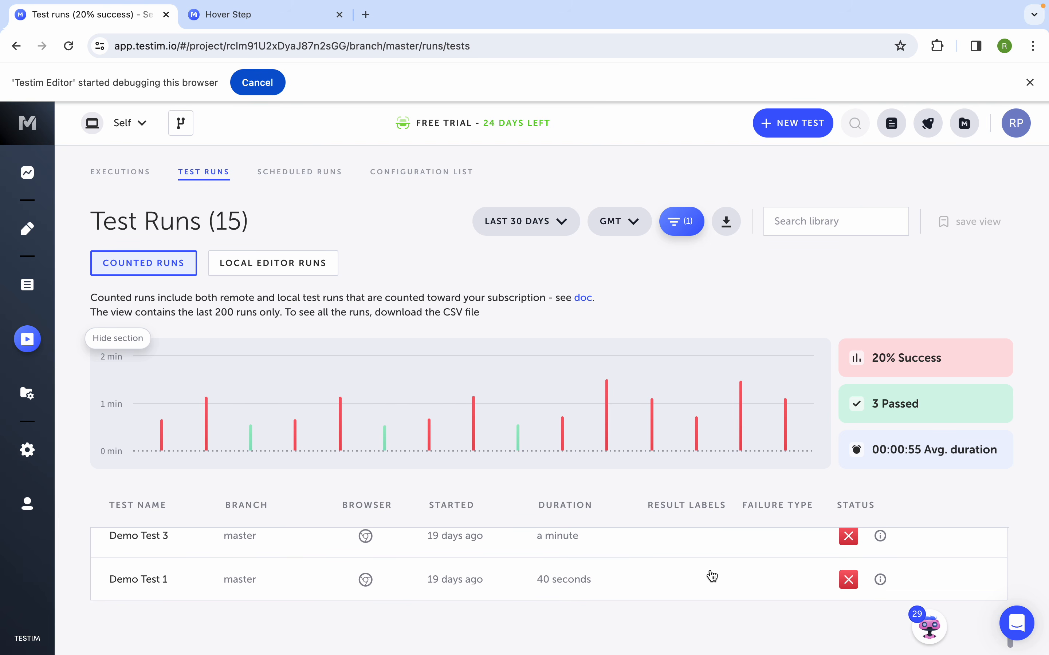
scroll(712, 576, "up", 10)
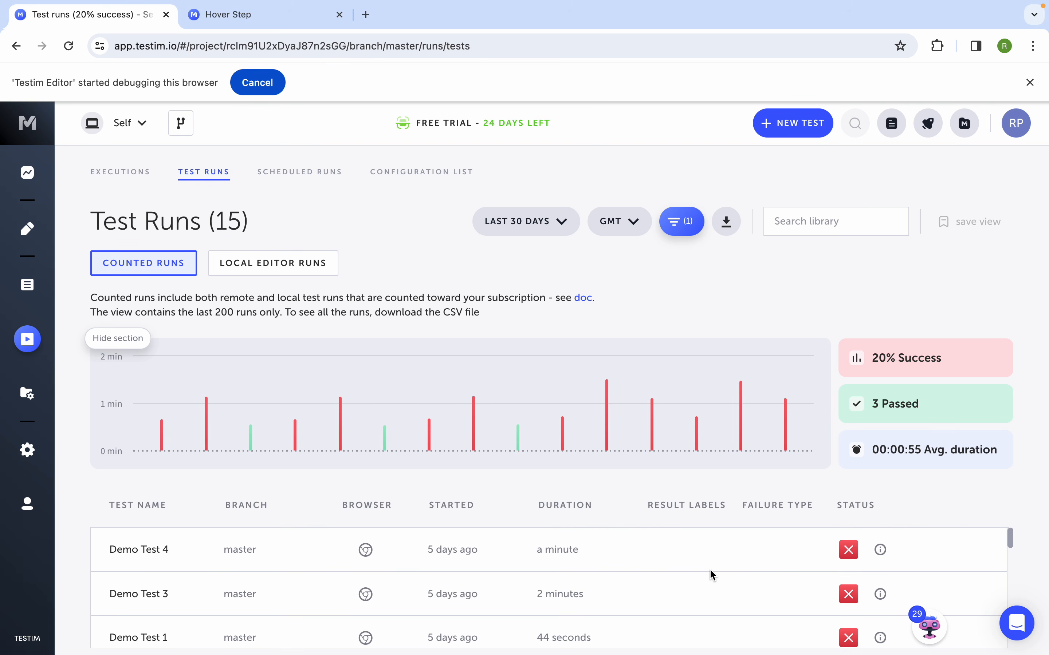
scroll(709, 569, "down", 5)
scroll(709, 572, "up", 5)
Step: Look through the local editor runs and open the result of the first listed Demo Test One run
left_click(289, 264)
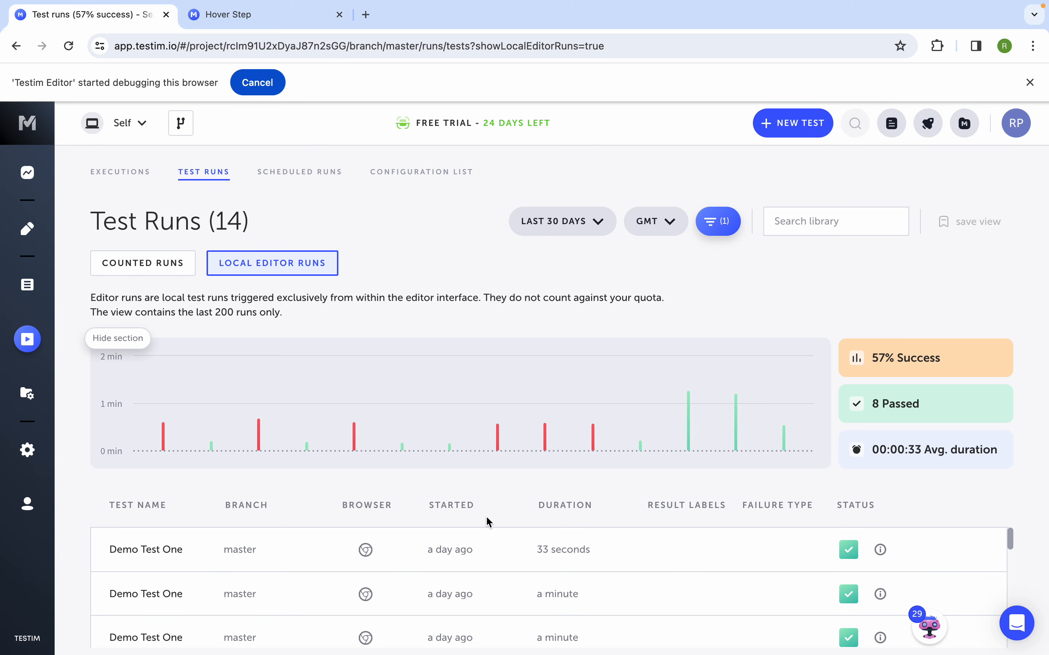
scroll(490, 583, "down", 5)
scroll(490, 583, "up", 5)
left_click(864, 558)
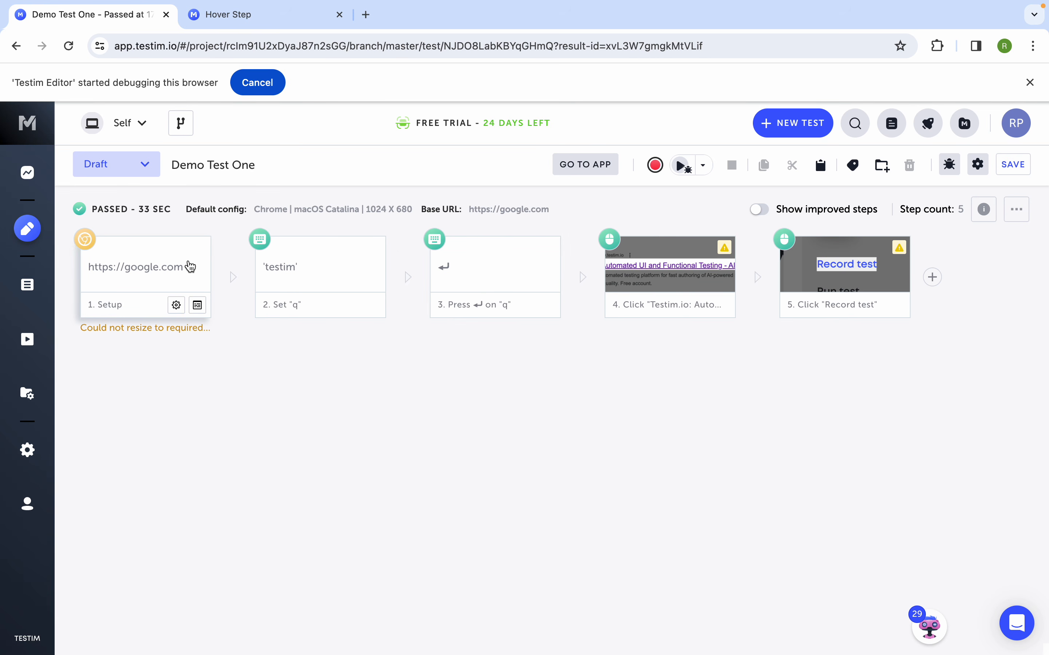
Step: Return to the local editor test runs and check the available date range and time zone options
left_click(27, 340)
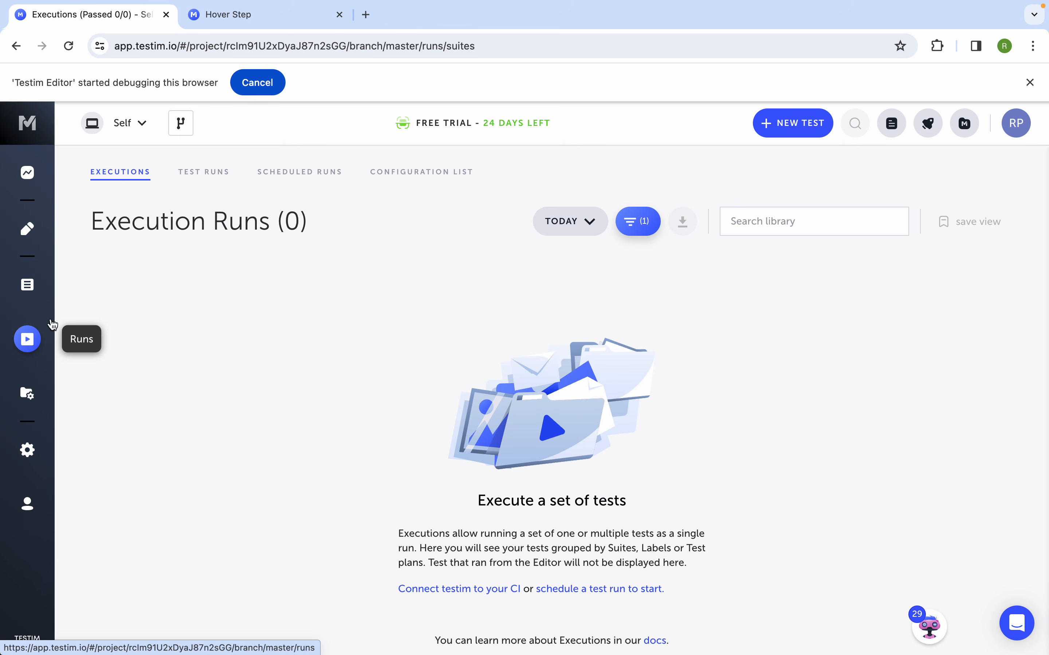
left_click(201, 173)
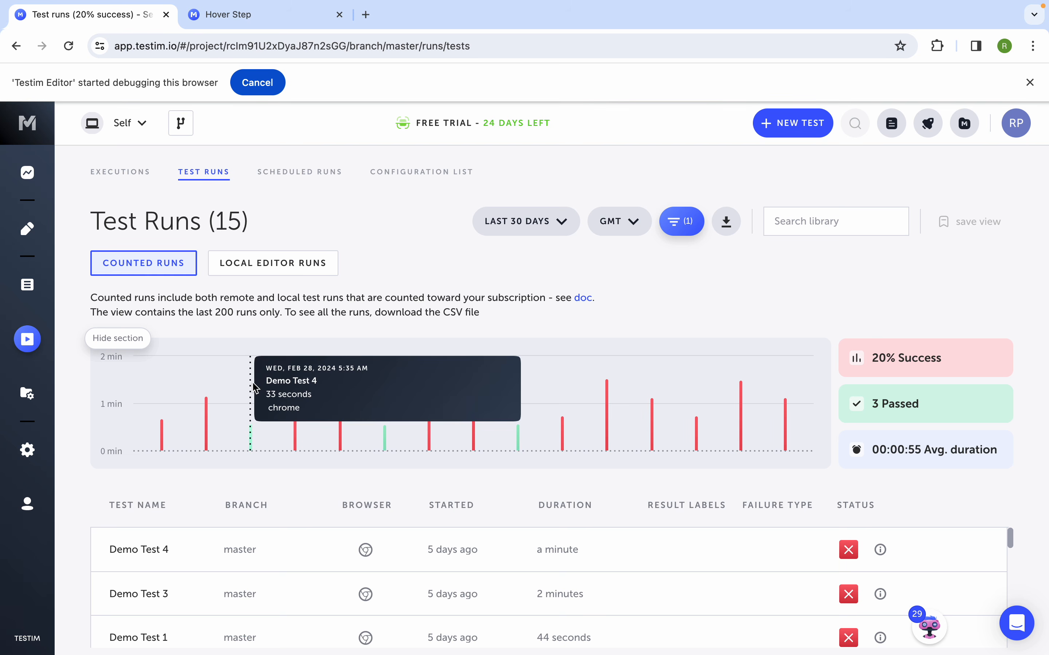
left_click(272, 266)
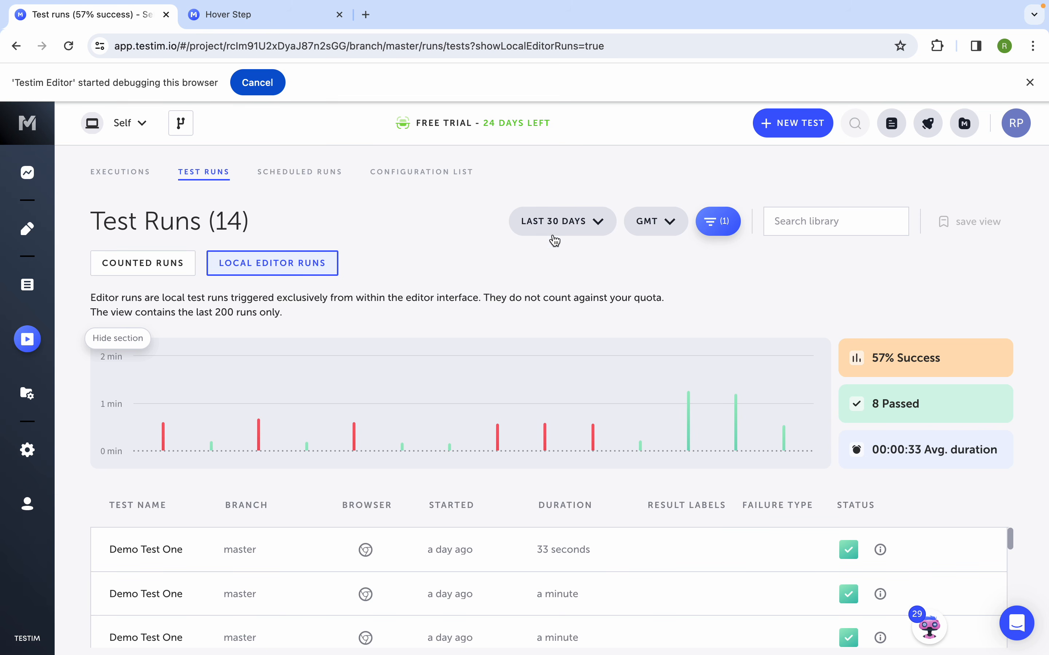
left_click(553, 237)
left_click(668, 225)
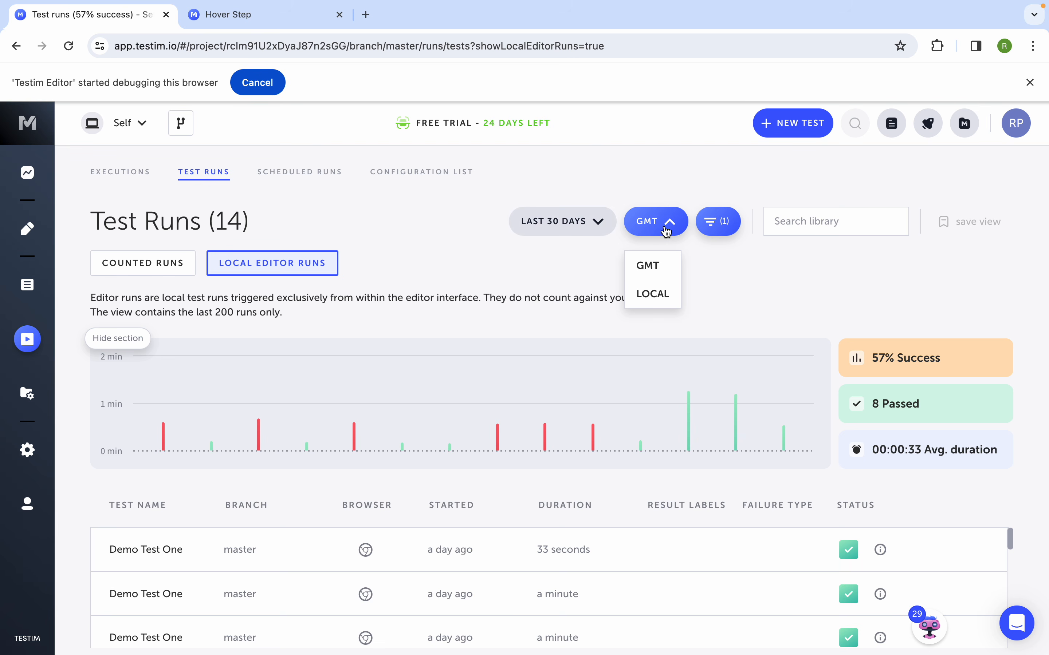
left_click(579, 228)
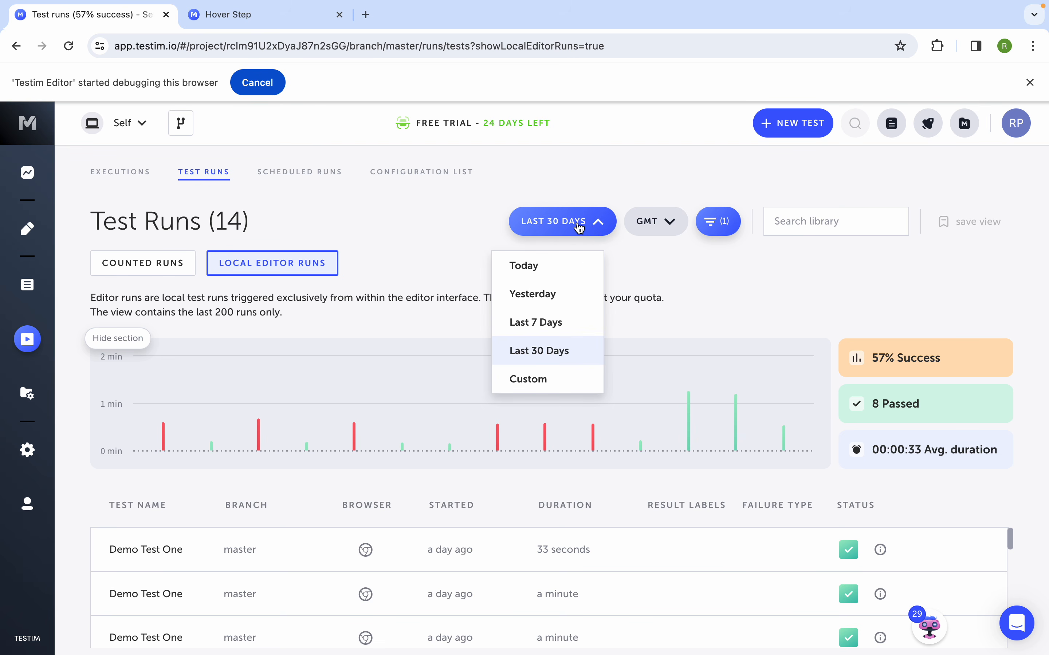
left_click(666, 232)
Step: Look through the test run filters without changing them, and examine the local editor runs in the chart and list
left_click(718, 221)
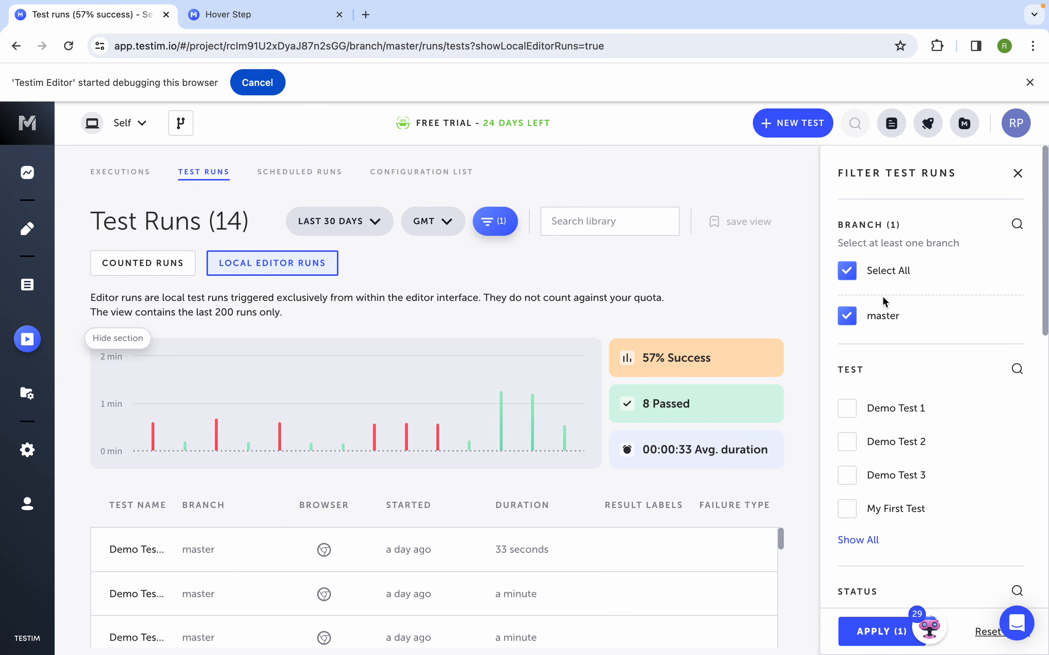
scroll(884, 299, "down", 10)
scroll(890, 283, "up", 10)
left_click(1018, 175)
mouse_move(780, 450)
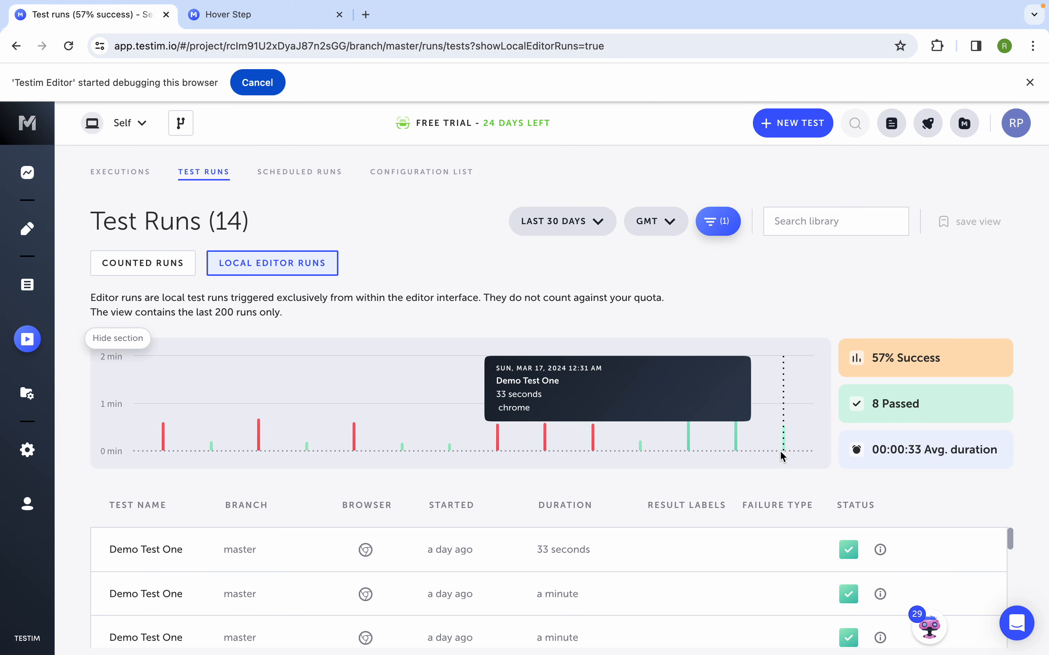
scroll(798, 564, "down", 10)
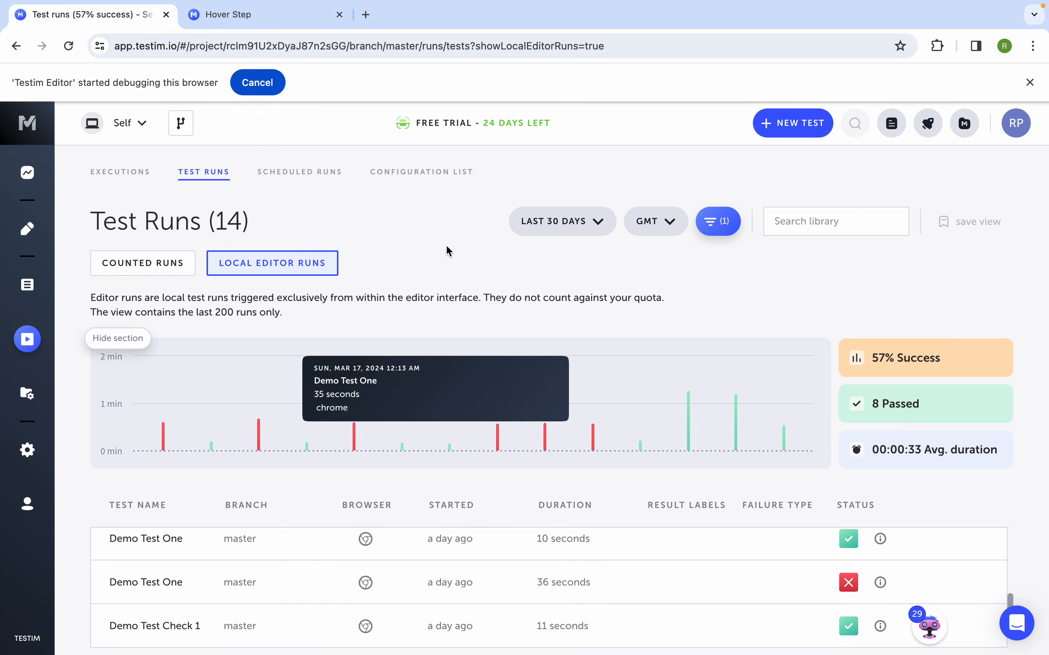
Step: View the scheduled runs and the settings for creating a new scheduler, and close the form without creating one
left_click(328, 173)
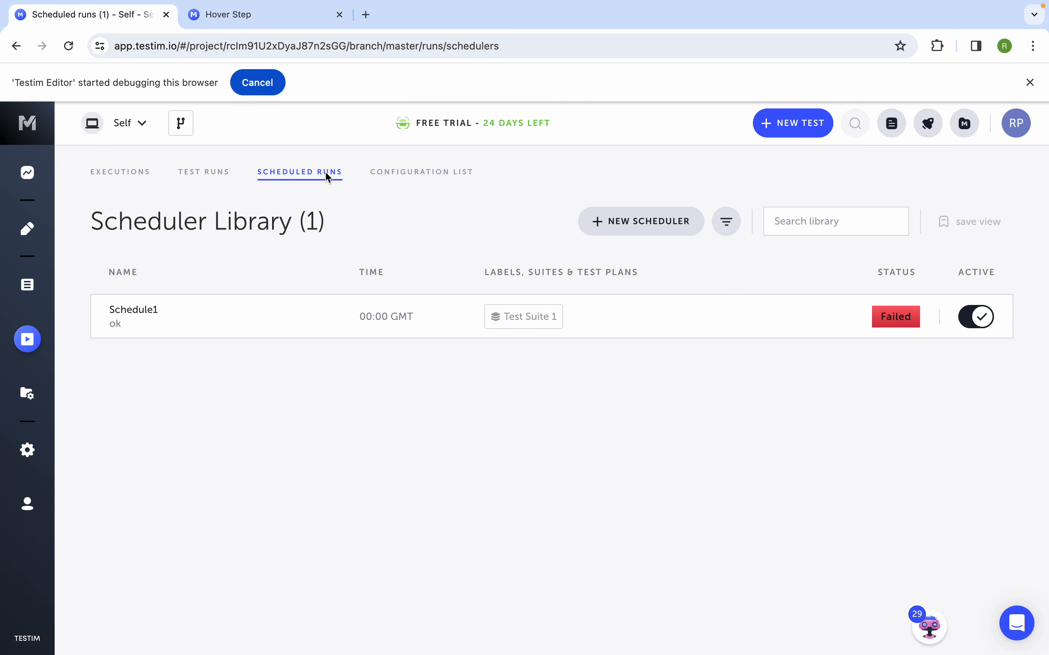
left_click(644, 219)
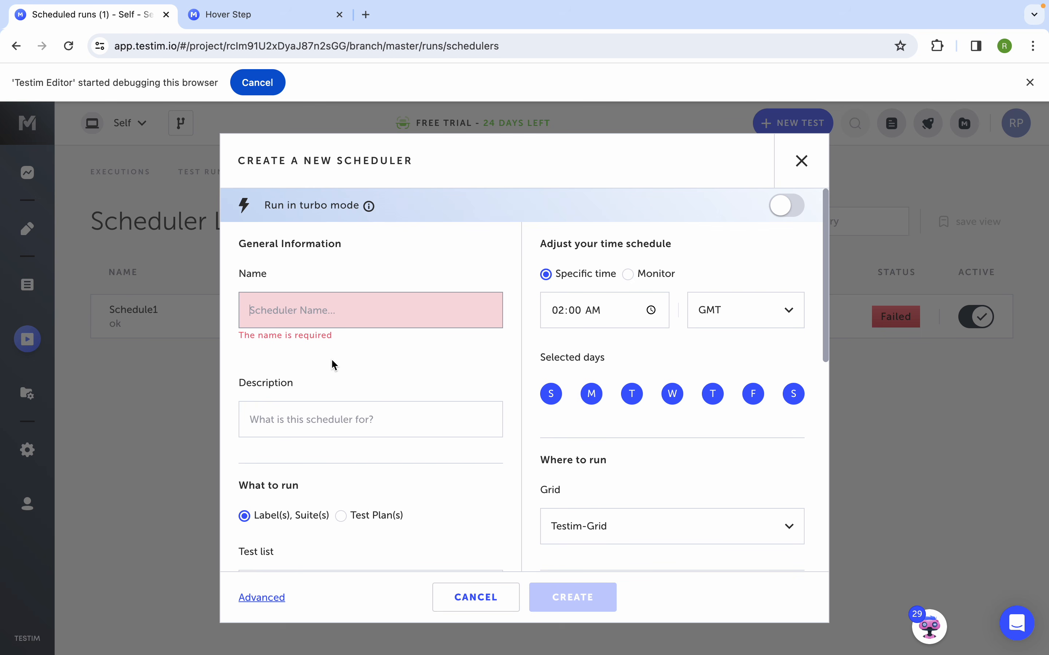
scroll(332, 363, "down", 10)
scroll(335, 364, "up", 3)
scroll(334, 365, "up", 7)
left_click(801, 161)
Step: Open the configuration list, view the new configuration's name, OS, browser and resolution settings, and close the form without adding one
left_click(415, 172)
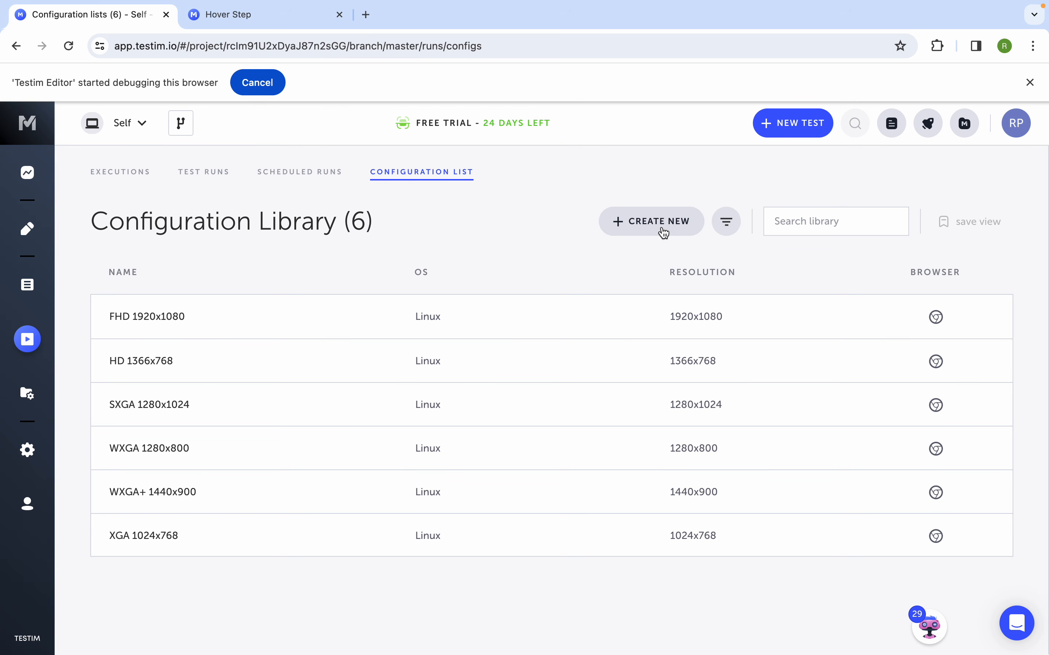
left_click(678, 225)
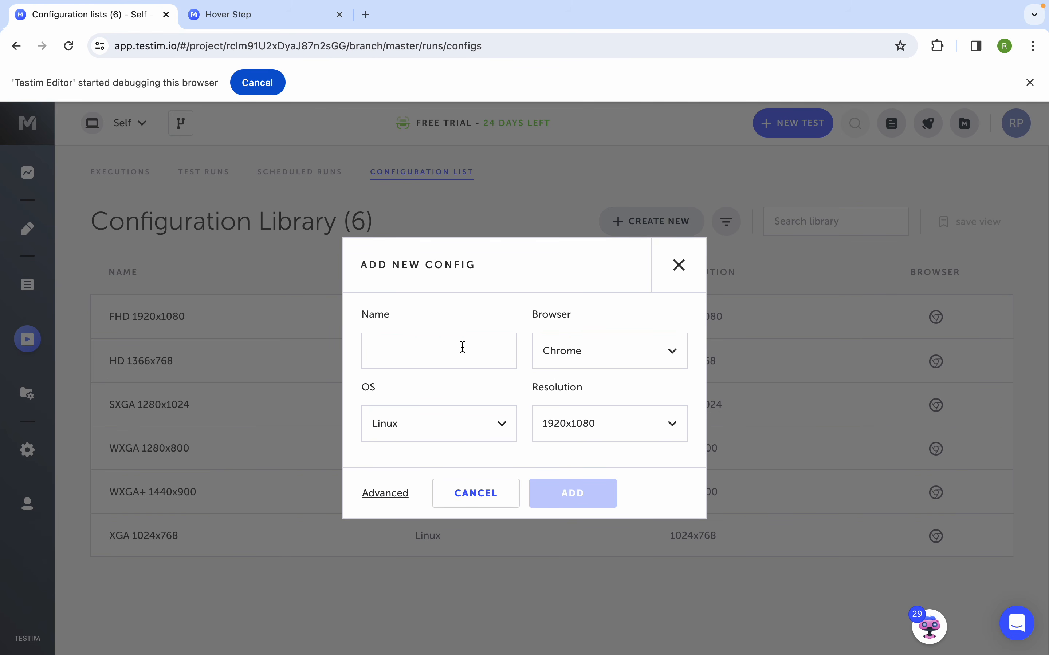
left_click(484, 427)
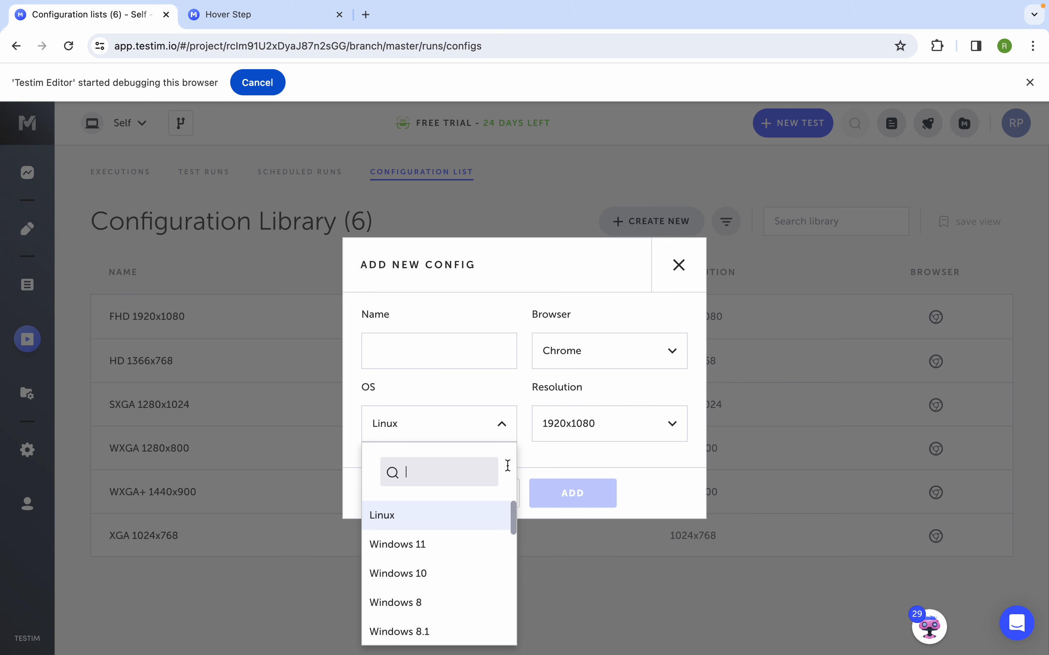
left_click(606, 360)
left_click(506, 393)
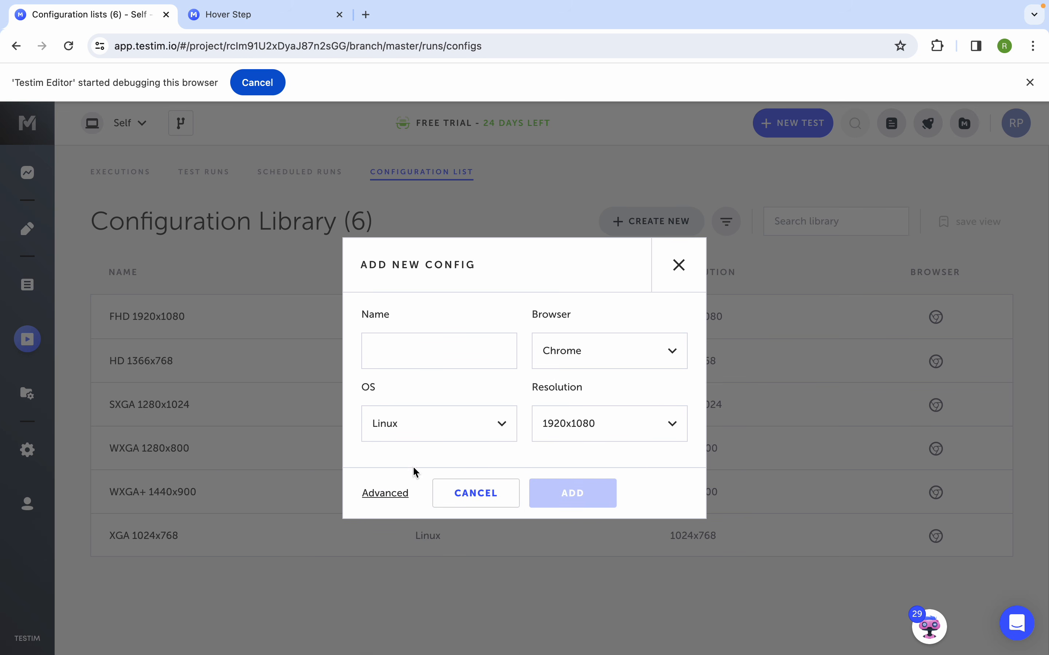
left_click(679, 266)
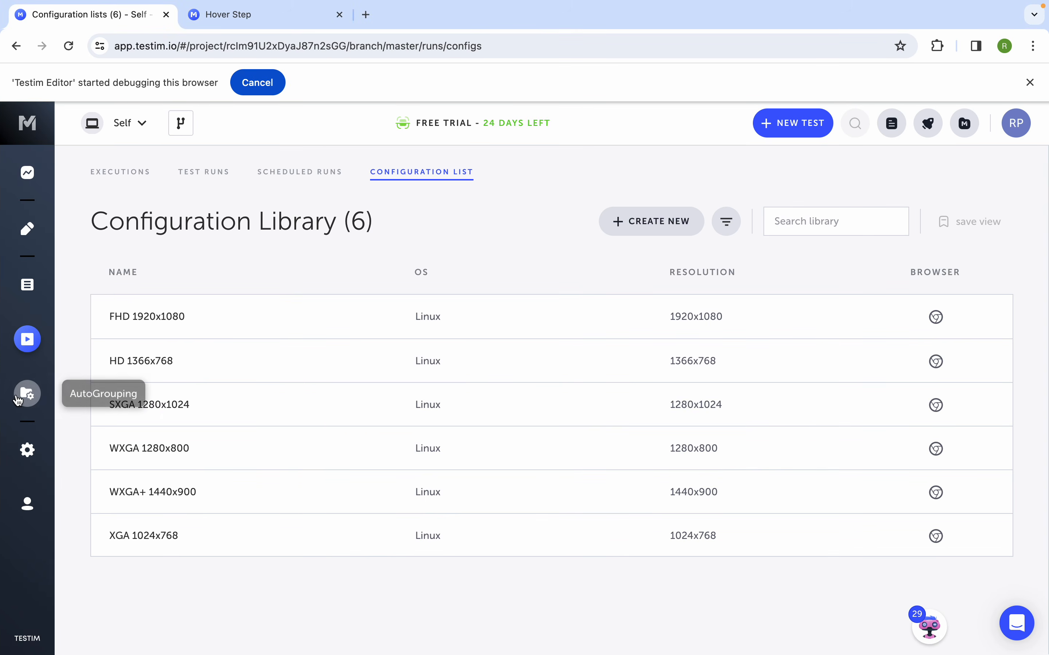
Step: Open Auto Grouping and review the affected tests and step previews for several sets of duplicate steps
left_click(20, 399)
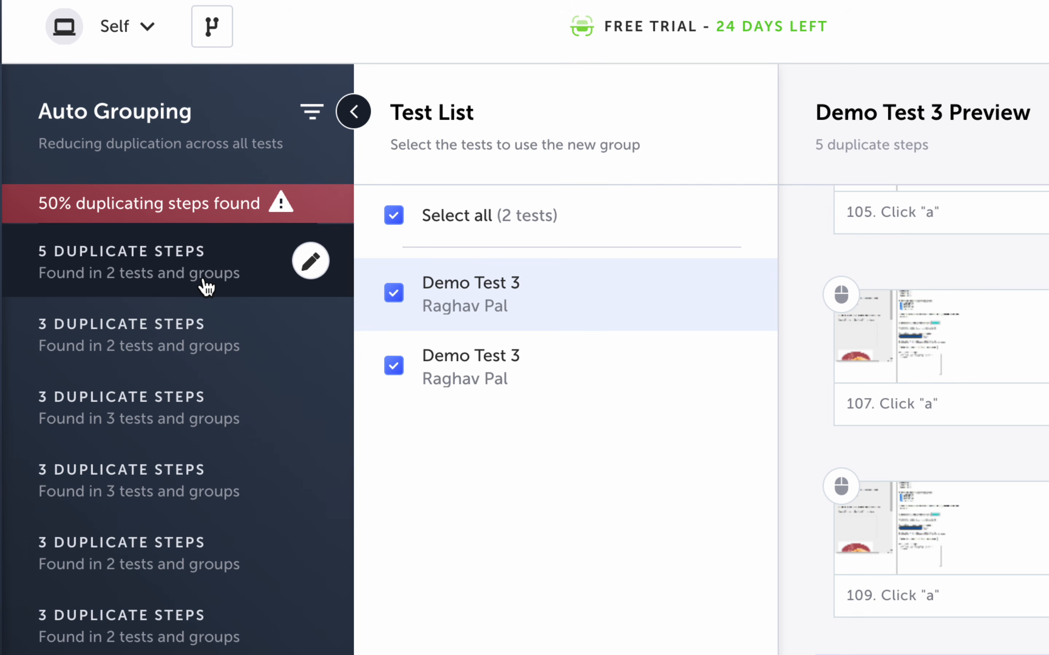
left_click(175, 352)
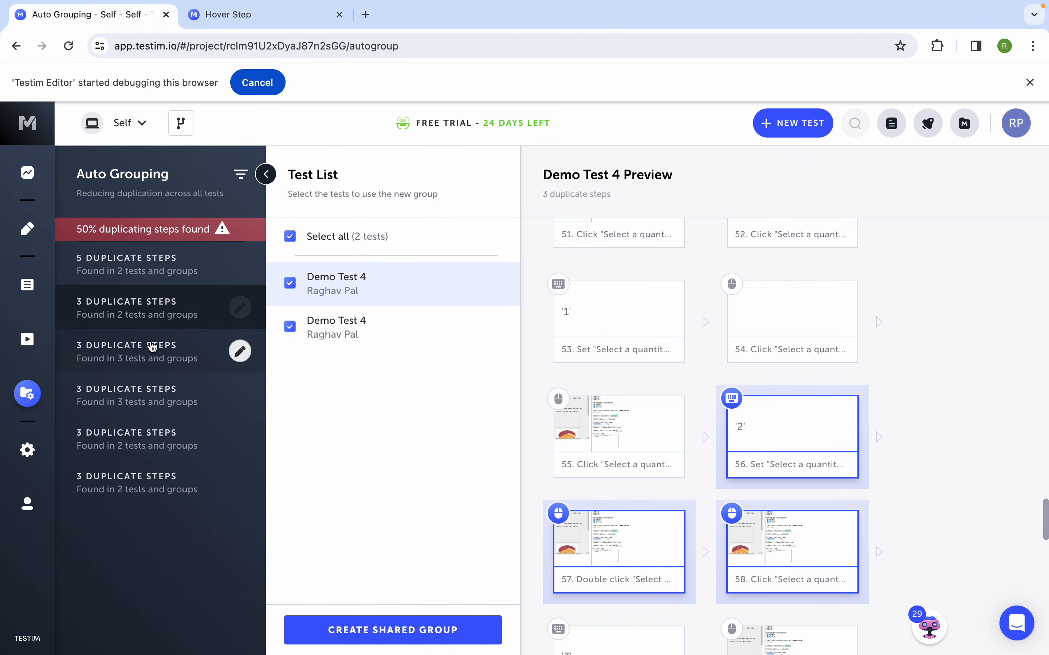
left_click(163, 400)
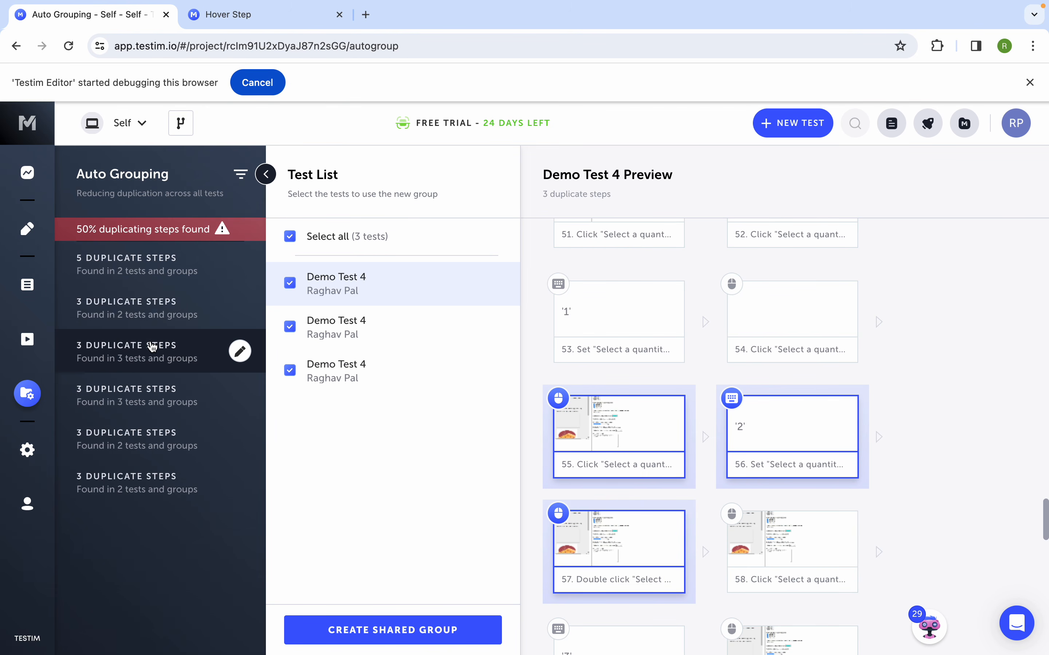
left_click(149, 303)
left_click(147, 269)
left_click(145, 313)
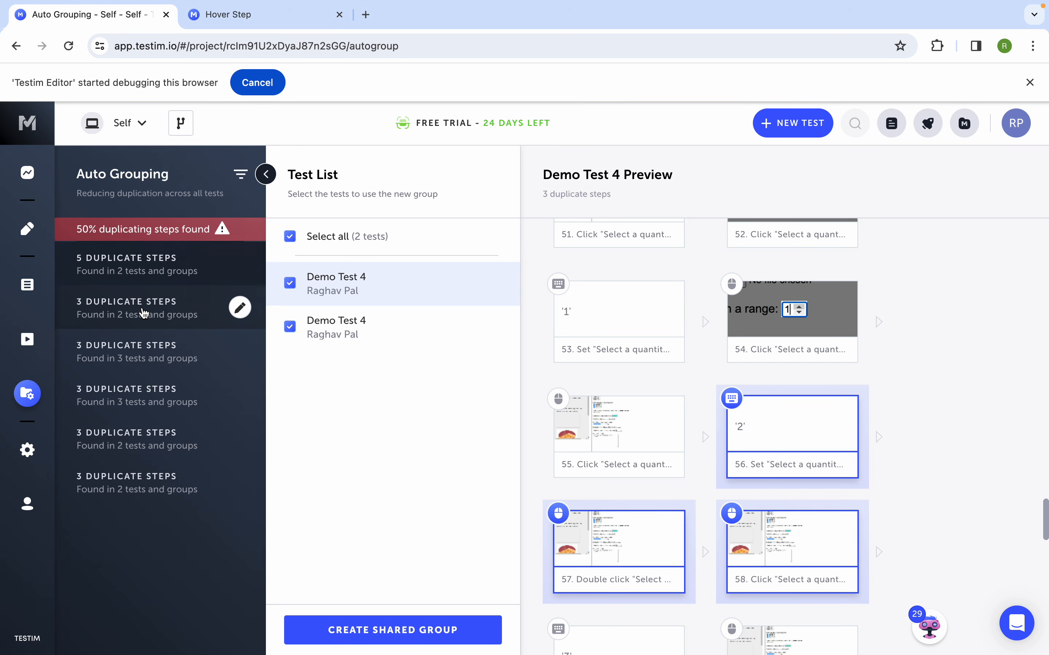
left_click(142, 357)
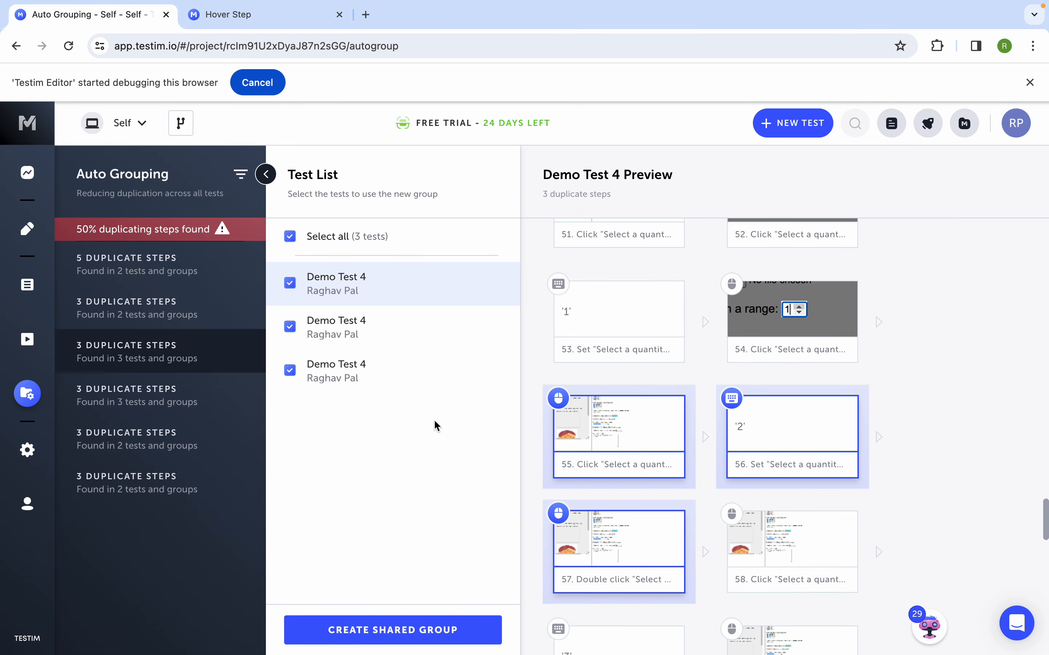
Step: Open the project settings and look through the general and pull request options
left_click(29, 445)
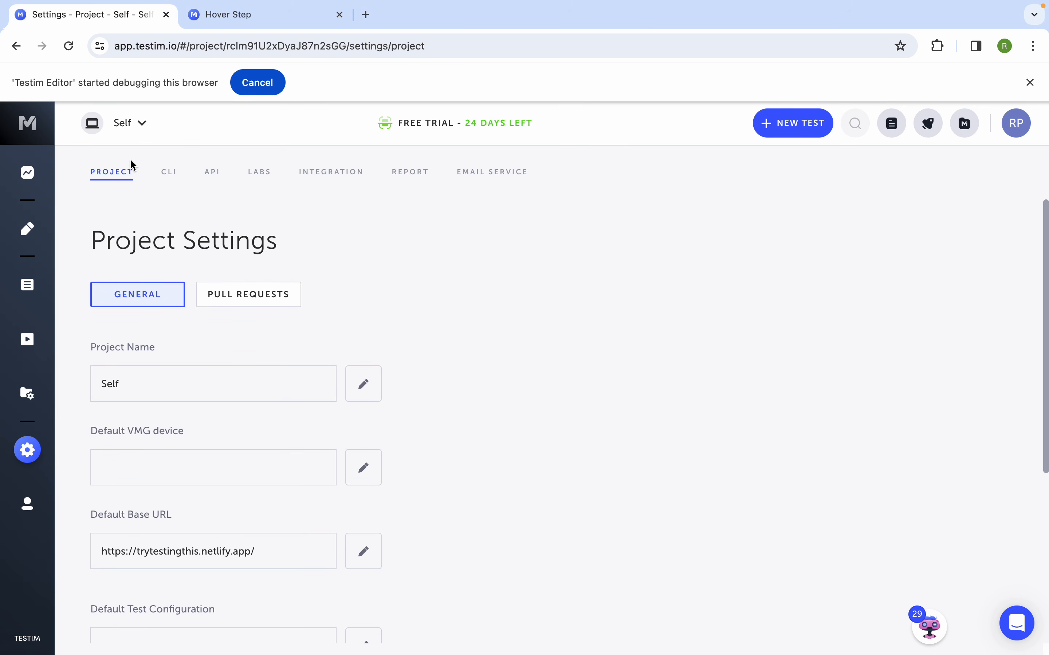
scroll(162, 434, "down", 6)
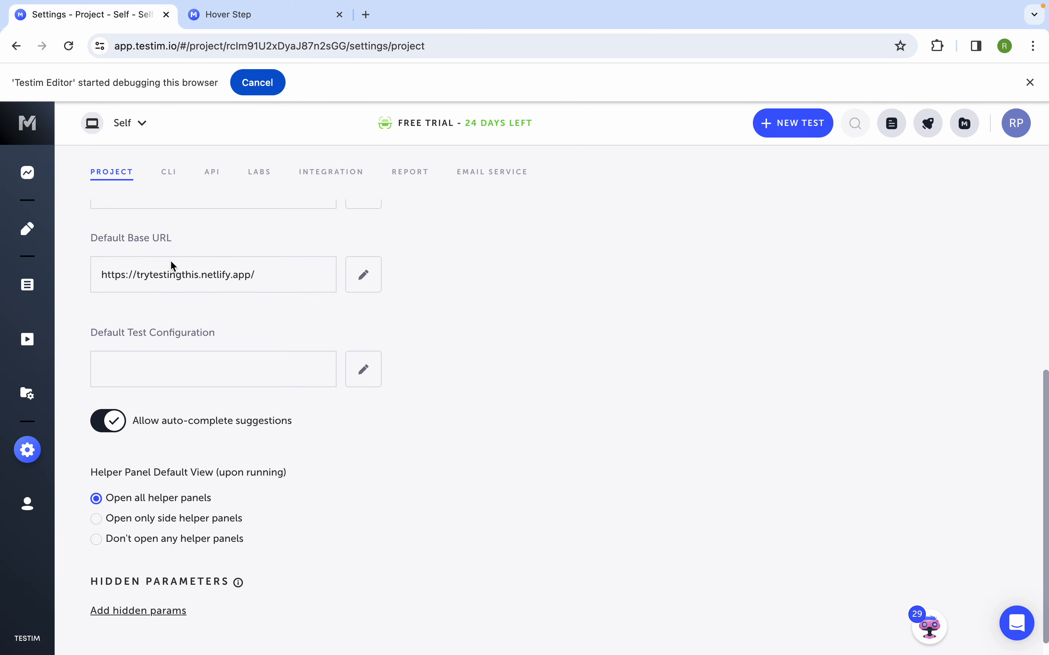
scroll(174, 332, "up", 6)
left_click(234, 304)
left_click(155, 295)
Step: Open the CLI settings and set the CI platform to Jenkins Windows
left_click(168, 173)
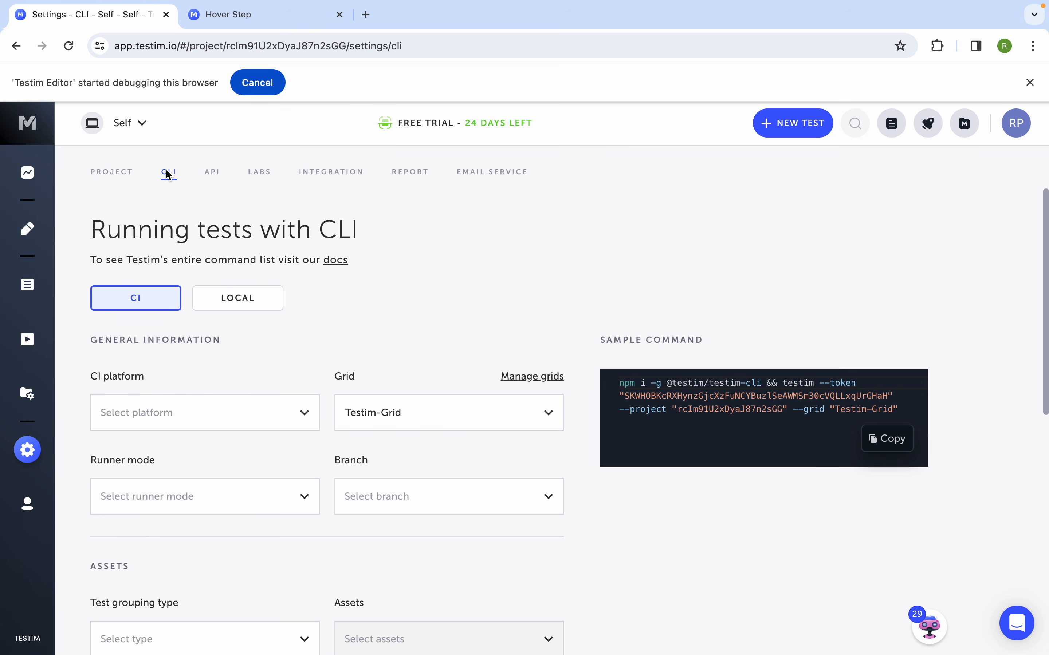
left_click(287, 417)
scroll(208, 555, "down", 3)
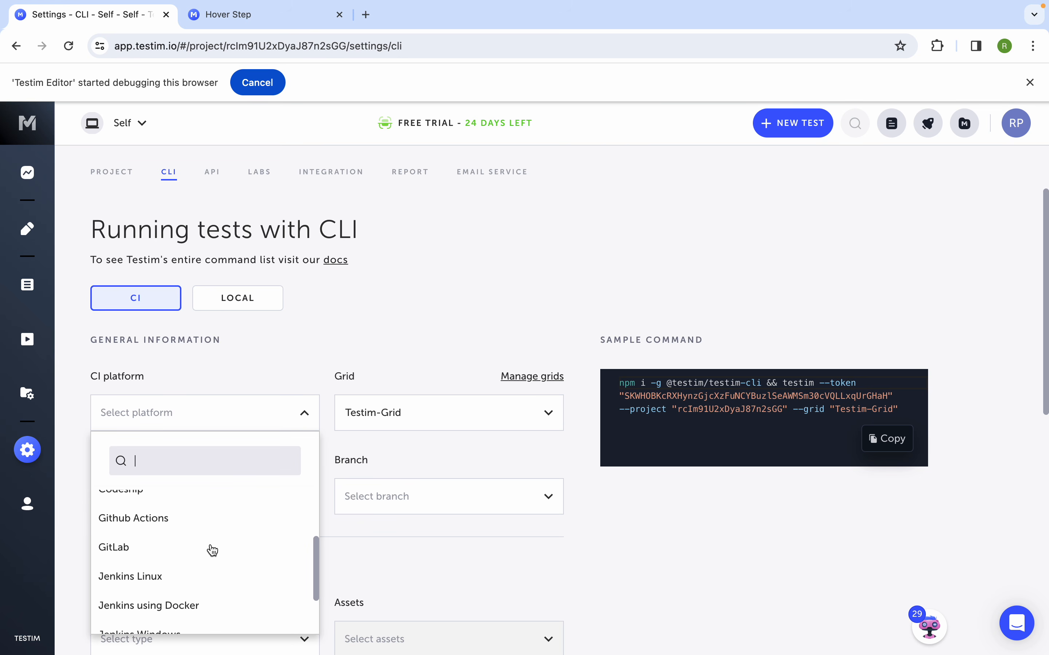
scroll(203, 568, "down", 1)
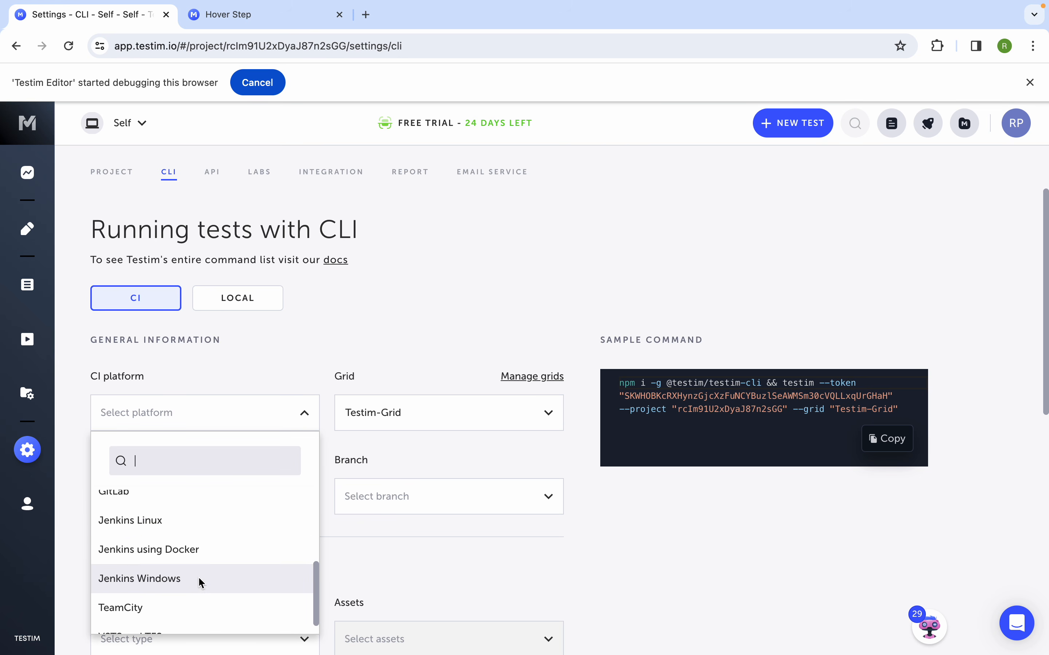
left_click(197, 582)
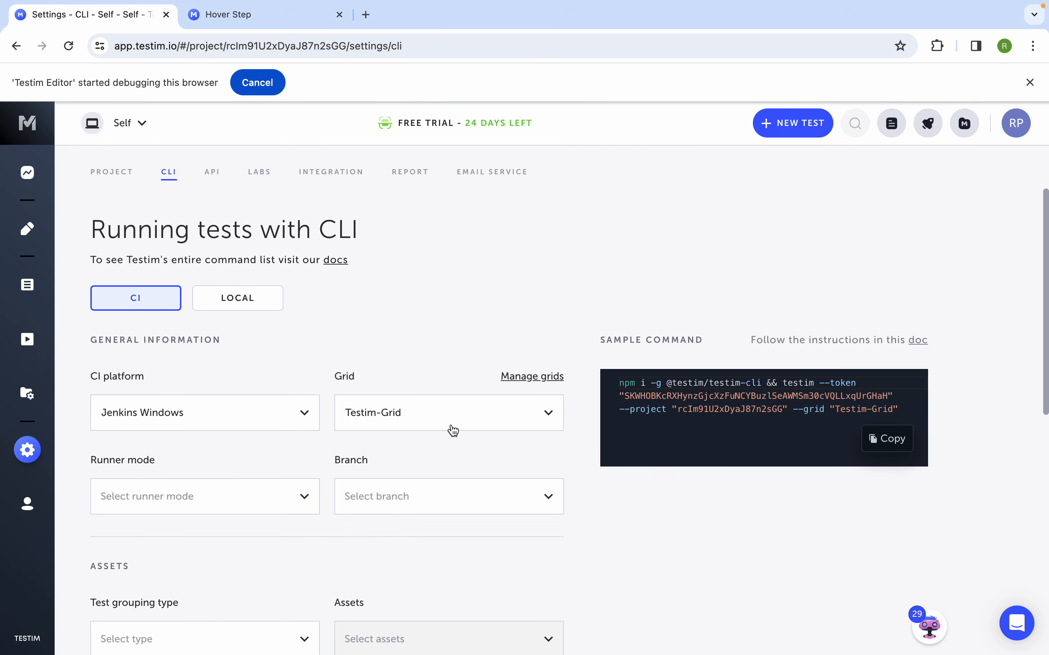
Step: Check the available grid, runner mode and branch options for CI runs, and look through the remaining CLI settings without changing them
scroll(453, 412, "down", 1)
left_click(536, 339)
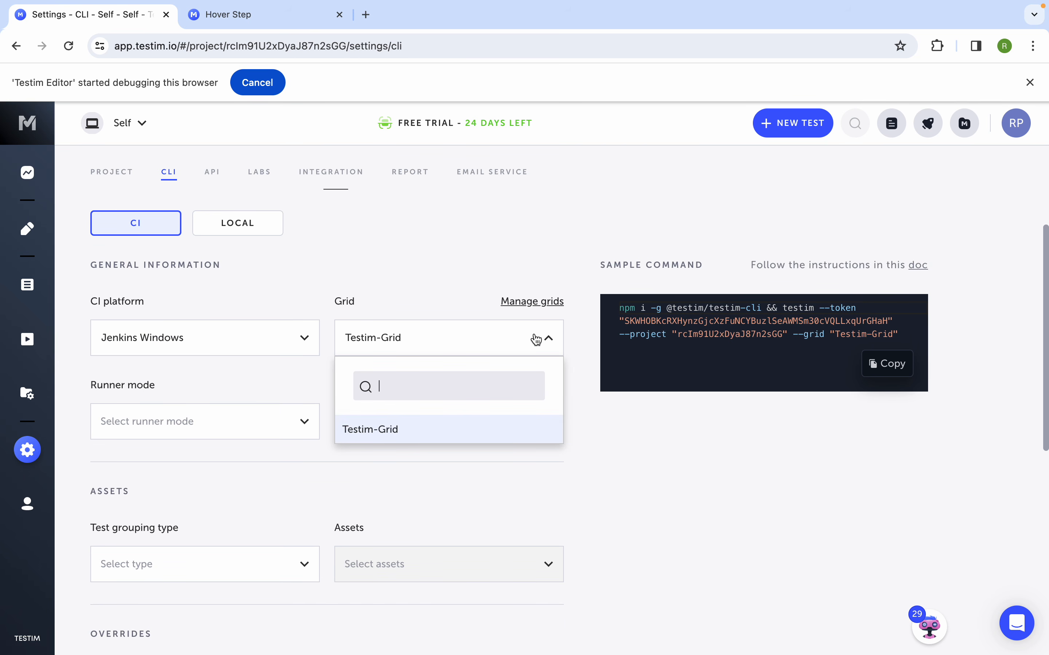
left_click(536, 339)
left_click(287, 425)
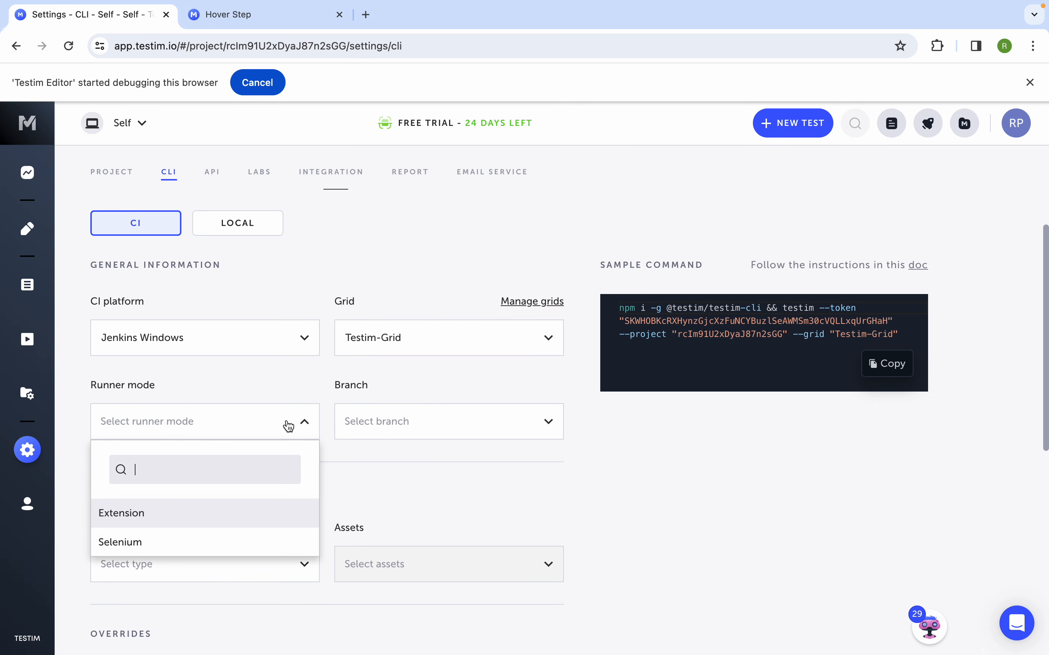
left_click(410, 423)
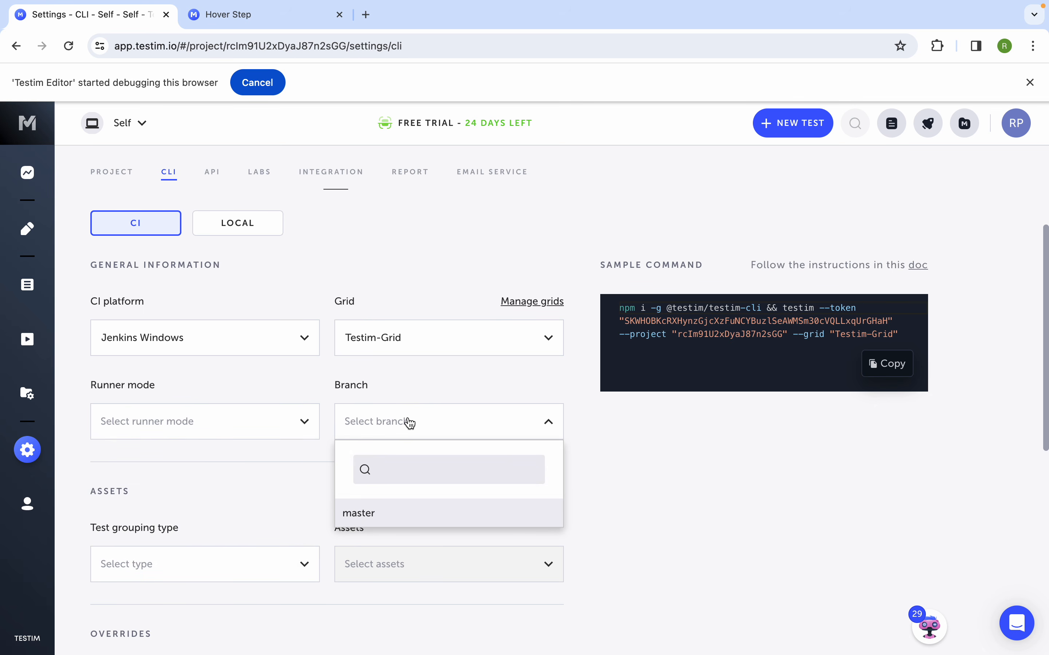
left_click(265, 479)
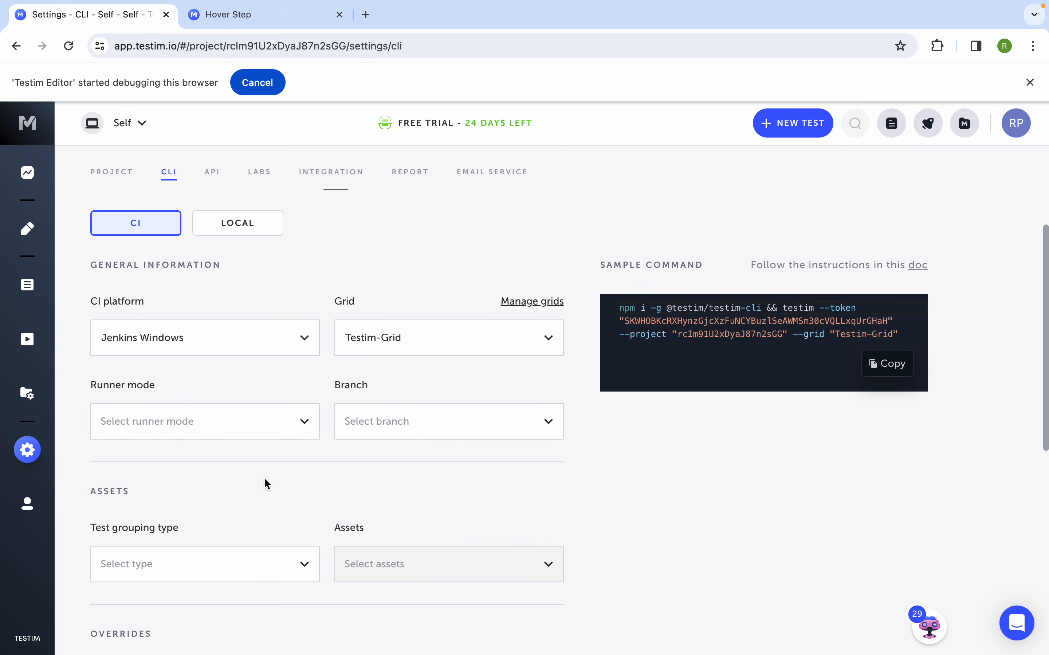
scroll(265, 478, "down", 3)
scroll(264, 478, "down", 3)
scroll(264, 483, "up", 8)
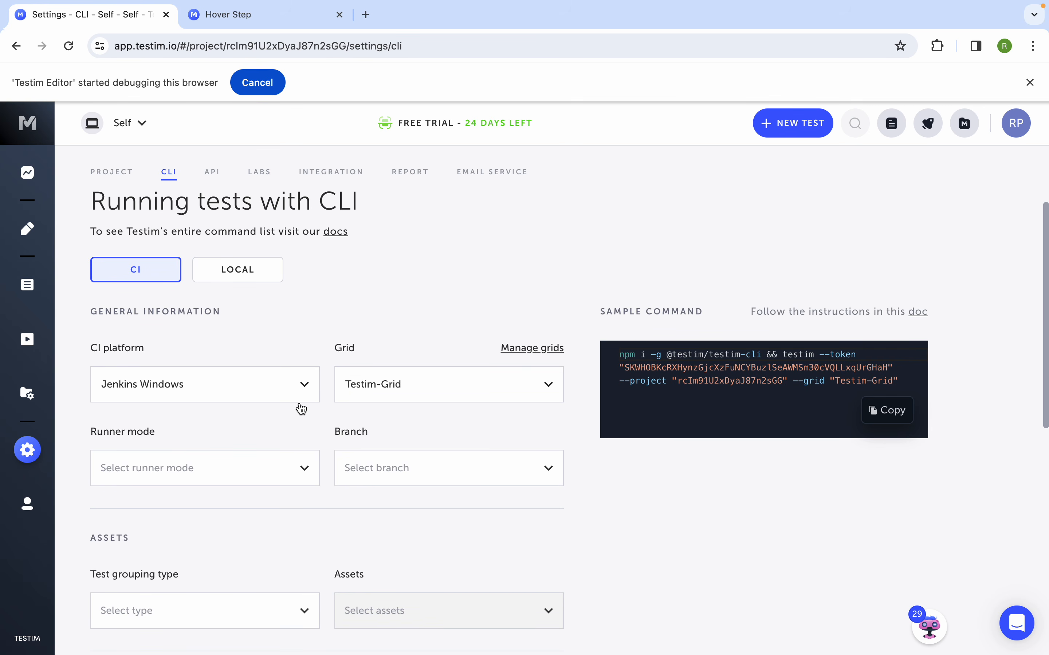
Step: Switch the CLI settings to local runs and set the runner mode to Extension and the branch to master
left_click(231, 304)
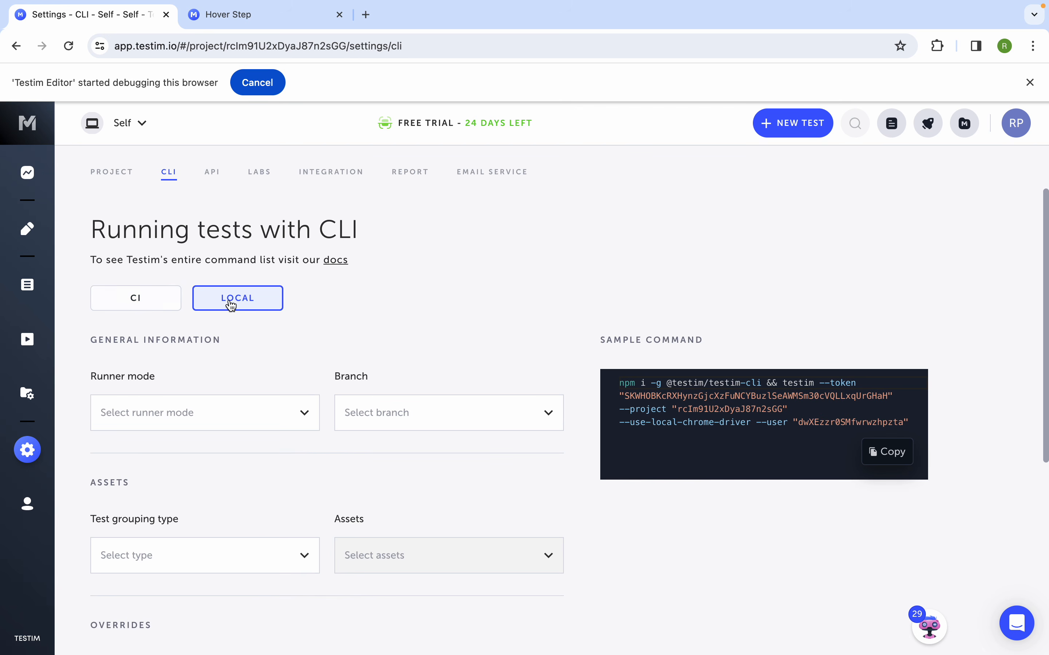
left_click(299, 414)
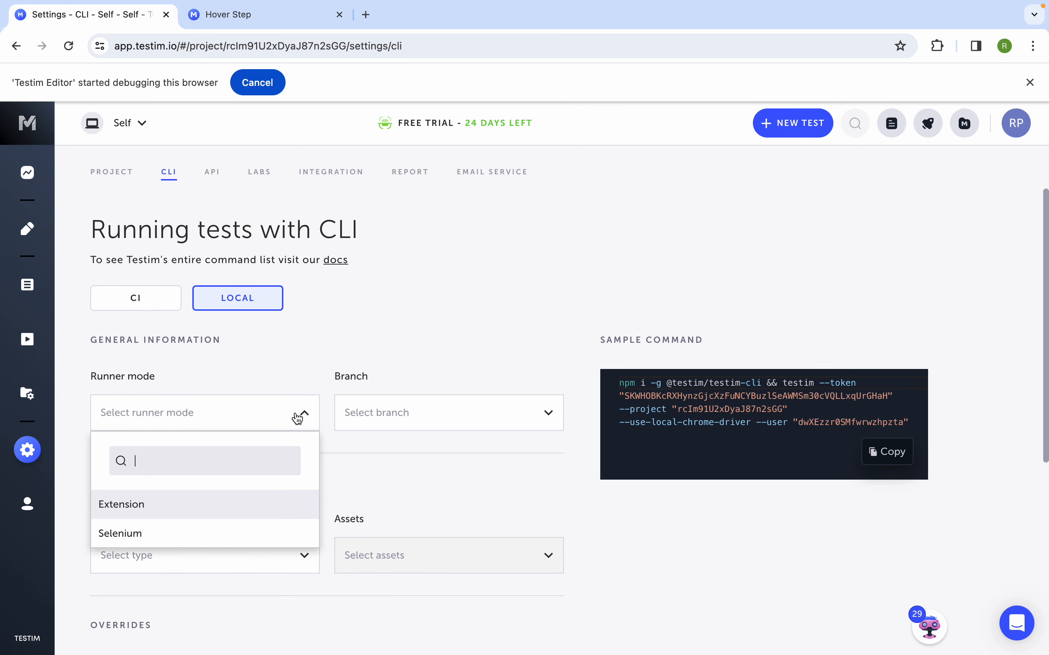
left_click(221, 516)
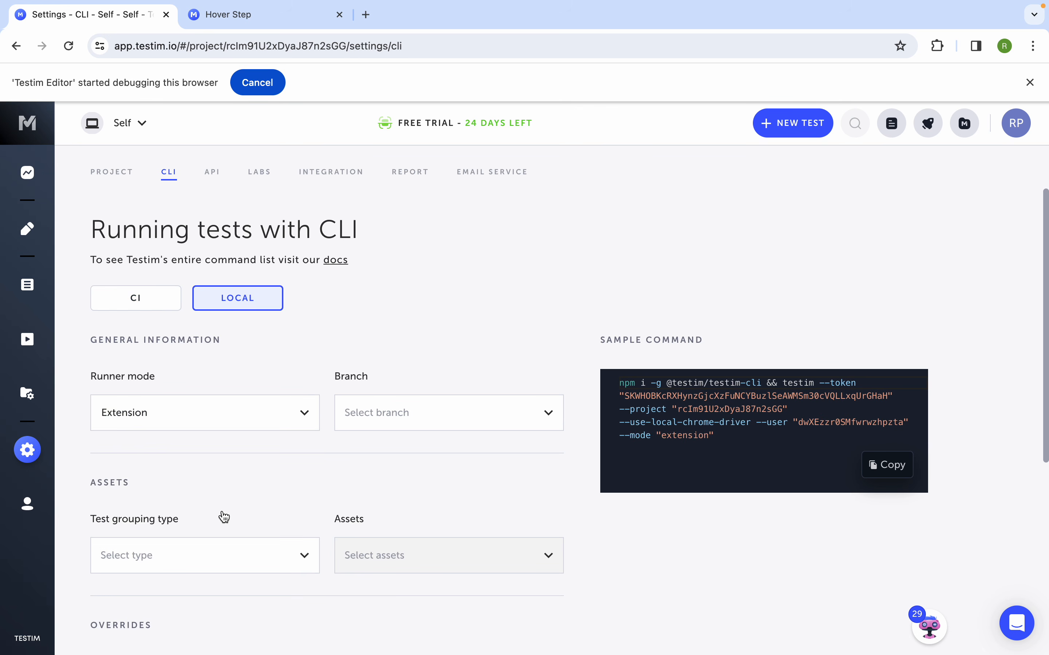
left_click(362, 421)
left_click(367, 499)
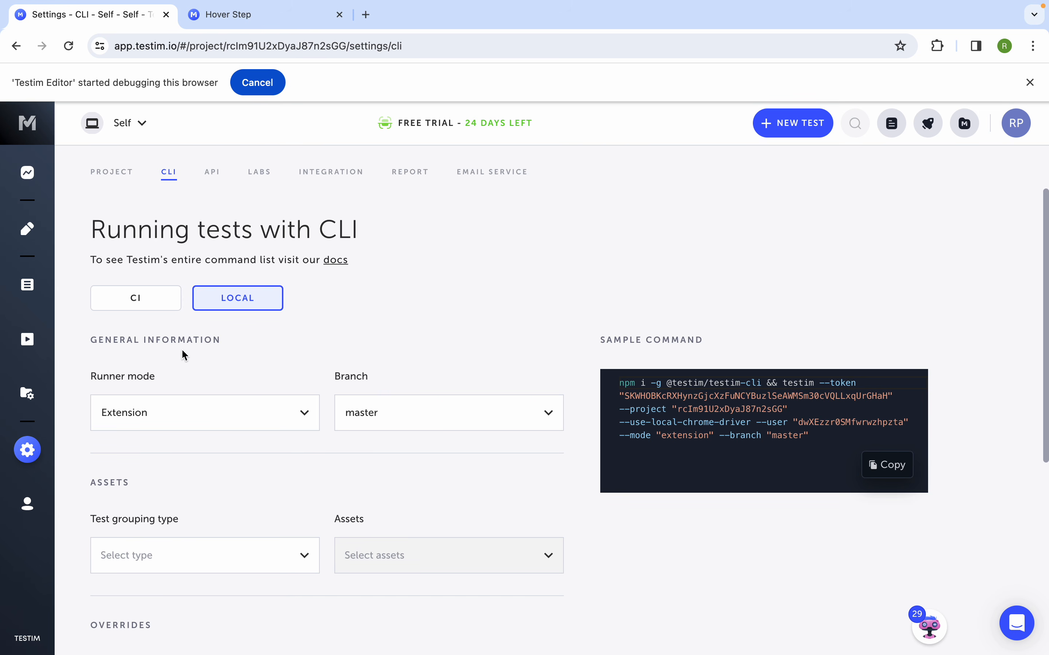
Step: Examine the local sample command and the override, retry and timeout options, and return to the CI settings
left_click_drag(821, 443, 594, 368)
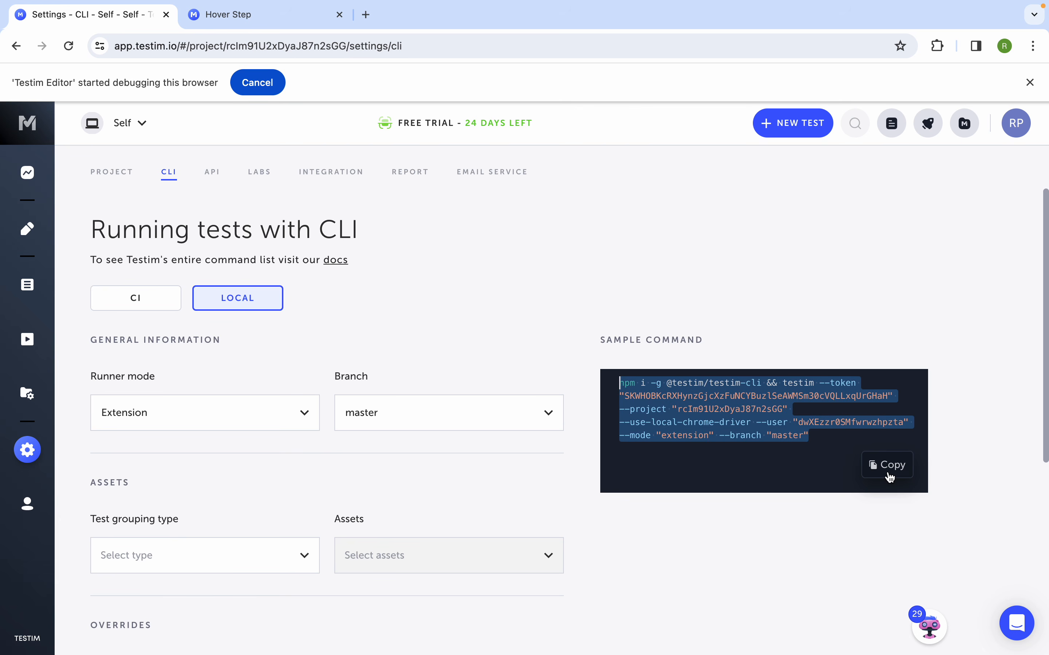
scroll(382, 533, "down", 5)
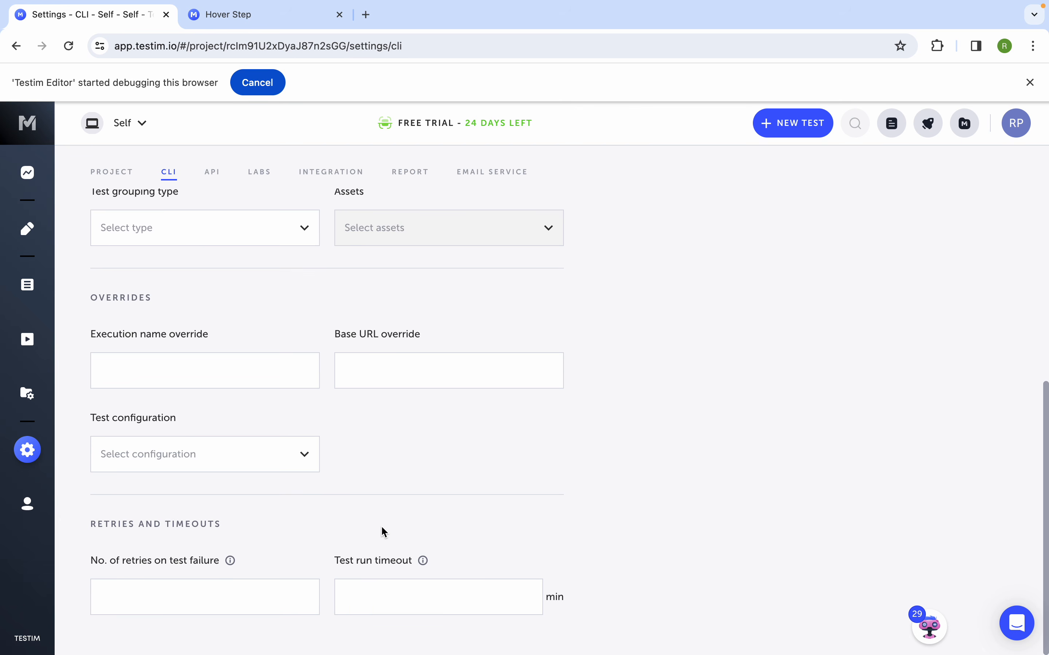
scroll(381, 527, "up", 5)
left_click_drag(813, 438, 529, 382)
left_click(135, 298)
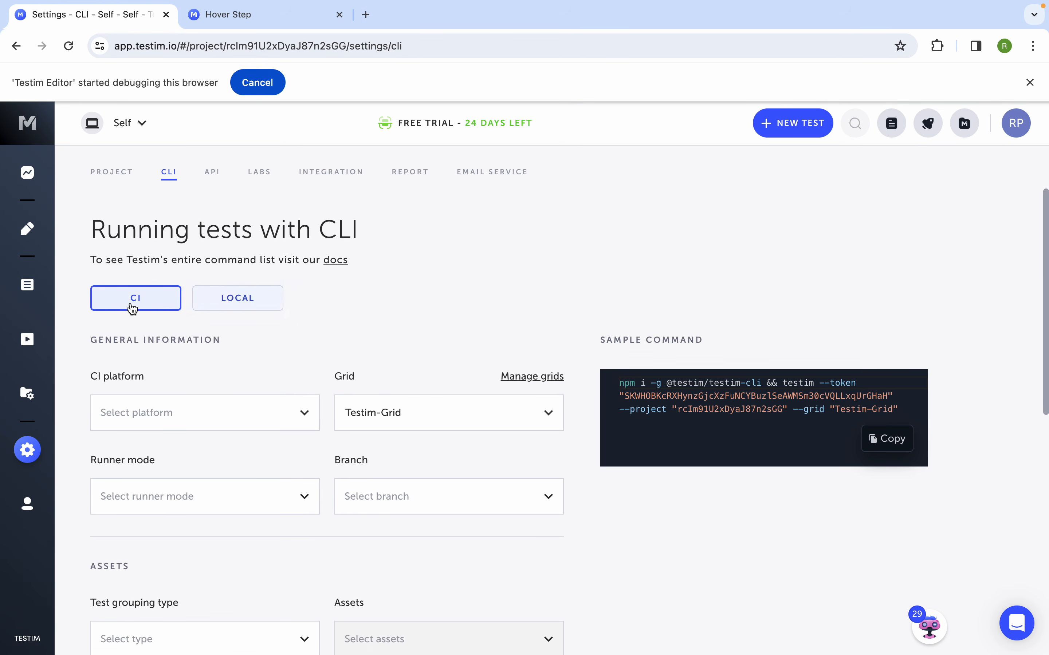
Step: View the API settings page and its description of the REST API keys without generating a key
left_click(215, 176)
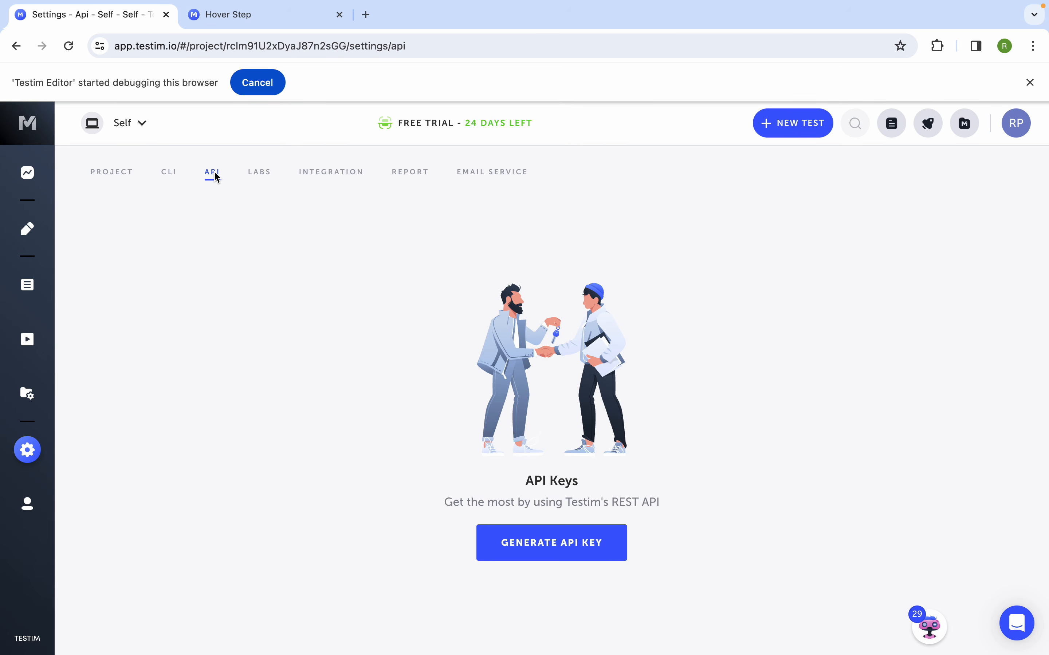
mouse_move(574, 5)
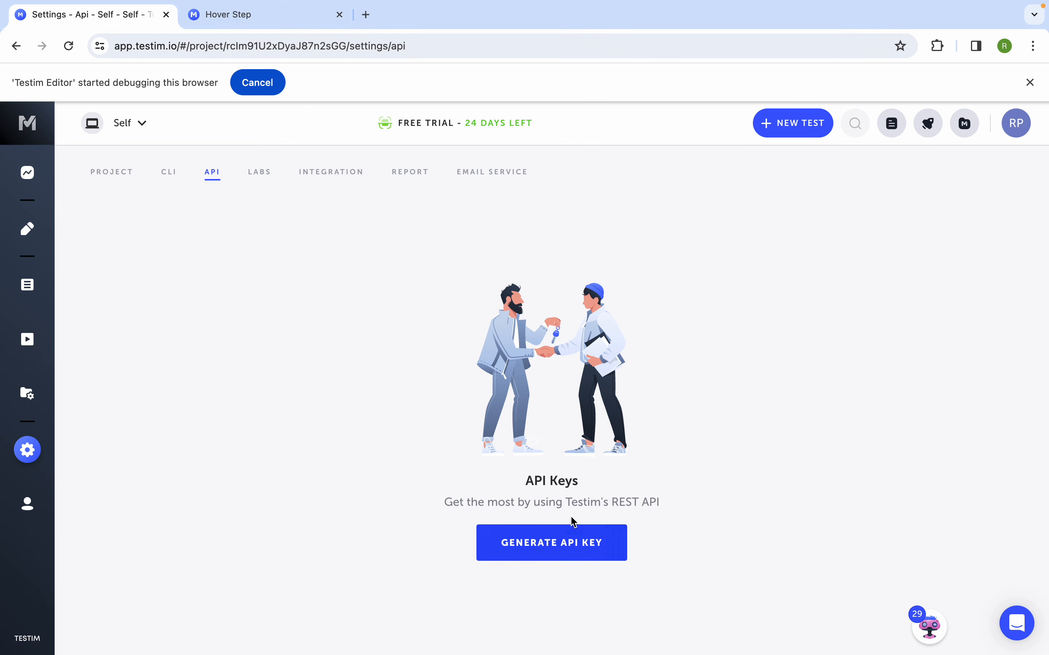
left_click_drag(670, 498, 432, 494)
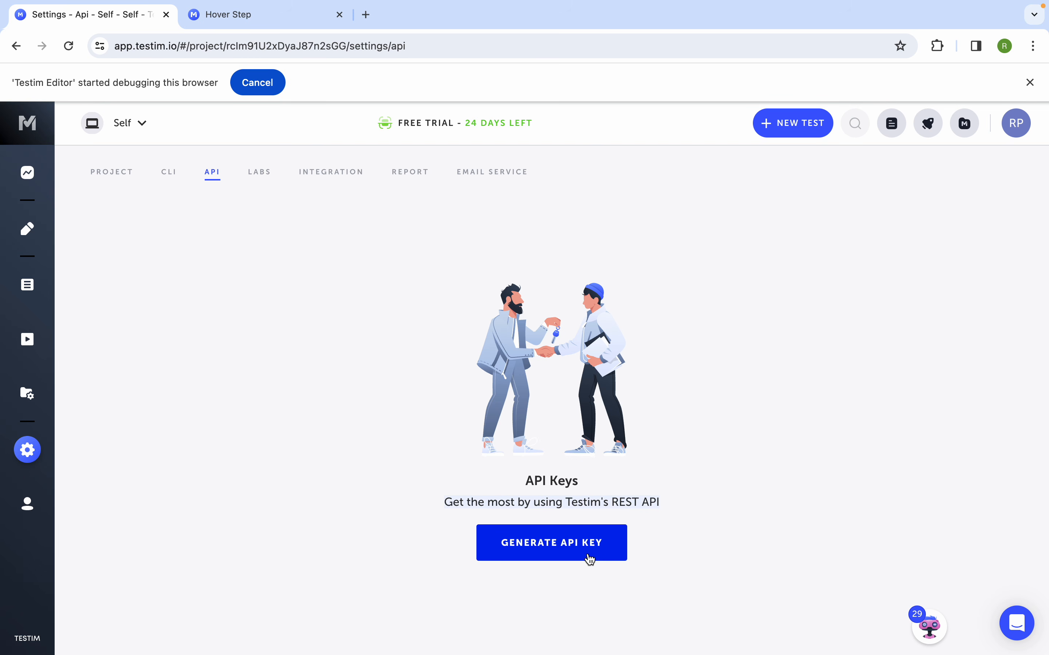
Step: Turn on Test Flow View in the Labs settings, and open and read its documentation page
left_click(251, 173)
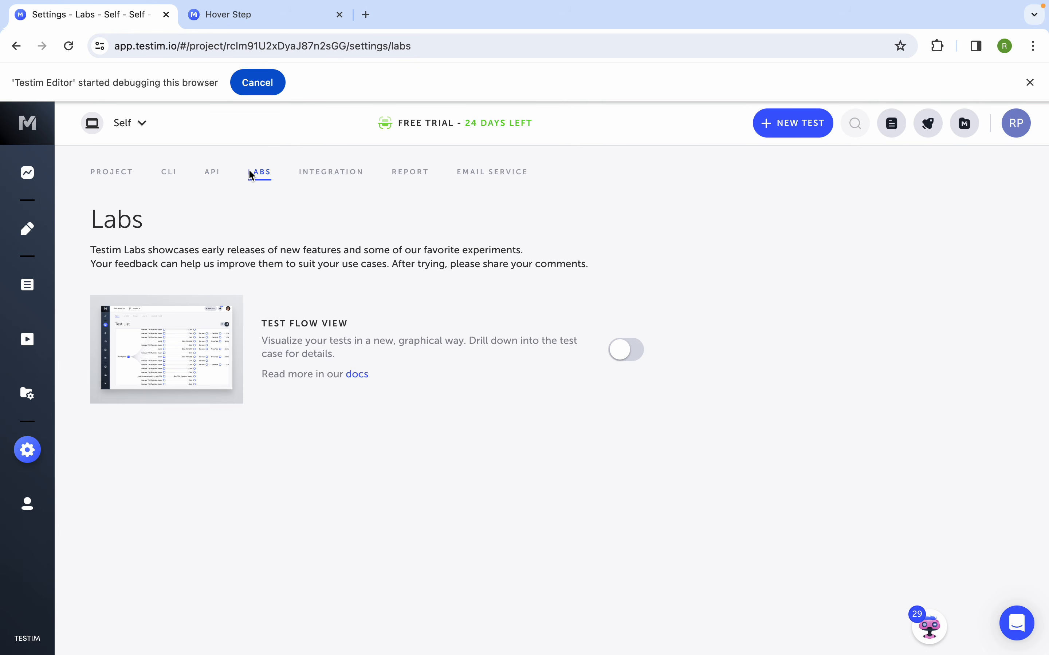
mouse_move(490, 5)
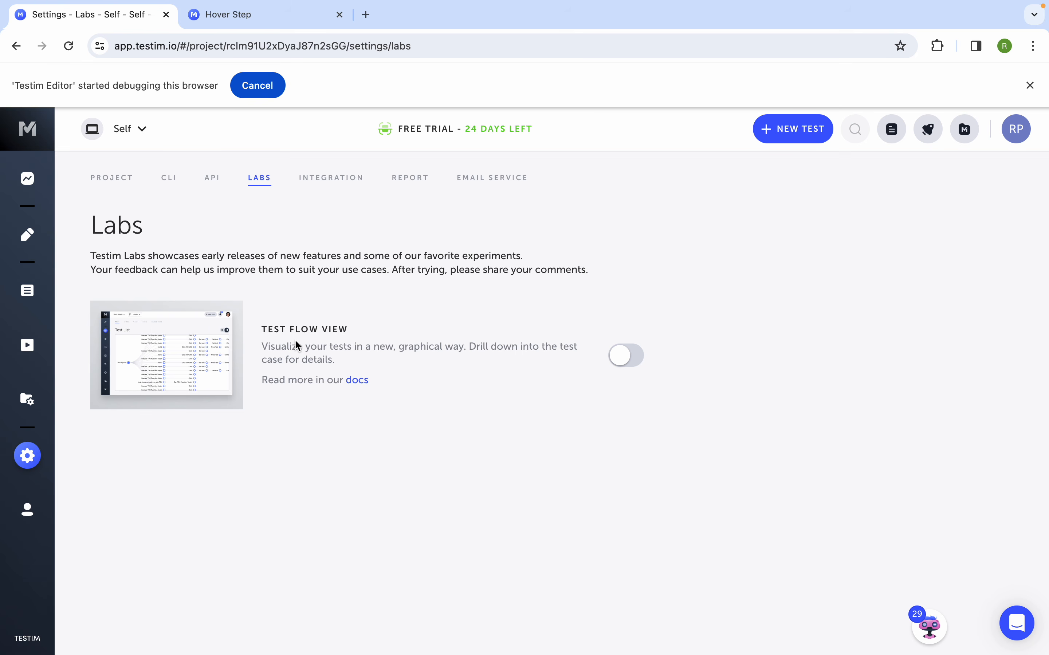
left_click(631, 358)
left_click(358, 380)
scroll(394, 359, "down", 15)
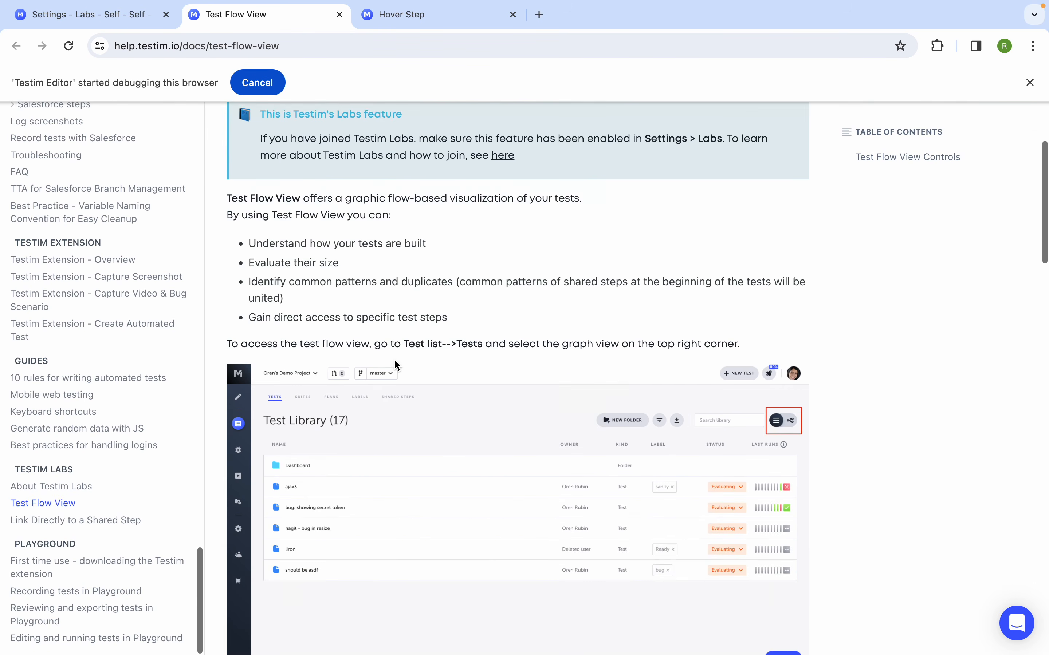
scroll(394, 359, "down", 3)
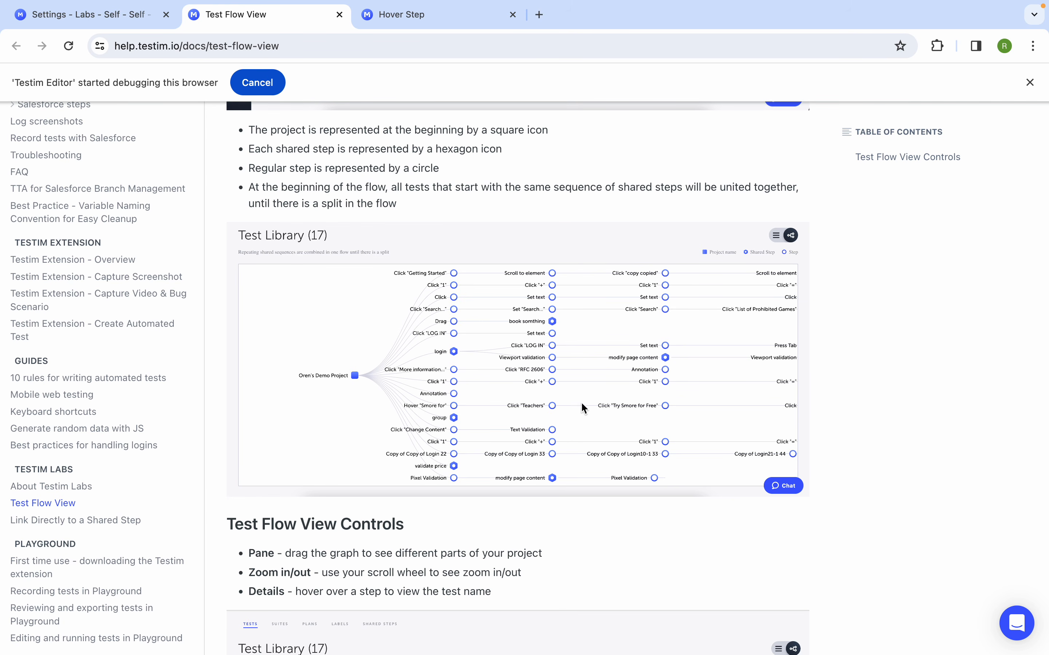
Step: Return to the Labs settings and turn off Test Flow View, confirming that the feature is disabled
left_click(130, 15)
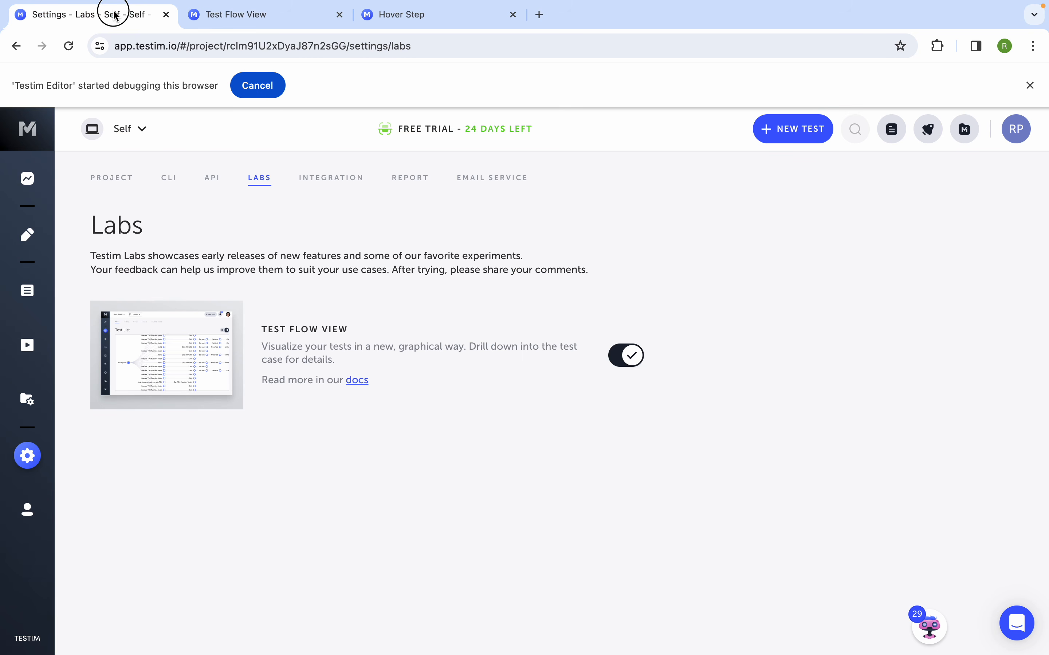
left_click(633, 356)
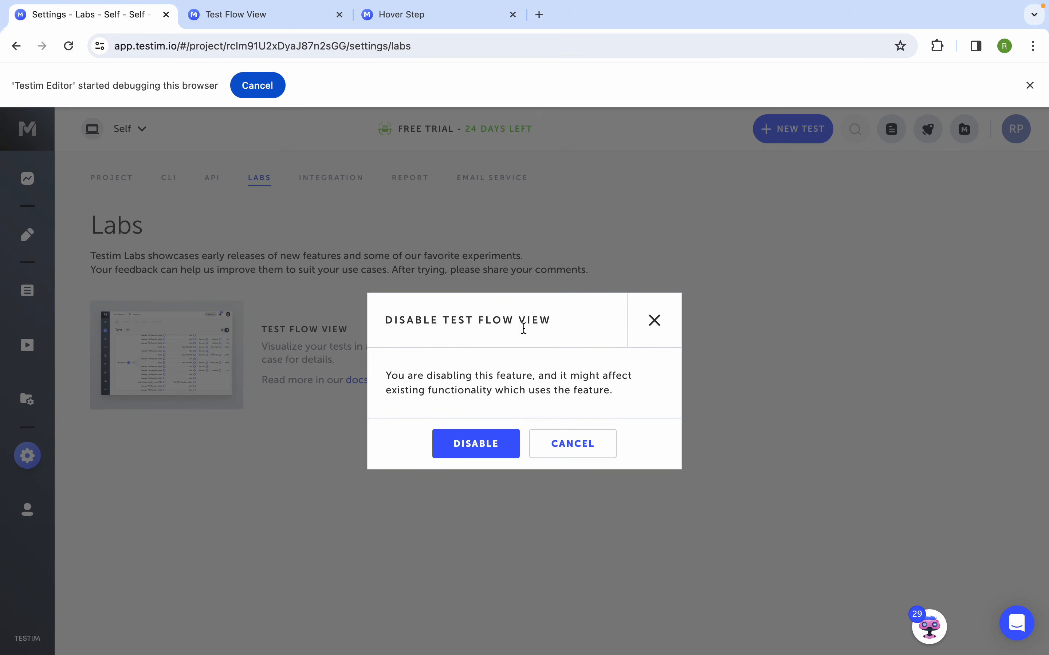
left_click(492, 443)
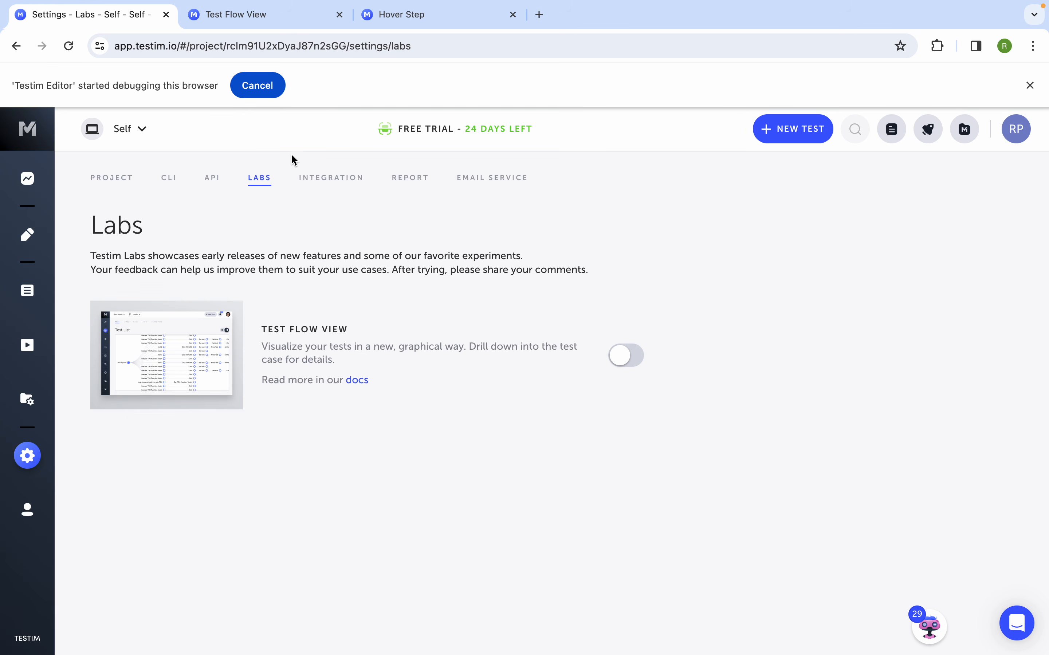
Step: Open the Integration settings and examine the general integrations for GitHub, Bitbucket, Applitools and Slack
left_click(328, 180)
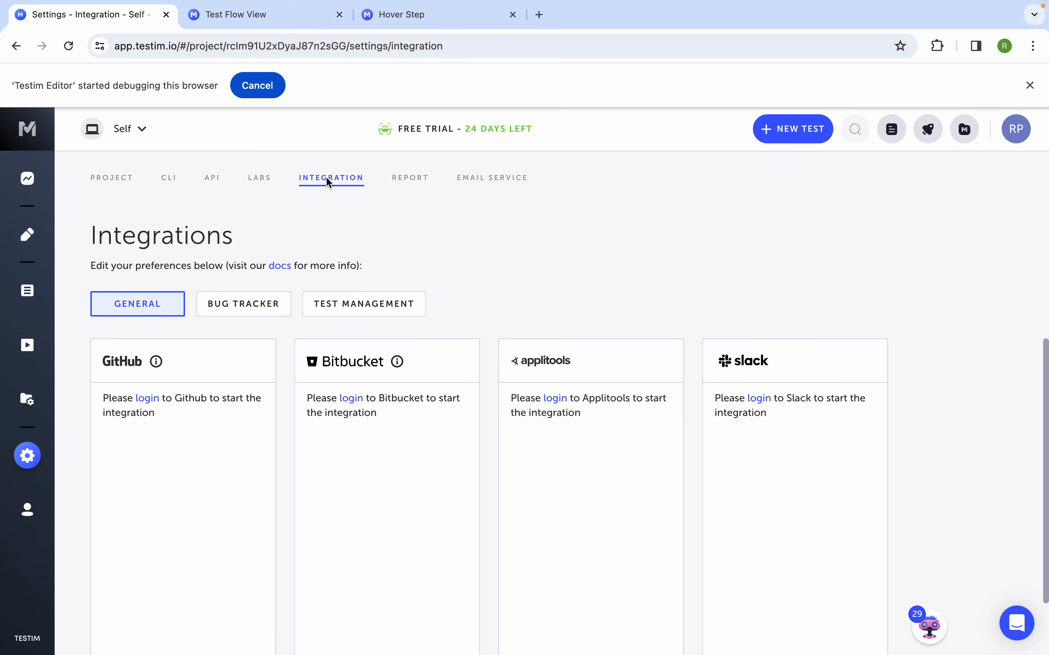
left_click(232, 313)
left_click(346, 313)
left_click(172, 304)
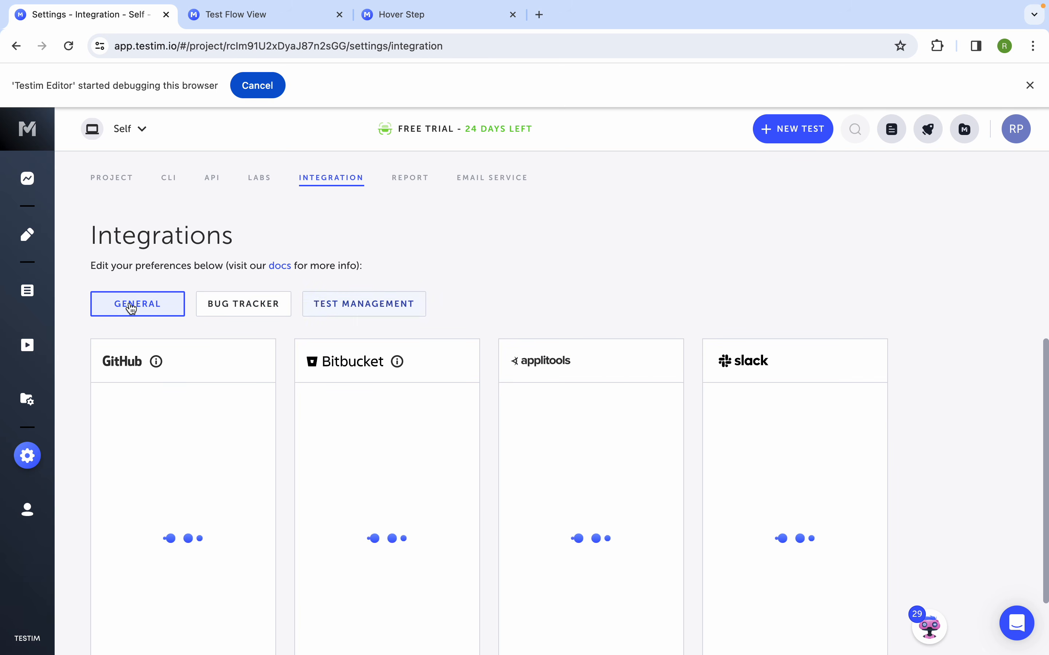
scroll(185, 451, "down", 2)
scroll(198, 507, "up", 2)
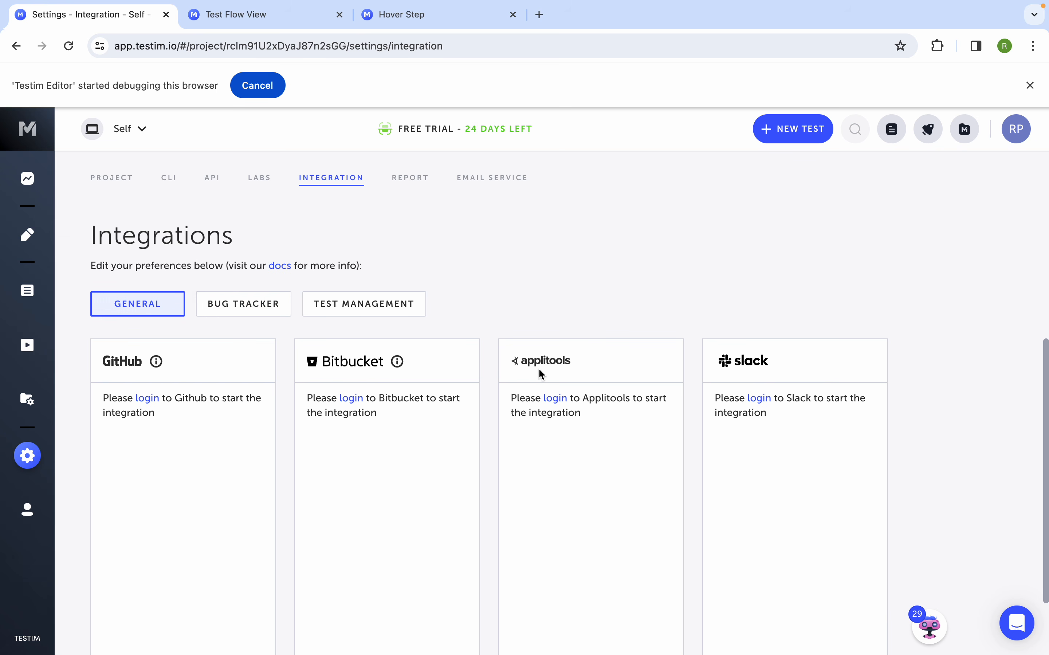
Step: Examine the bug tracker integrations and the test management integrations such as TestRail, qTest and XRAY
left_click(240, 314)
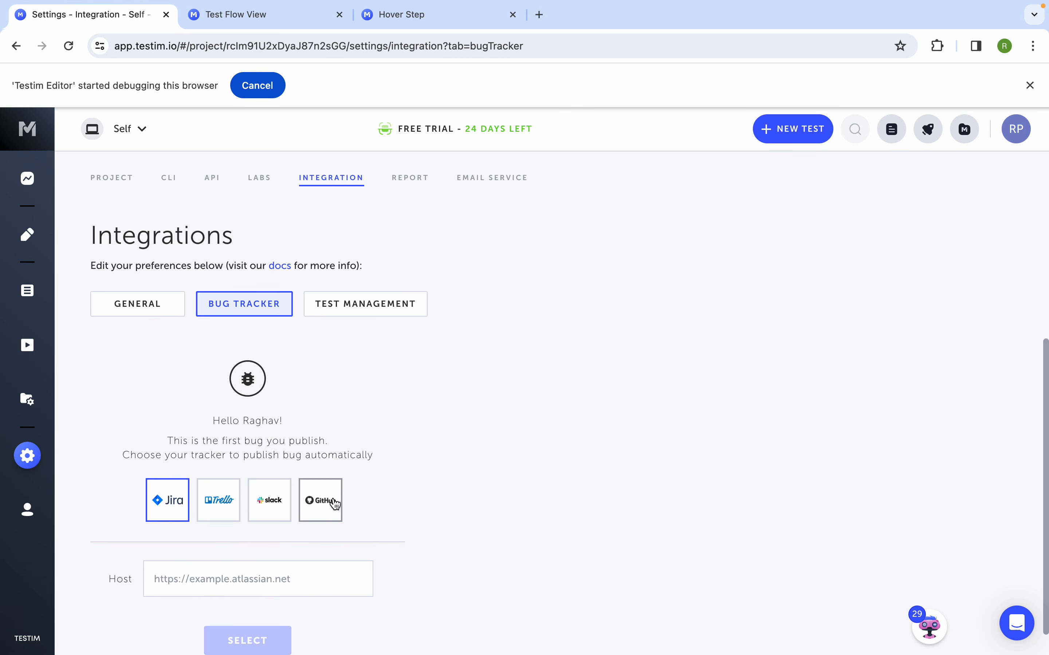
scroll(333, 502, "down", 1)
left_click(353, 315)
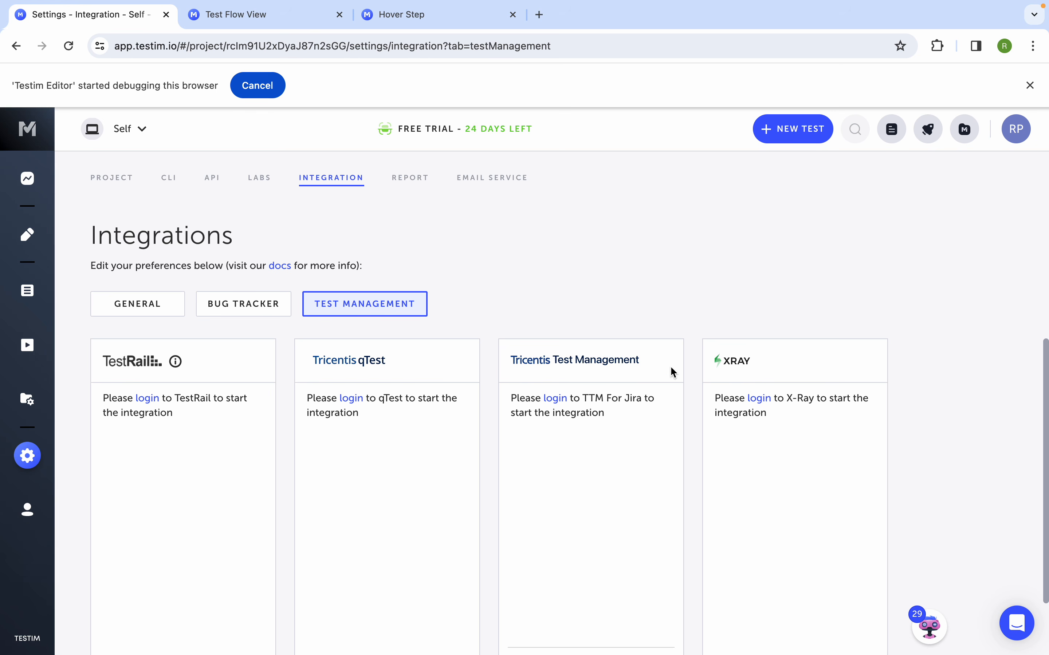
scroll(814, 368, "down", 3)
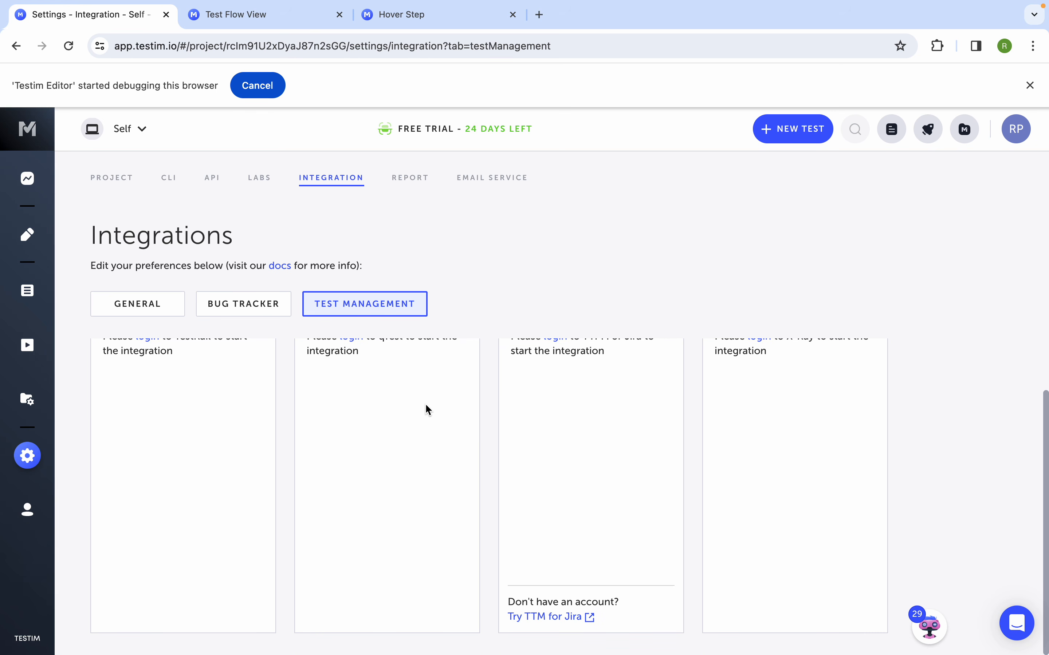
scroll(425, 404, "up", 3)
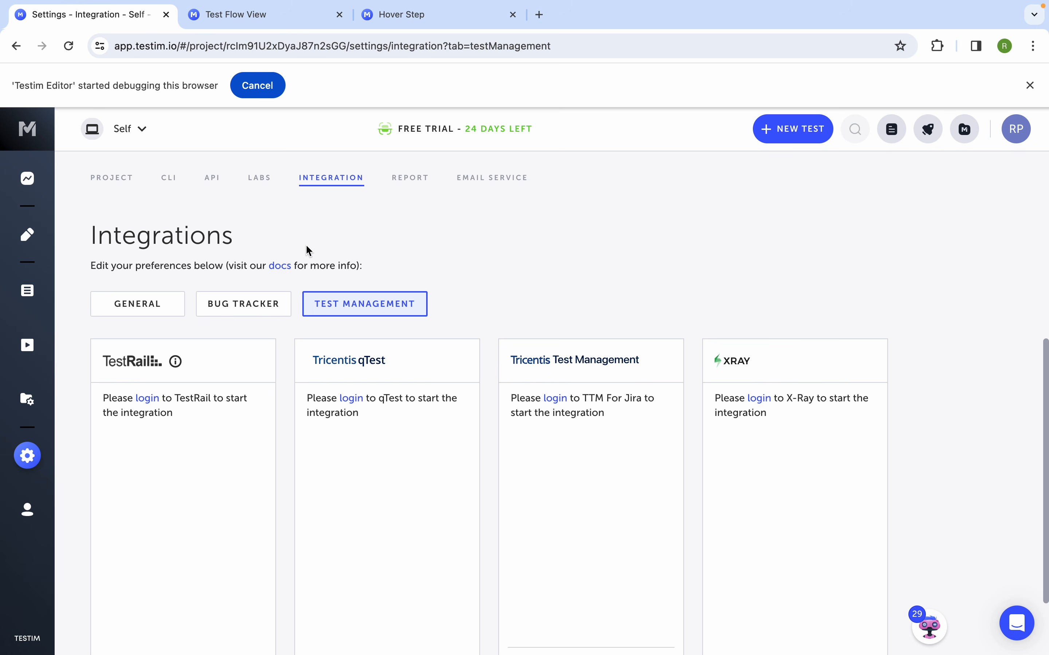
Step: View the report notification and email service settings, and return to the project settings
left_click(402, 181)
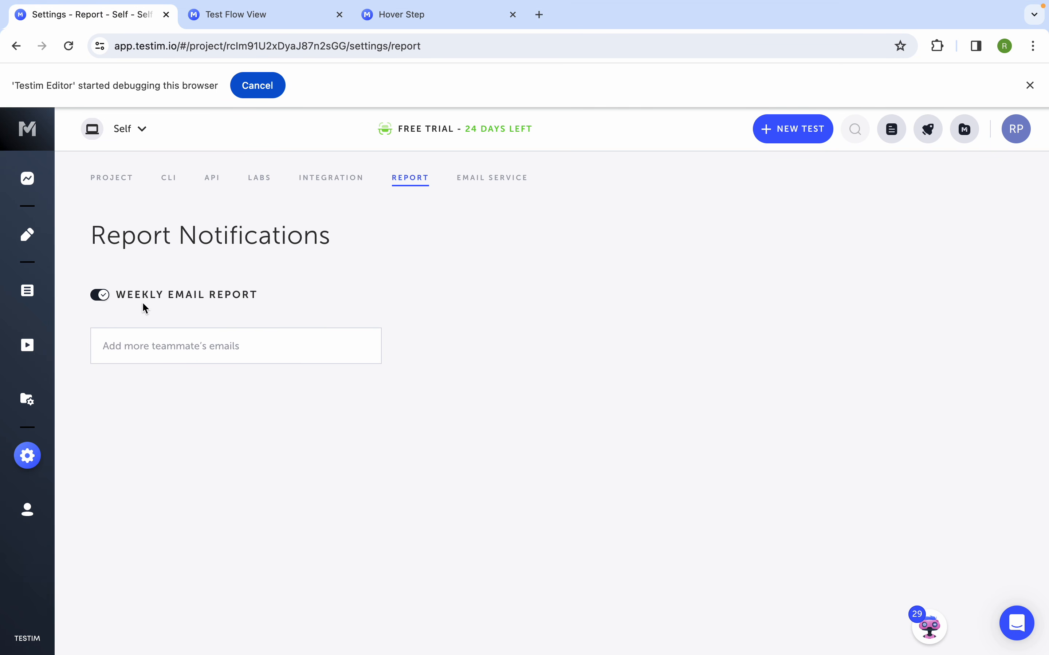
left_click(482, 177)
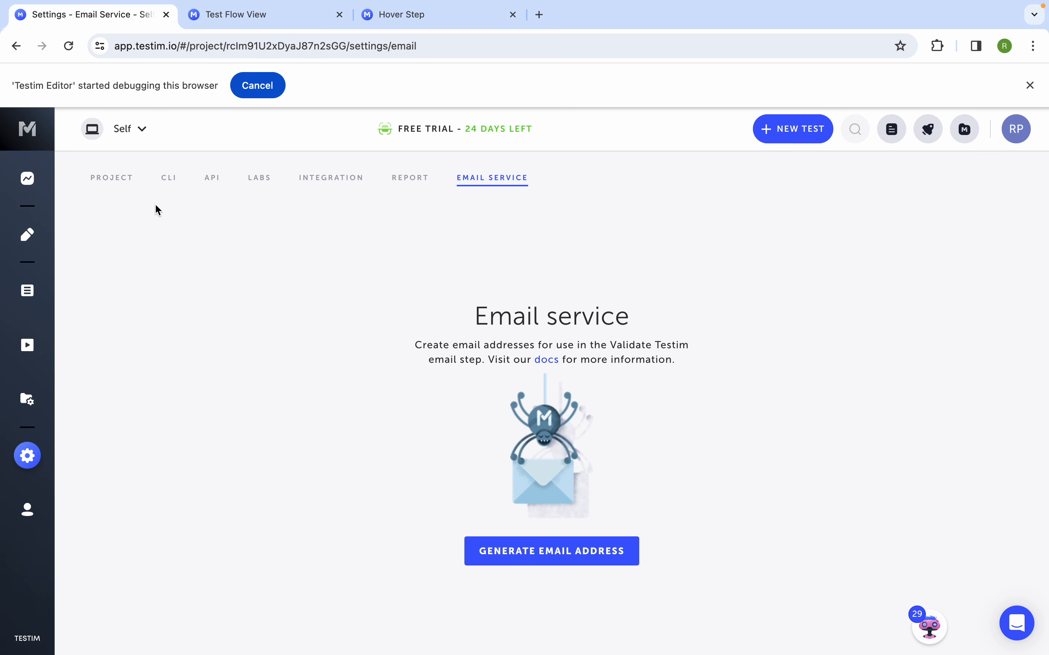
left_click(116, 185)
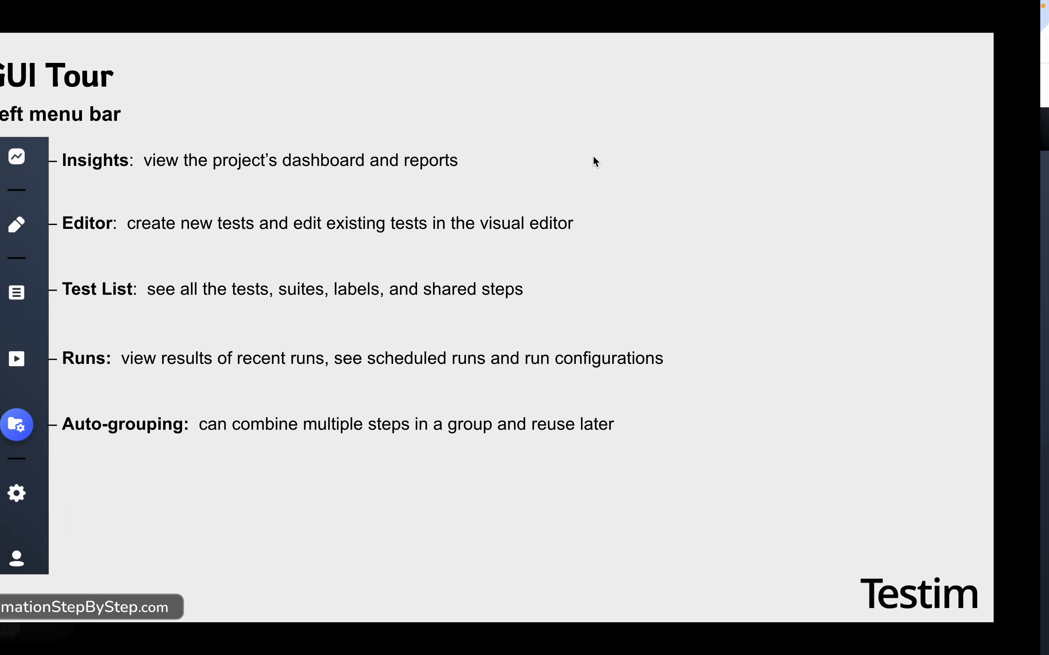
left_click(590, 405)
mouse_move(607, 1)
left_click(577, 295)
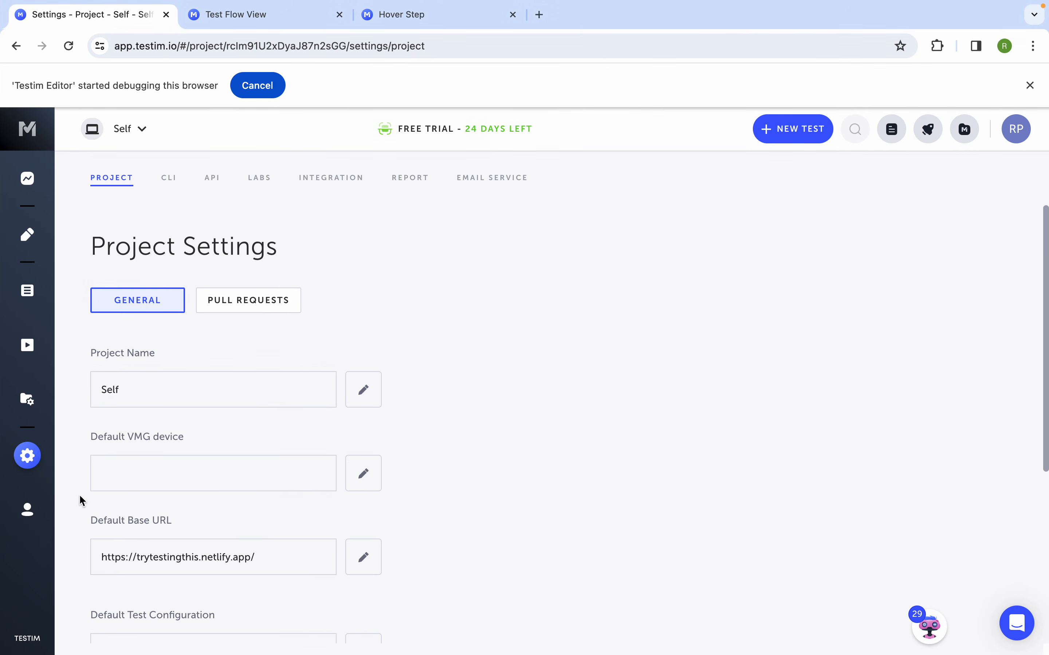
Step: View the project teammates and the Invite Teammates form, and close the form without inviting anyone
left_click(28, 511)
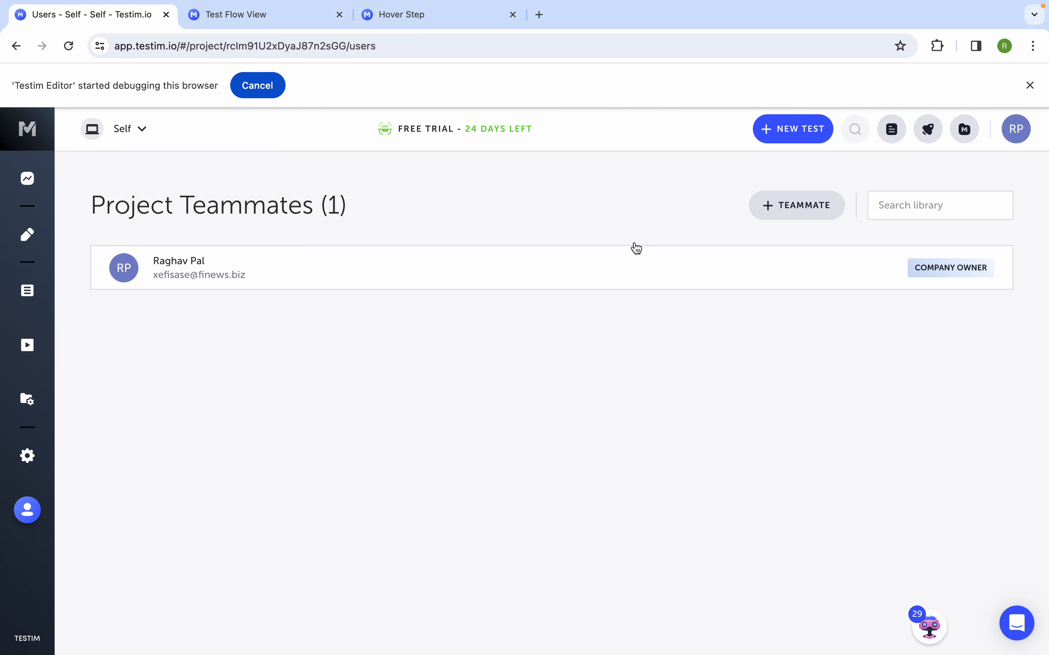
left_click(816, 206)
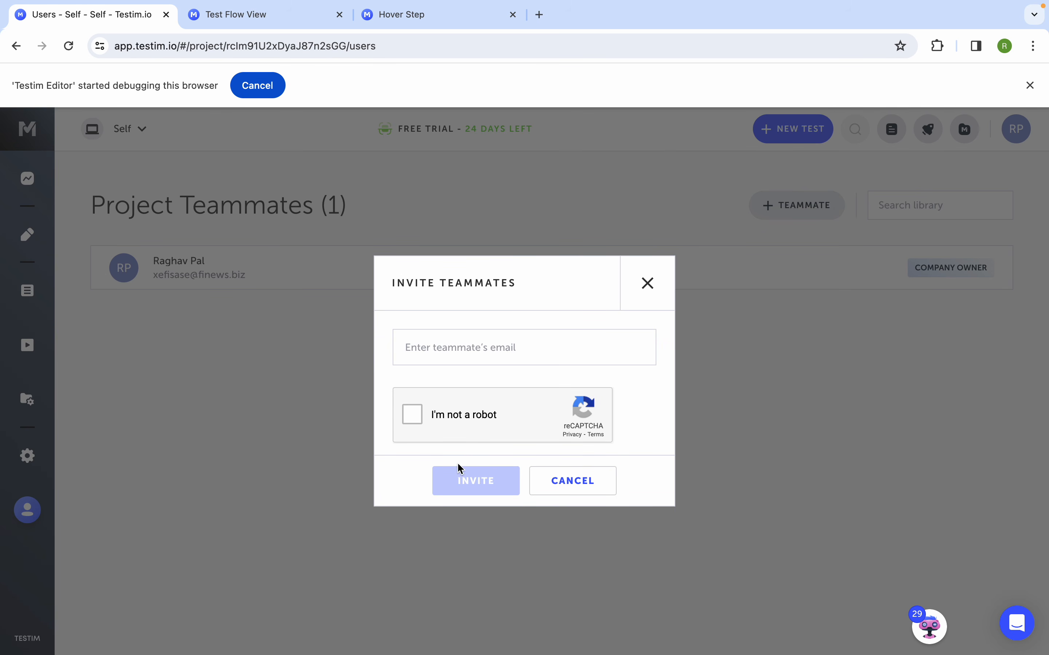
left_click(657, 277)
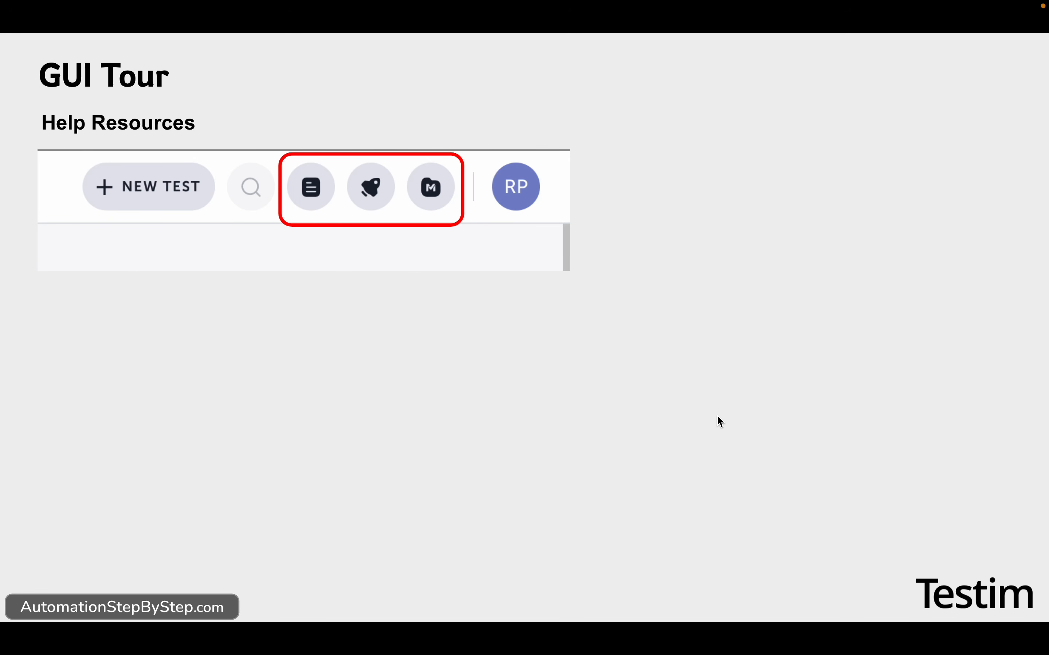
Step: Open the view-only Testim Usage Examples project and look through the list of available projects
mouse_move(669, 3)
key("ctrl+Right")
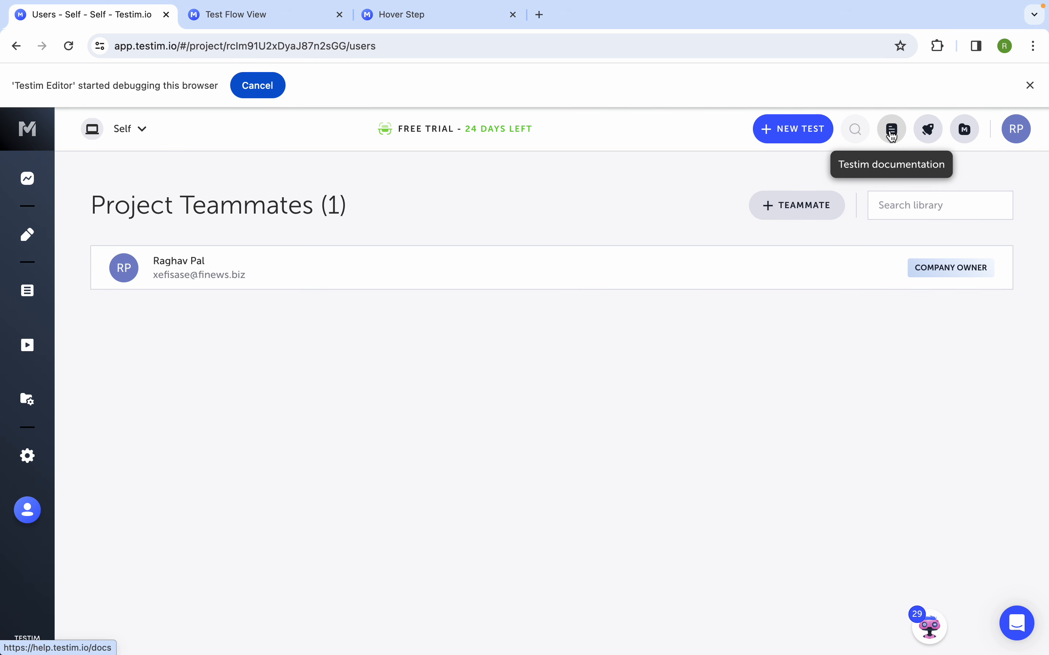
left_click(973, 137)
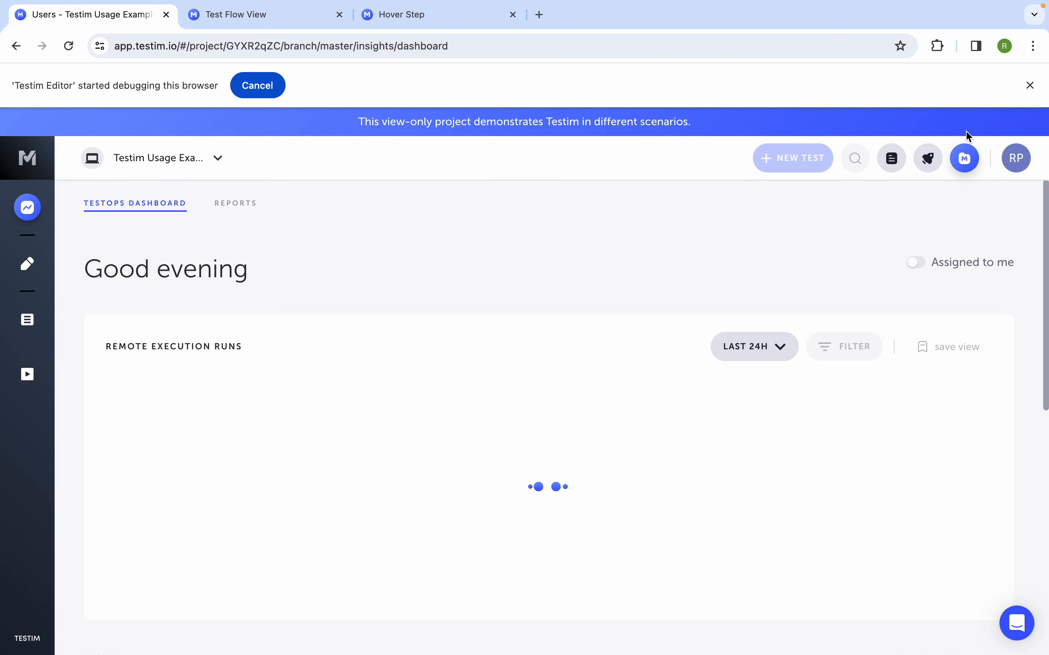
left_click(218, 159)
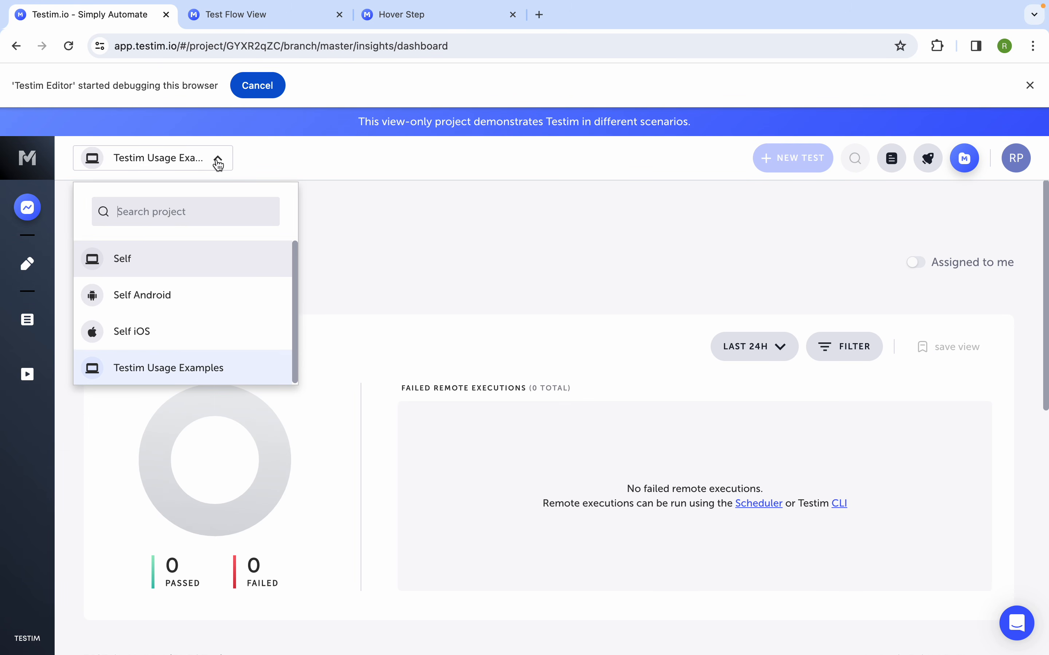
left_click(392, 280)
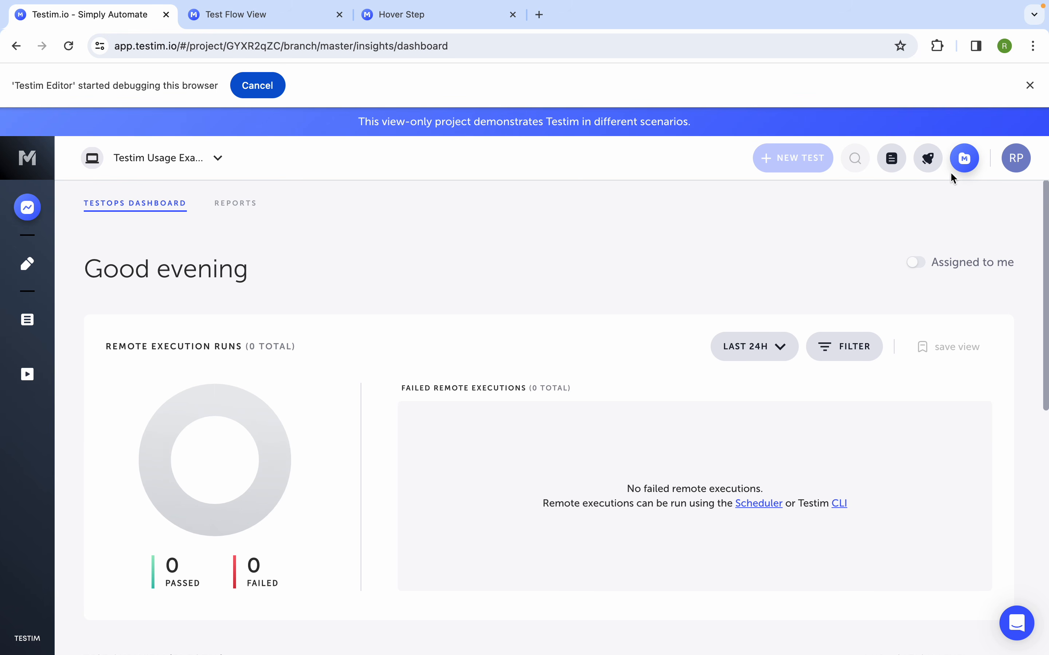
Step: Look through the in-app Testim guide, view the Testim documentation site, and close the guide back on the dashboard
left_click(927, 167)
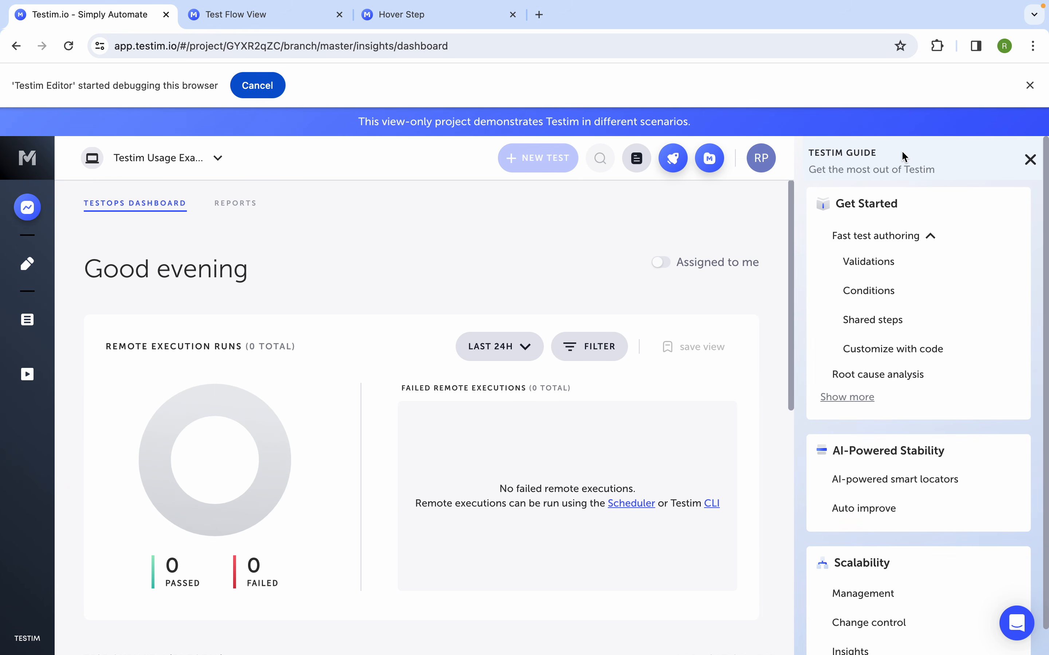
scroll(888, 304, "down", 1)
scroll(887, 305, "up", 1)
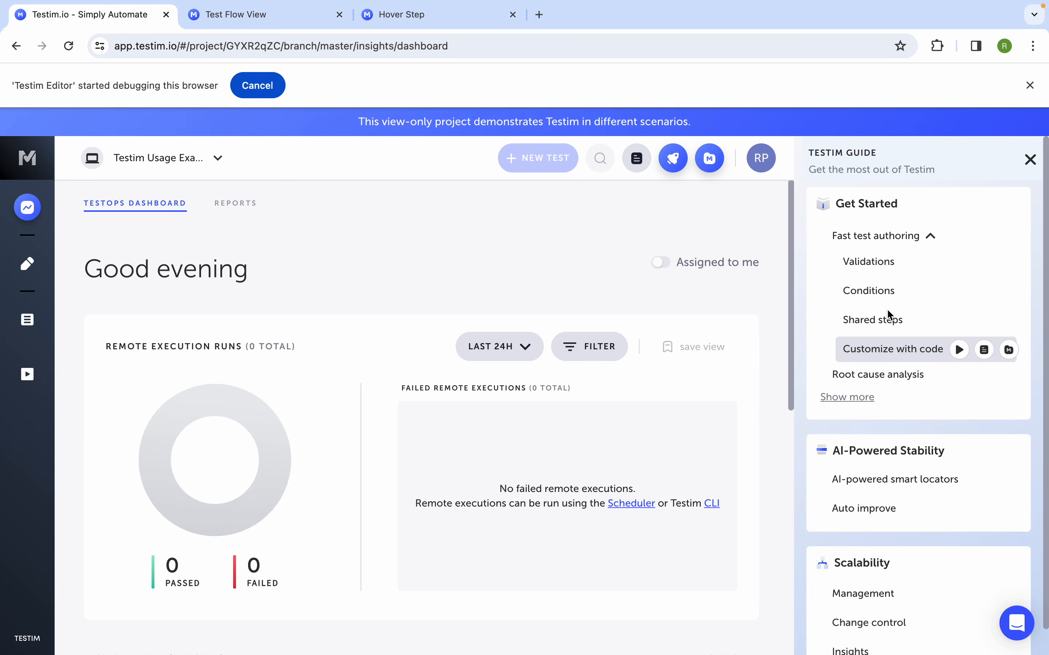
left_click(637, 158)
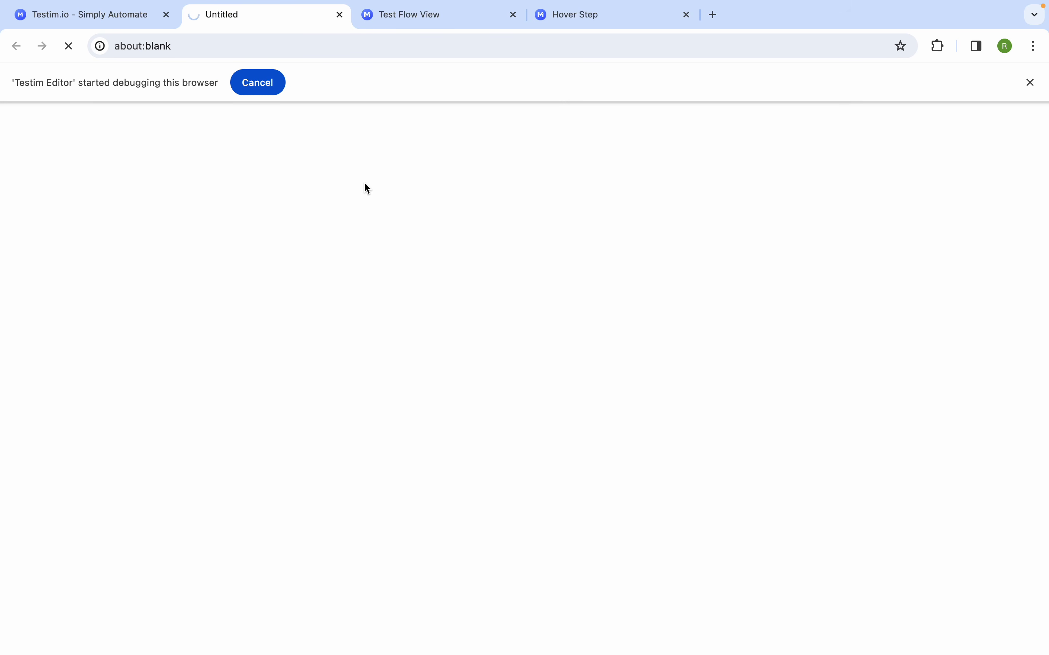
left_click(136, 19)
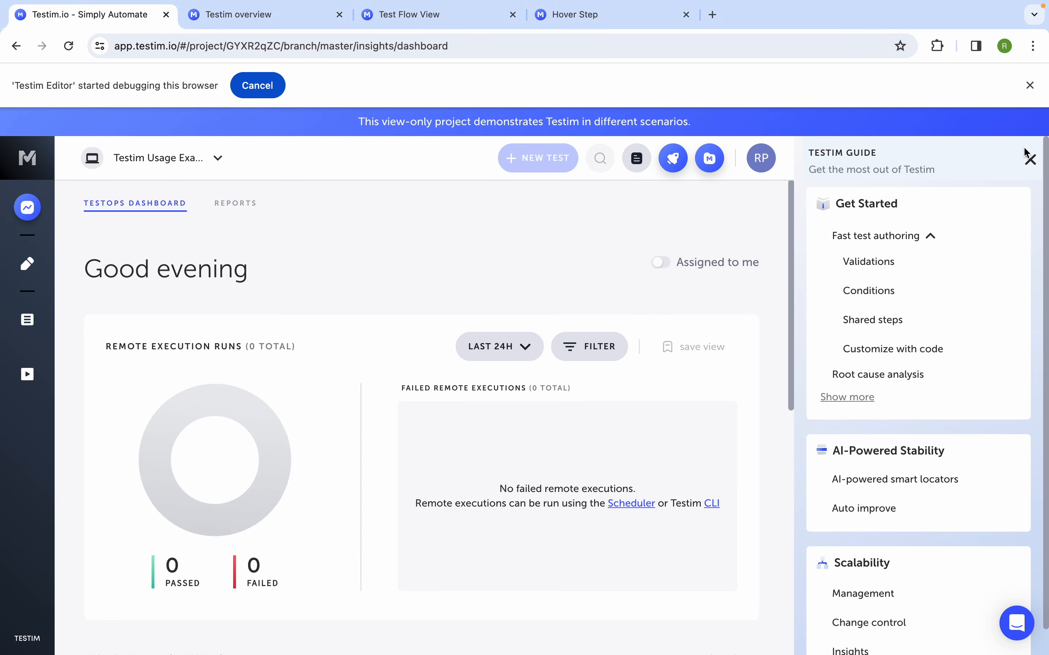
left_click(1030, 159)
Step: View the profile and account options, such as Projects, Team and Grids, and close them
left_click(1015, 157)
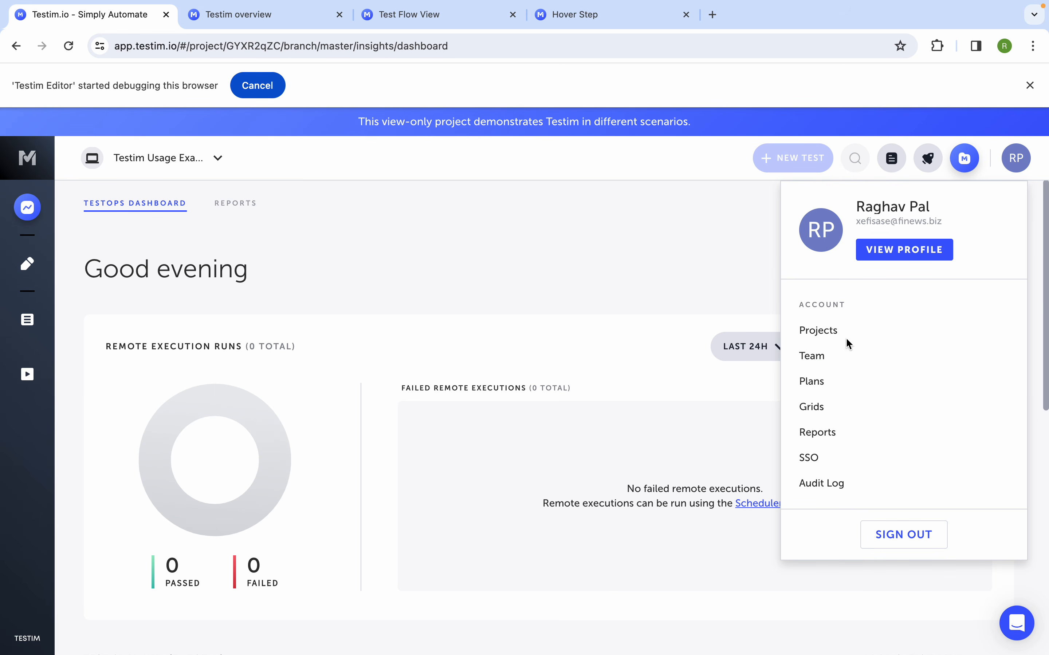
left_click(734, 232)
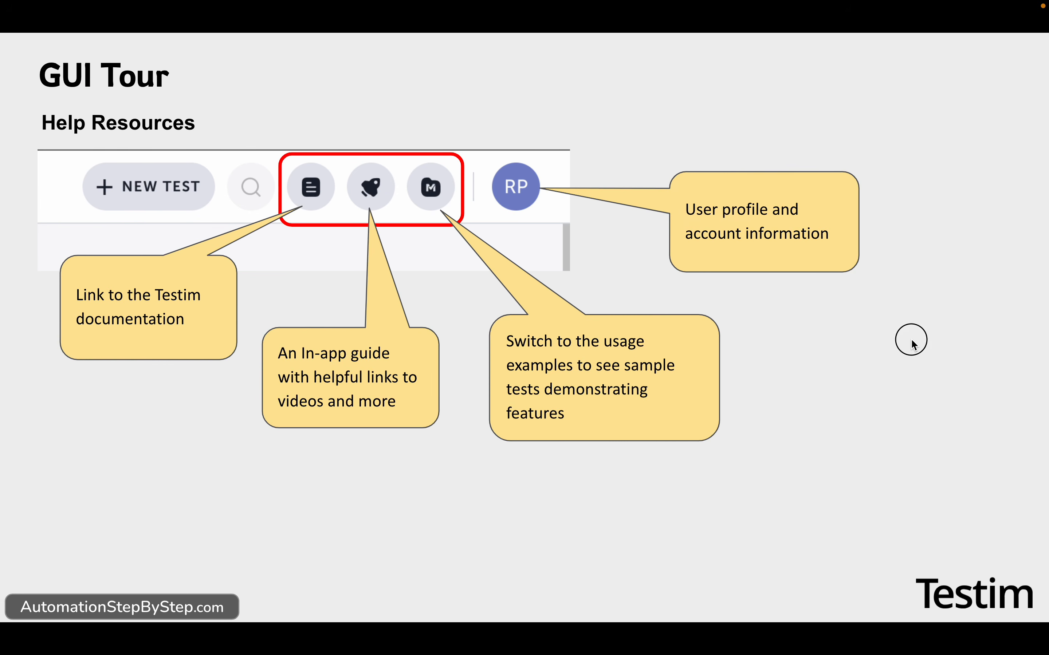
left_click(911, 342)
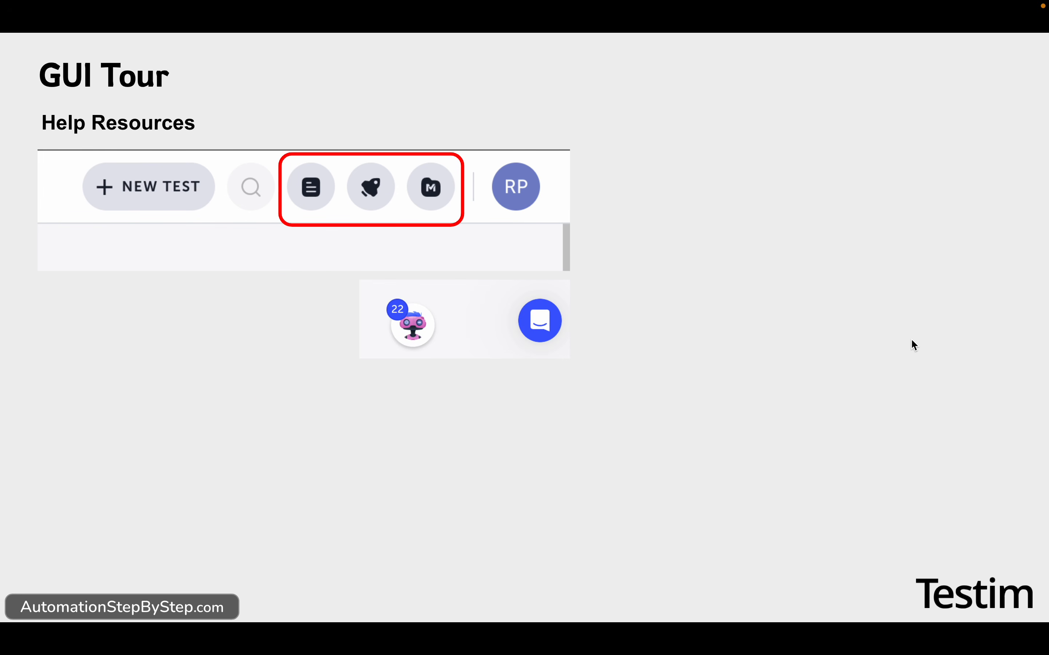
left_click(912, 340)
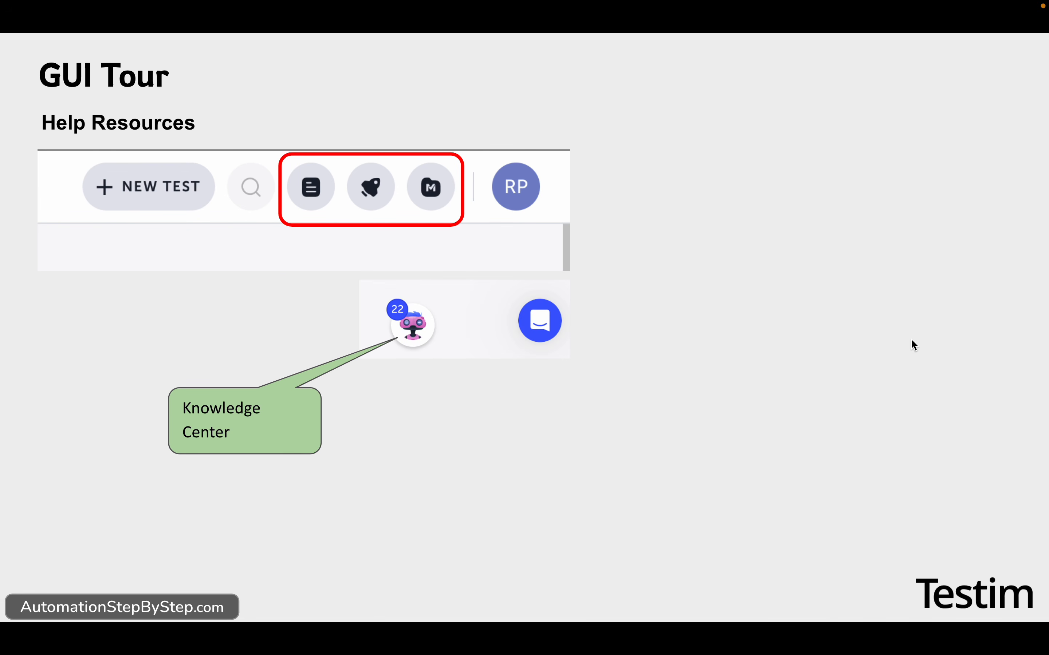
left_click(911, 341)
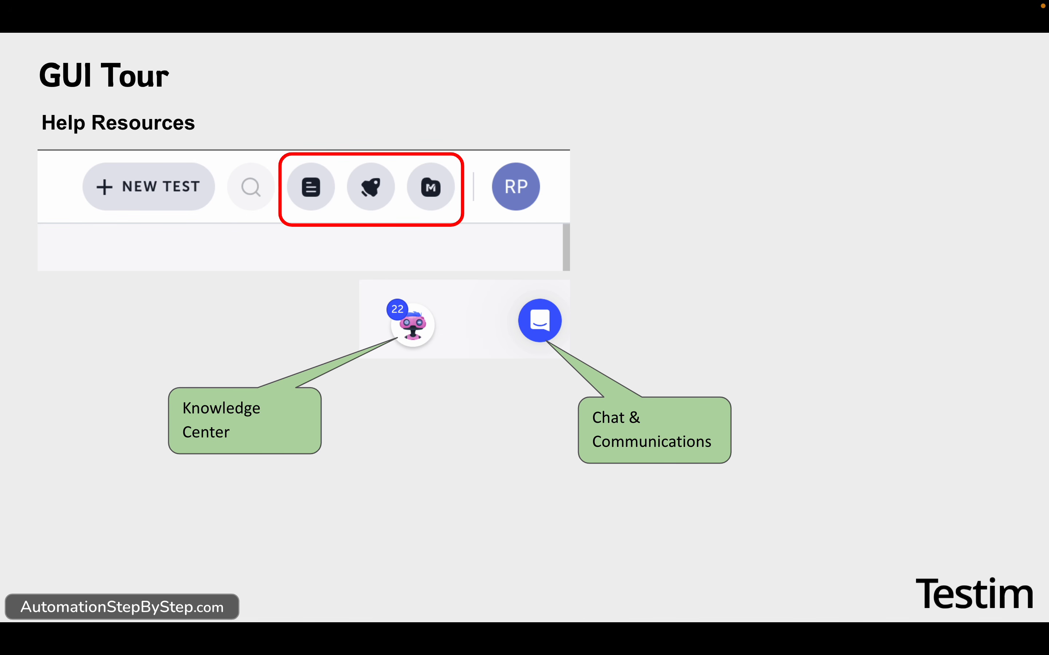
Step: Switch from the usage examples back to the Self project
key("ctrl+Right")
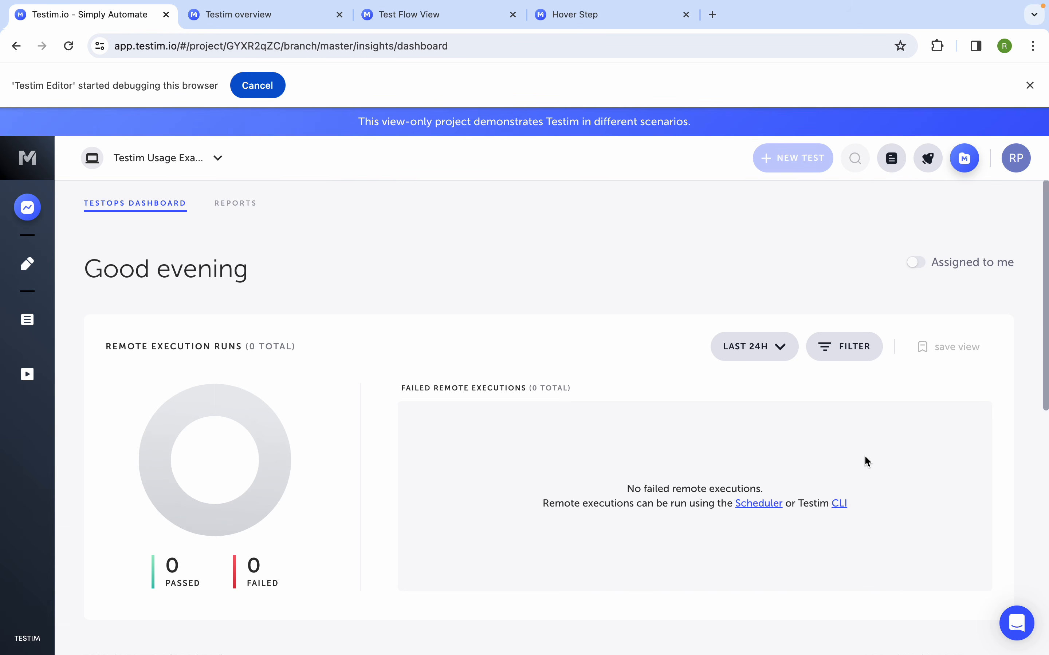
left_click(178, 165)
left_click(158, 270)
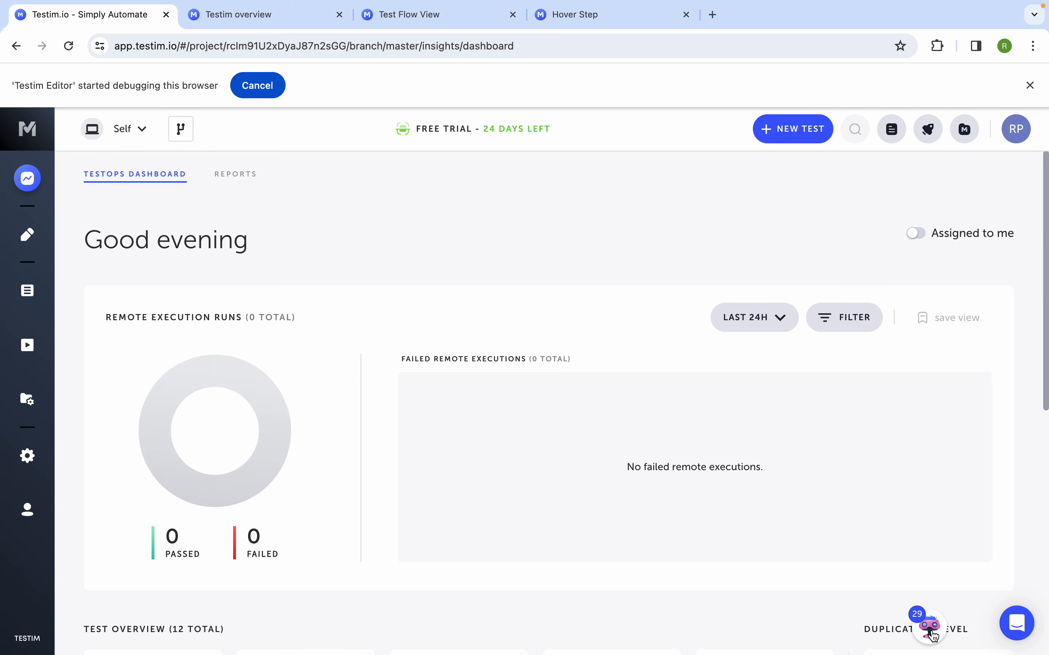
Step: Open the Knowledge center and search it for "schedule"
left_click(930, 632)
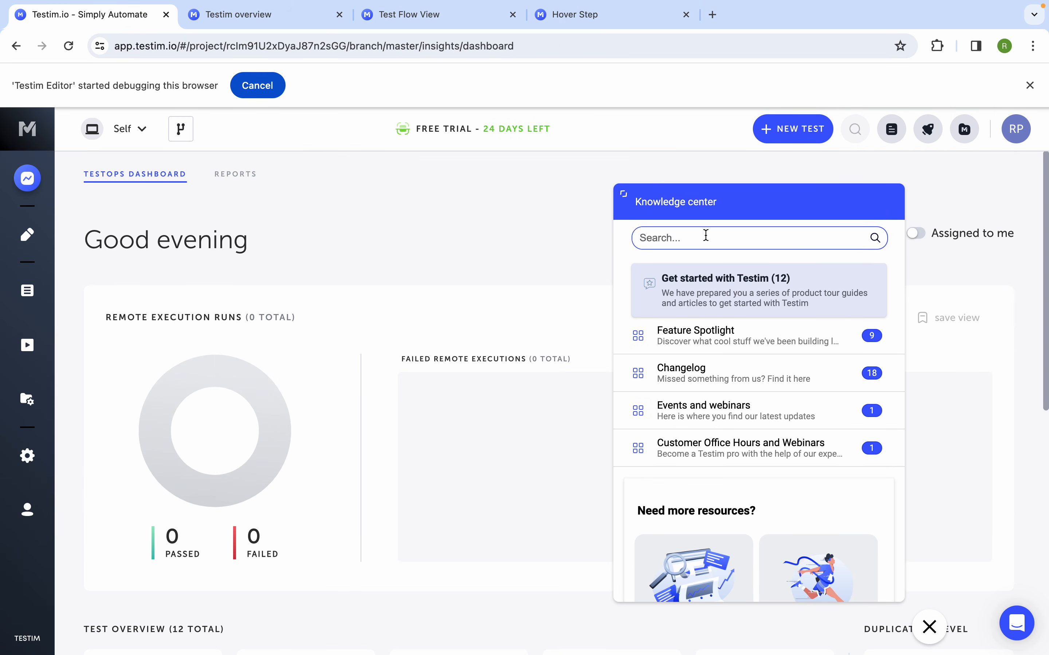
type("schedule")
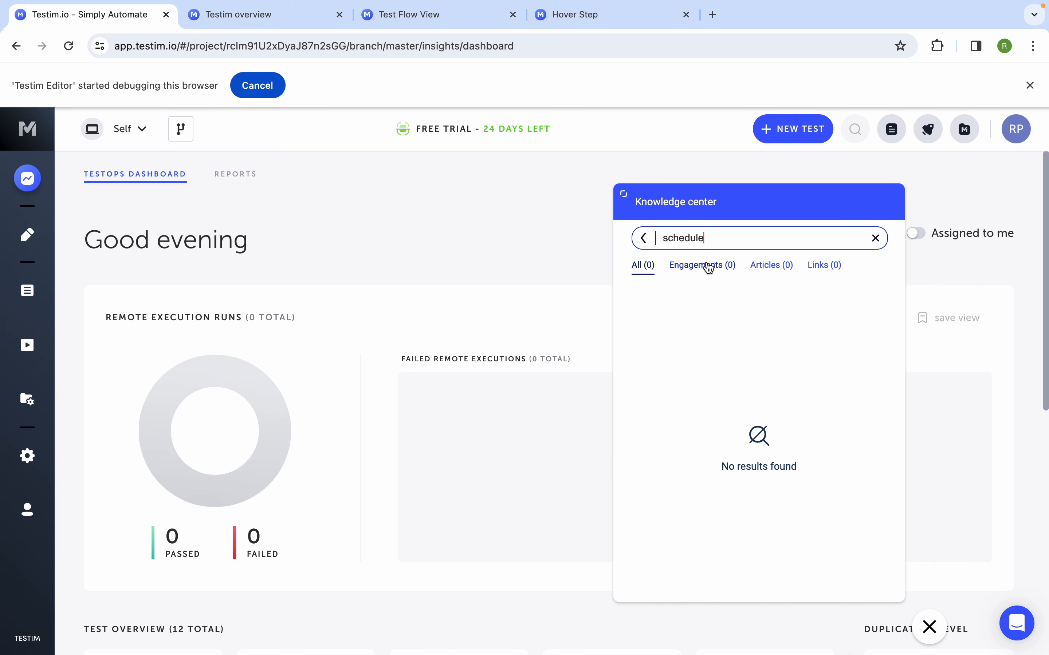
Step: Replace the Knowledge center search with "tes", browse the matching articles, and clear the search
left_click_drag(721, 237, 615, 236)
key("BackSpace")
type("test")
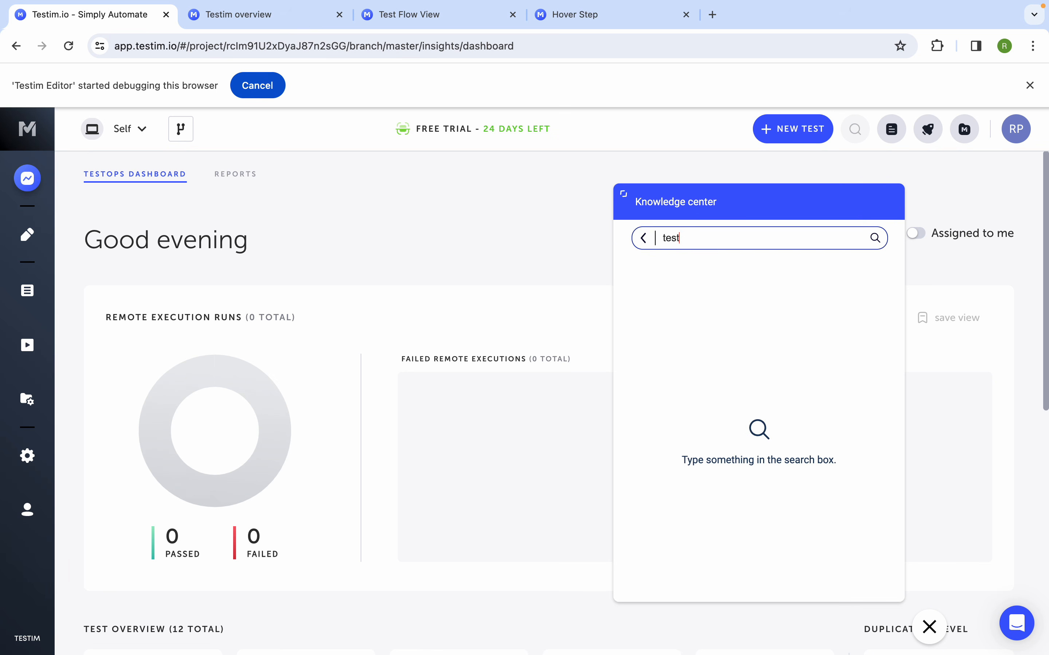
key("BackSpace")
scroll(742, 448, "down", 5)
scroll(724, 392, "up", 4)
scroll(724, 390, "down", 5)
scroll(724, 390, "up", 4)
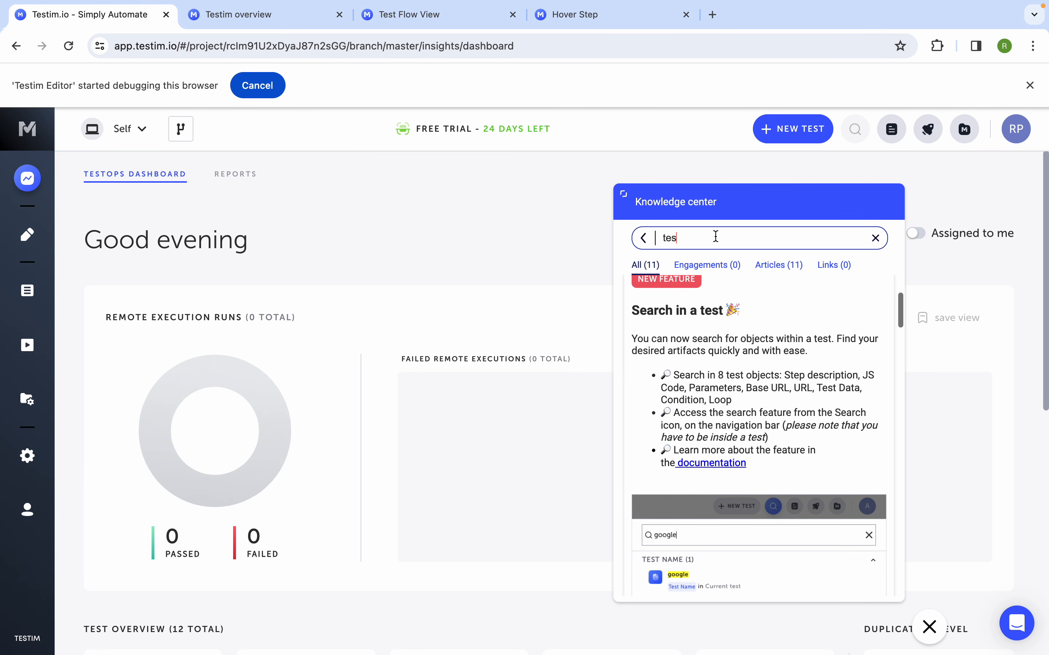
left_click(875, 238)
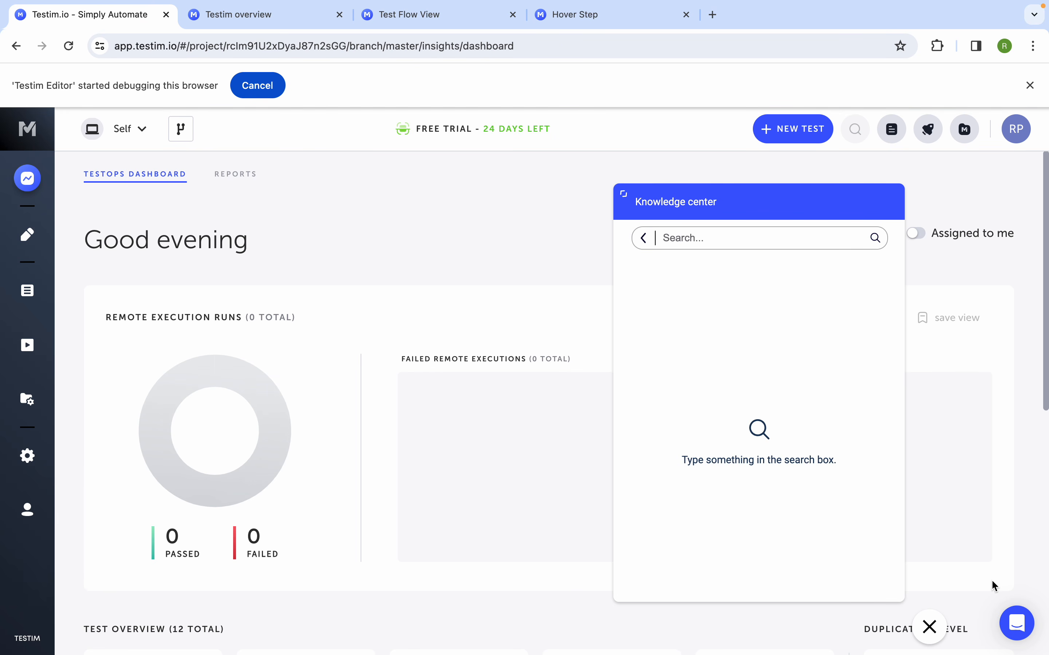
Step: View the support chat's home screen, and close both the Knowledge center and the chat
left_click(1015, 621)
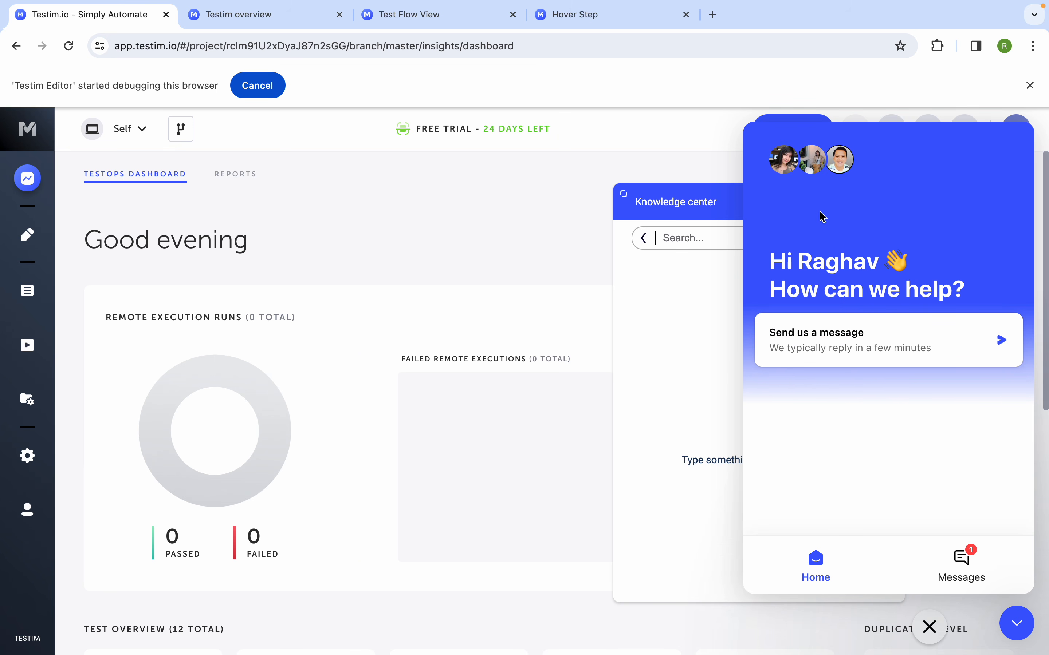
left_click(708, 151)
left_click(929, 627)
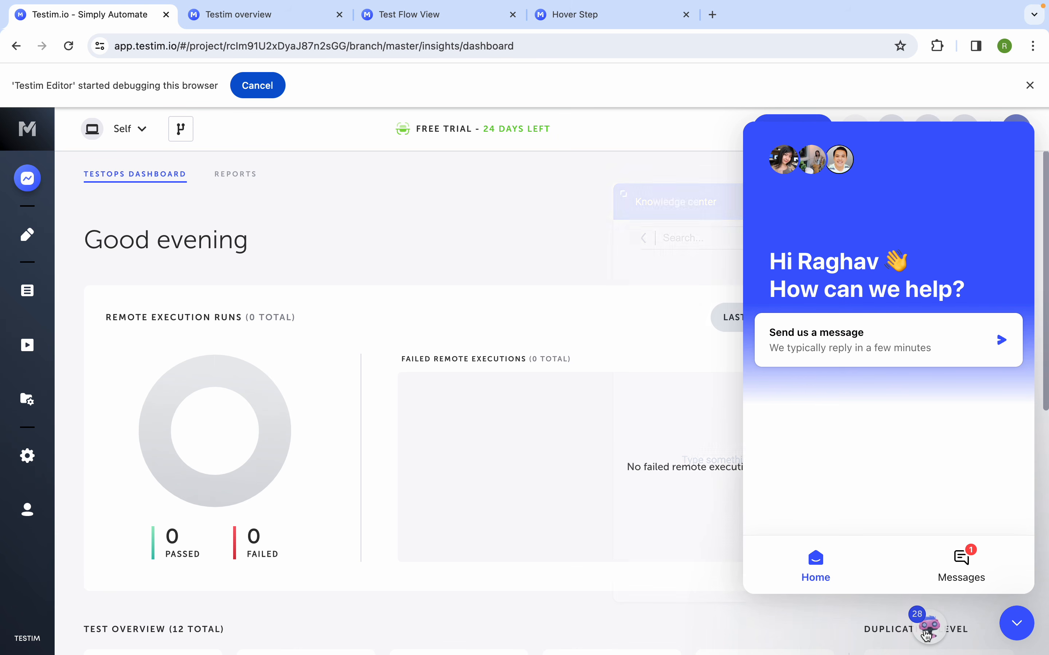
left_click(1017, 623)
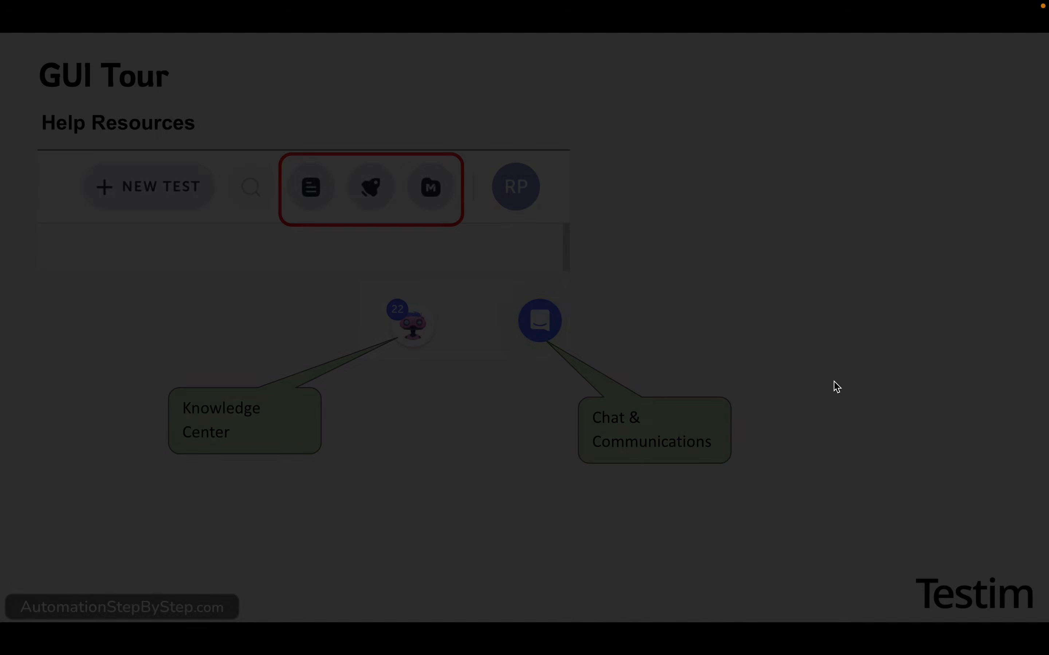